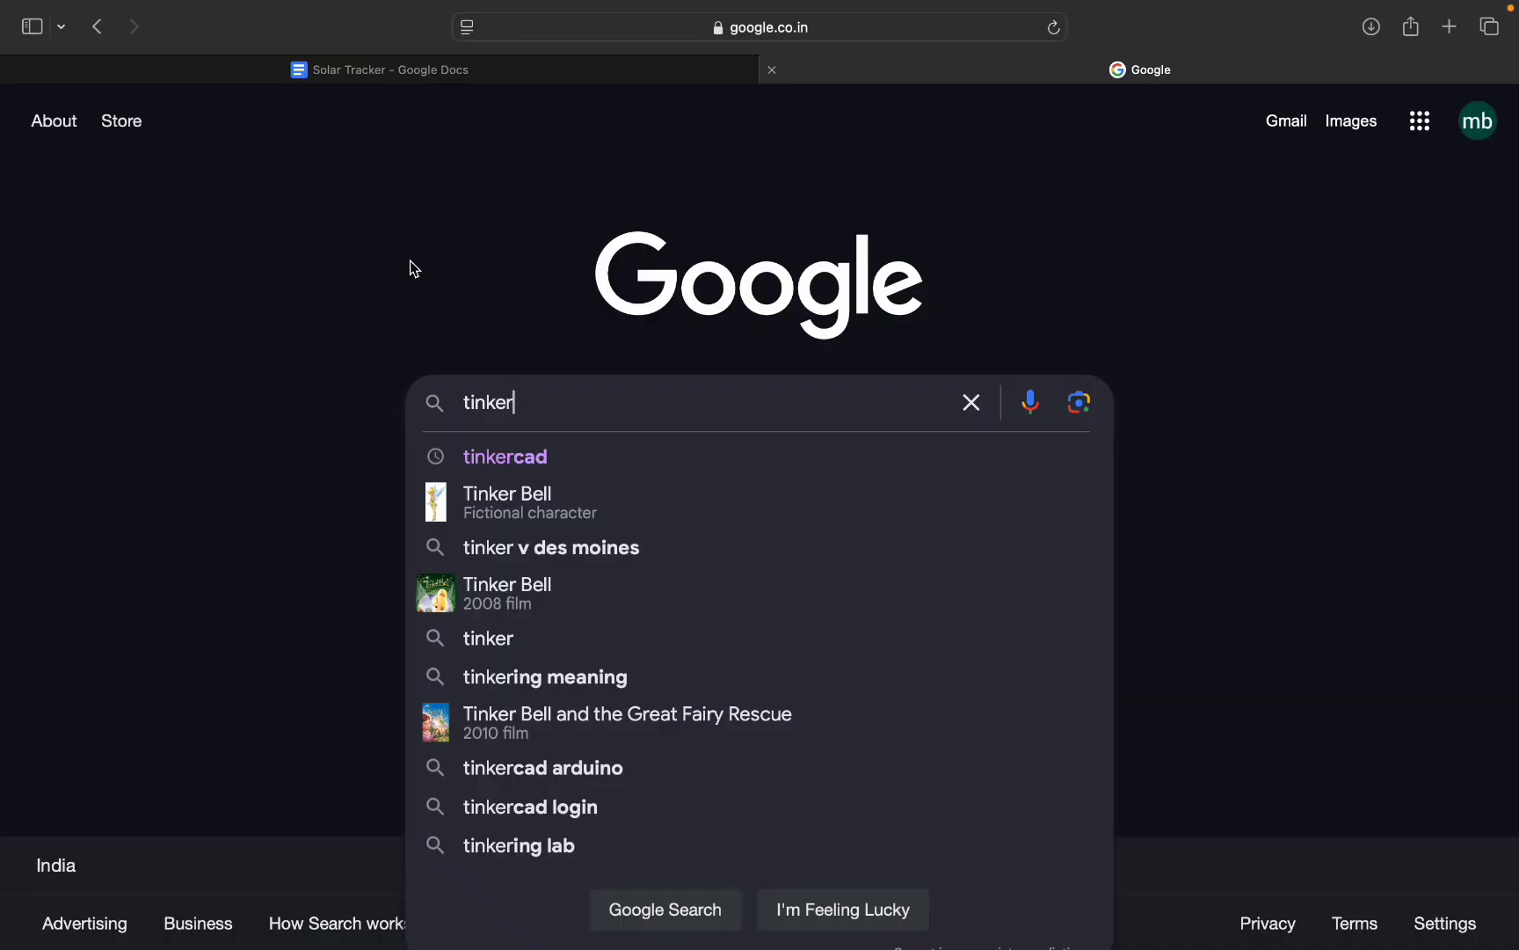
Search Google for tinkercad, open the Tinkercad site and look over its dashboard.
click(494, 458)
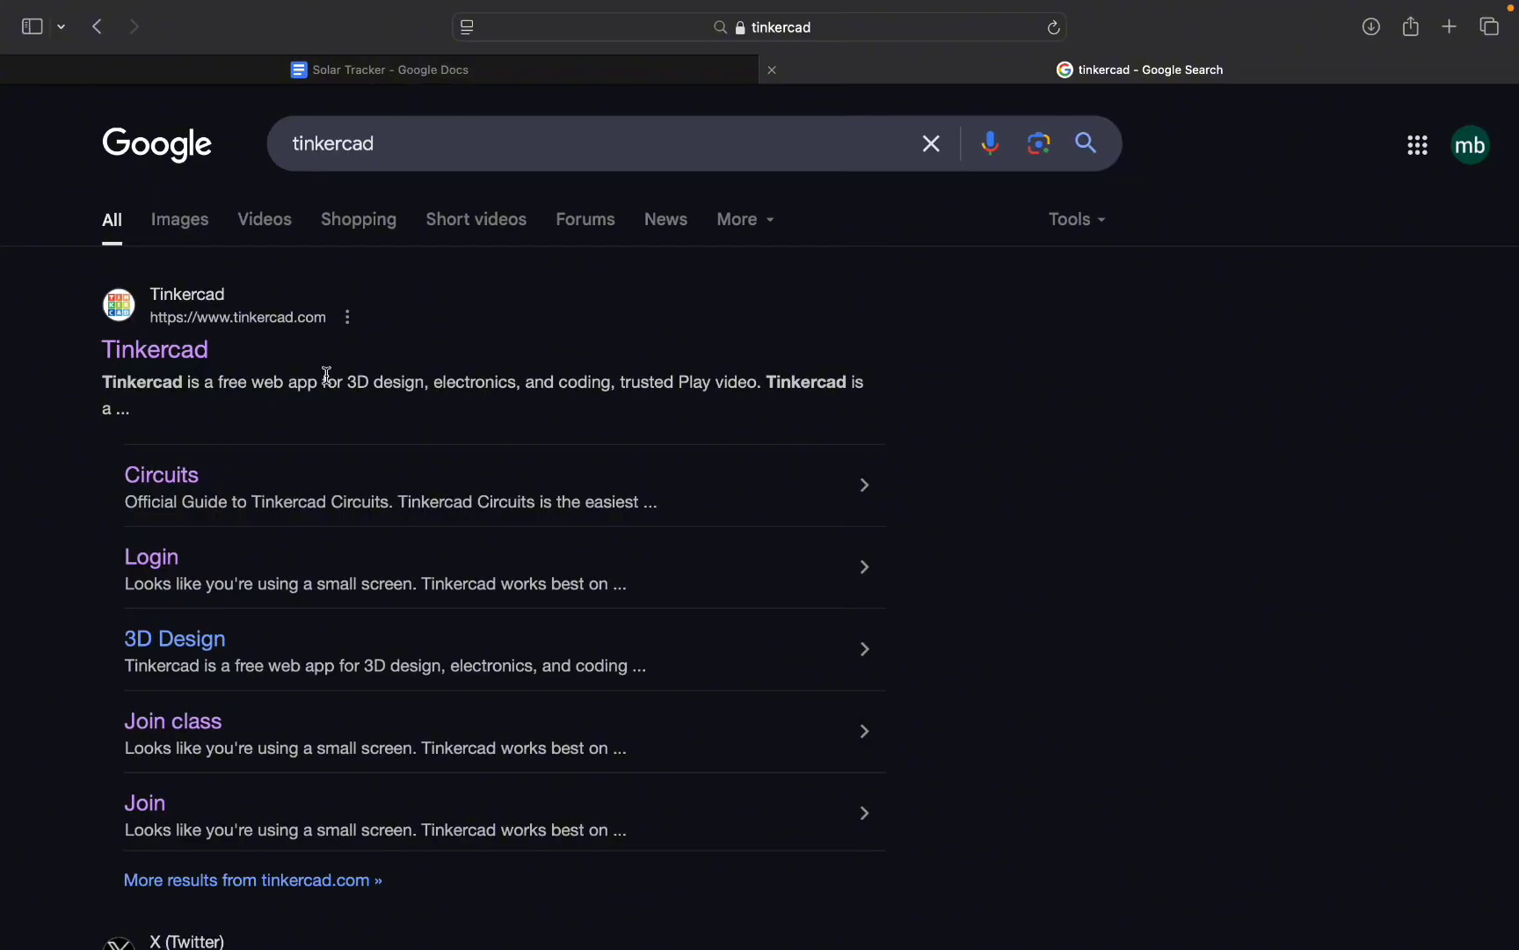
click(176, 350)
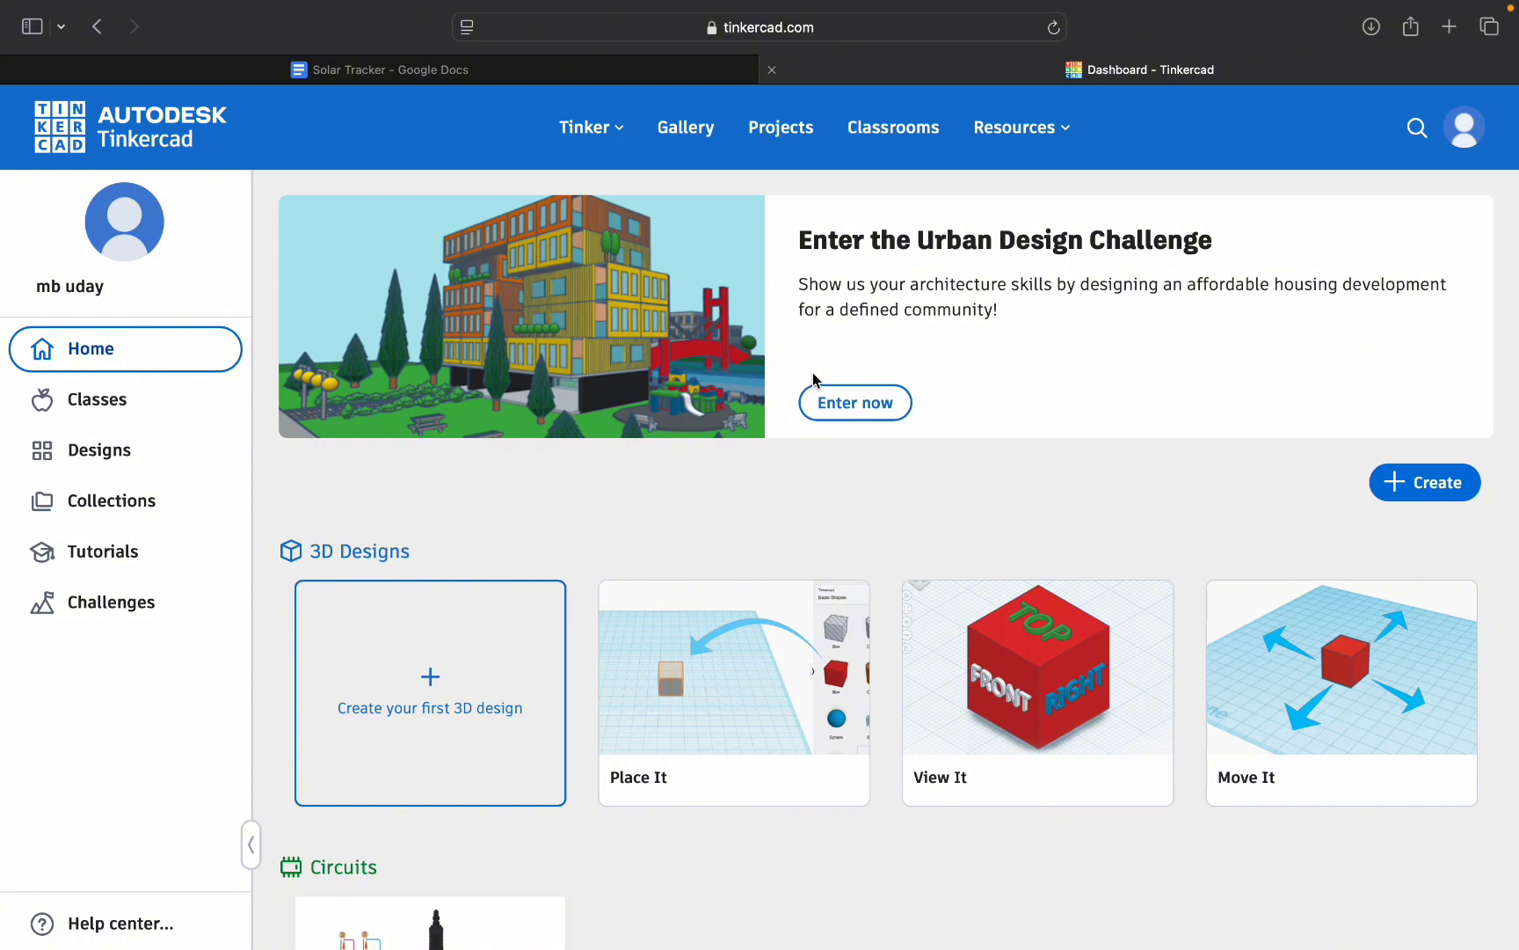
scroll(814, 380, down, 5)
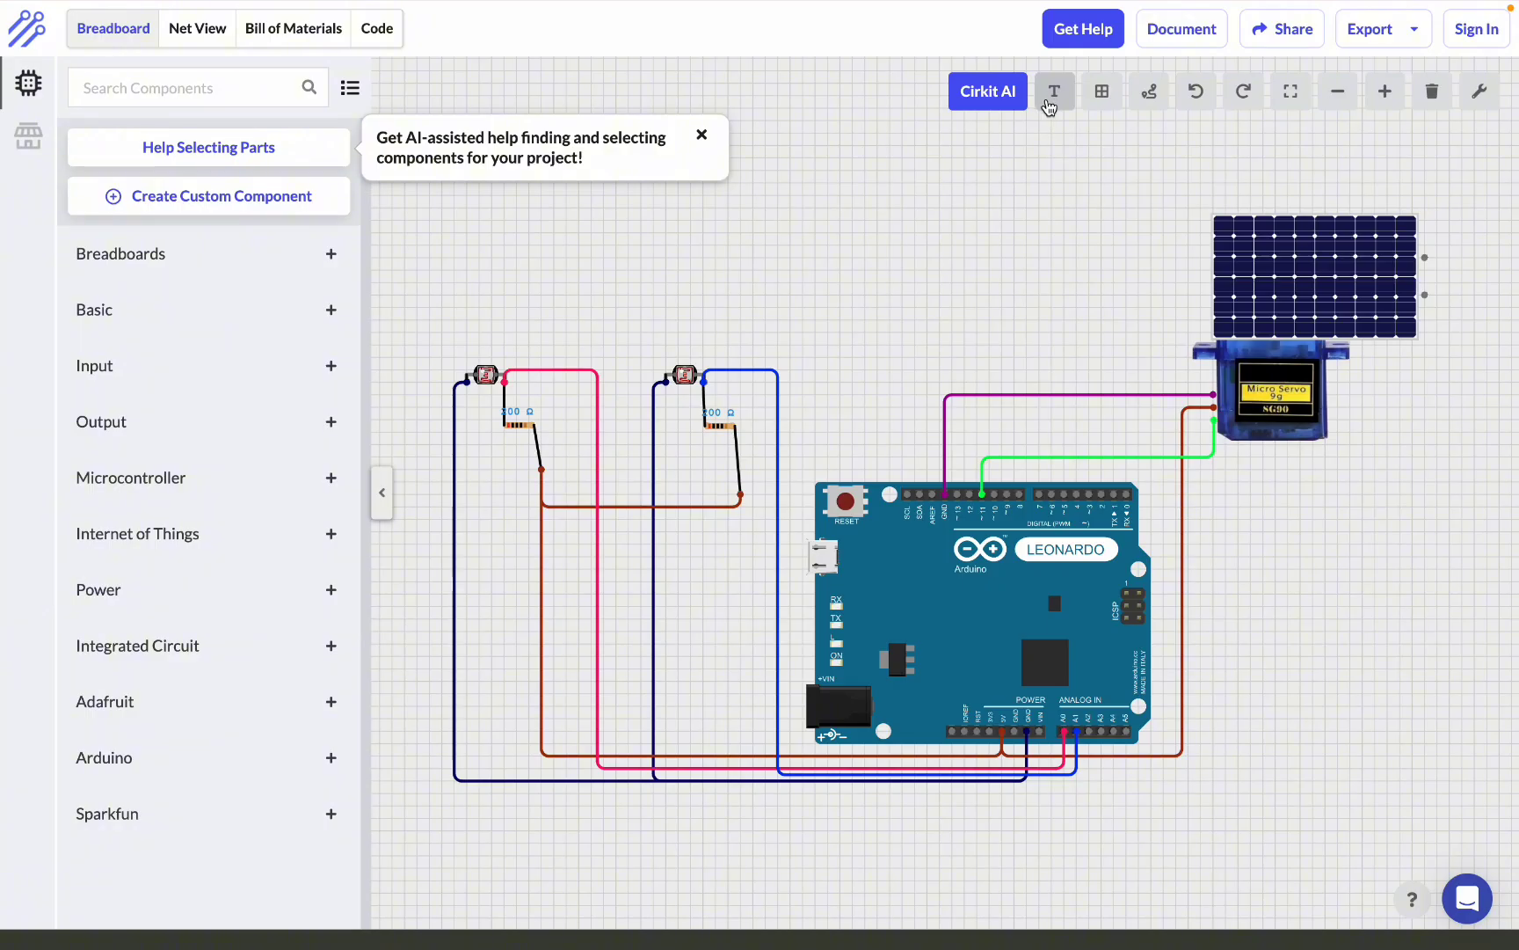
Switch to Cirkit Designer, add code to the Arduino Leonardo to open its sketch, and return to the Tinkercad dashboard.
click(987, 568)
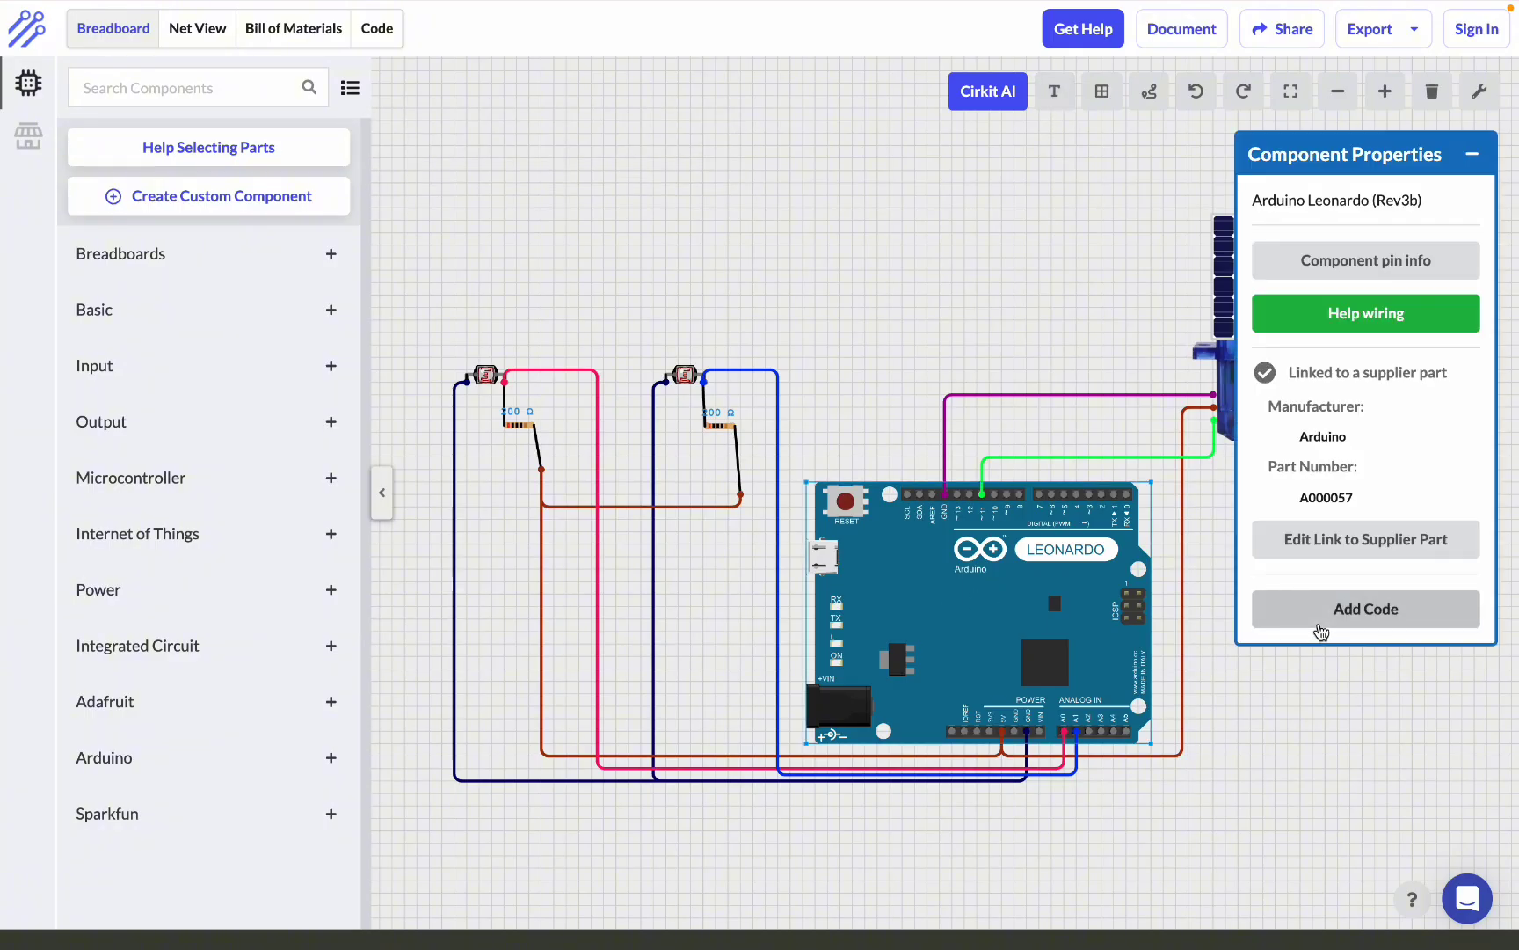
click(1321, 631)
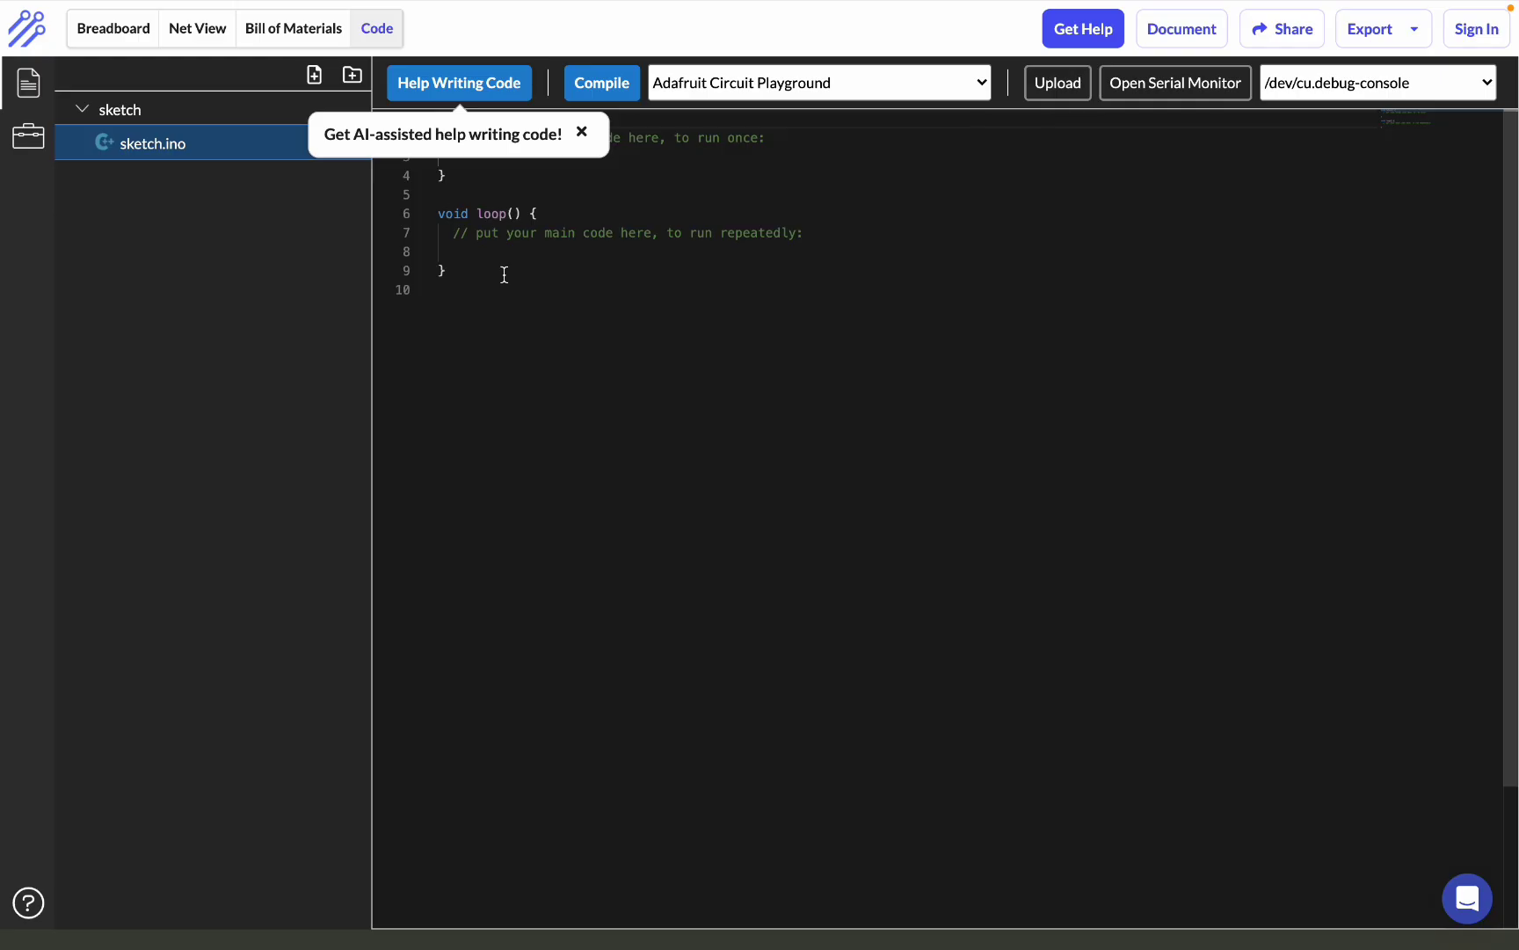
key(ctrl+Left)
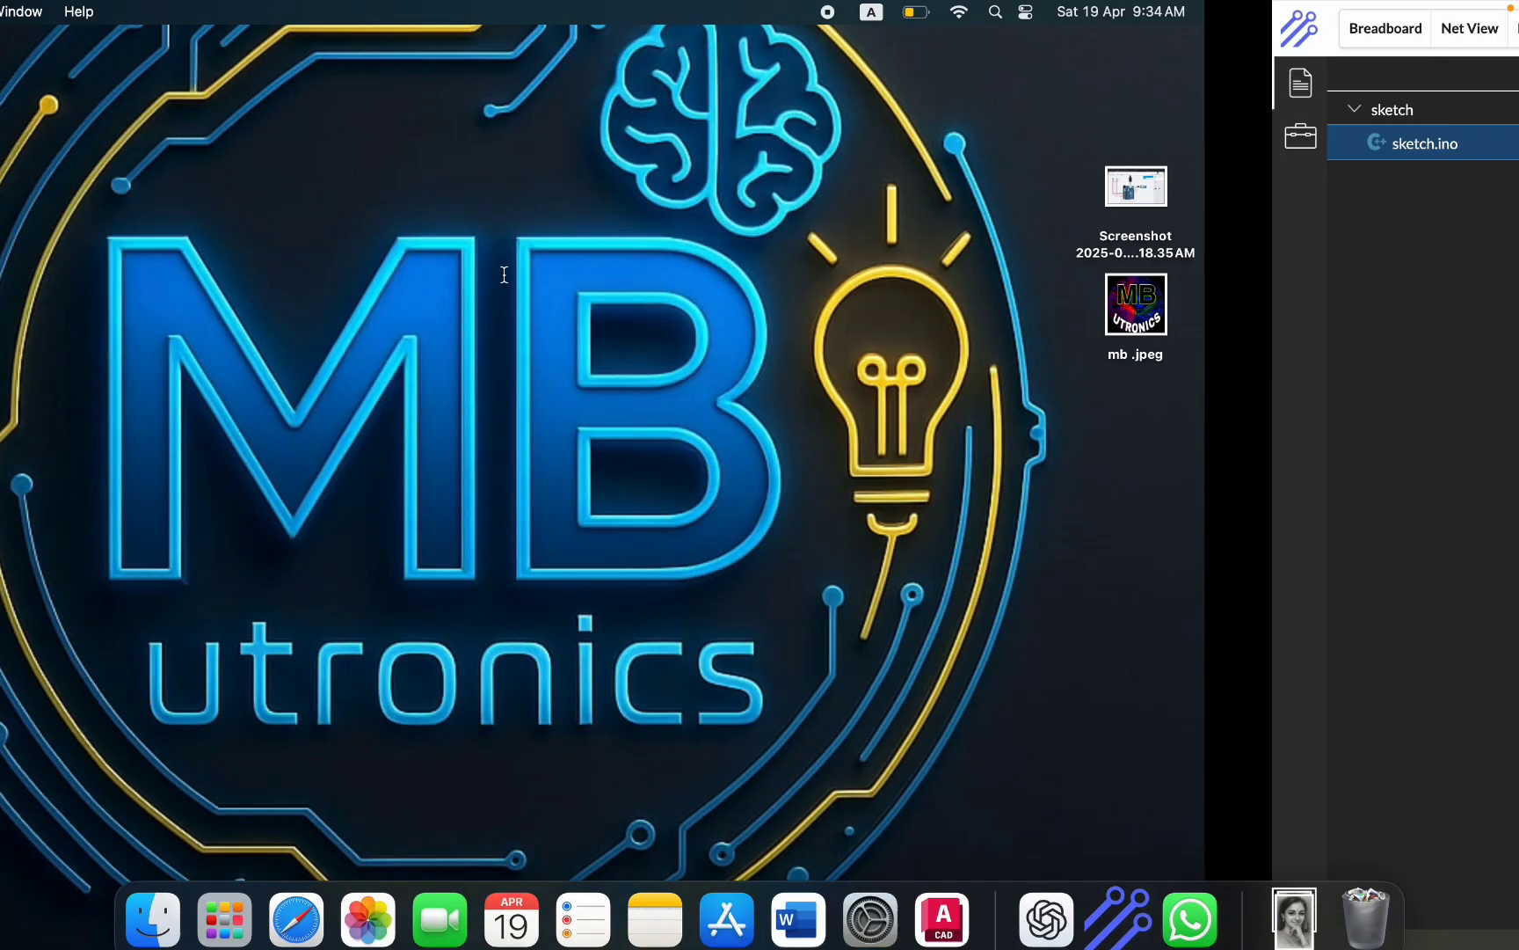
key(ctrl+Right)
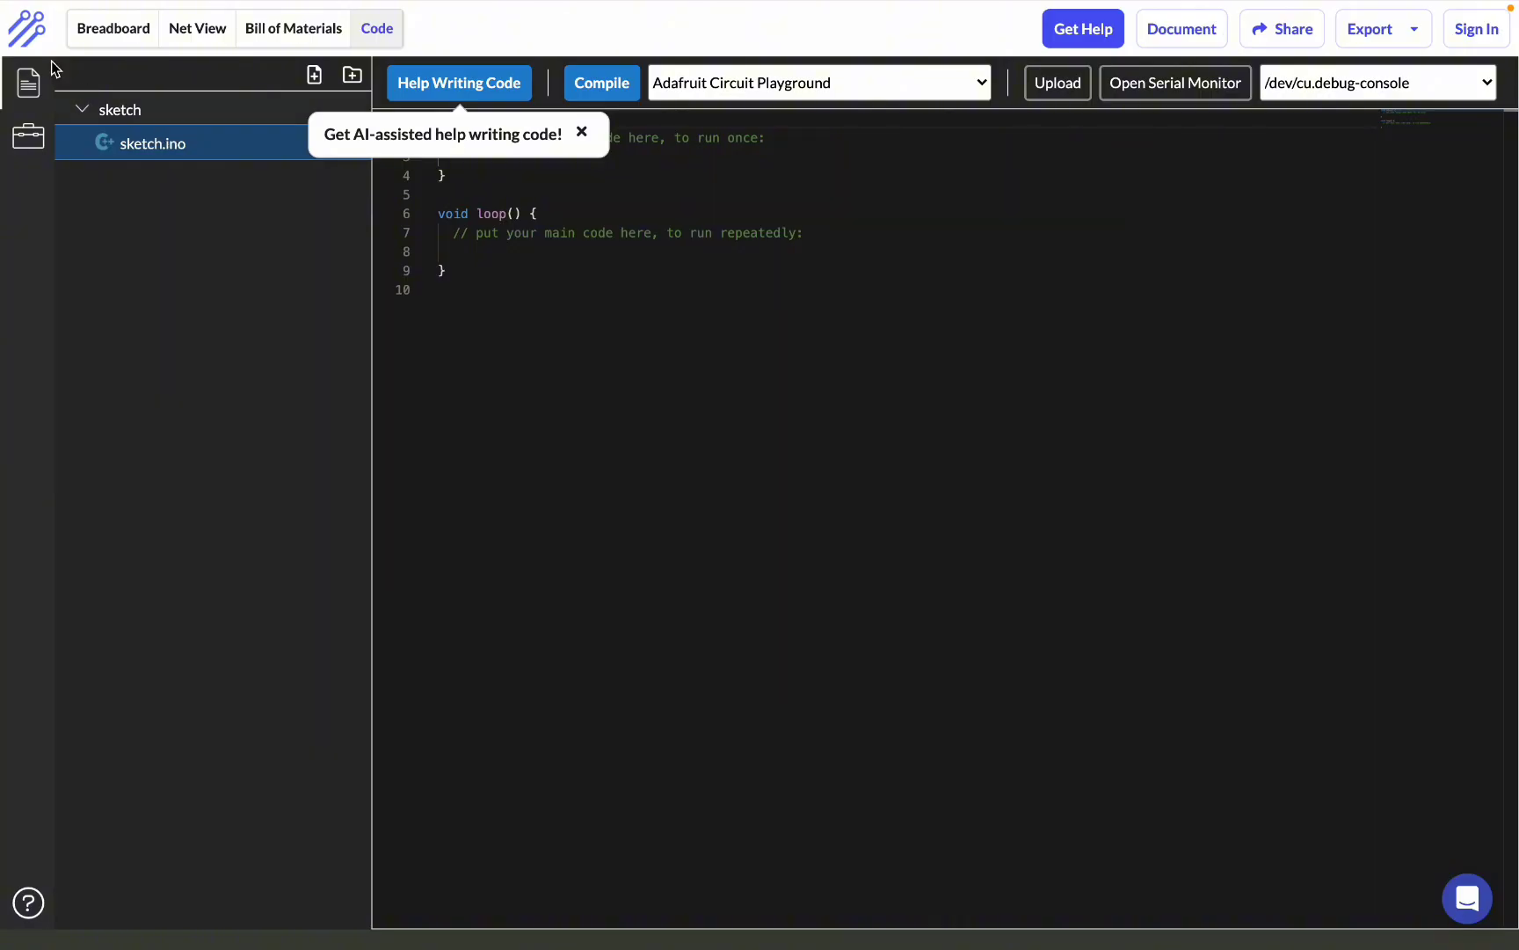
key(ctrl+Right)
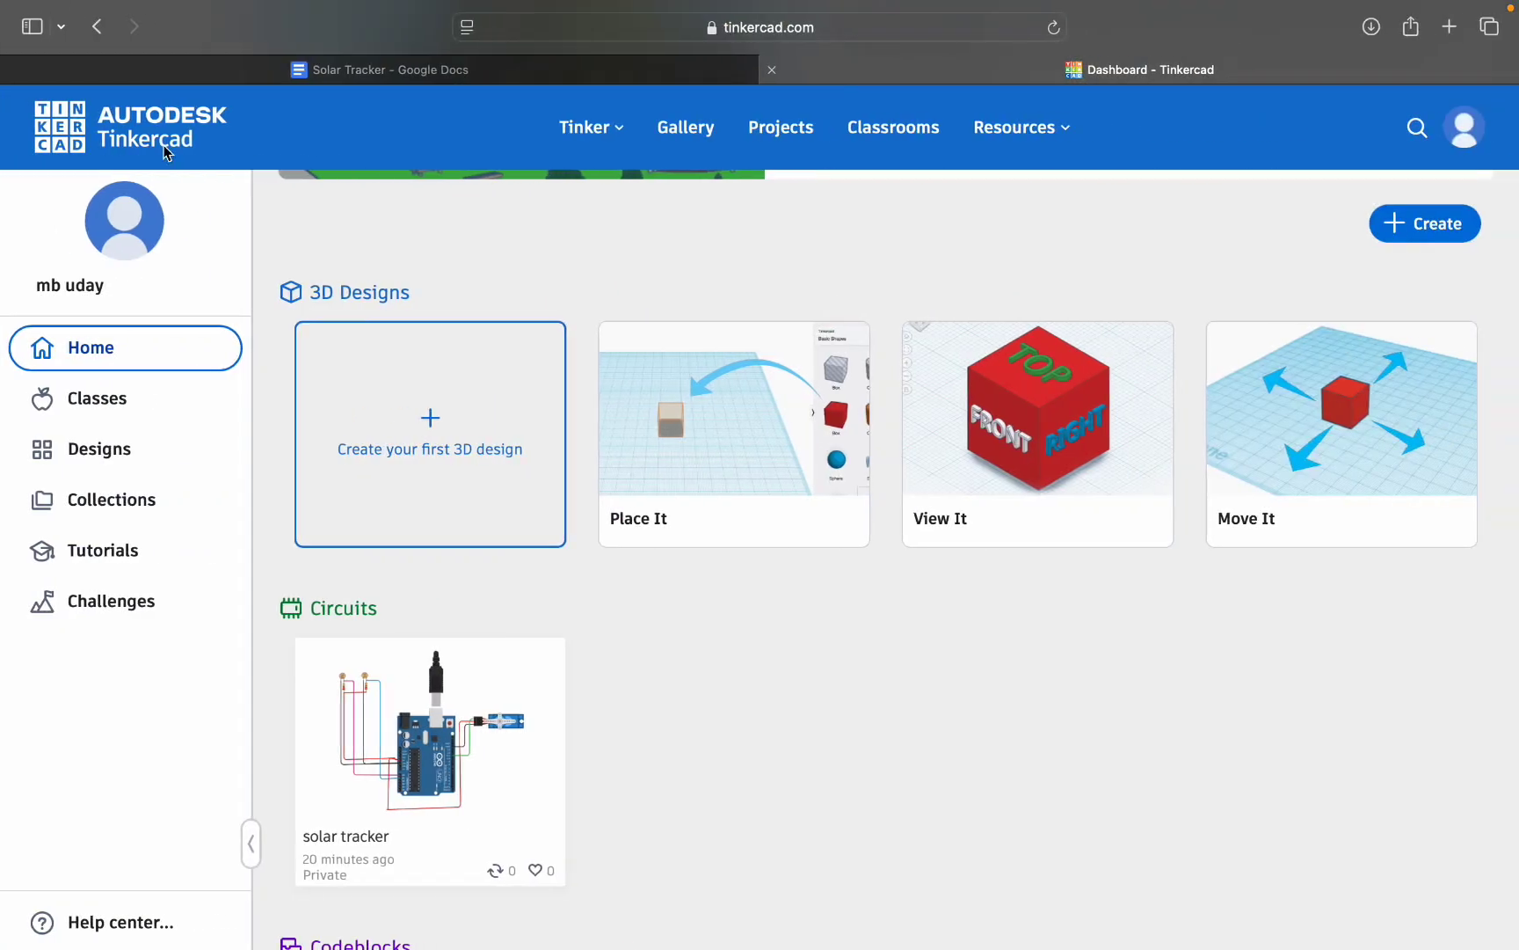
Examine the dashboard's 3D Designs, Circuits and Codeblocks sections and the account options.
scroll(574, 488, down, 3)
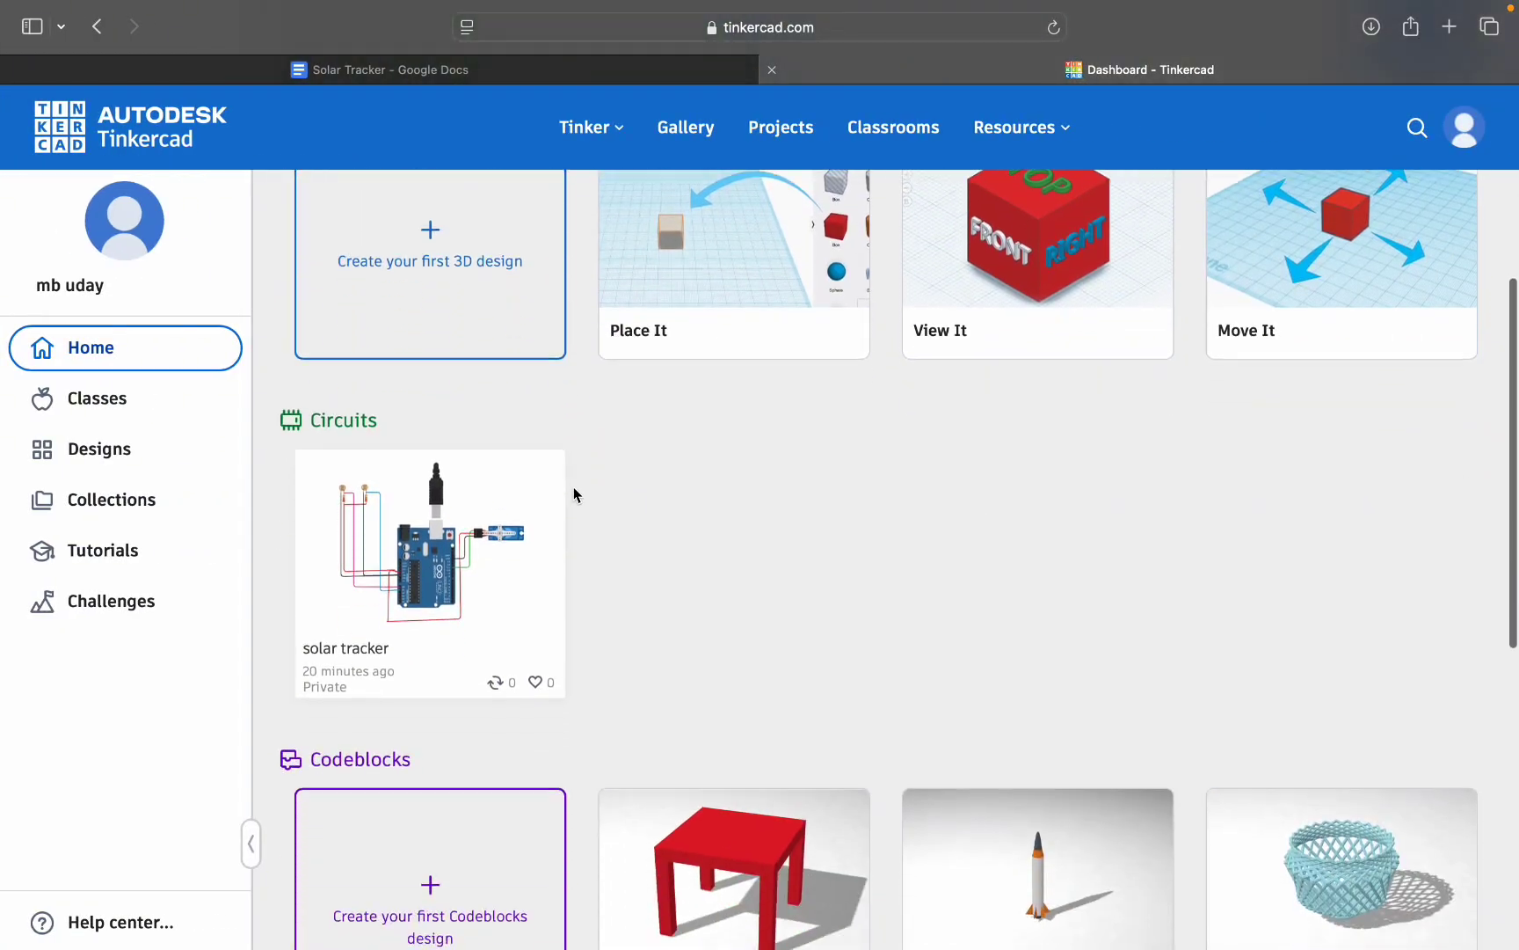
scroll(573, 488, up, 1)
scroll(573, 488, up, 2)
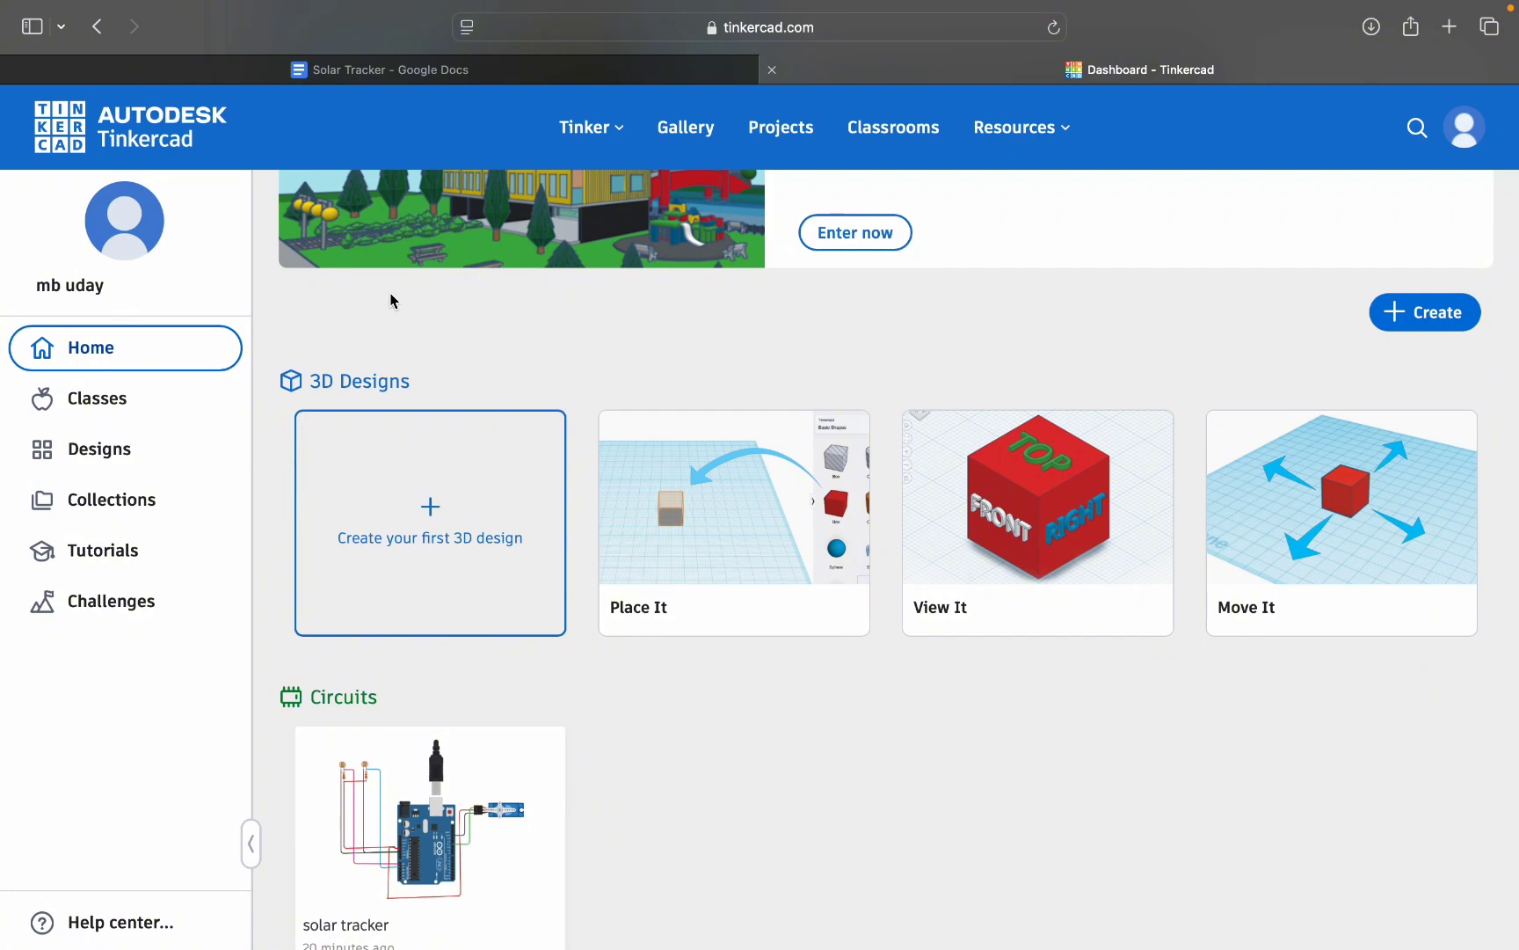
click(1469, 144)
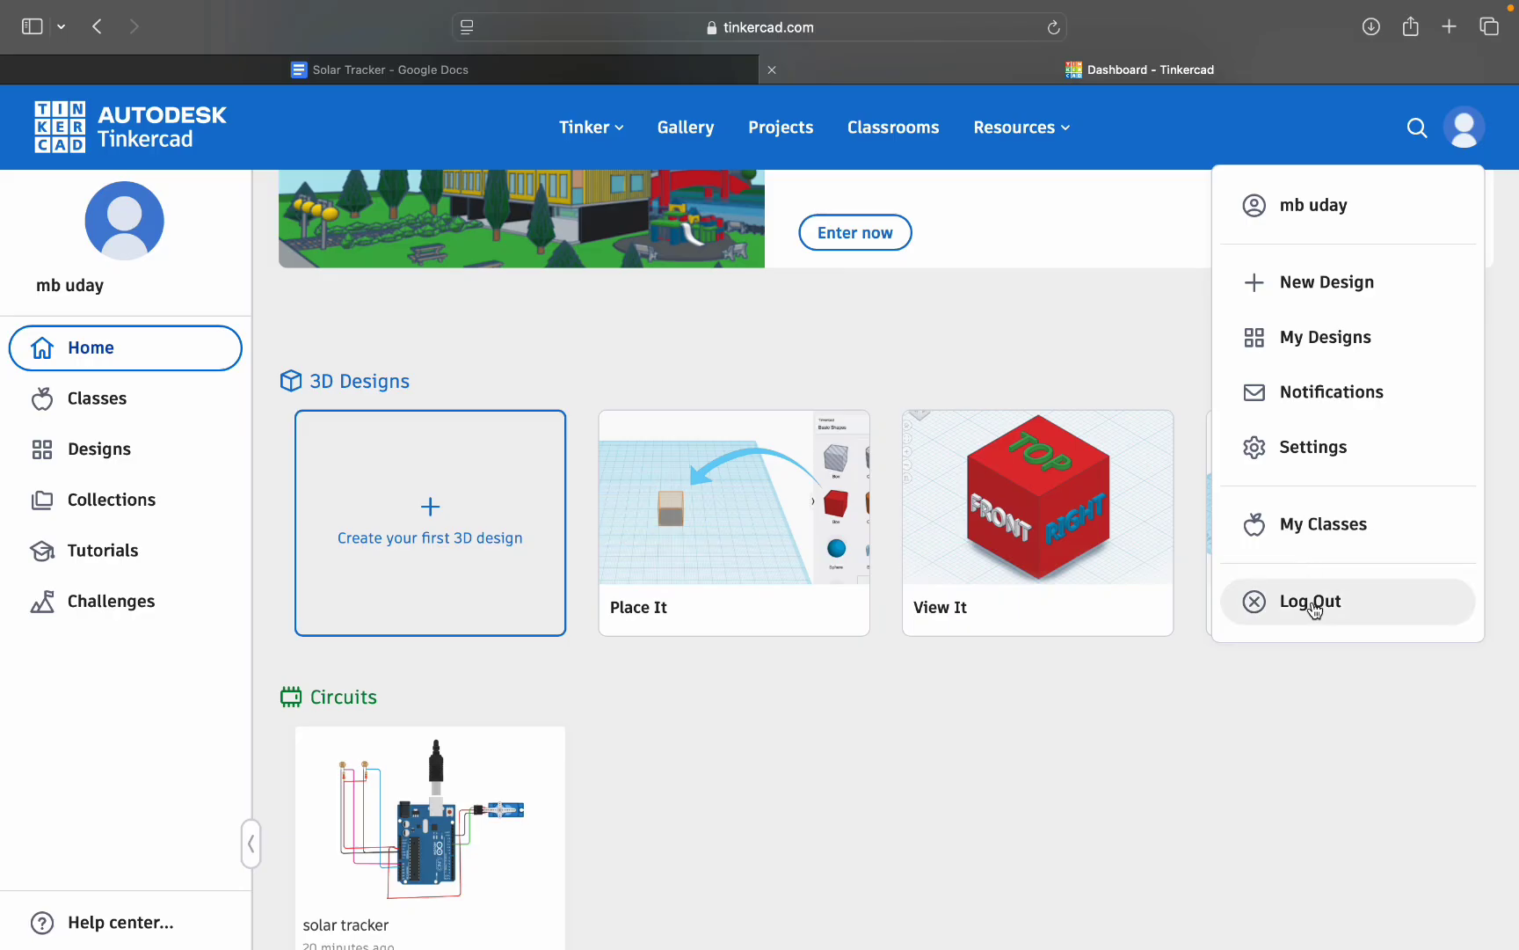
click(732, 344)
scroll(733, 351, down, 5)
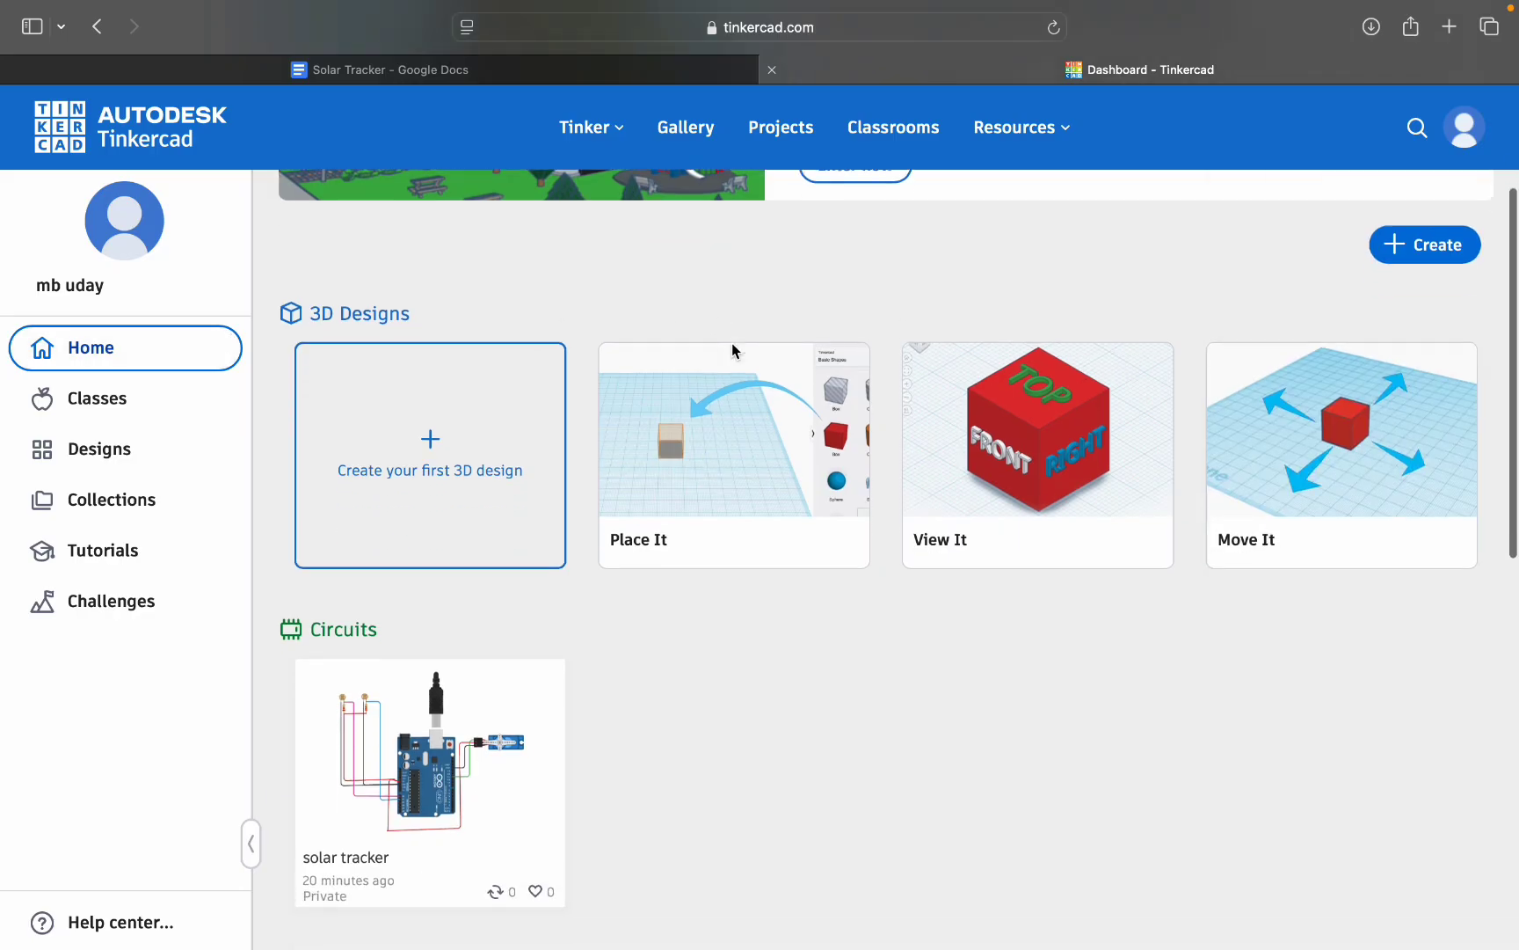
scroll(669, 396, up, 4)
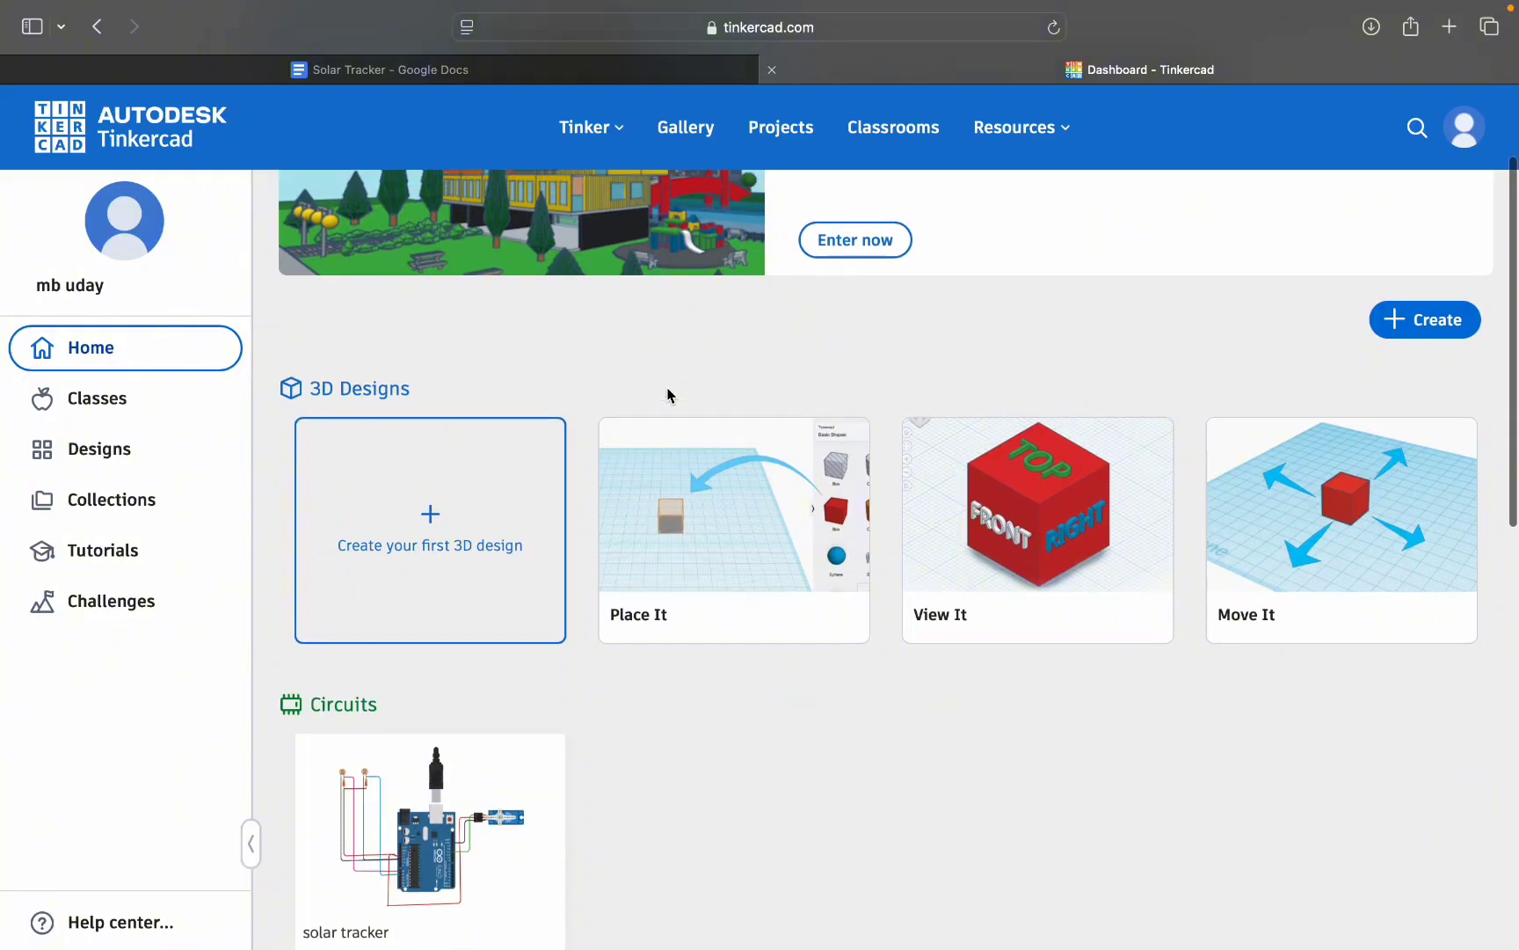
scroll(600, 620, down, 7)
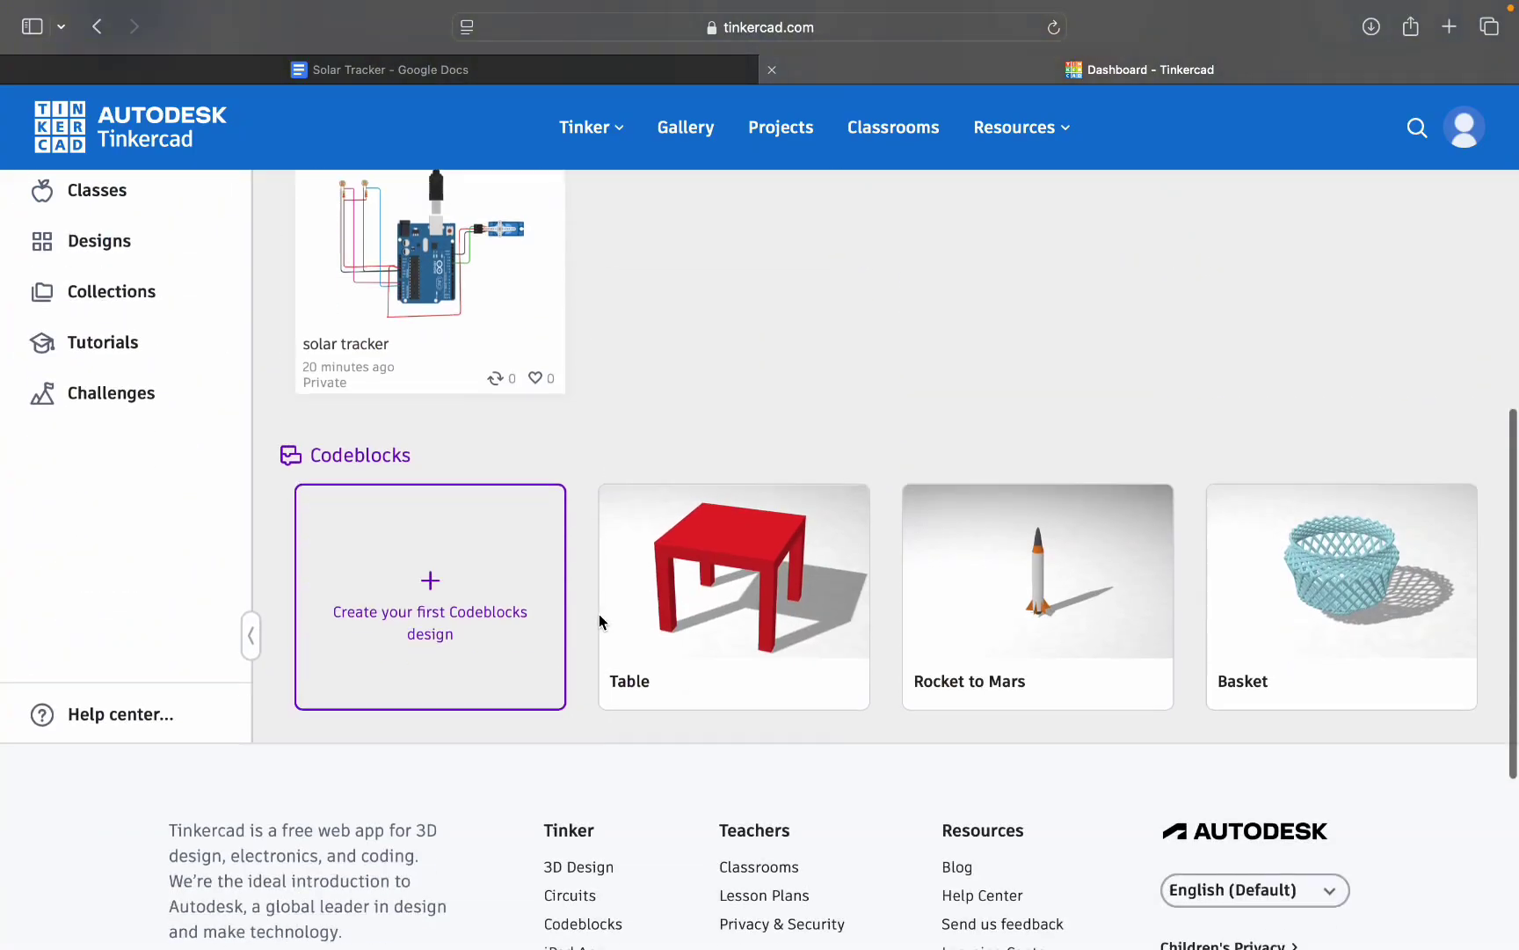
scroll(599, 620, up, 7)
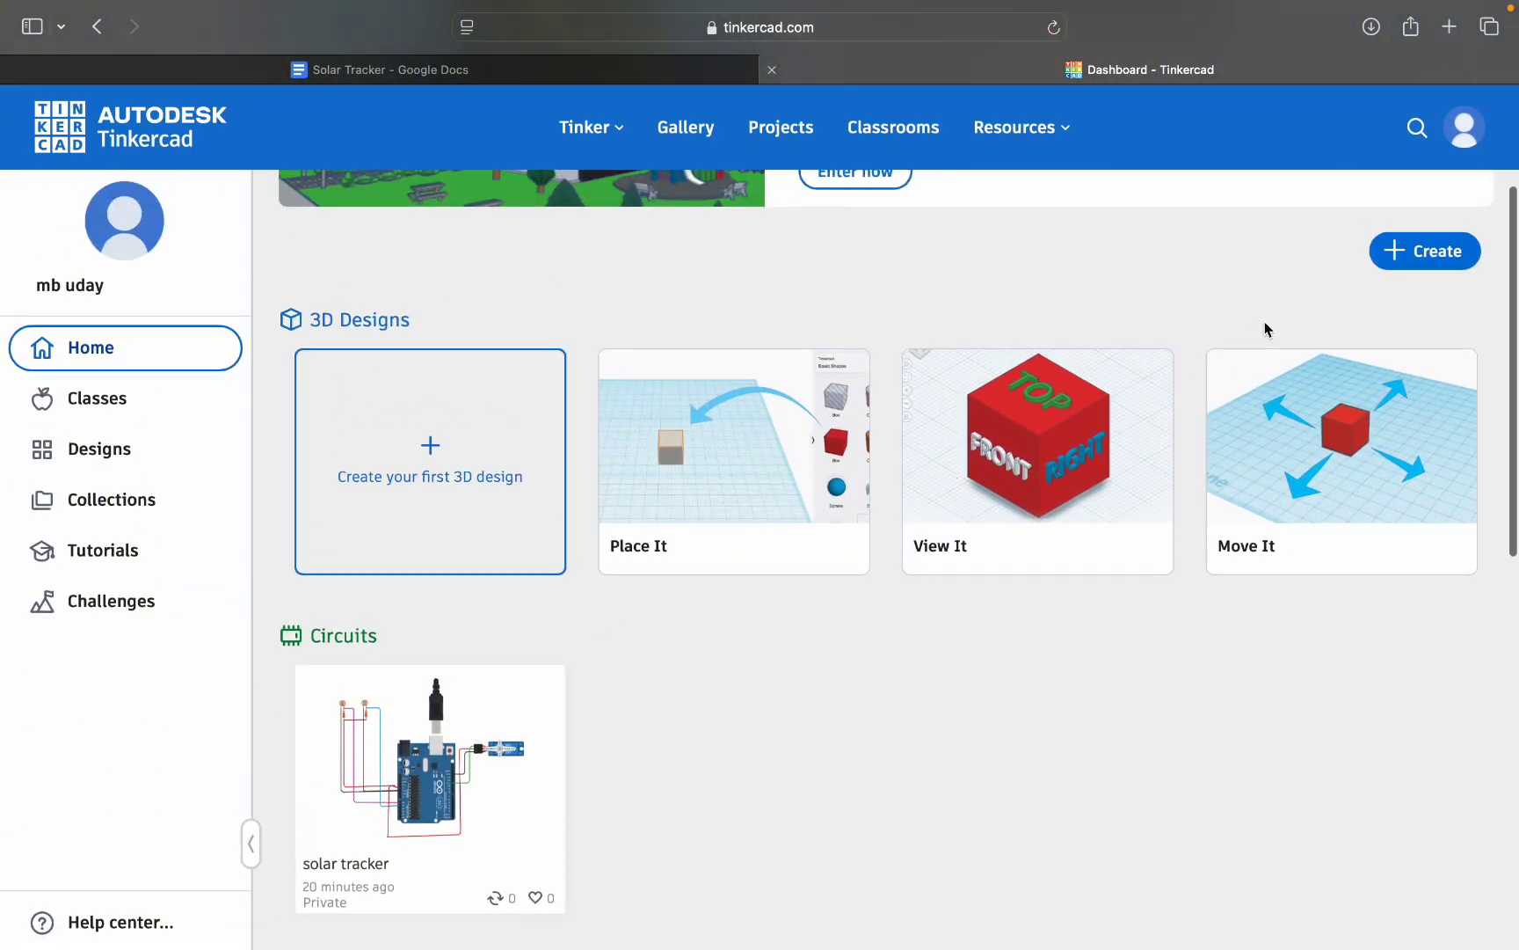
Create a new circuit design and show all available components.
click(1411, 257)
click(1384, 378)
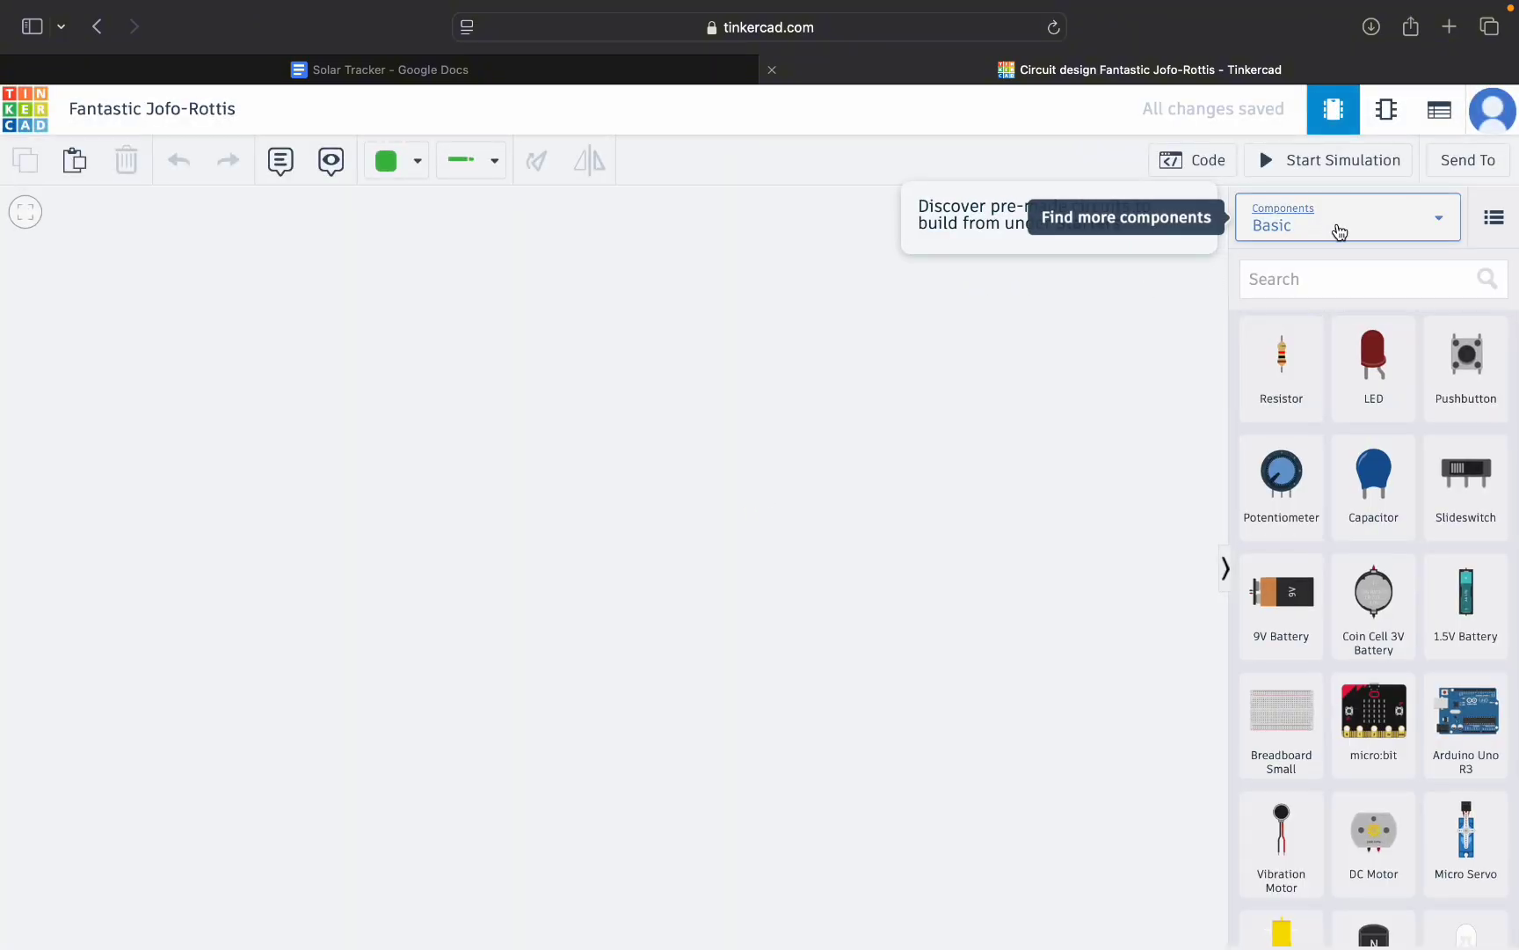
click(1339, 232)
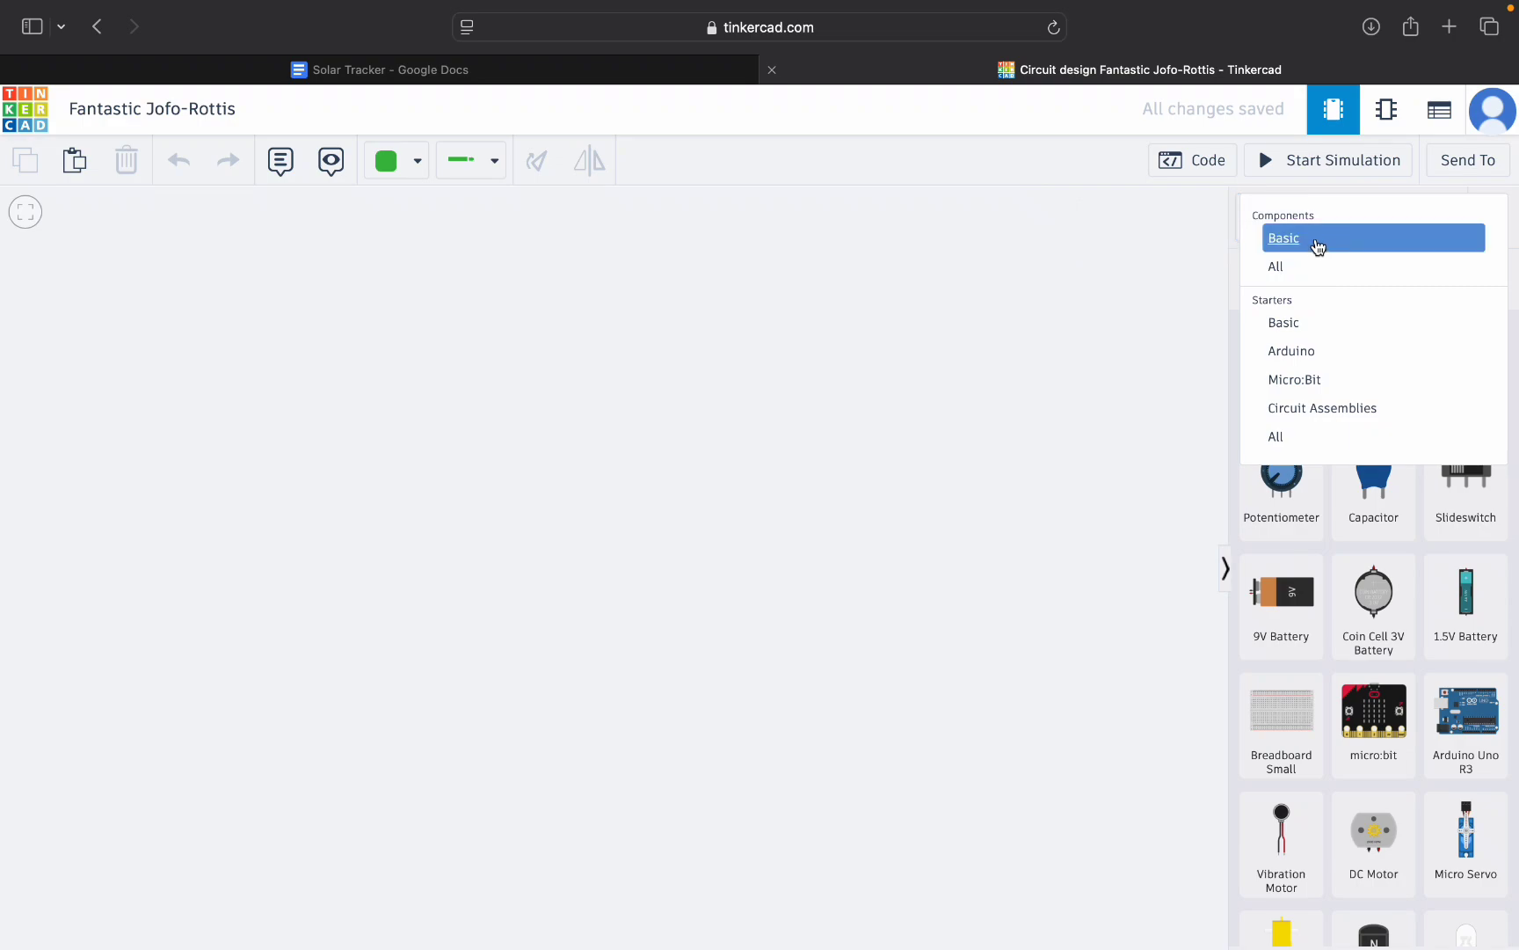
click(1289, 269)
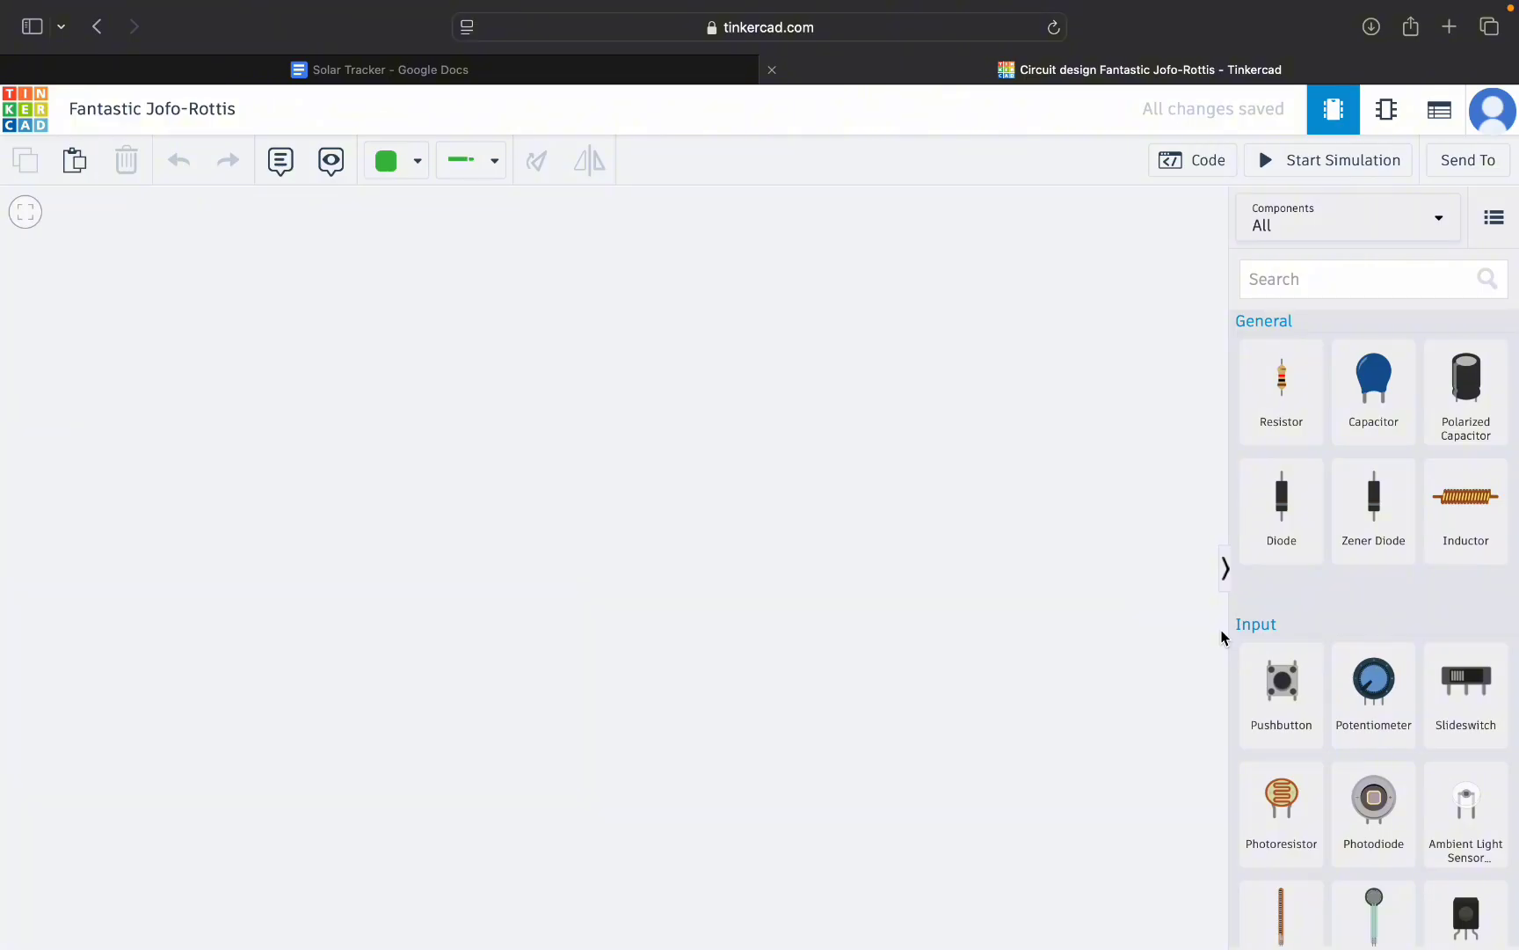
Examine the solar tracker reference circuit in Cirkit Designer with its component properties collapsed, and return to the empty Tinkercad design.
key(ctrl+Left)
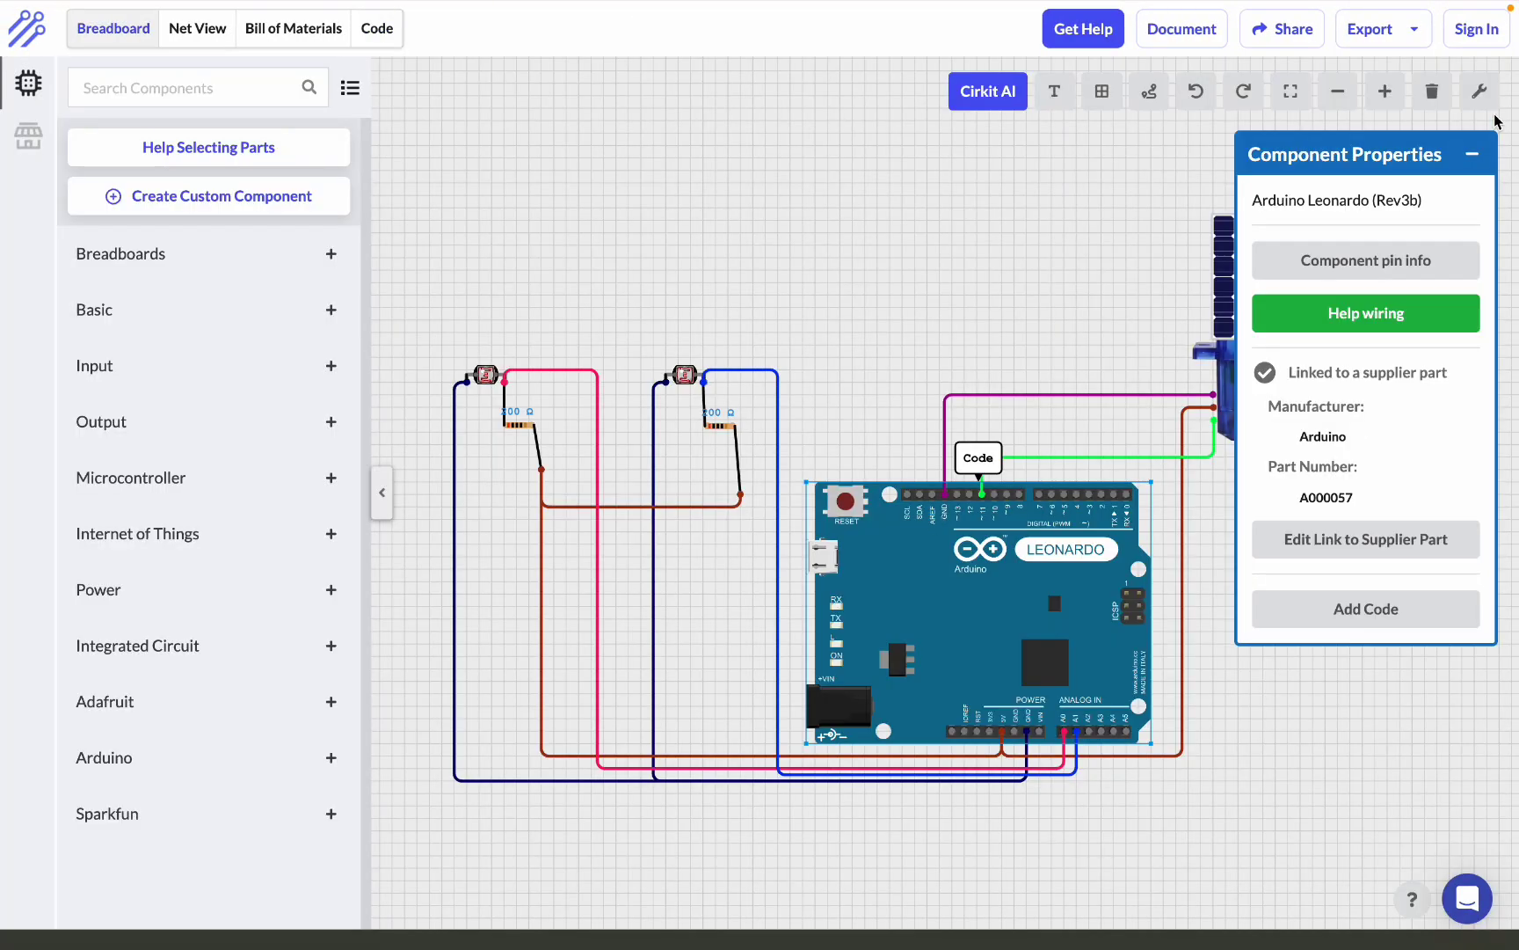
click(1472, 155)
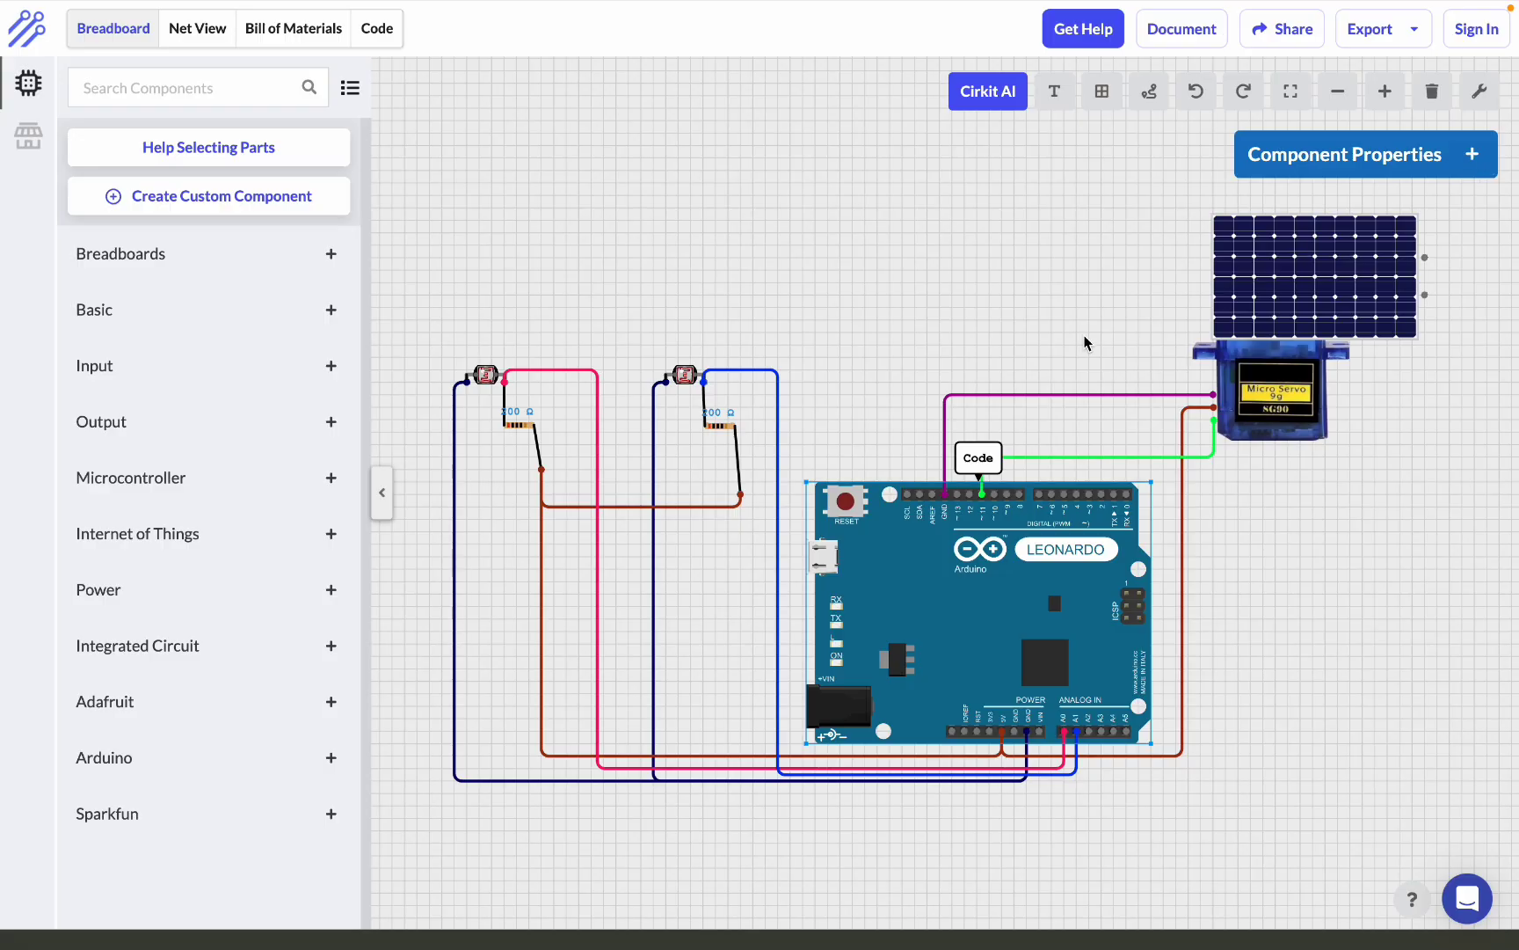
key(ctrl+Right)
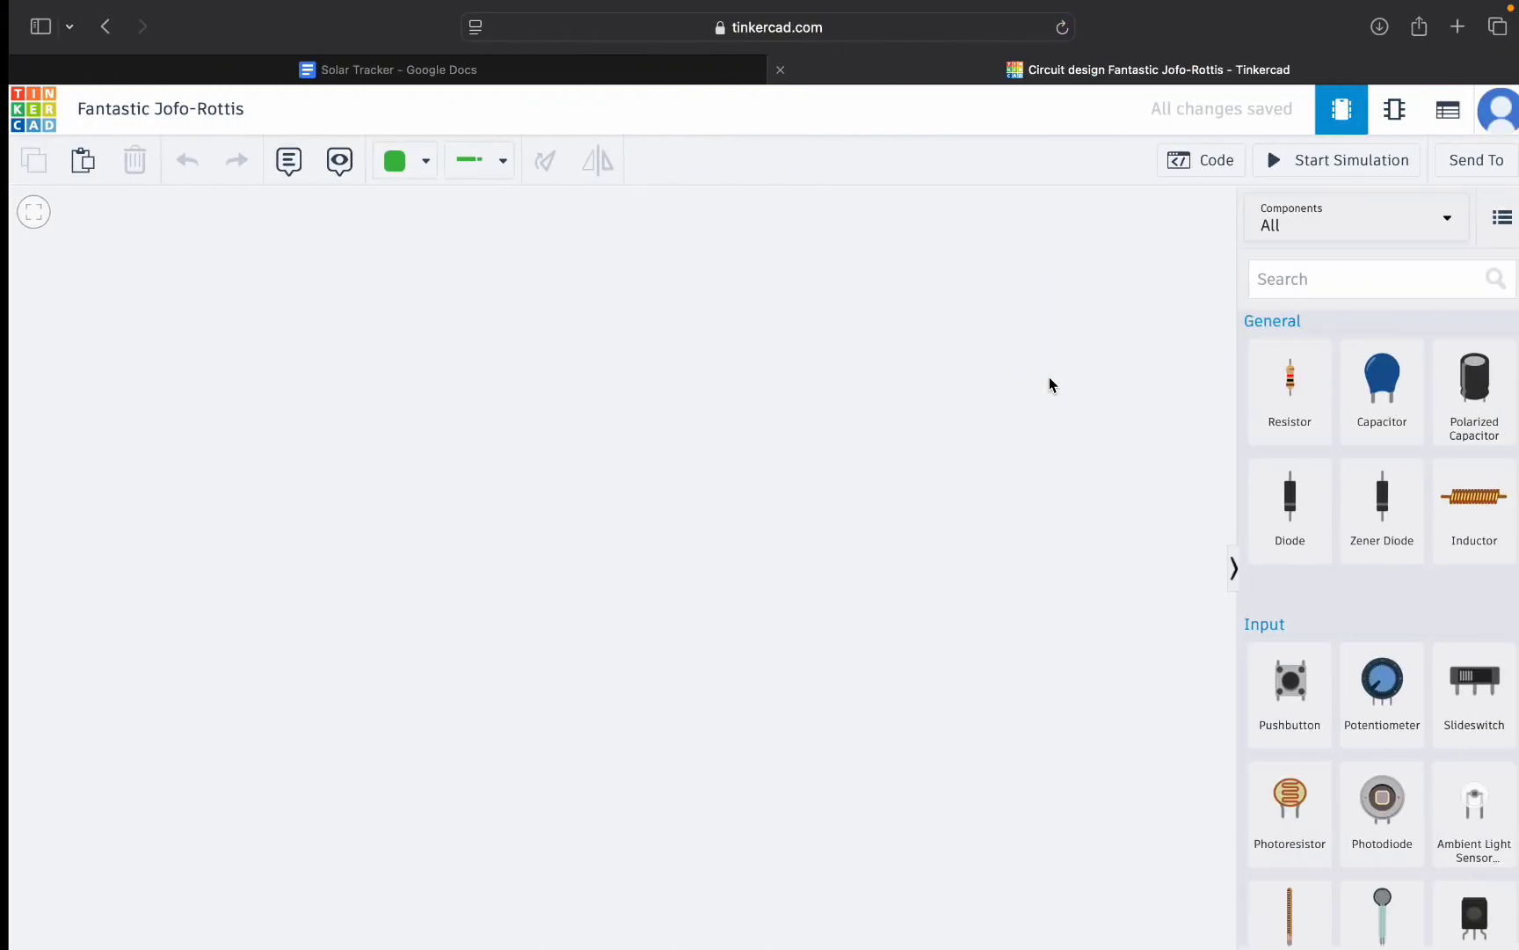
key(ctrl+Left)
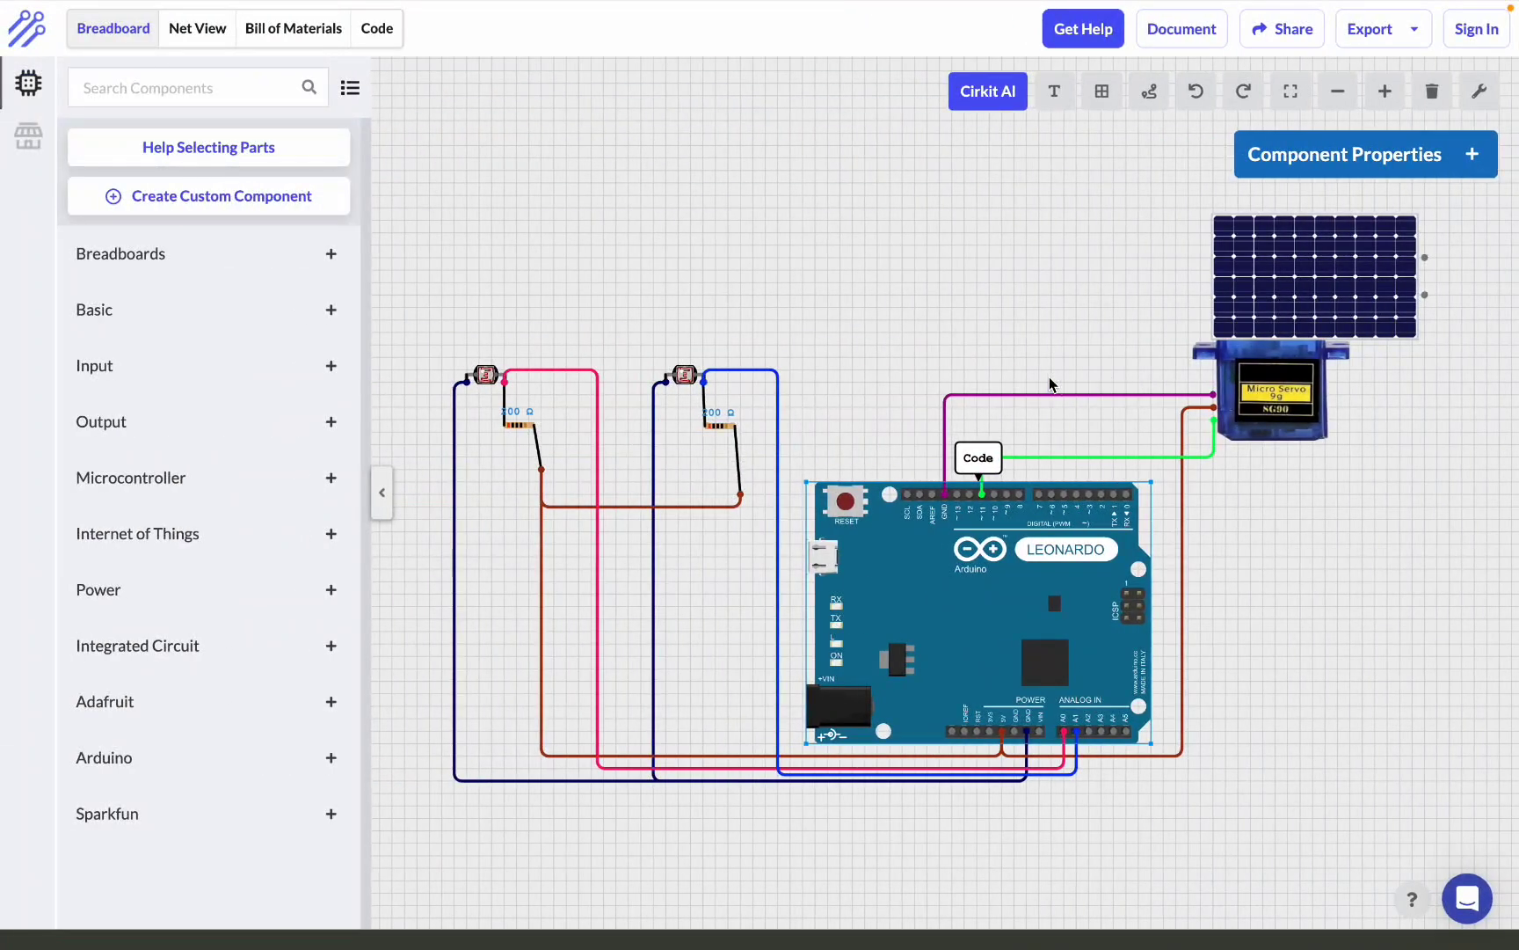
key(ctrl+Right)
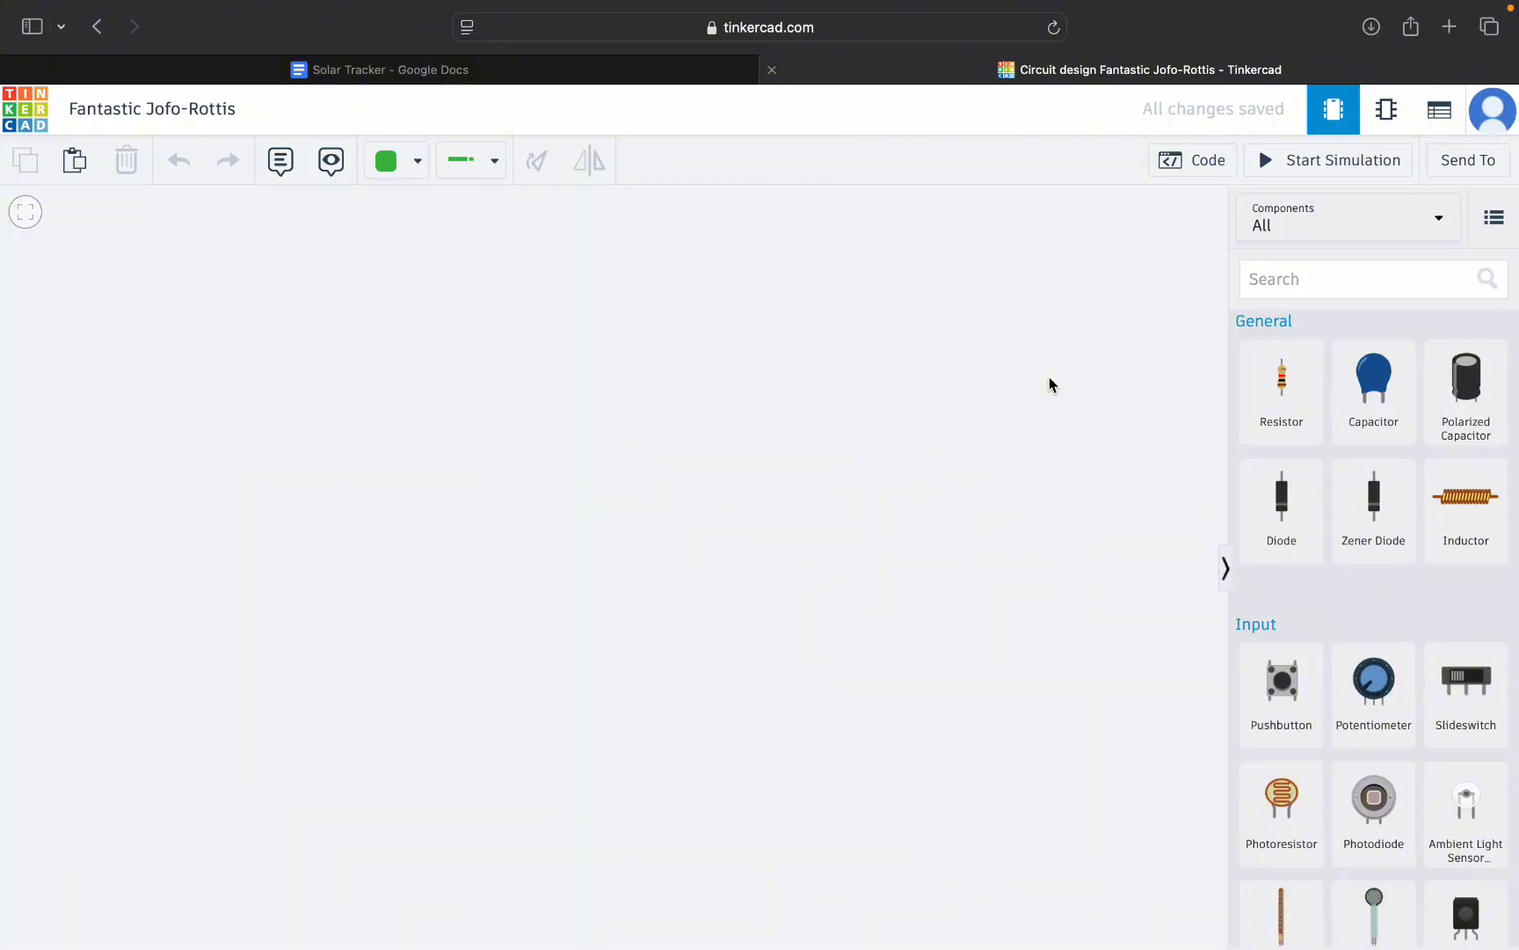
key(ctrl+Left)
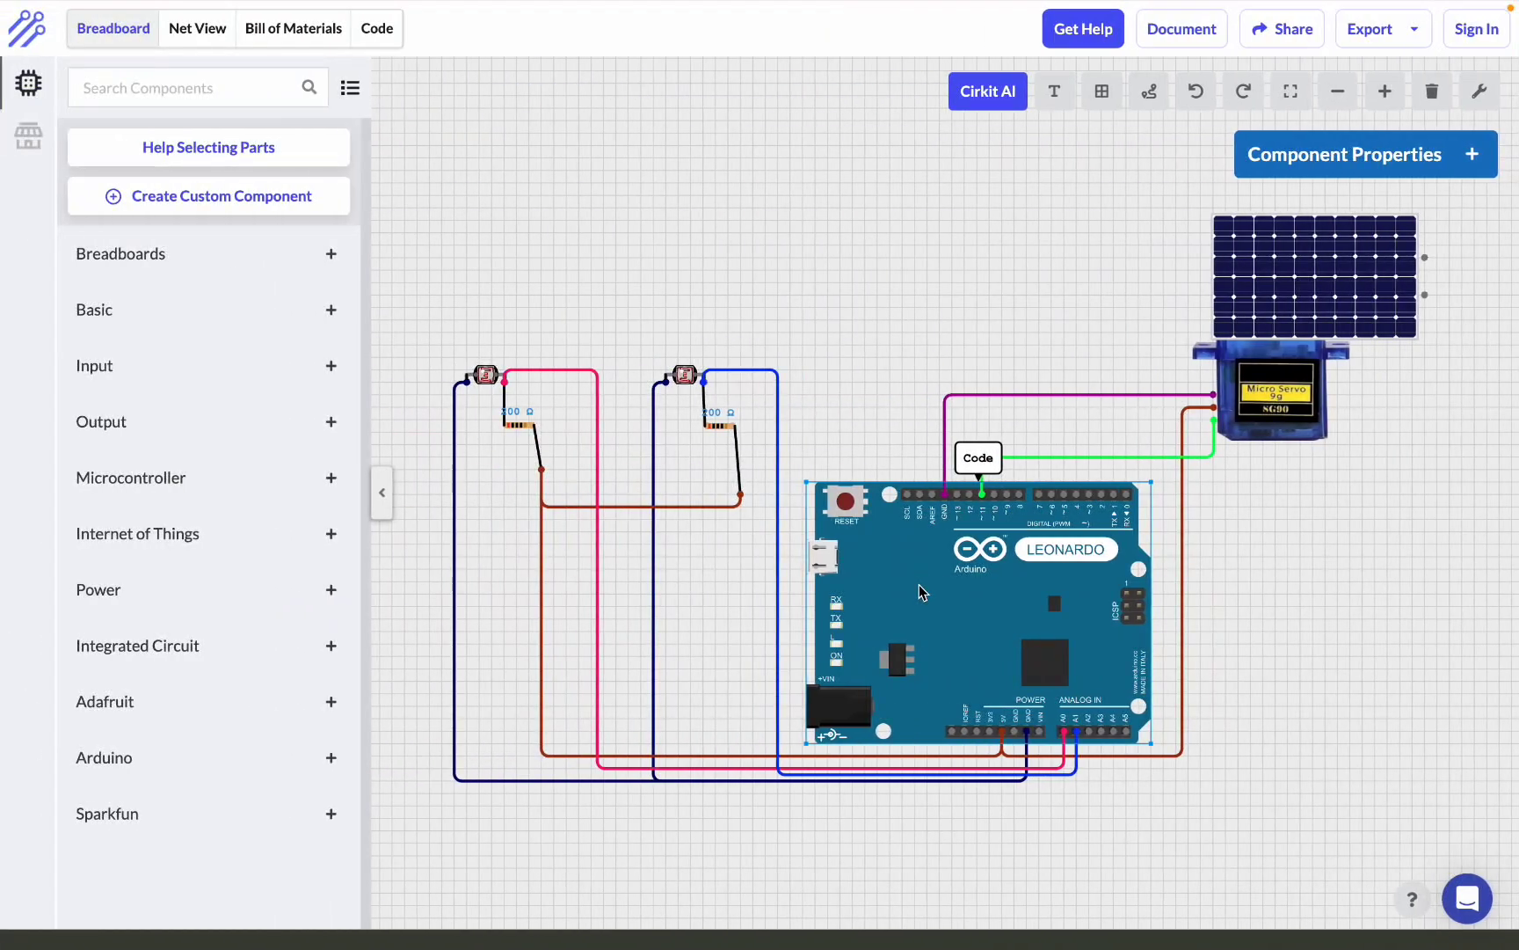
key(ctrl+Right)
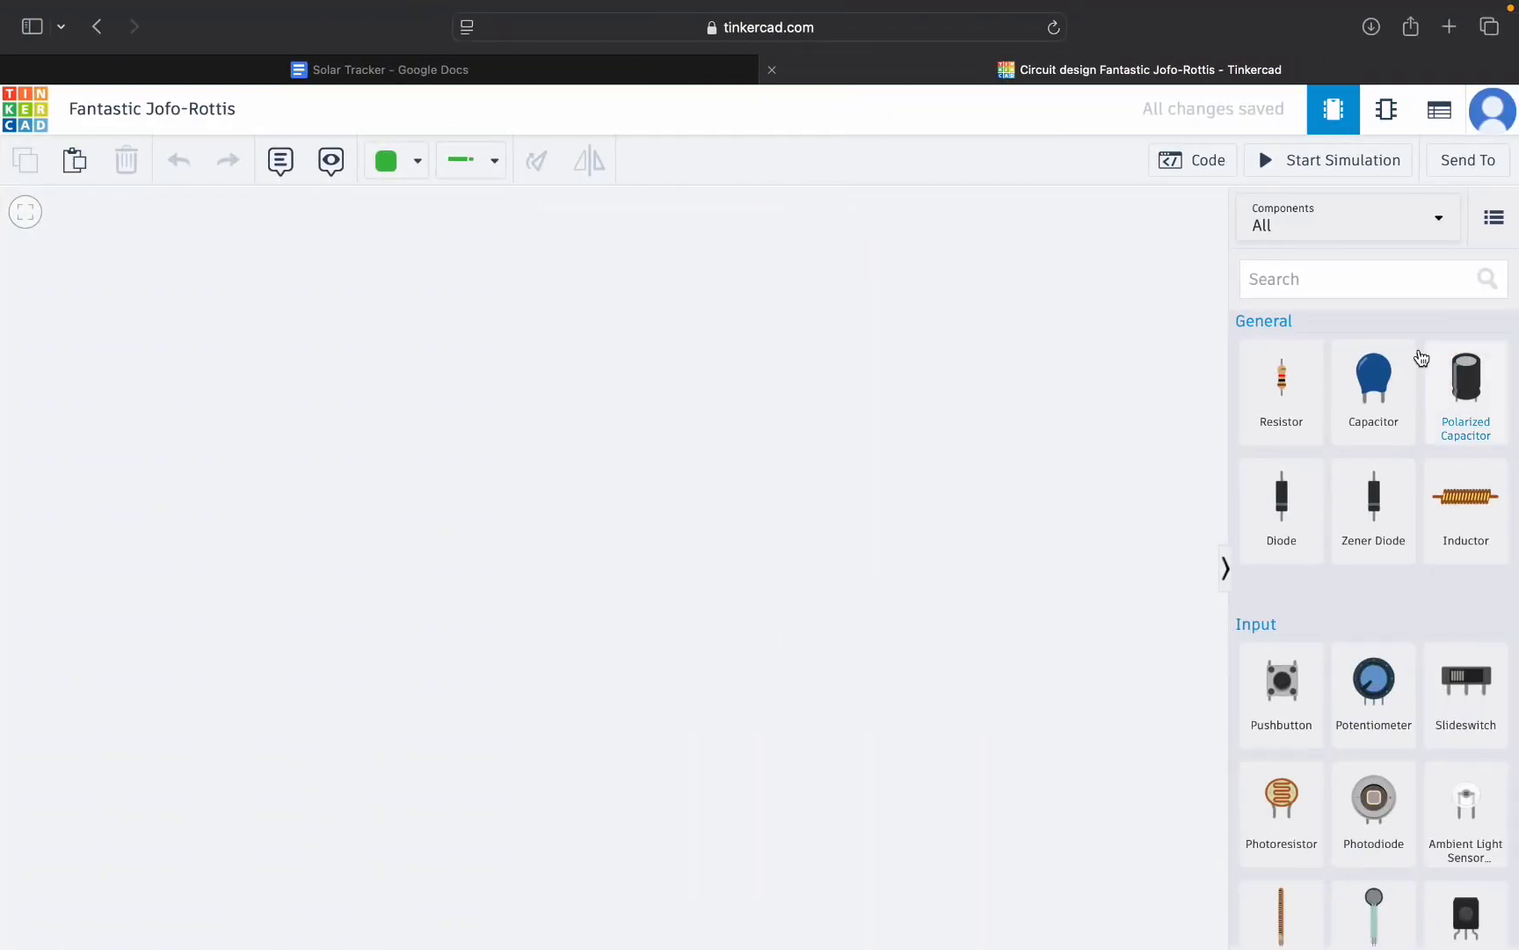
Find the Arduino Uno R3 in the component library and place it in the middle of the empty workspace.
click(1304, 277)
text(ard)
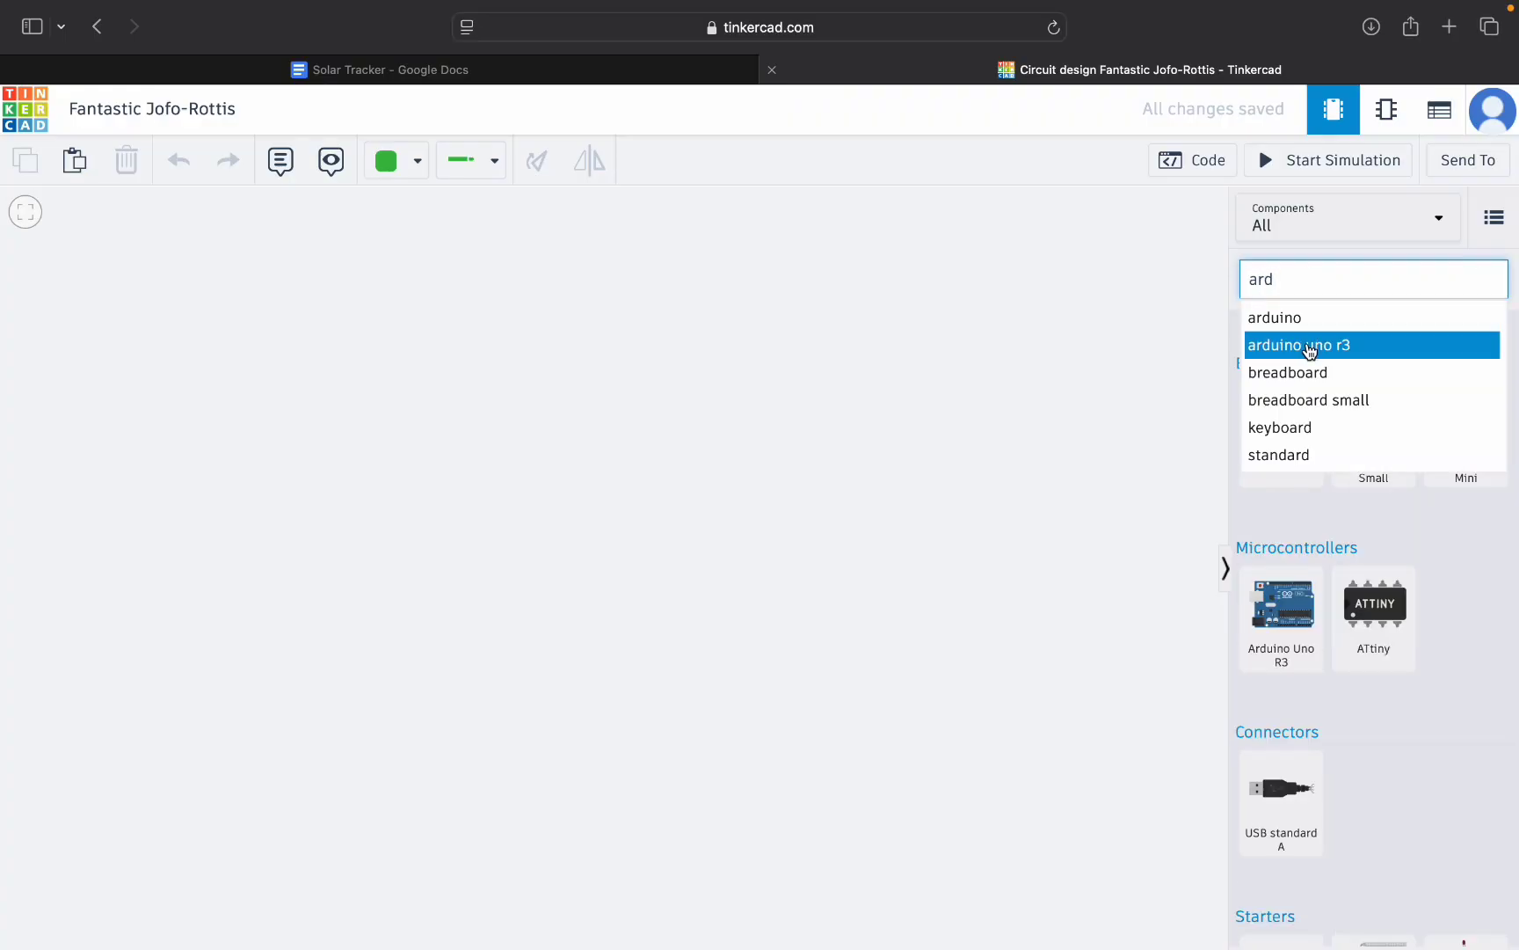
click(1305, 345)
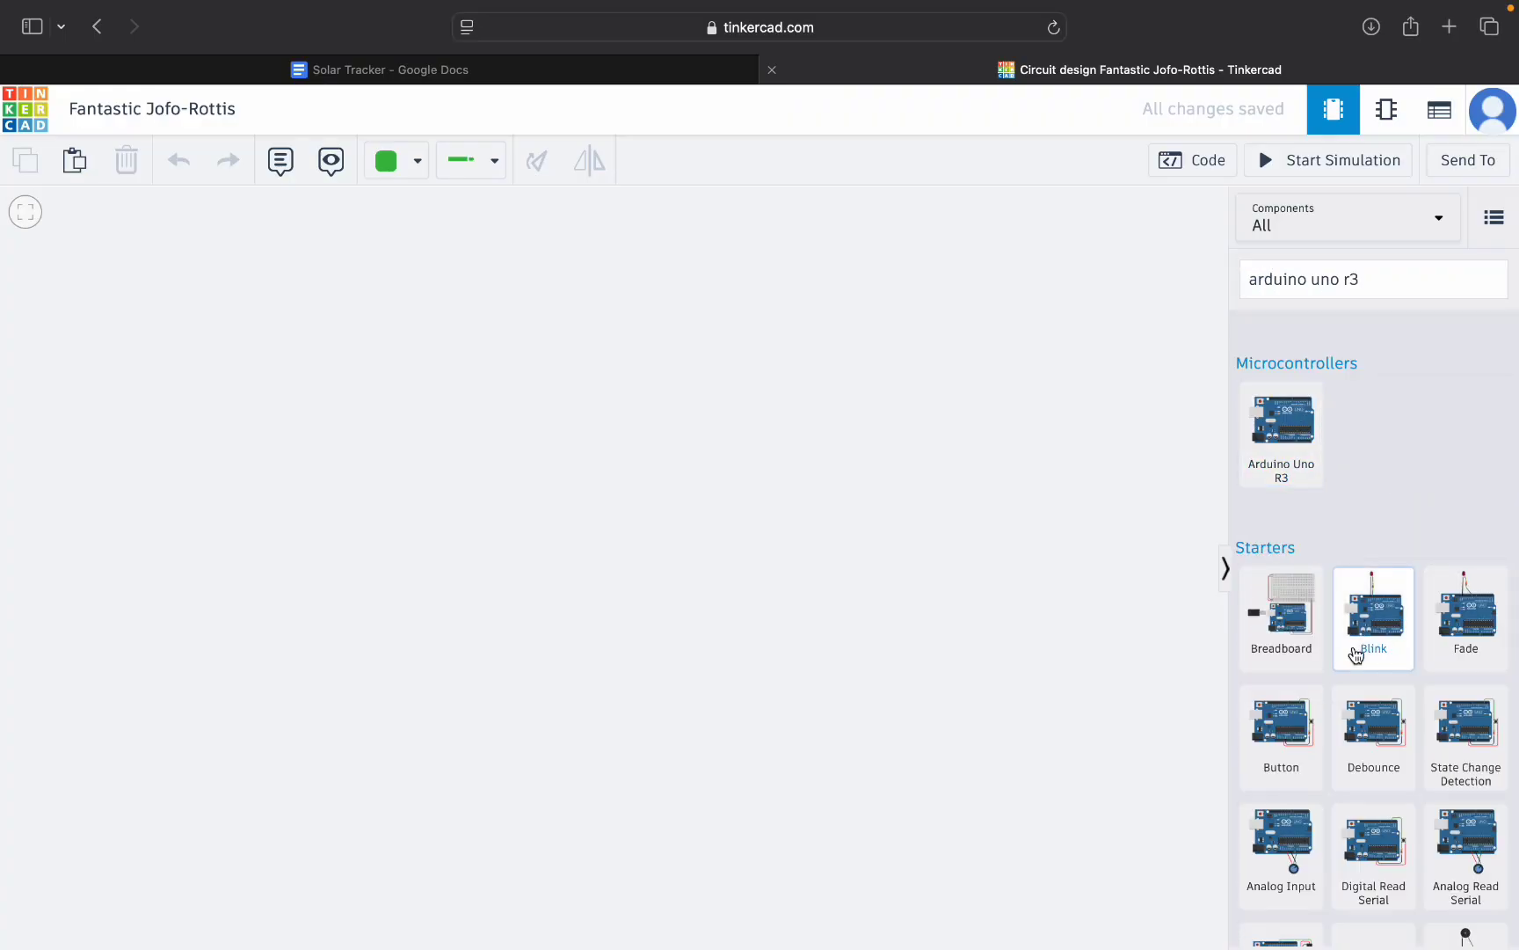
scroll(1356, 653, down, 5)
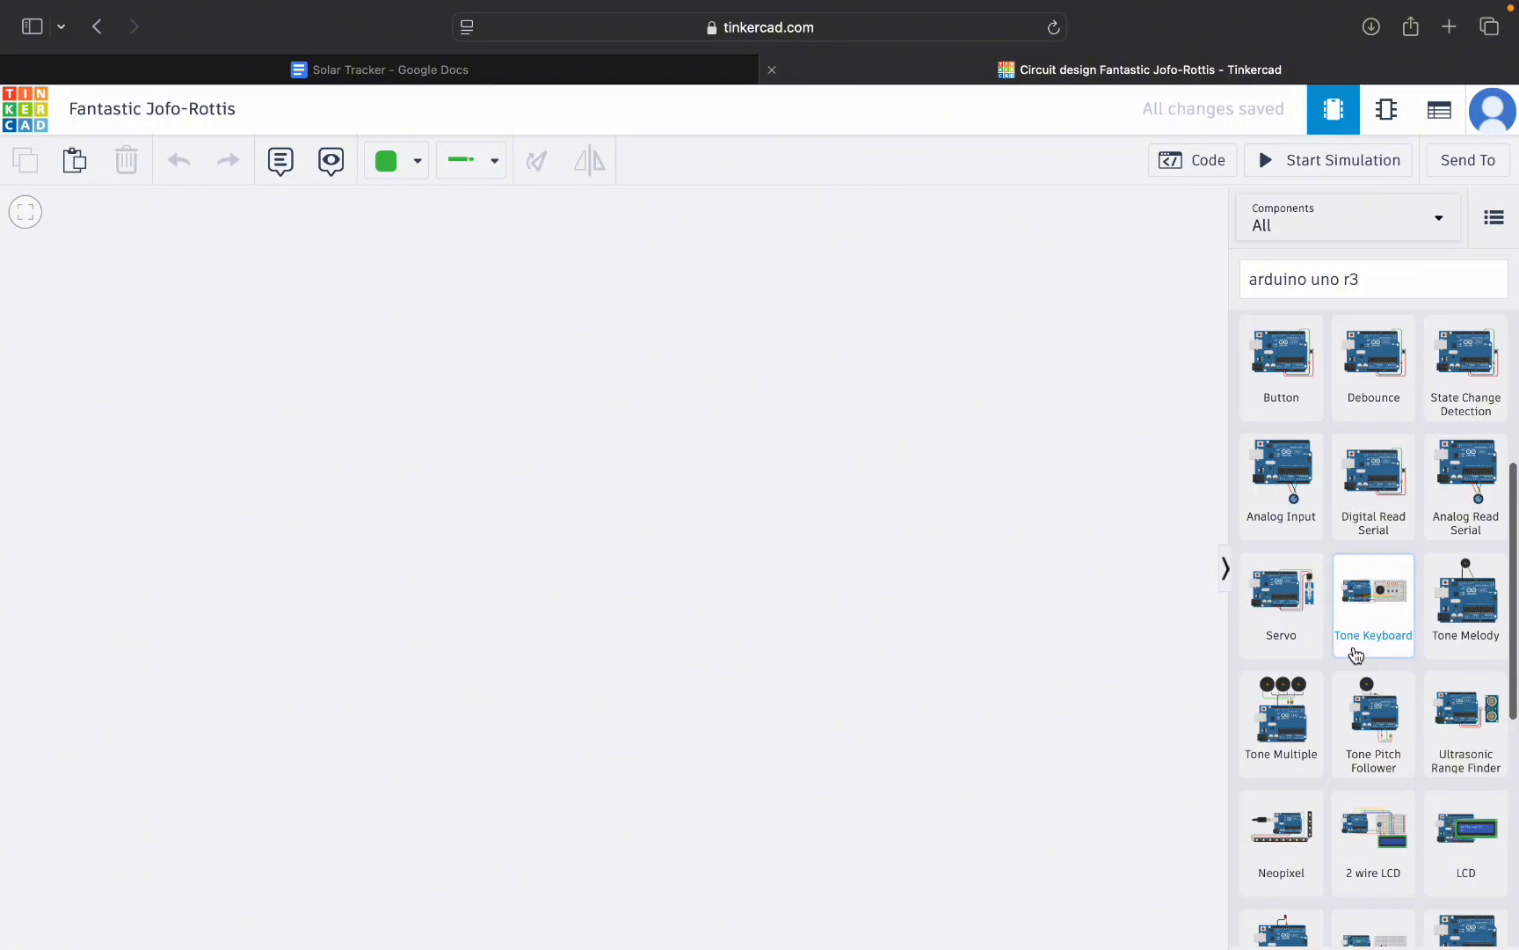
scroll(1355, 653, down, 2)
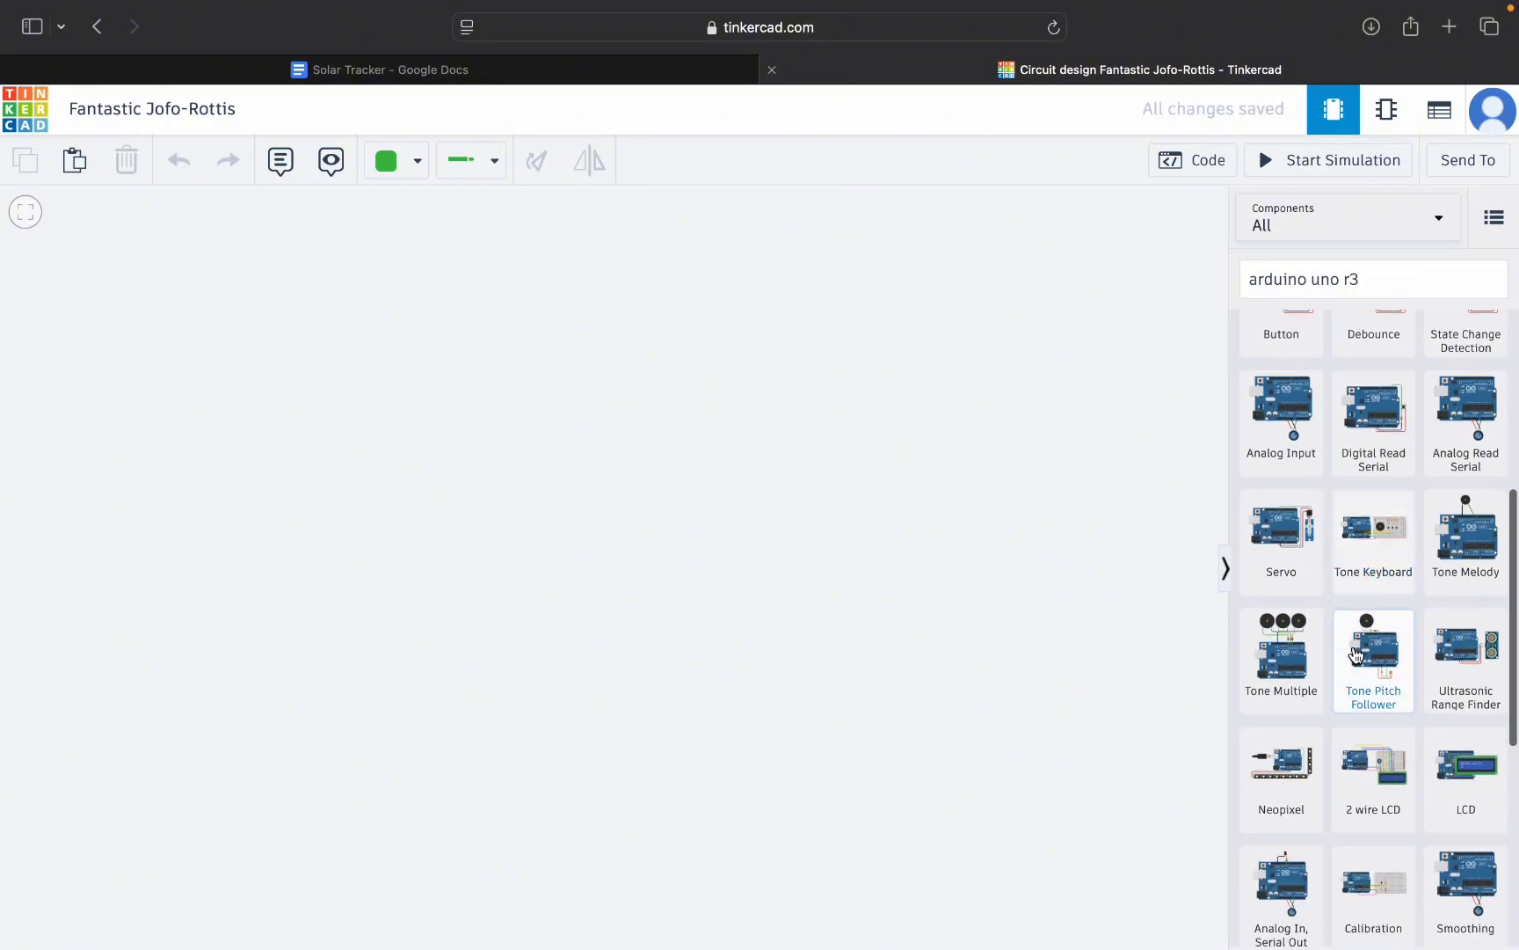
scroll(1355, 654, up, 3)
scroll(1355, 654, down, 3)
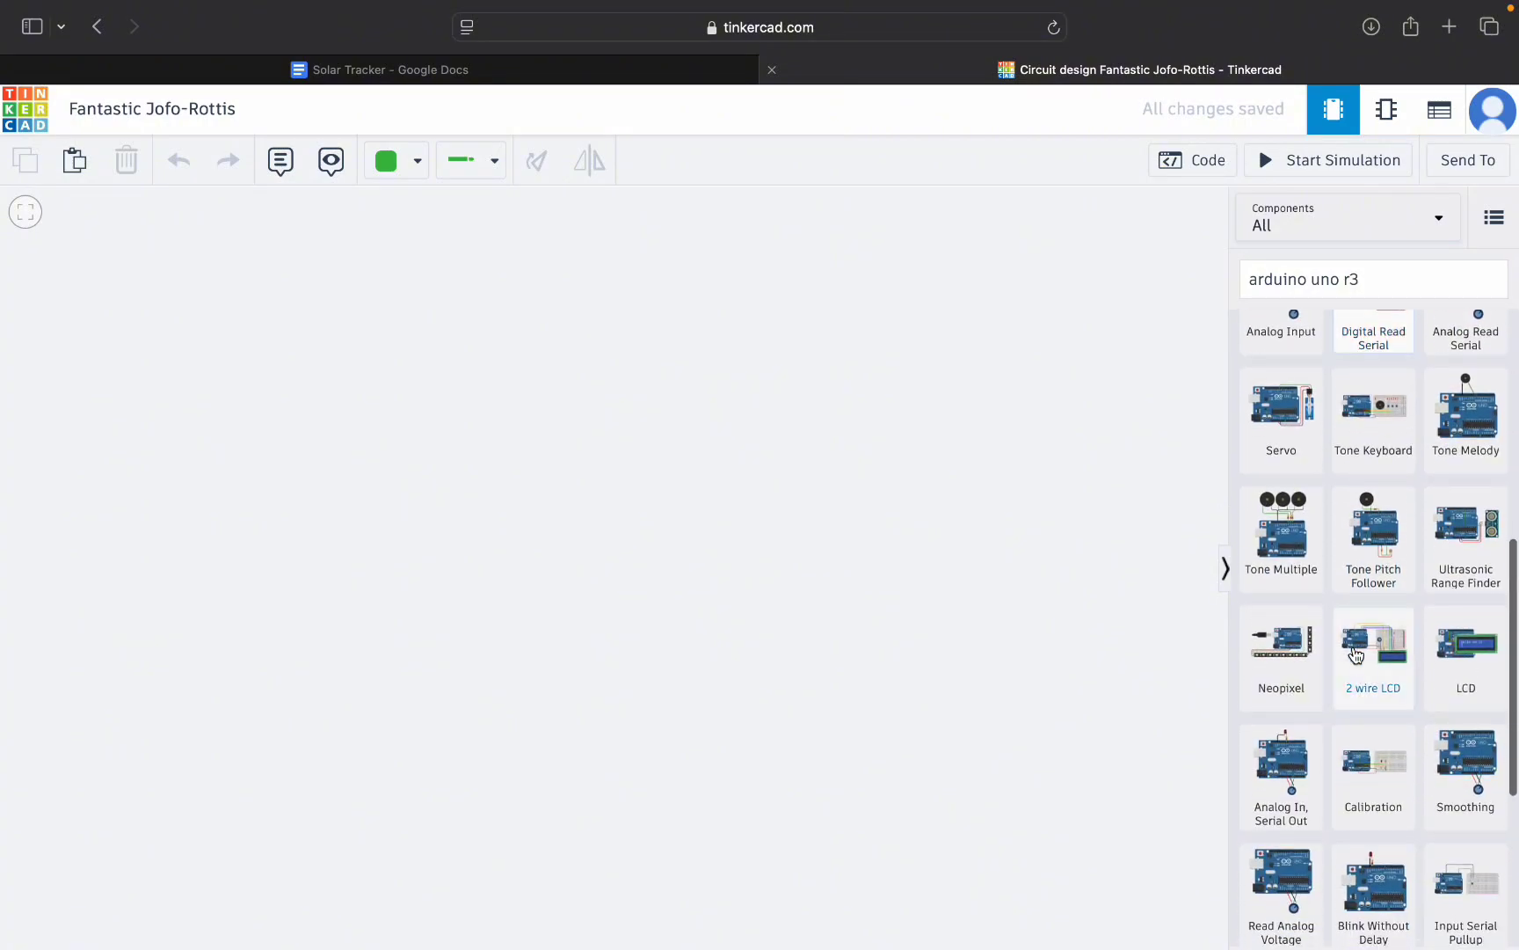
scroll(1355, 653, up, 8)
click(1280, 428)
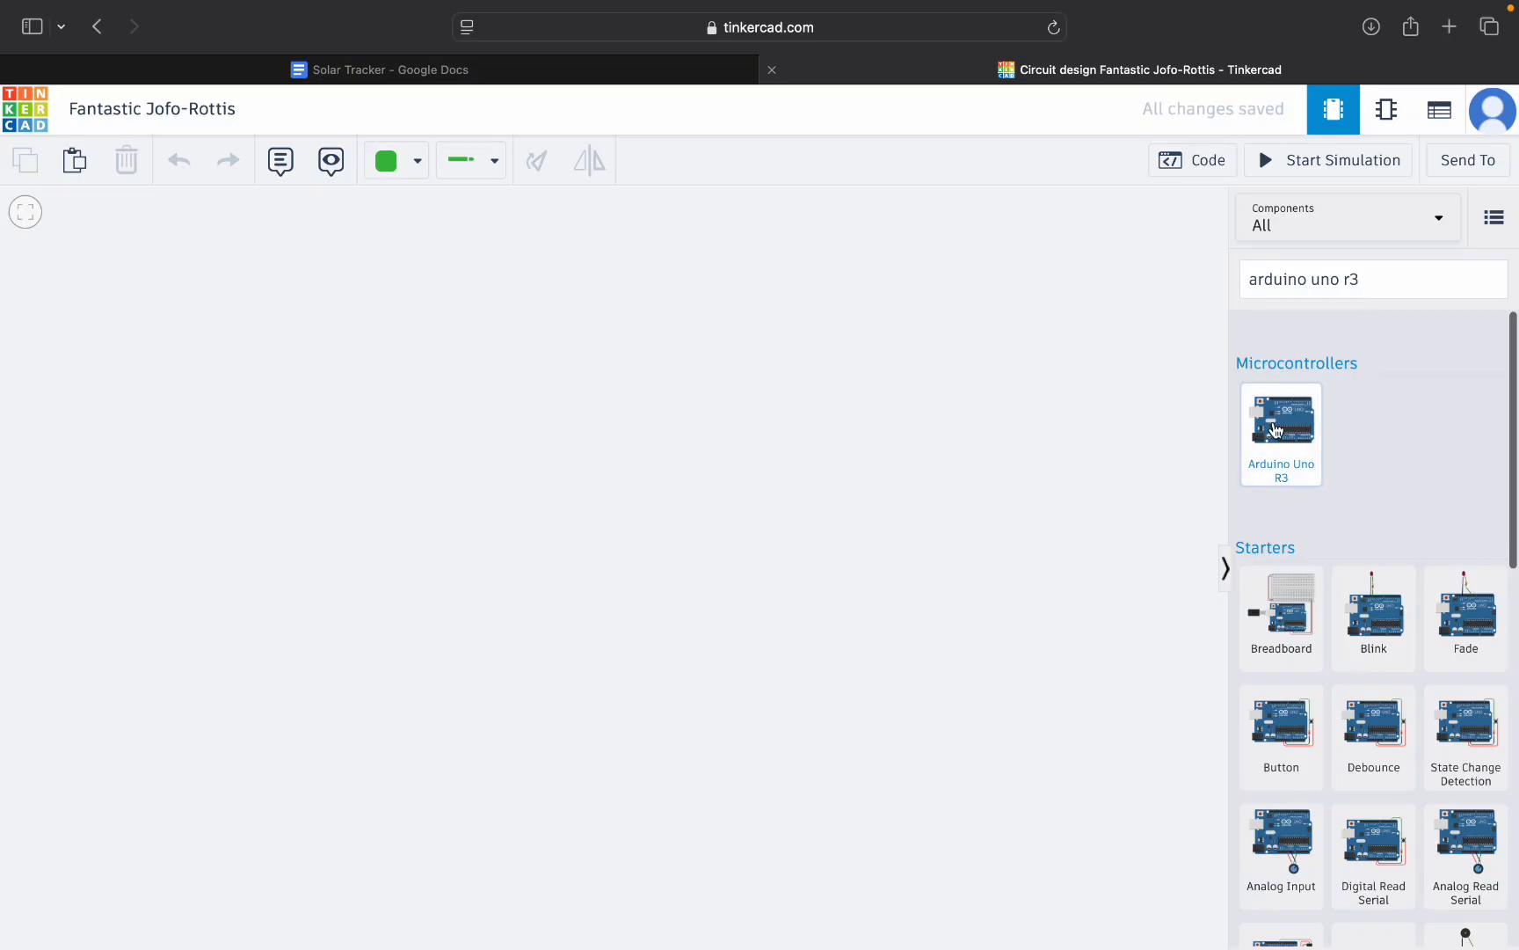
drag(1276, 428, 623, 563)
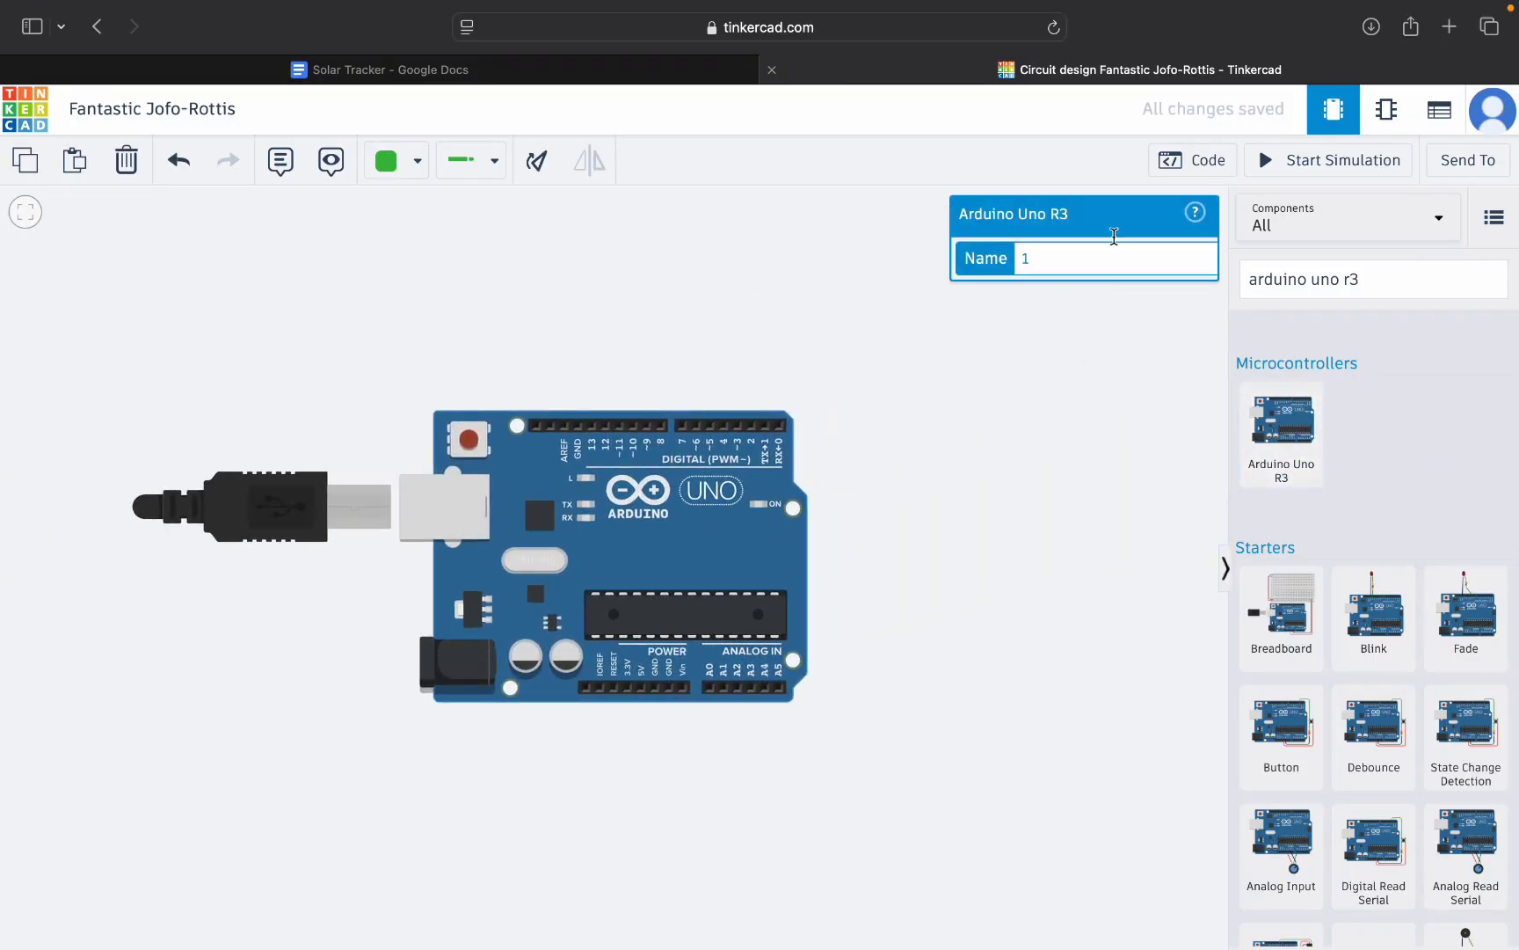
Name the Arduino Uno R3 board "Arduino".
click(1053, 264)
key(BackSpace)
text(arduino)
key(Return)
click(974, 464)
Rotate the Arduino board 90 degrees clockwise so its USB connector points upward, and deselect it.
click(650, 559)
click(535, 164)
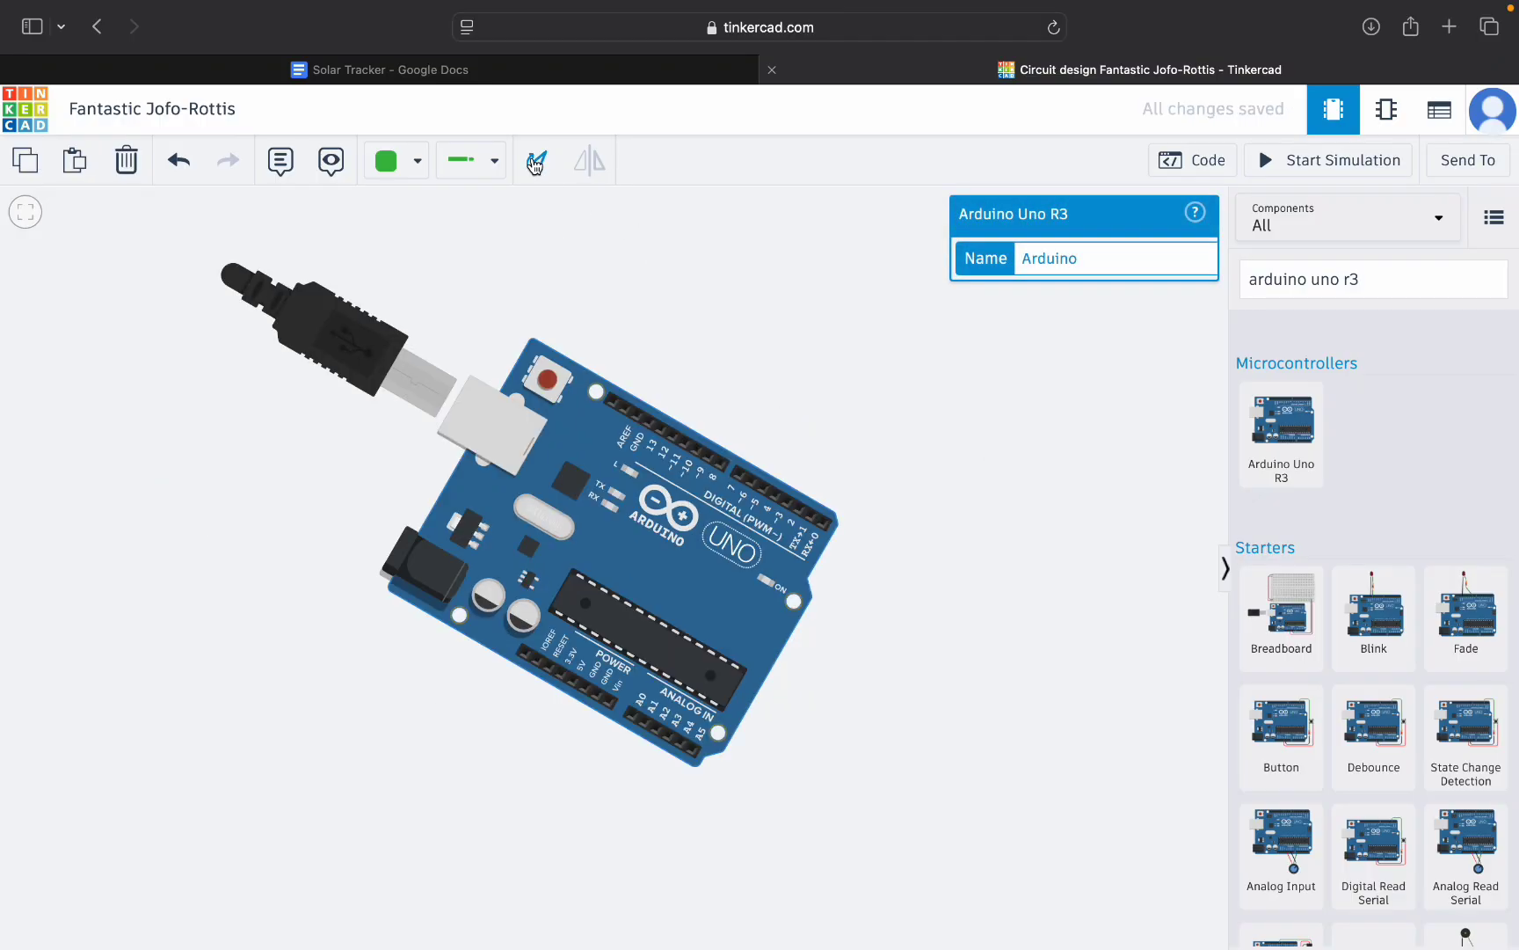
click(536, 164)
click(536, 165)
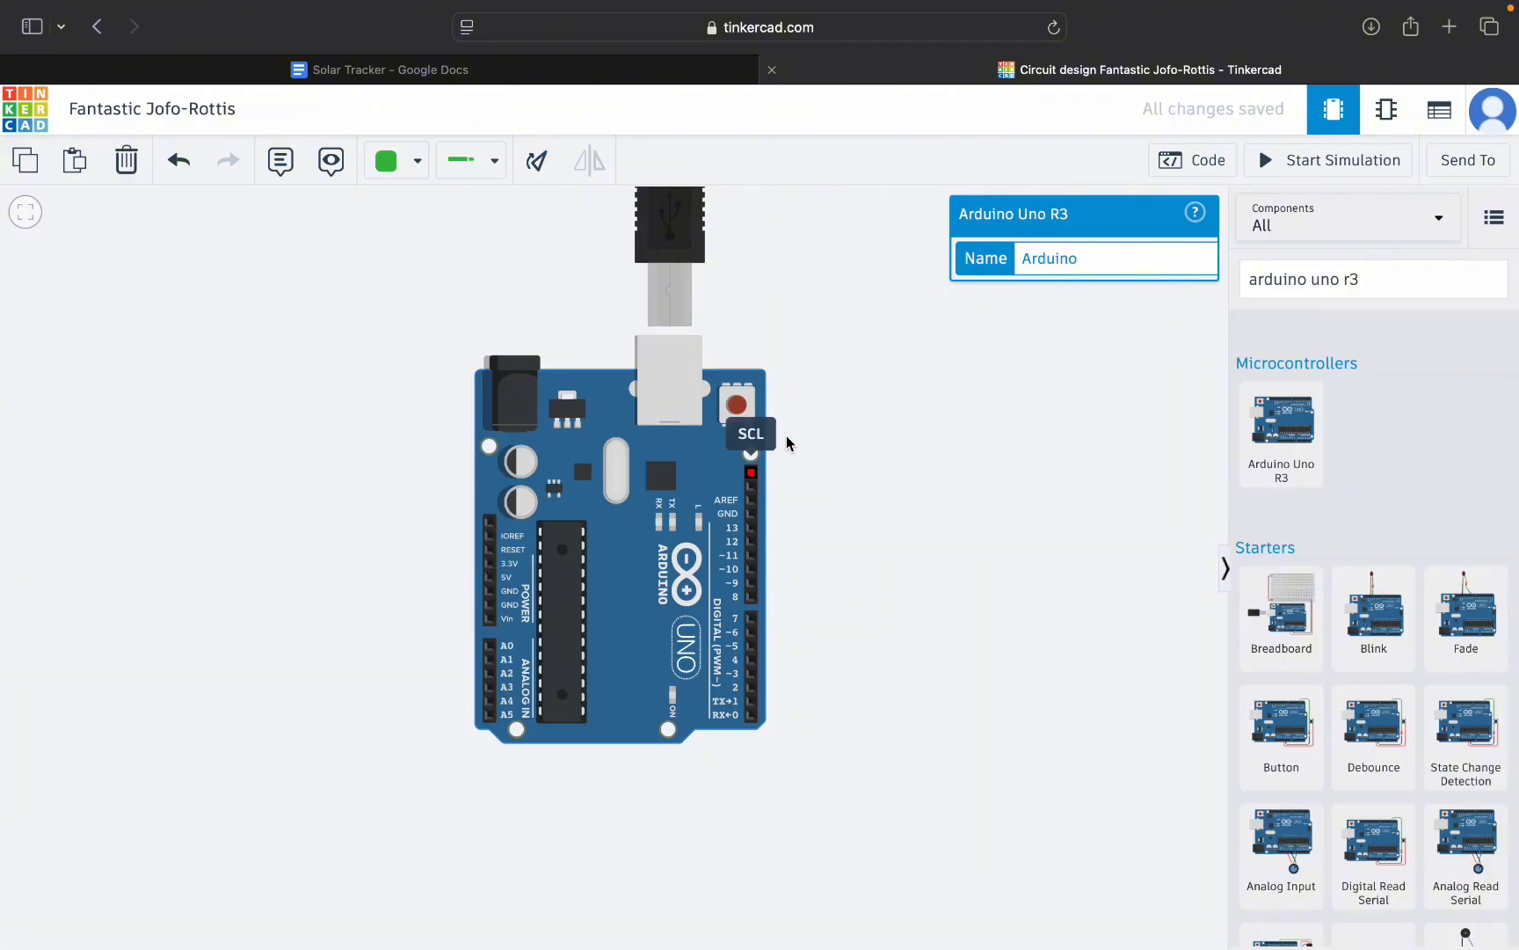
click(890, 399)
Check the reference circuit in Cirkit Designer, then search the Tinkercad component library for "ldr".
key(ctrl+Left)
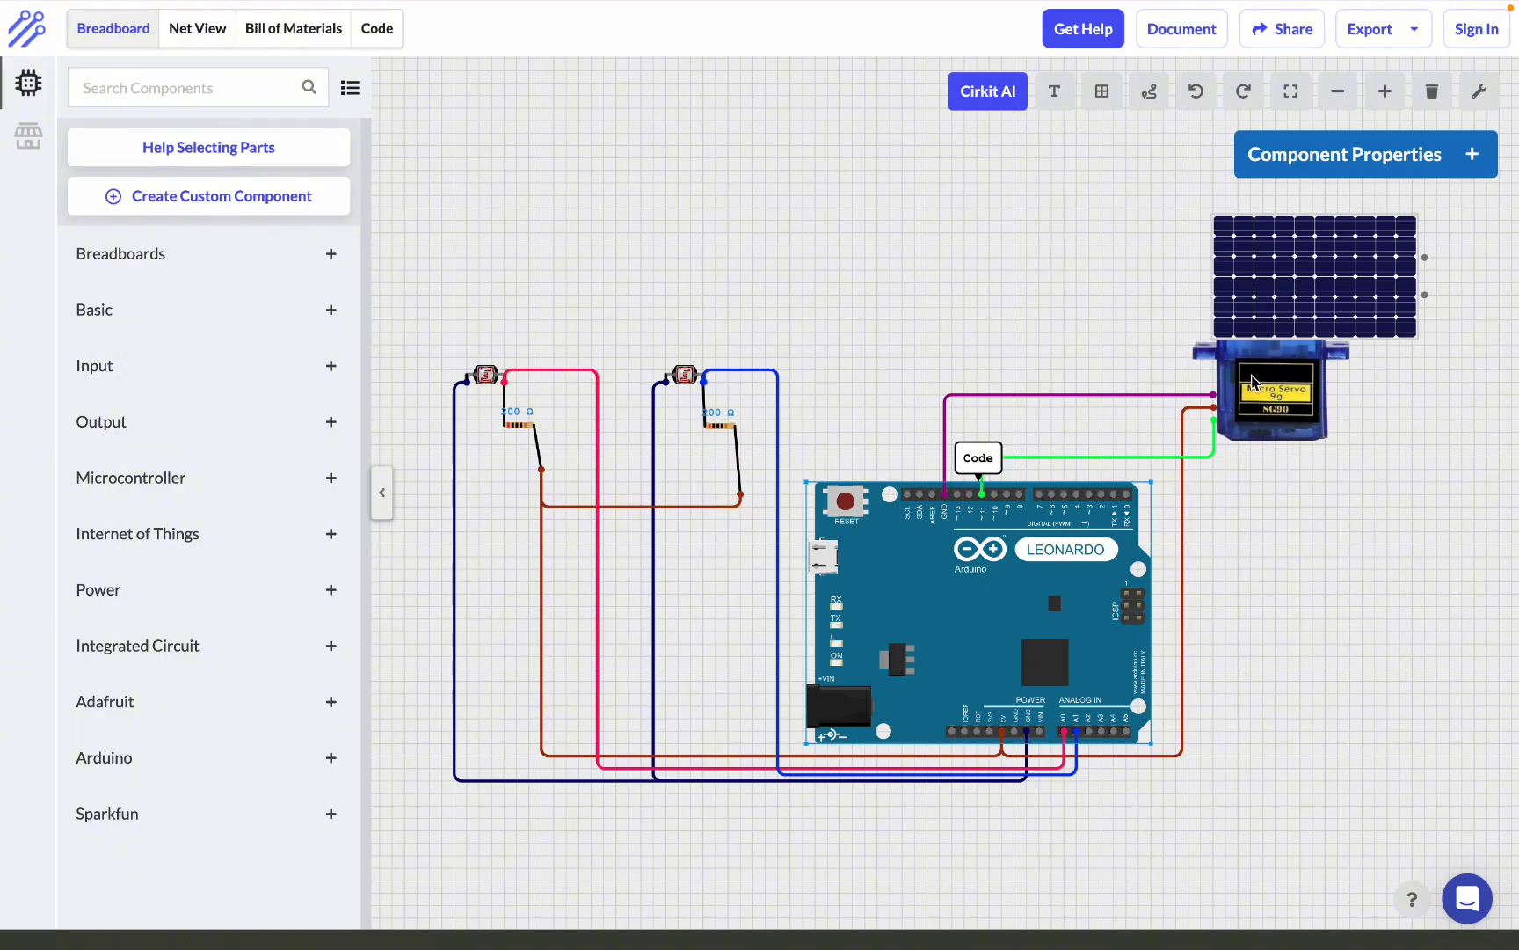
key(ctrl+Right)
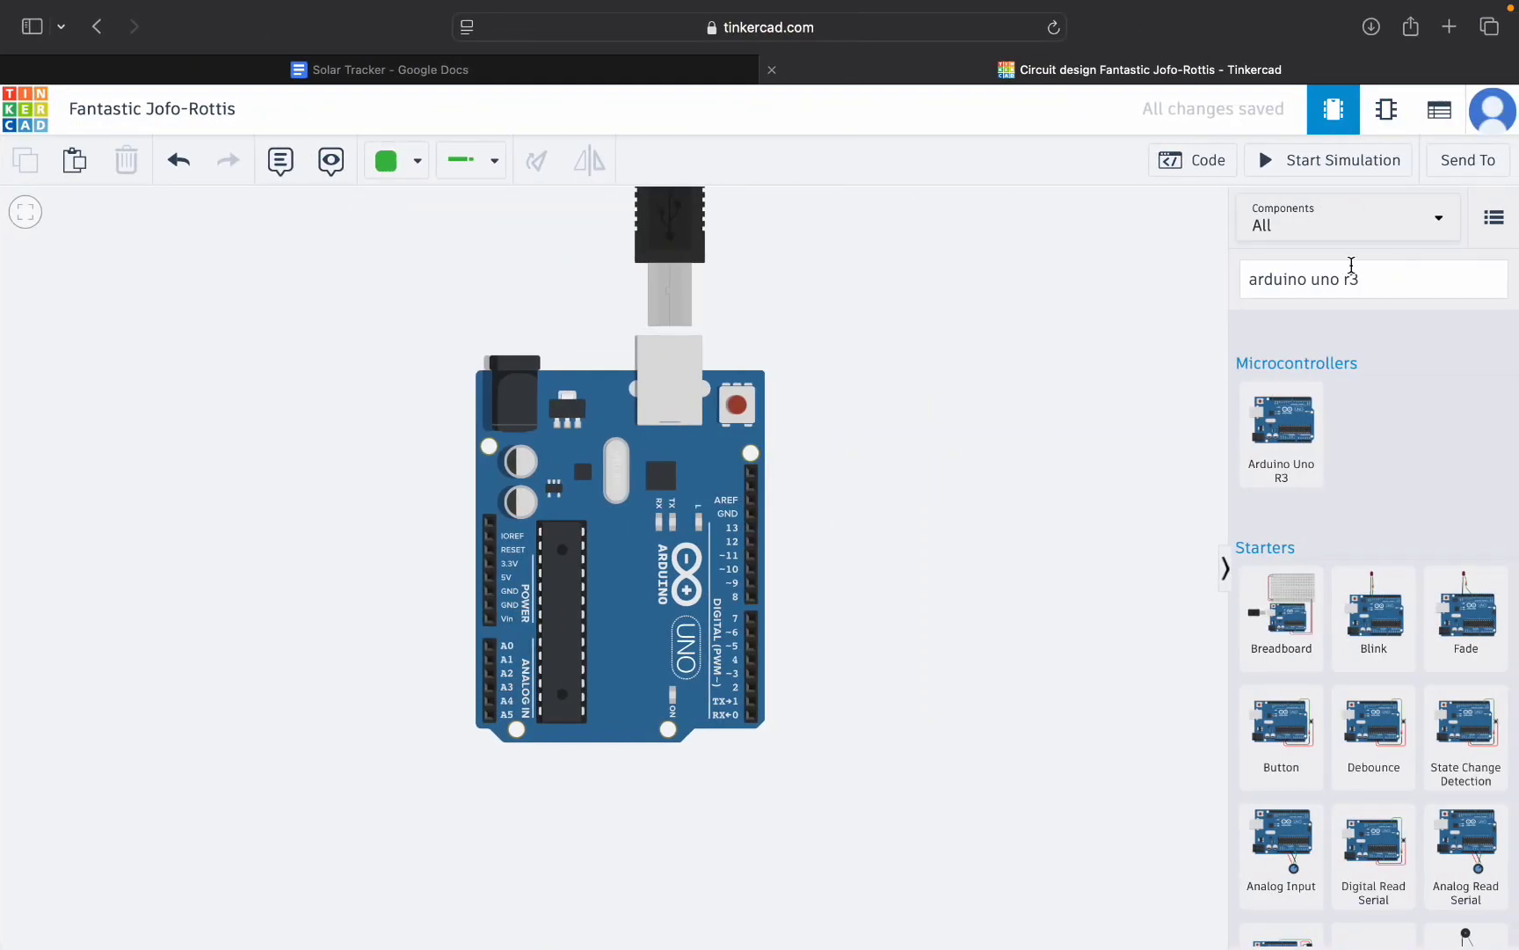
click(1369, 293)
drag(1367, 278, 1215, 278)
click(1363, 280)
key(BackSpace)
key(BackSpace)
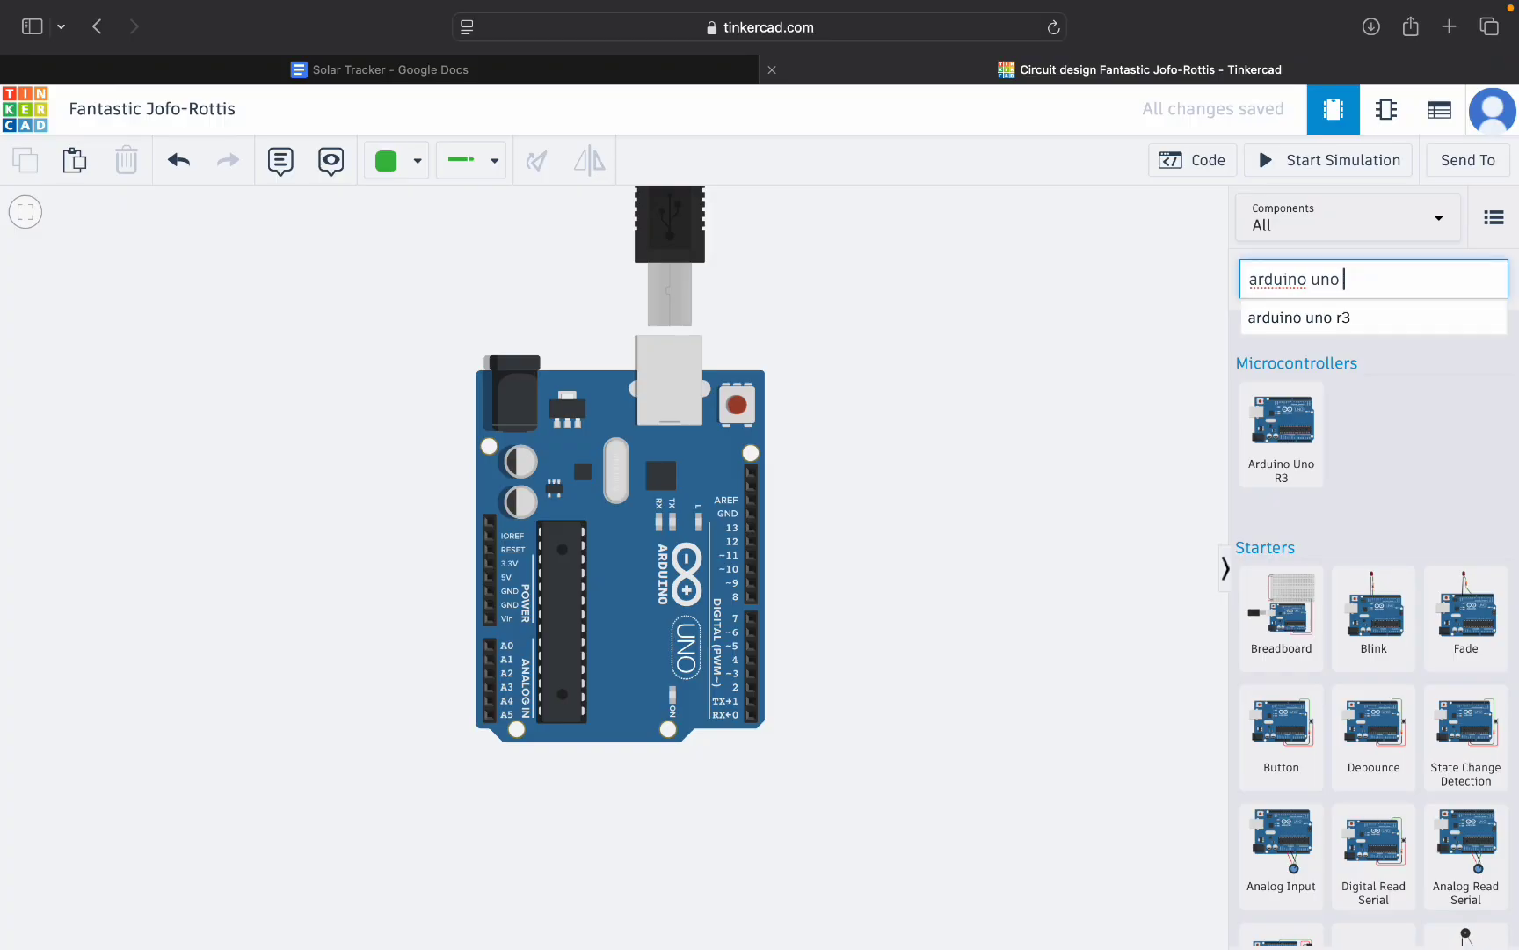
key(BackSpace)
key(BackSpace)
key(BackSpace)
key(BackSpace)
key(BackSpace)
key(BackSpace)
key(BackSpace)
key(BackSpace)
key(BackSpace)
key(BackSpace)
key(BackSpace)
key(BackSpace)
text(ld)
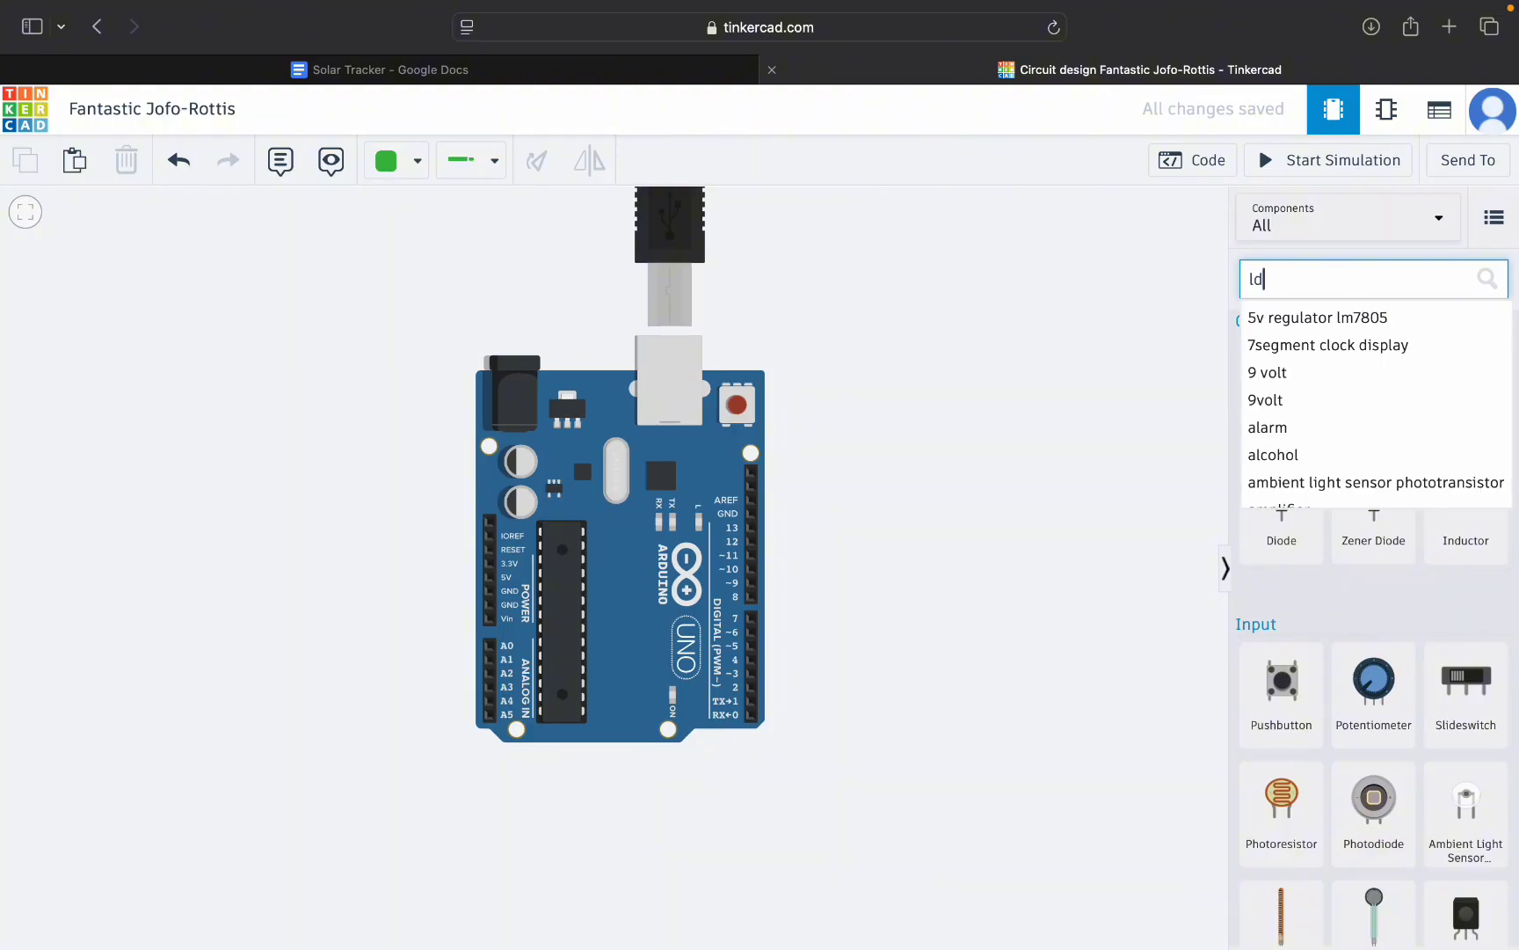
text(r)
key(Return)
Find the photoresistor in the component library and place two of them side by side, up and to the left of the Arduino.
key(BackSpace)
key(BackSpace)
key(BackSpace)
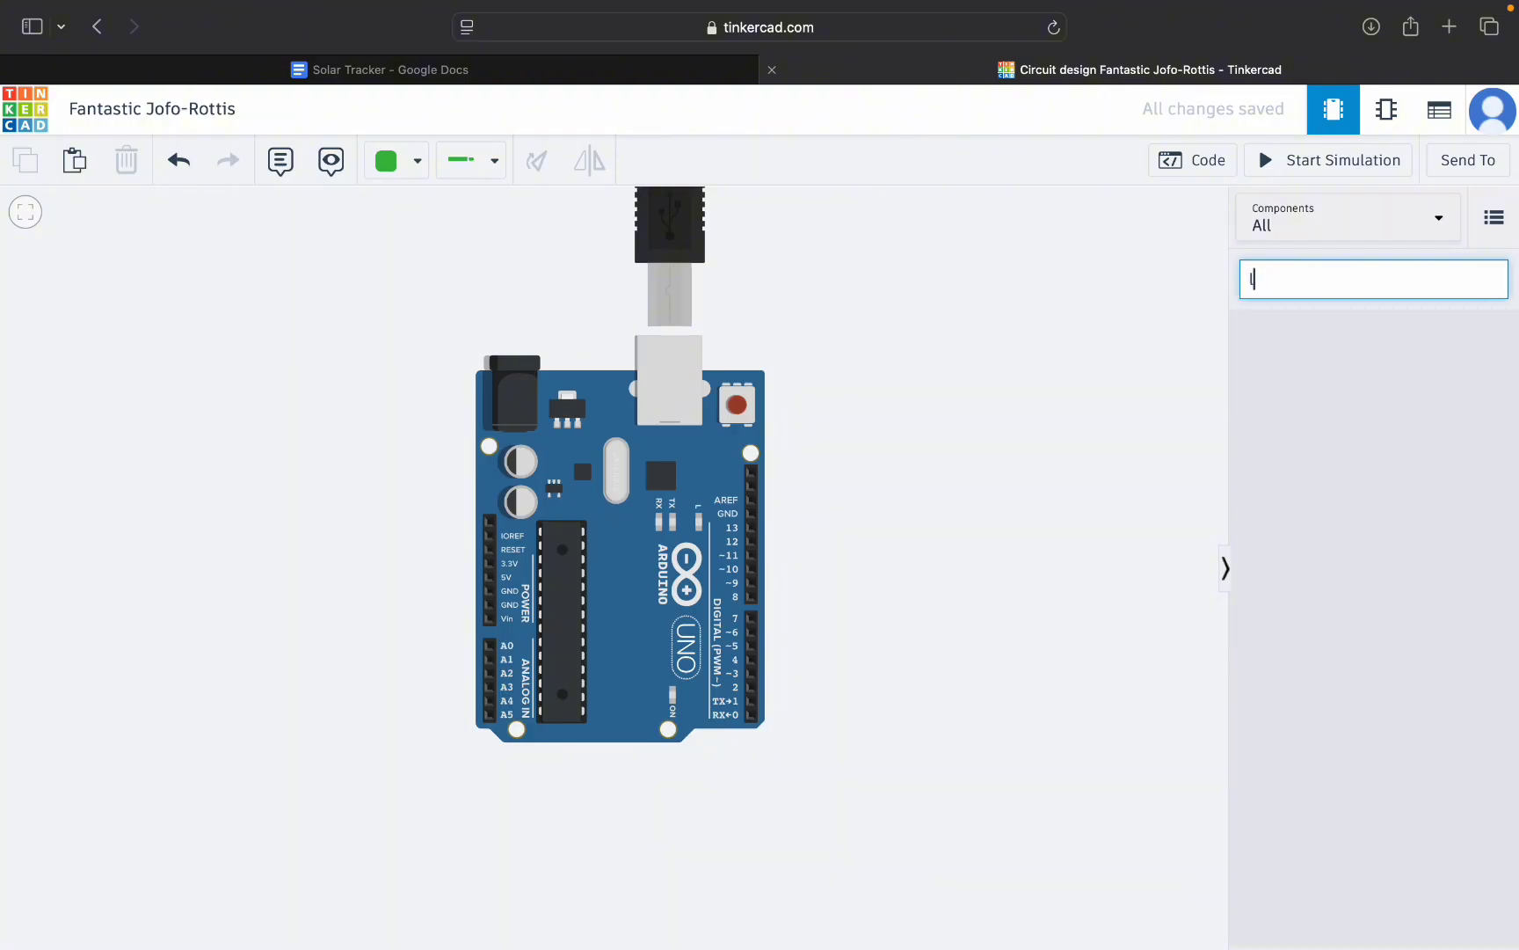
text(photr)
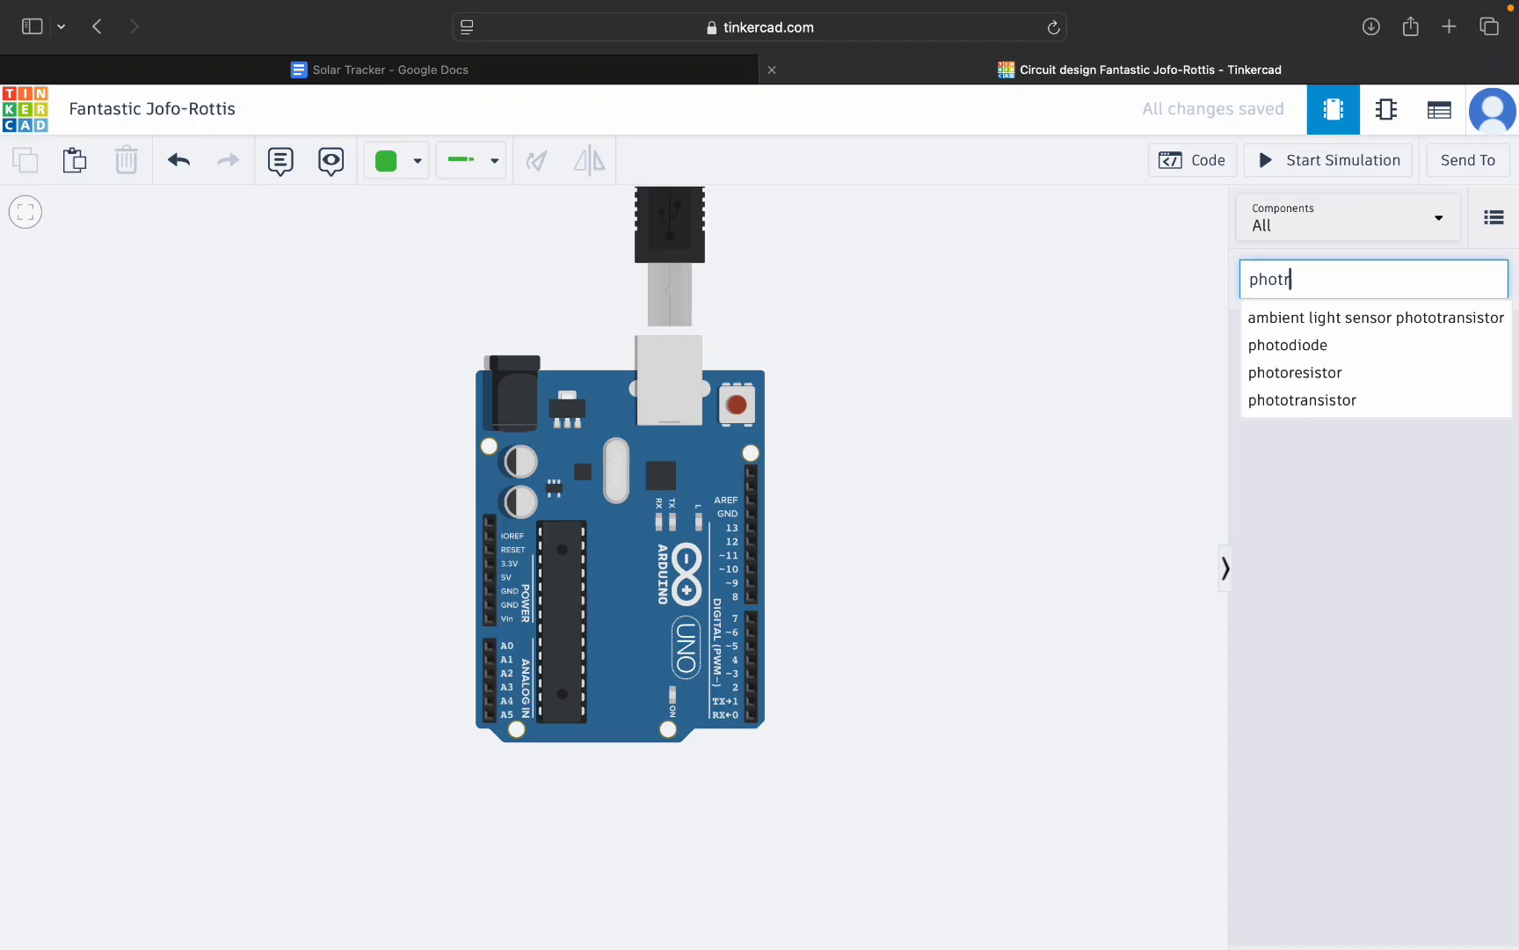
key(Return)
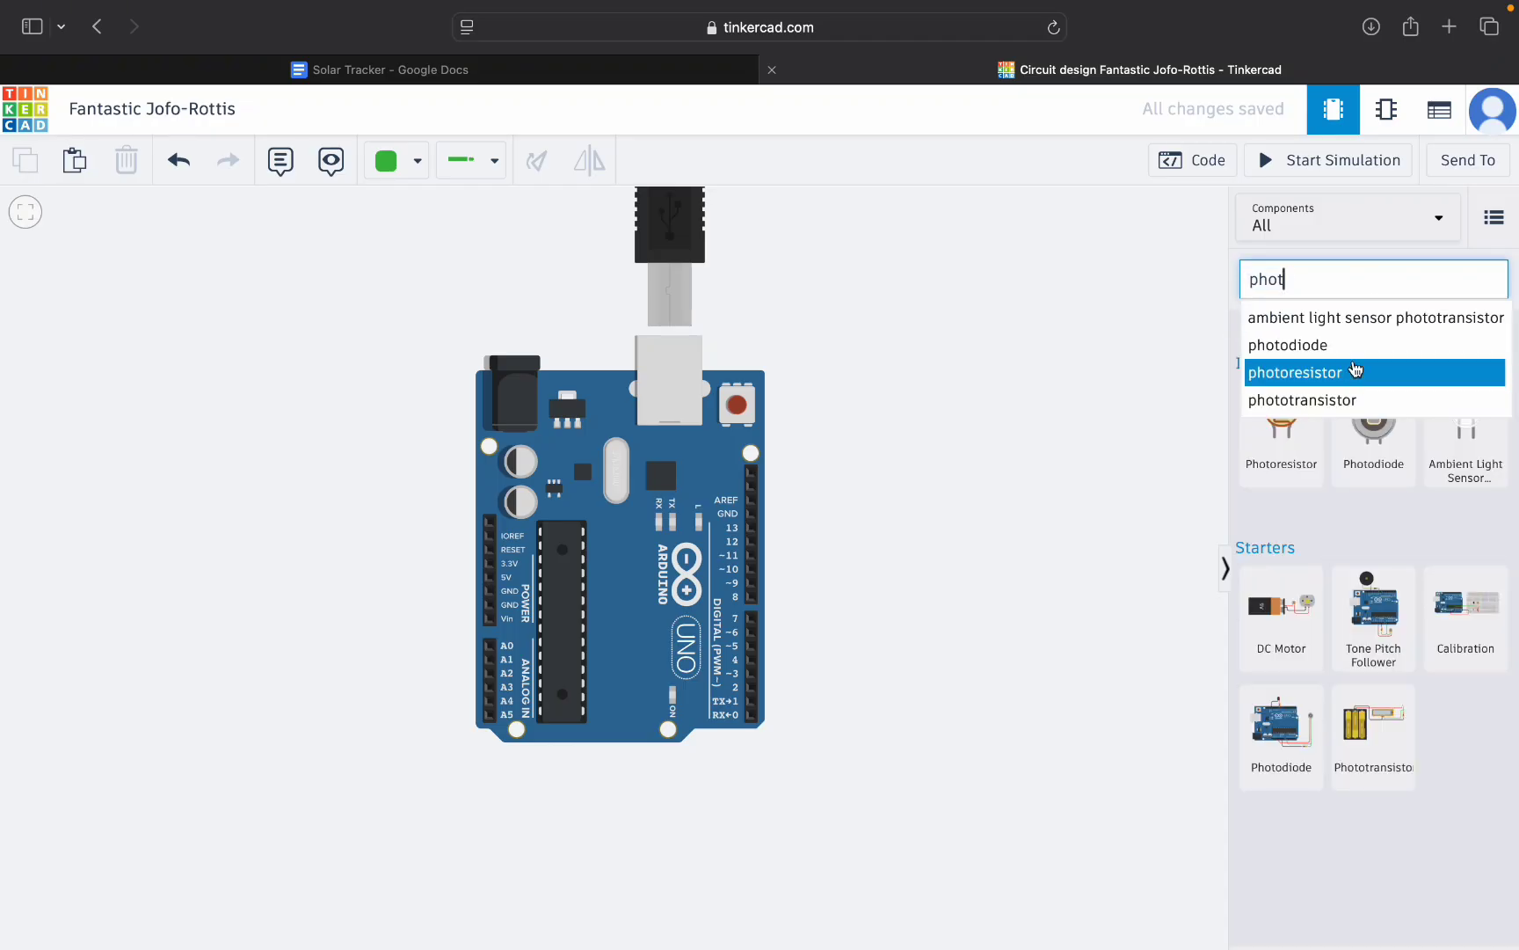
click(1345, 375)
click(1285, 427)
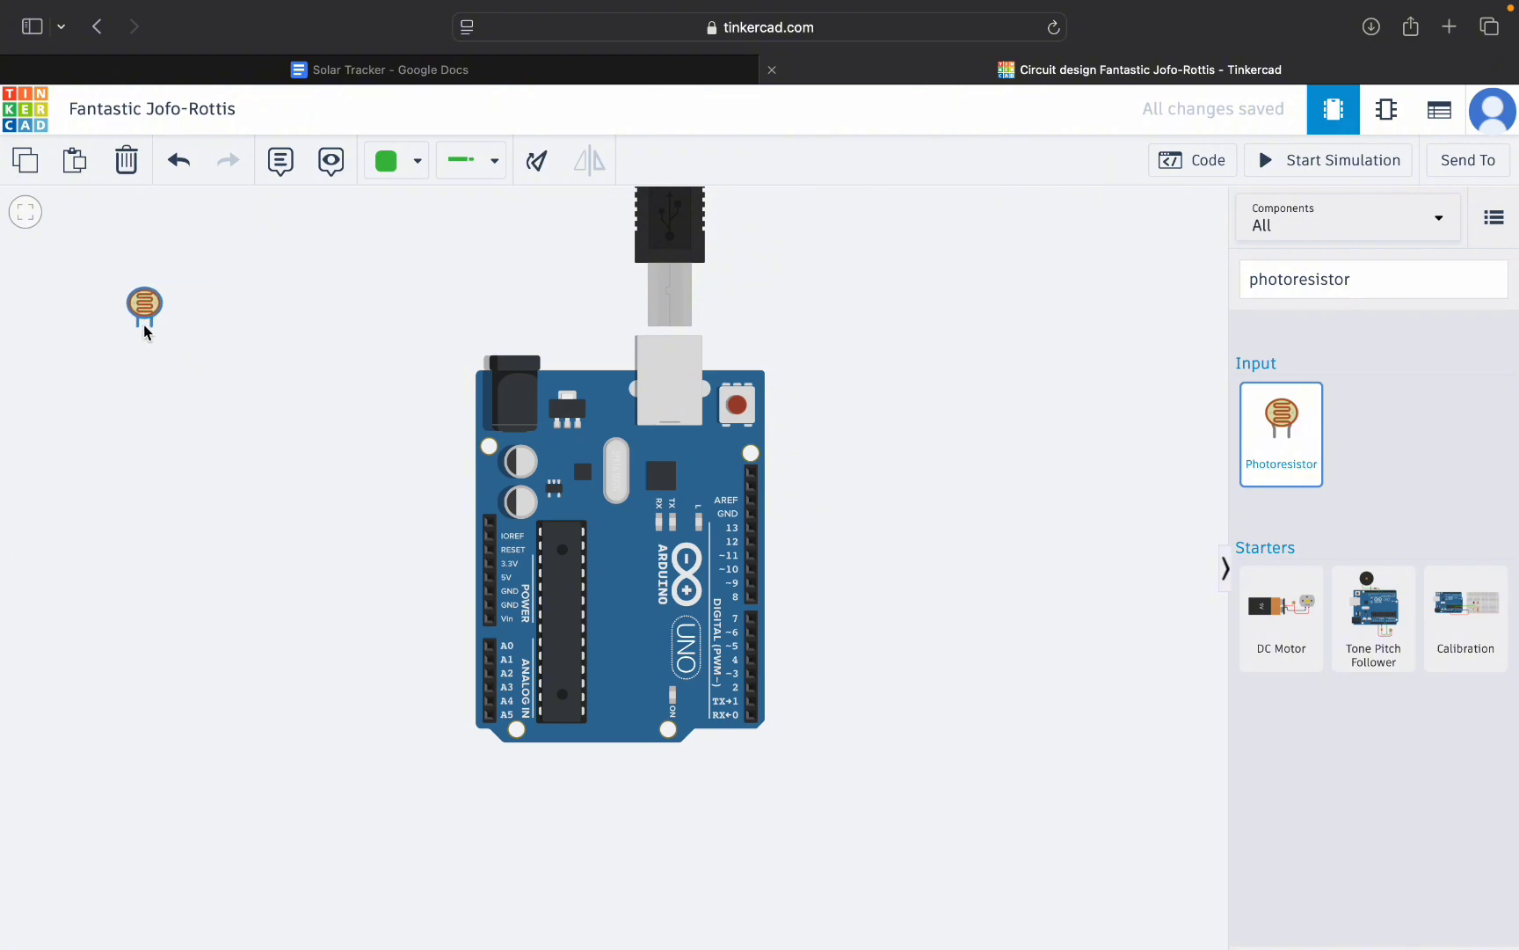
click(134, 315)
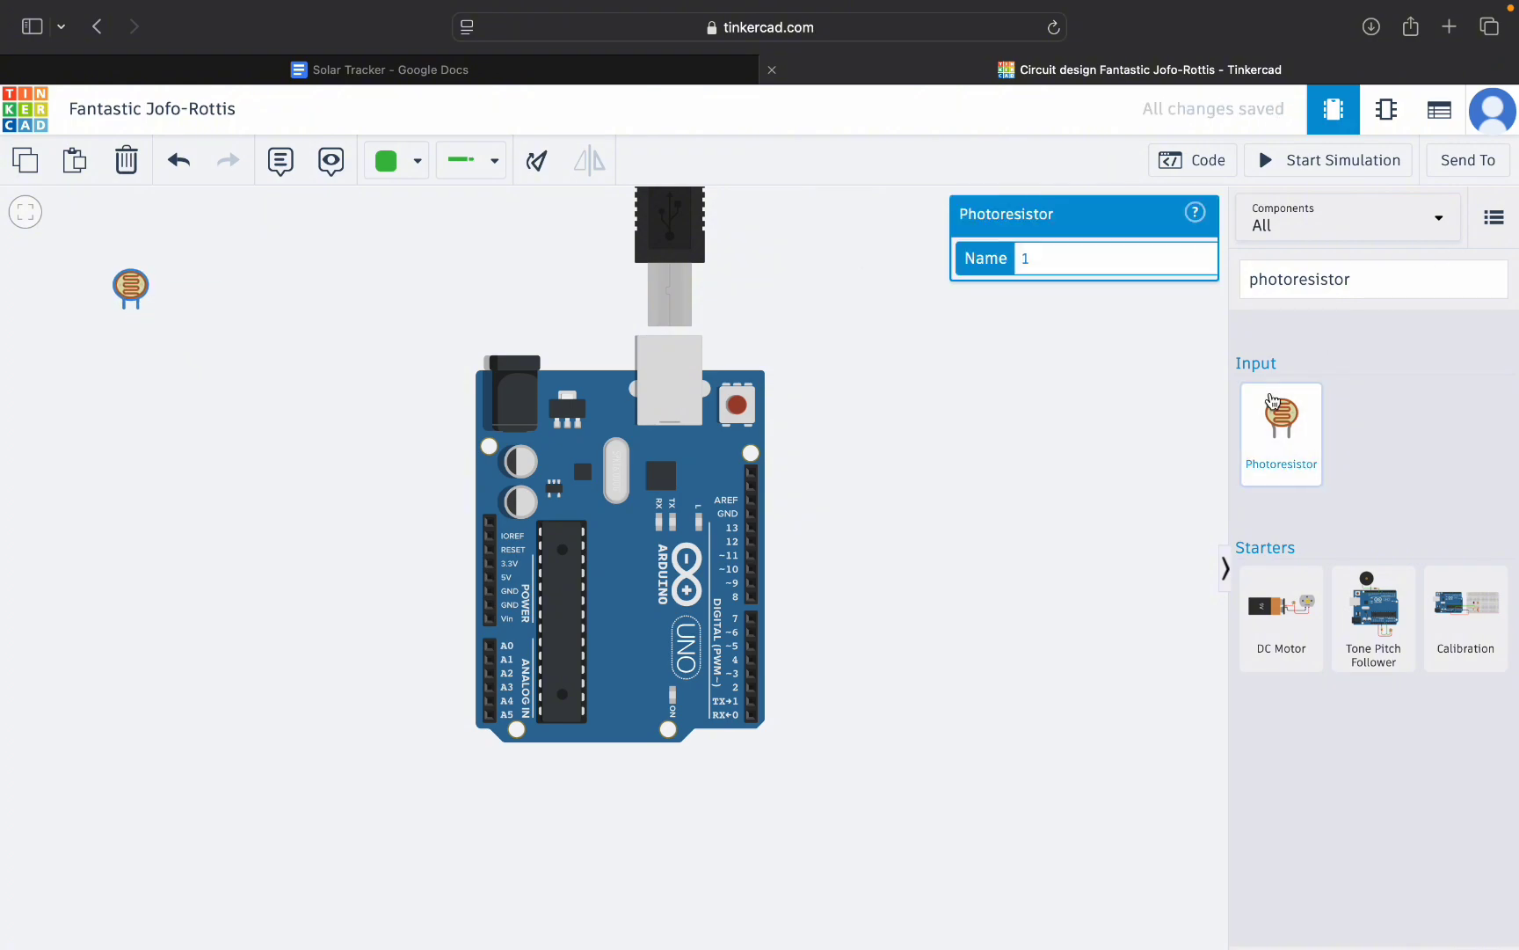
drag(1282, 420, 282, 308)
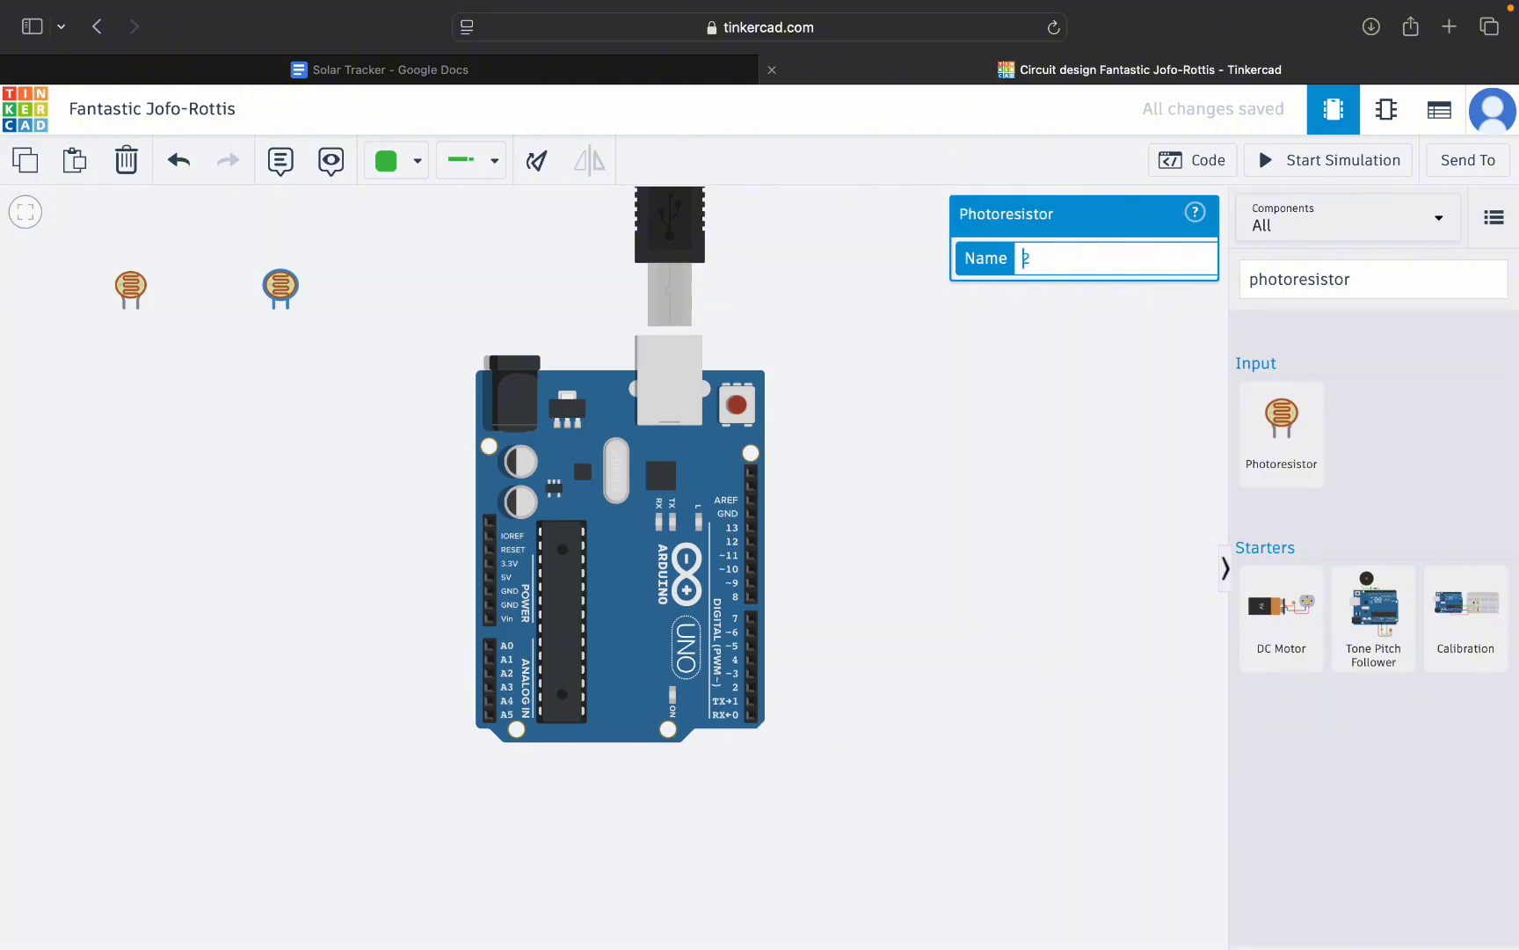
Name the photoresistor nearer the Arduino "LDR2" and the outer one "LDR1".
text(LFR)
key(Left)
key(BackSpace)
key(BackSpace)
text(LD)
click(123, 296)
text(LDR)
click(1001, 438)
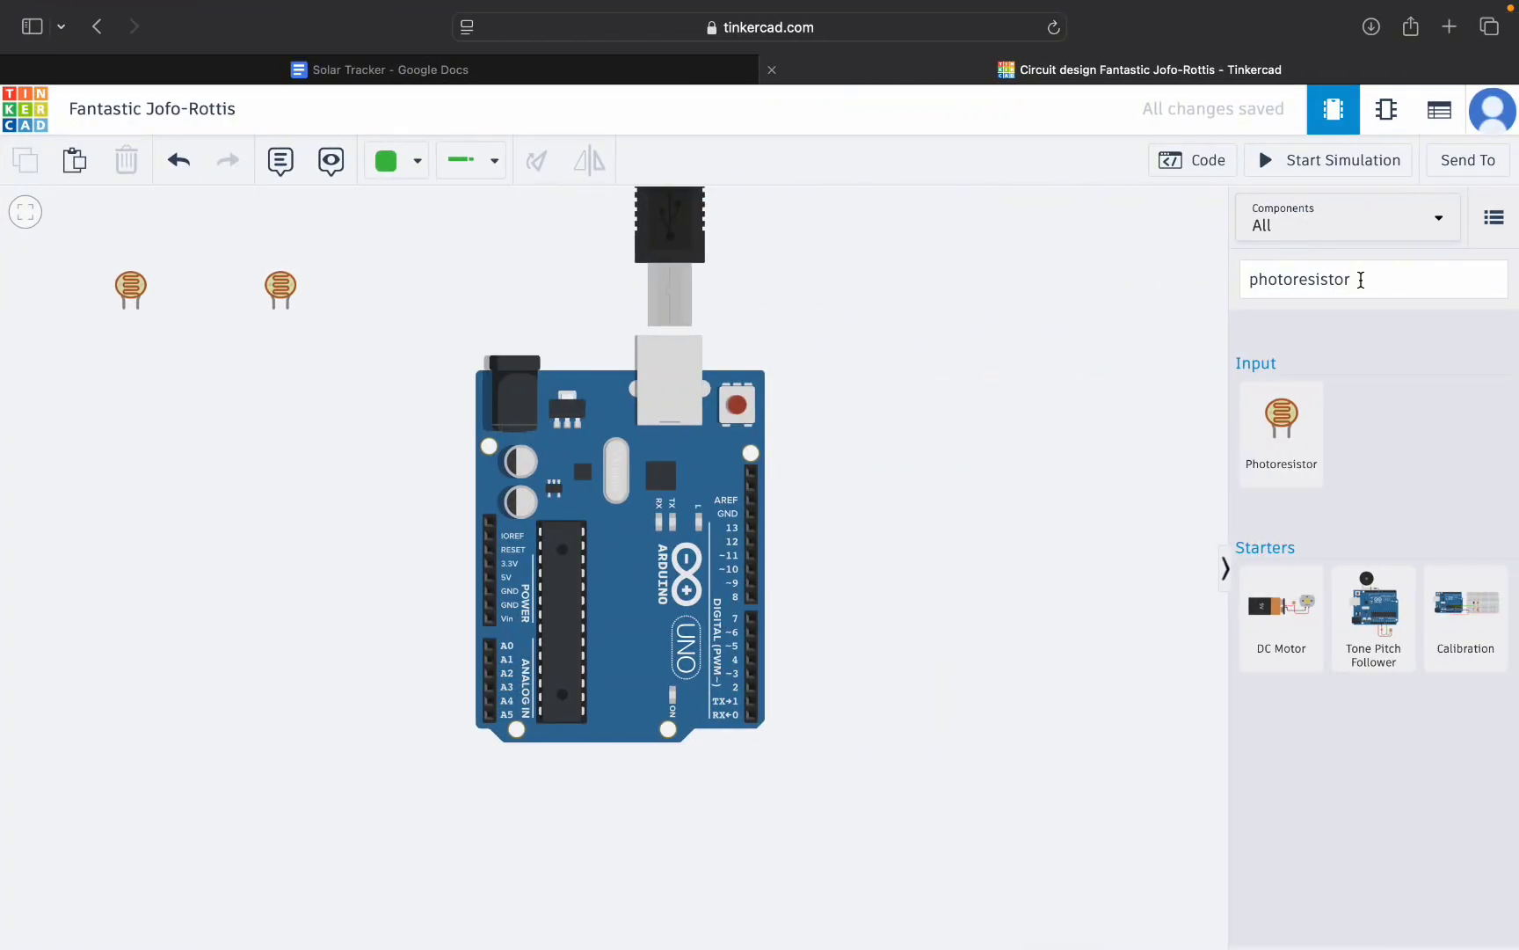
Find the resistor in the component library and place one vertically beneath the inner leg of each photoresistor.
click(1360, 280)
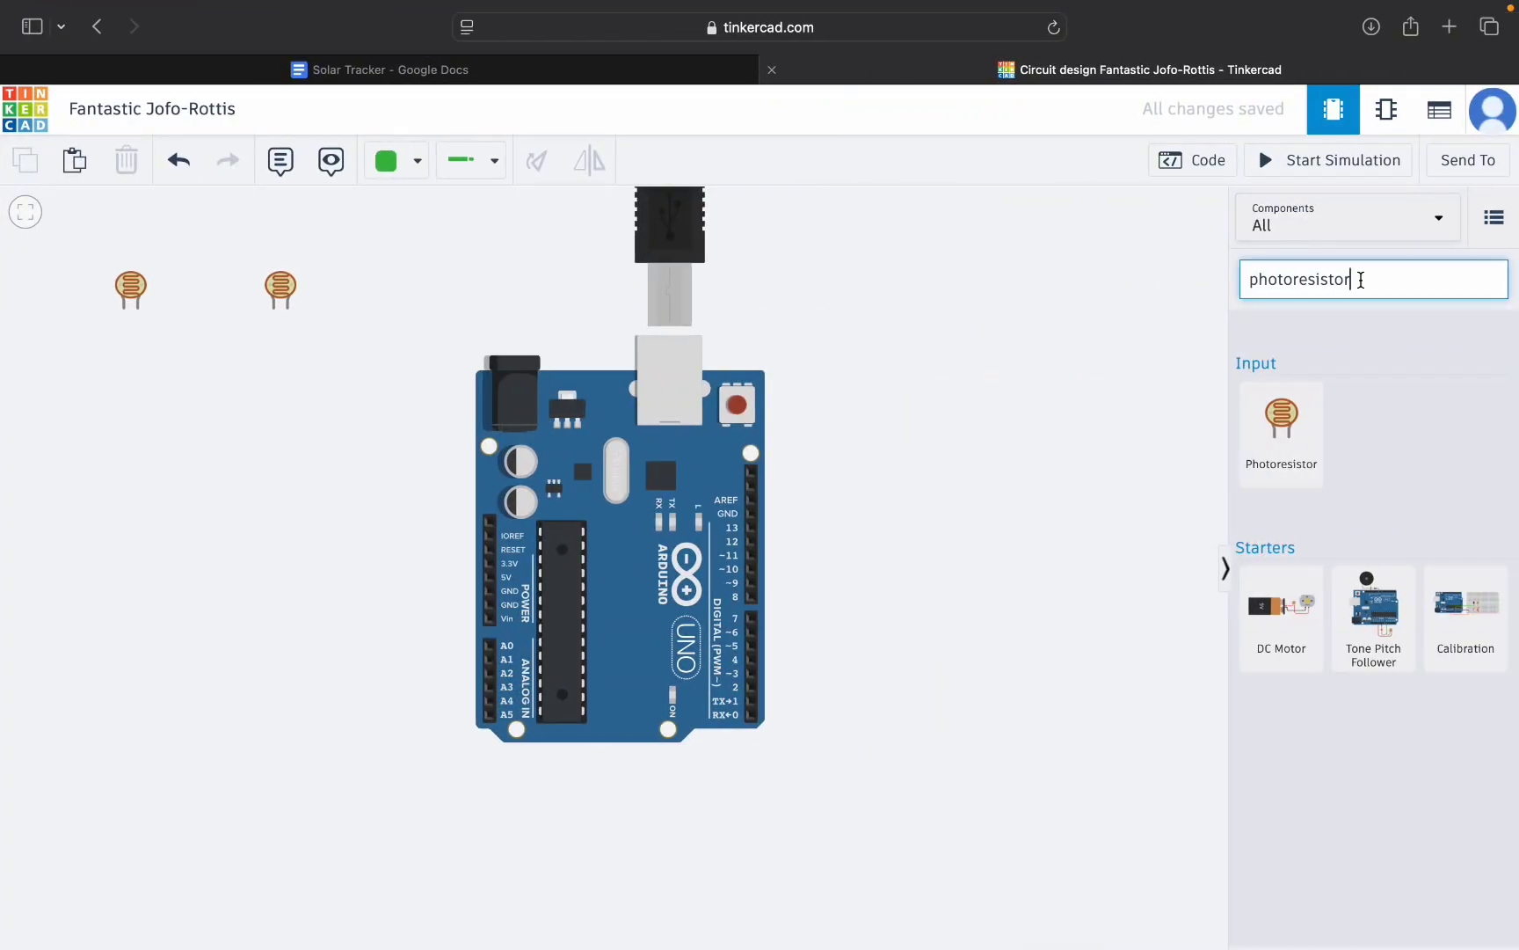
key(BackSpace)
key(BackSpace)
key(BackSpace)
key(BackSpace)
key(BackSpace)
key(BackSpace)
key(BackSpace)
key(BackSpace)
key(BackSpace)
key(BackSpace)
key(BackSpace)
key(BackSpace)
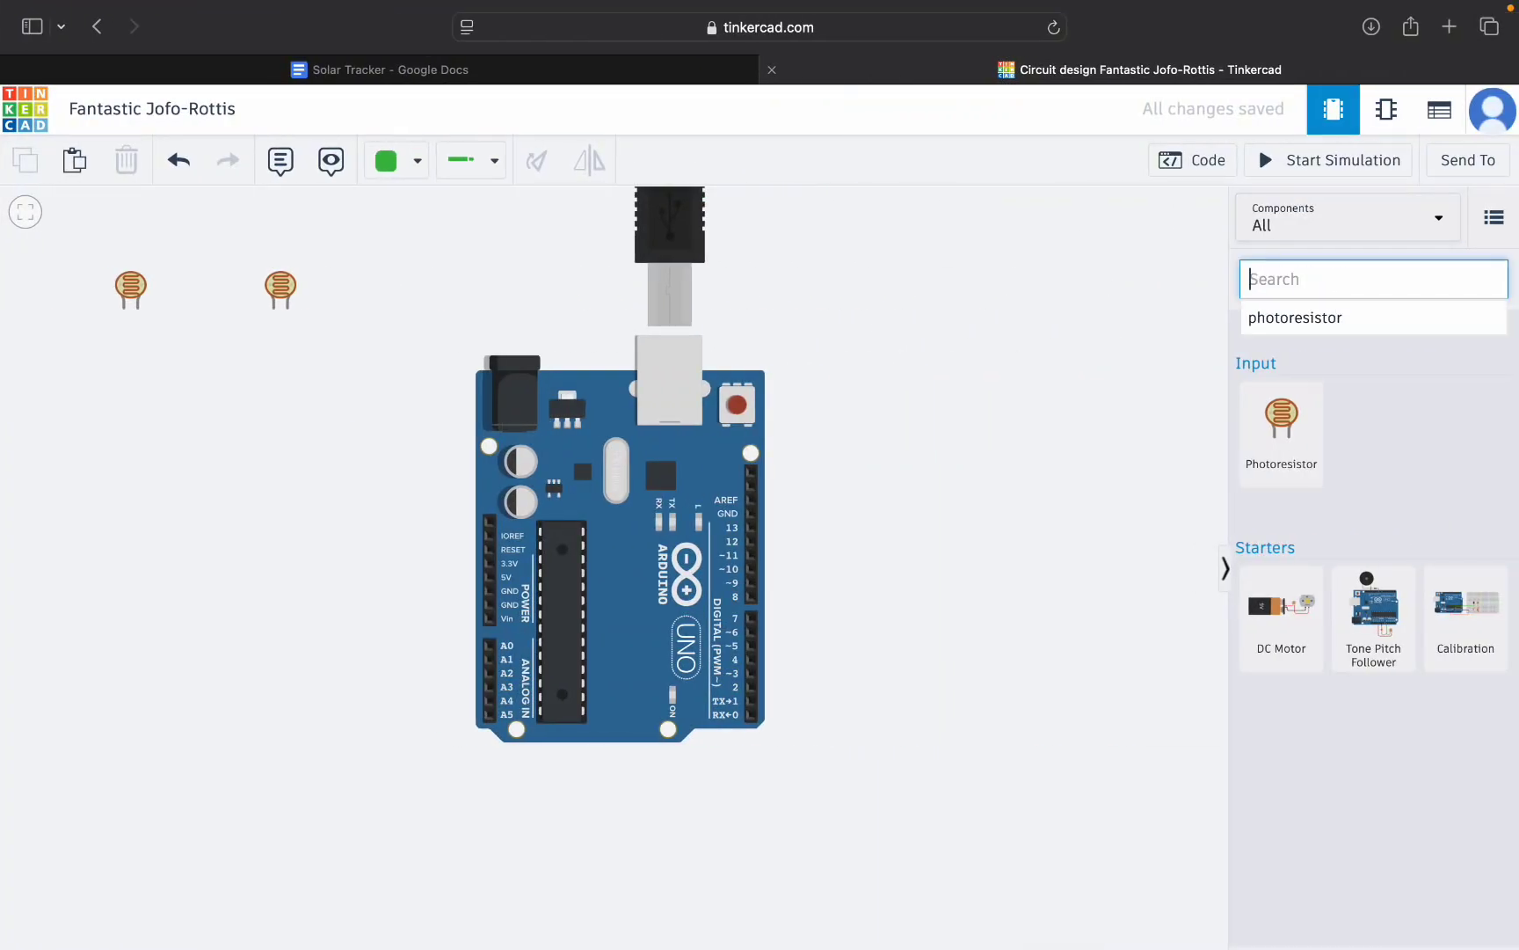
text(resu)
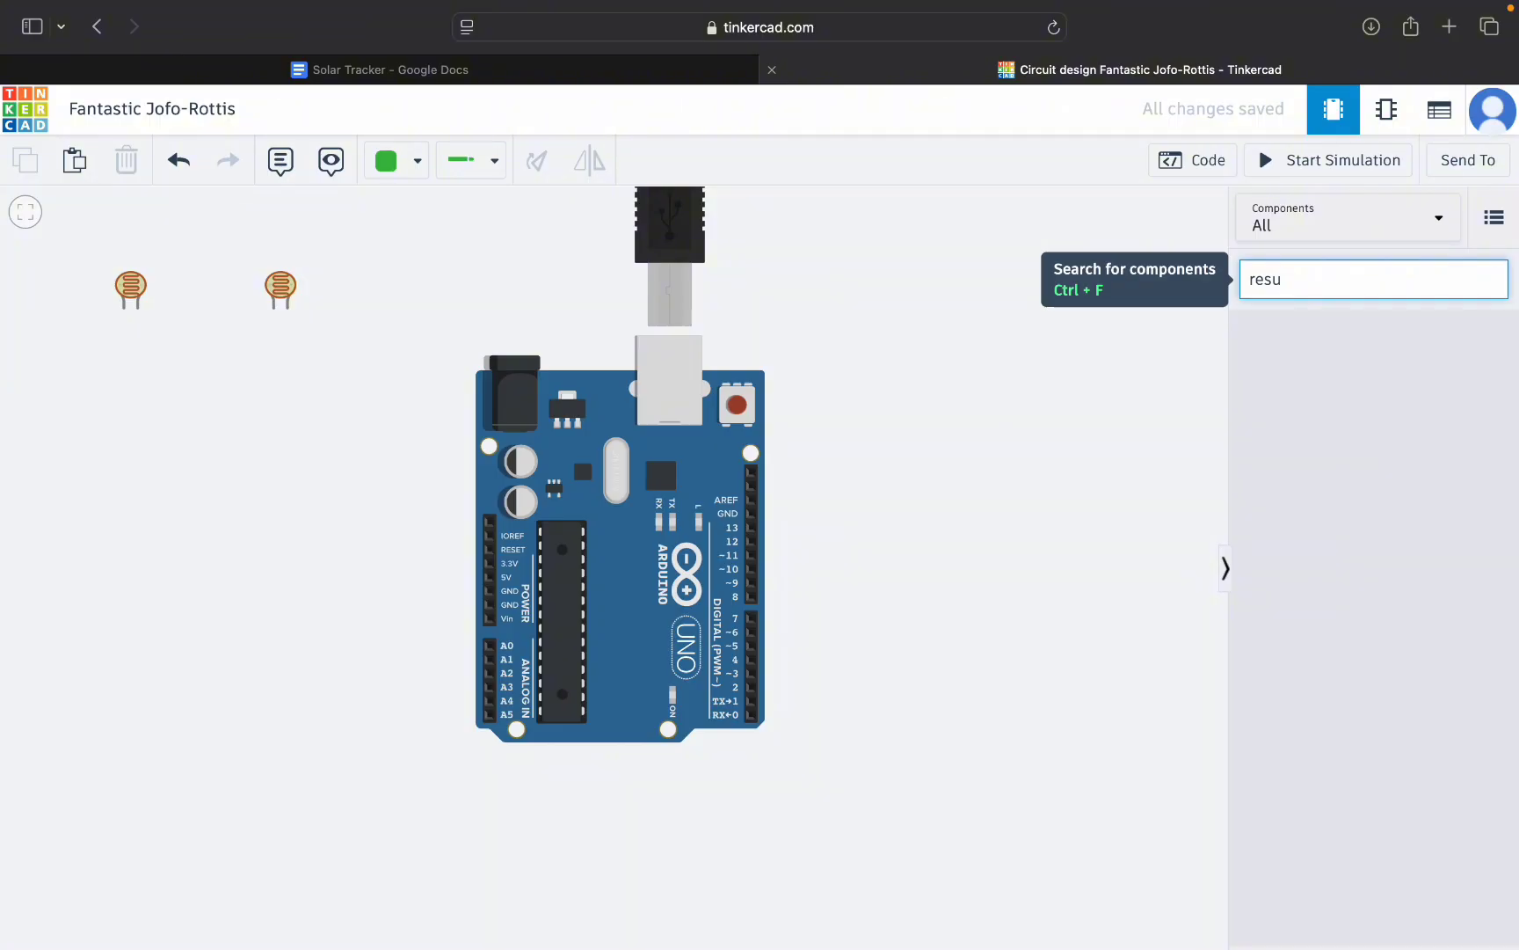
key(BackSpace)
text(i)
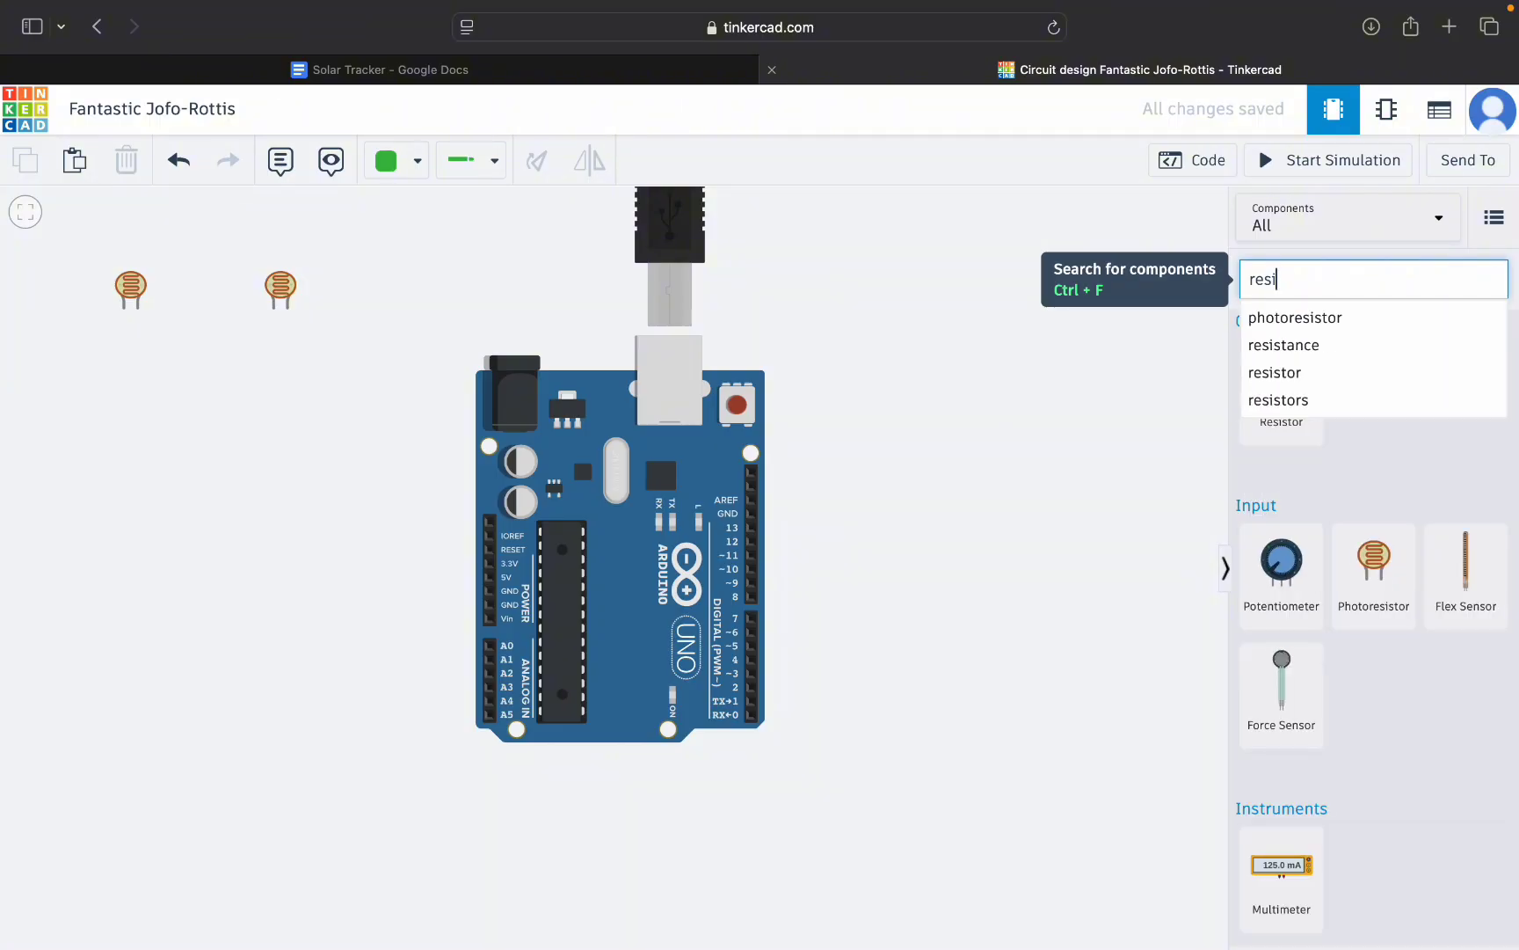
click(1285, 389)
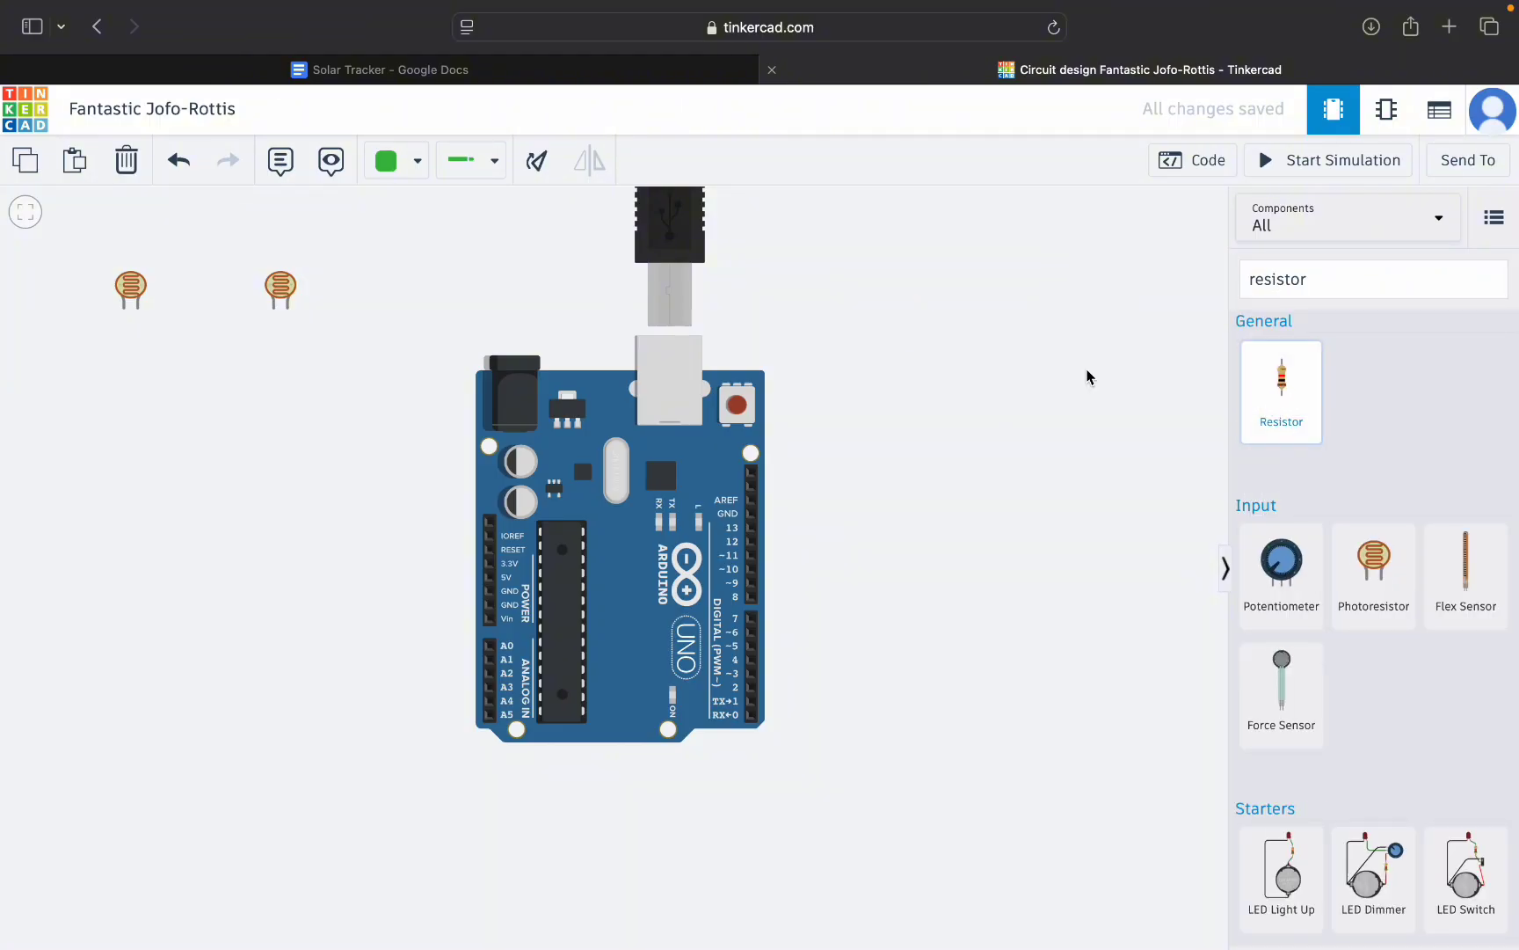
drag(1281, 387, 139, 343)
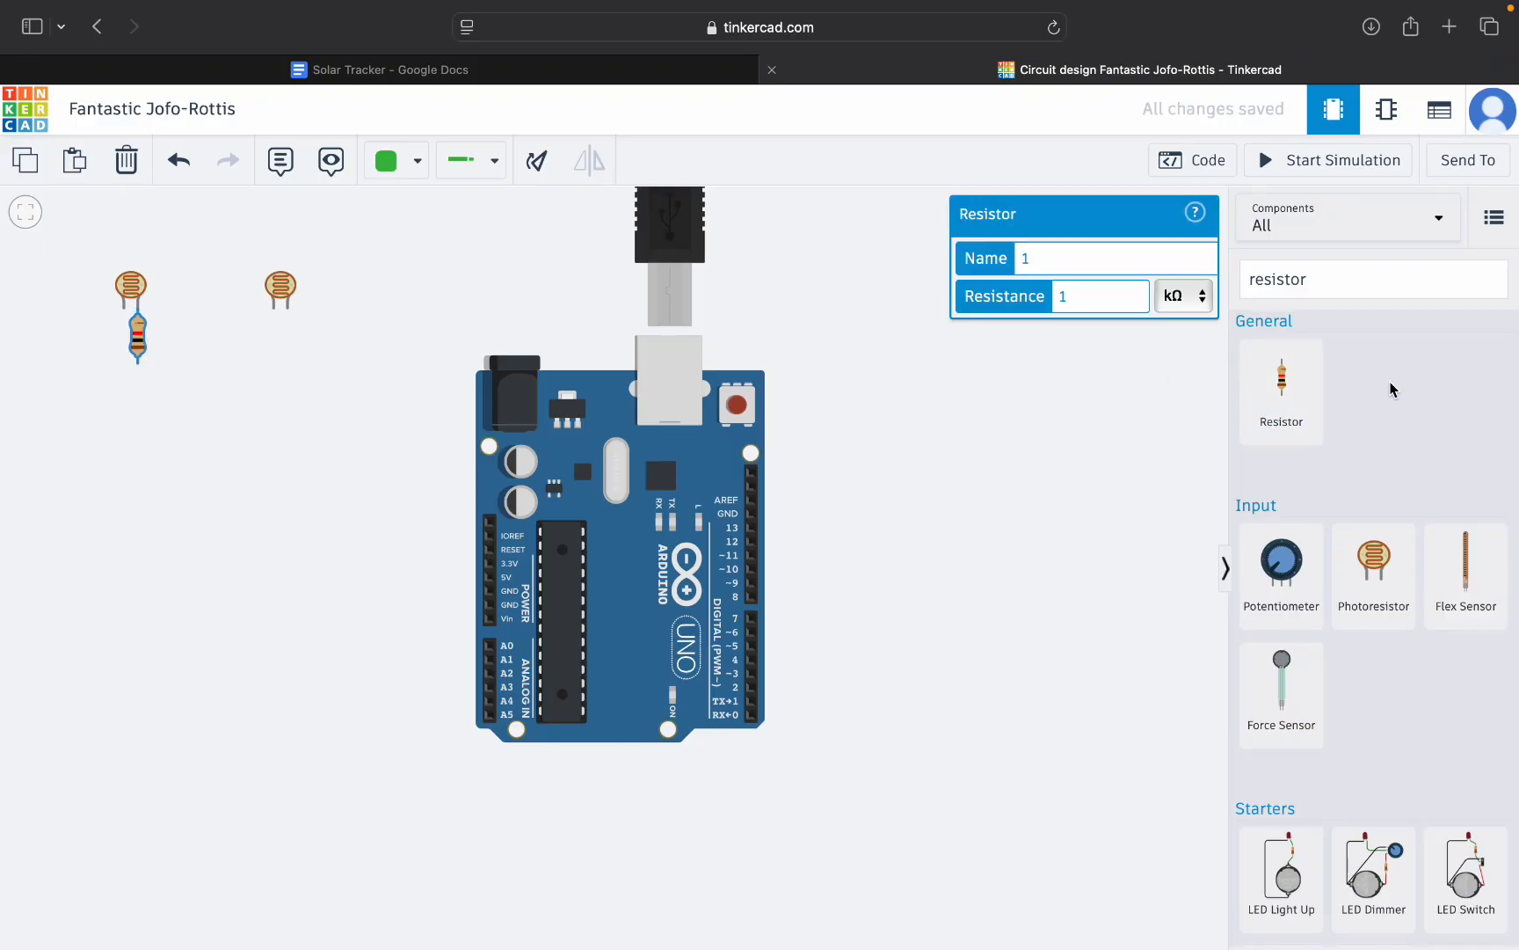
drag(1281, 386, 287, 346)
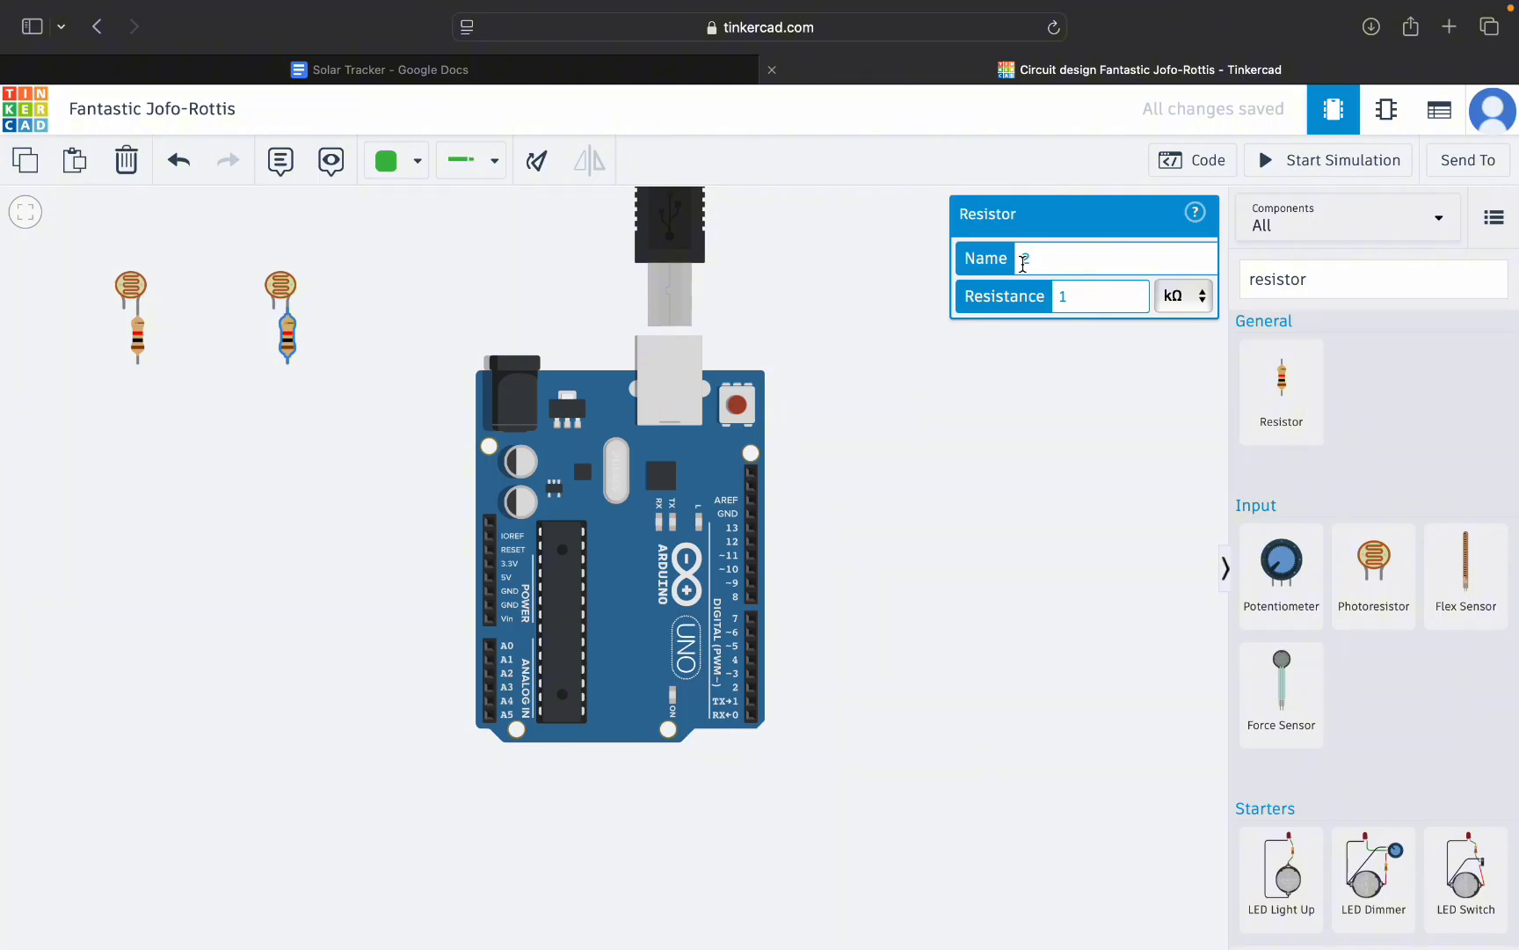
Name the resistor nearer the Arduino "R2" and set its resistance to 200 Ω, matching the reference circuit.
click(1023, 260)
text(r)
text(R2)
click(1060, 299)
text(220)
key(ctrl+Left)
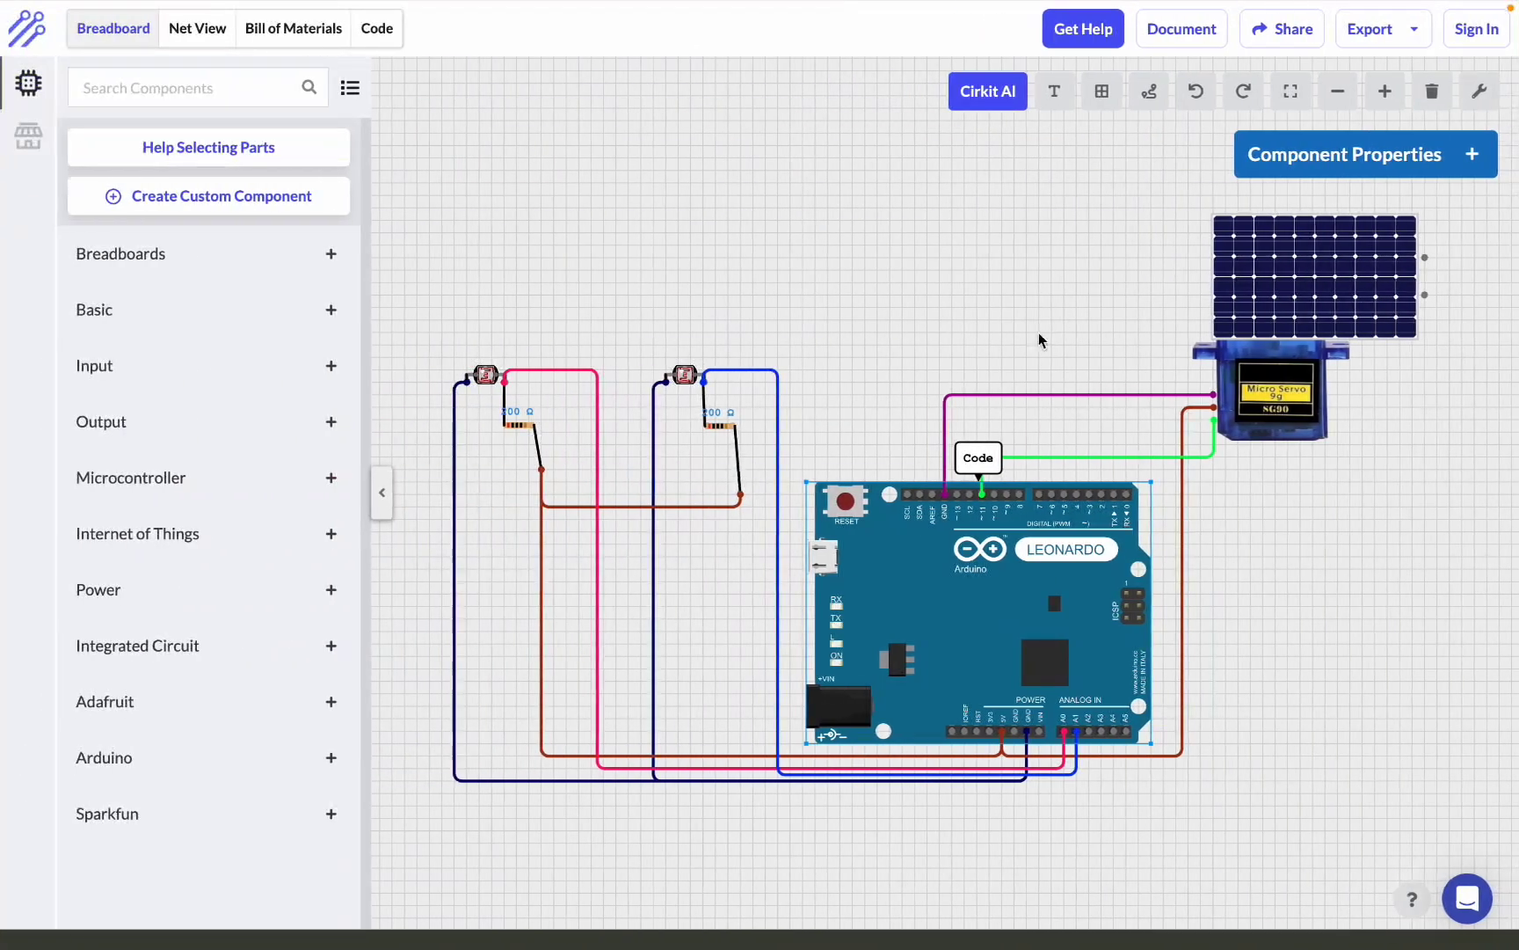
key(ctrl+Right)
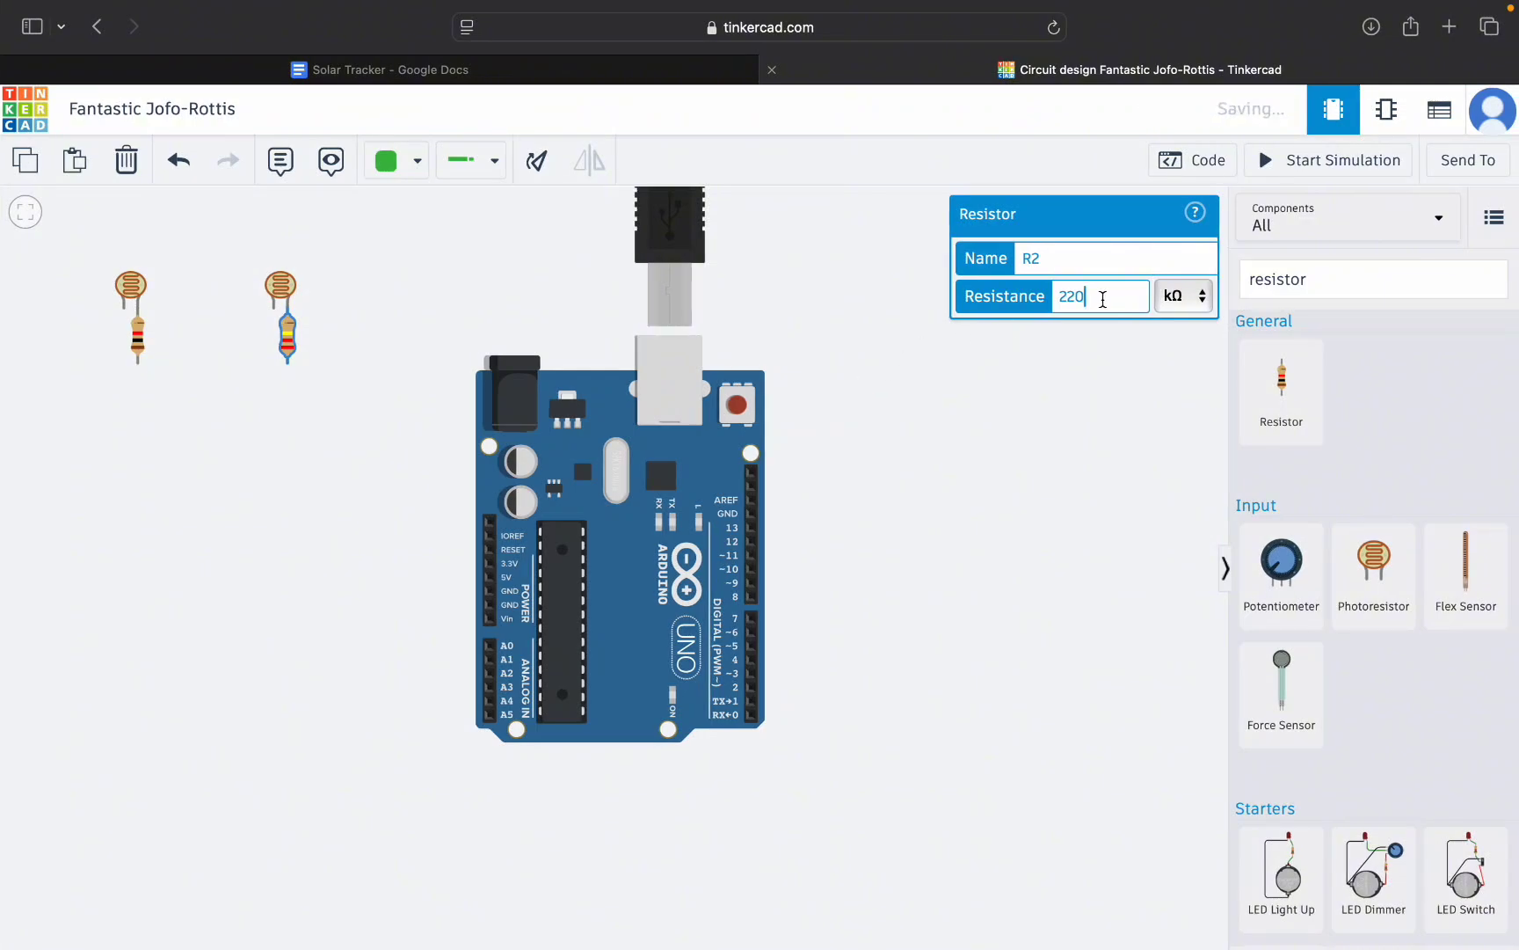
key(BackSpace)
key(BackSpace)
text(00)
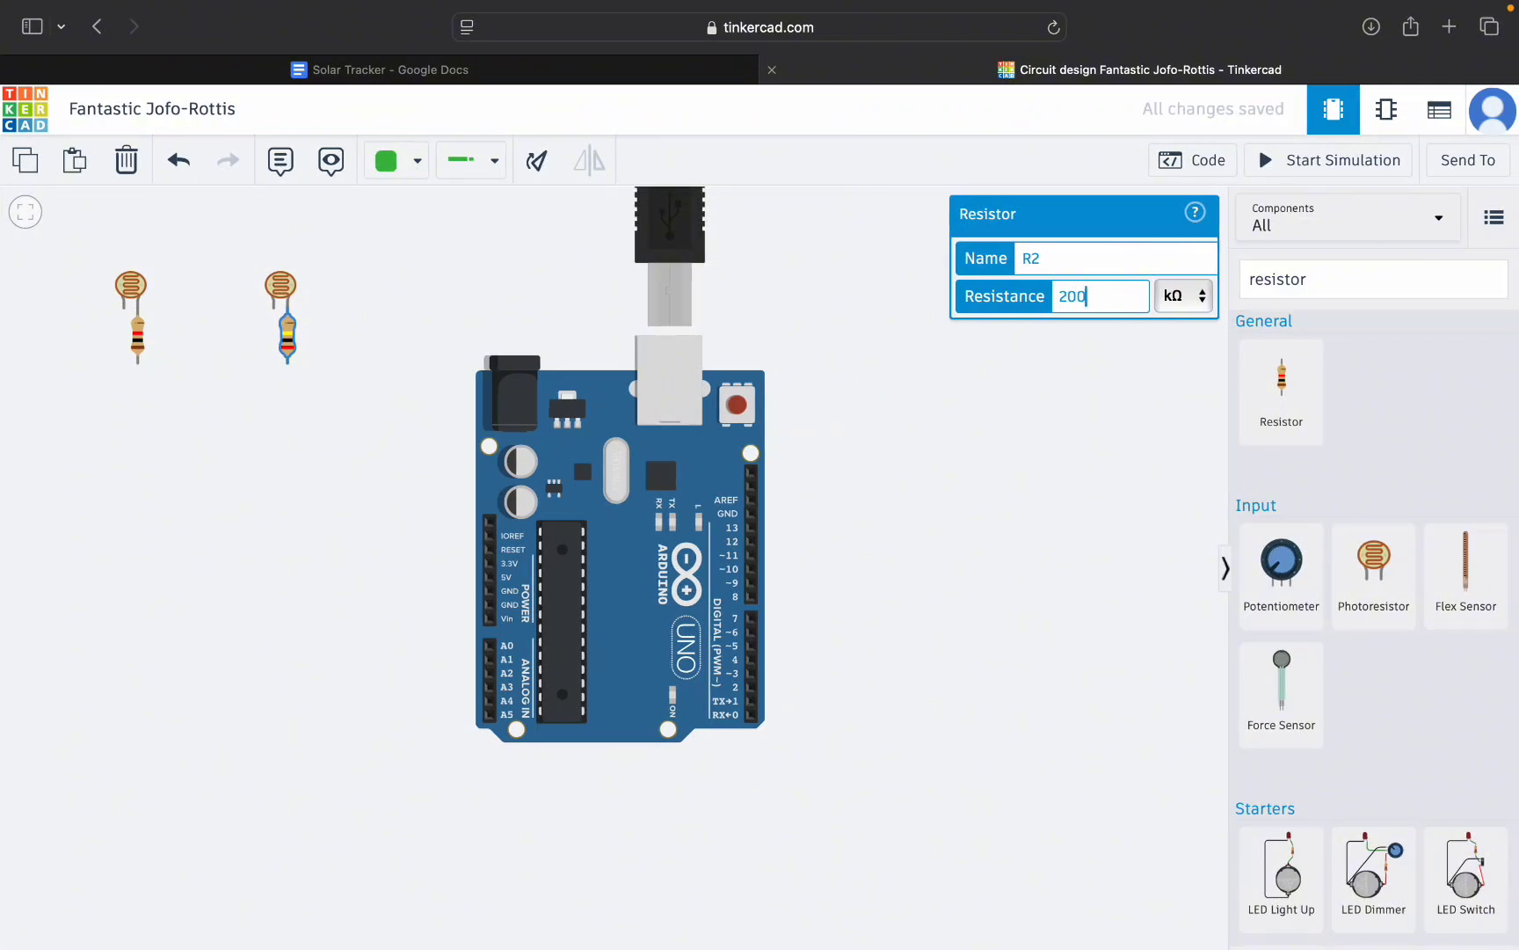
click(1185, 299)
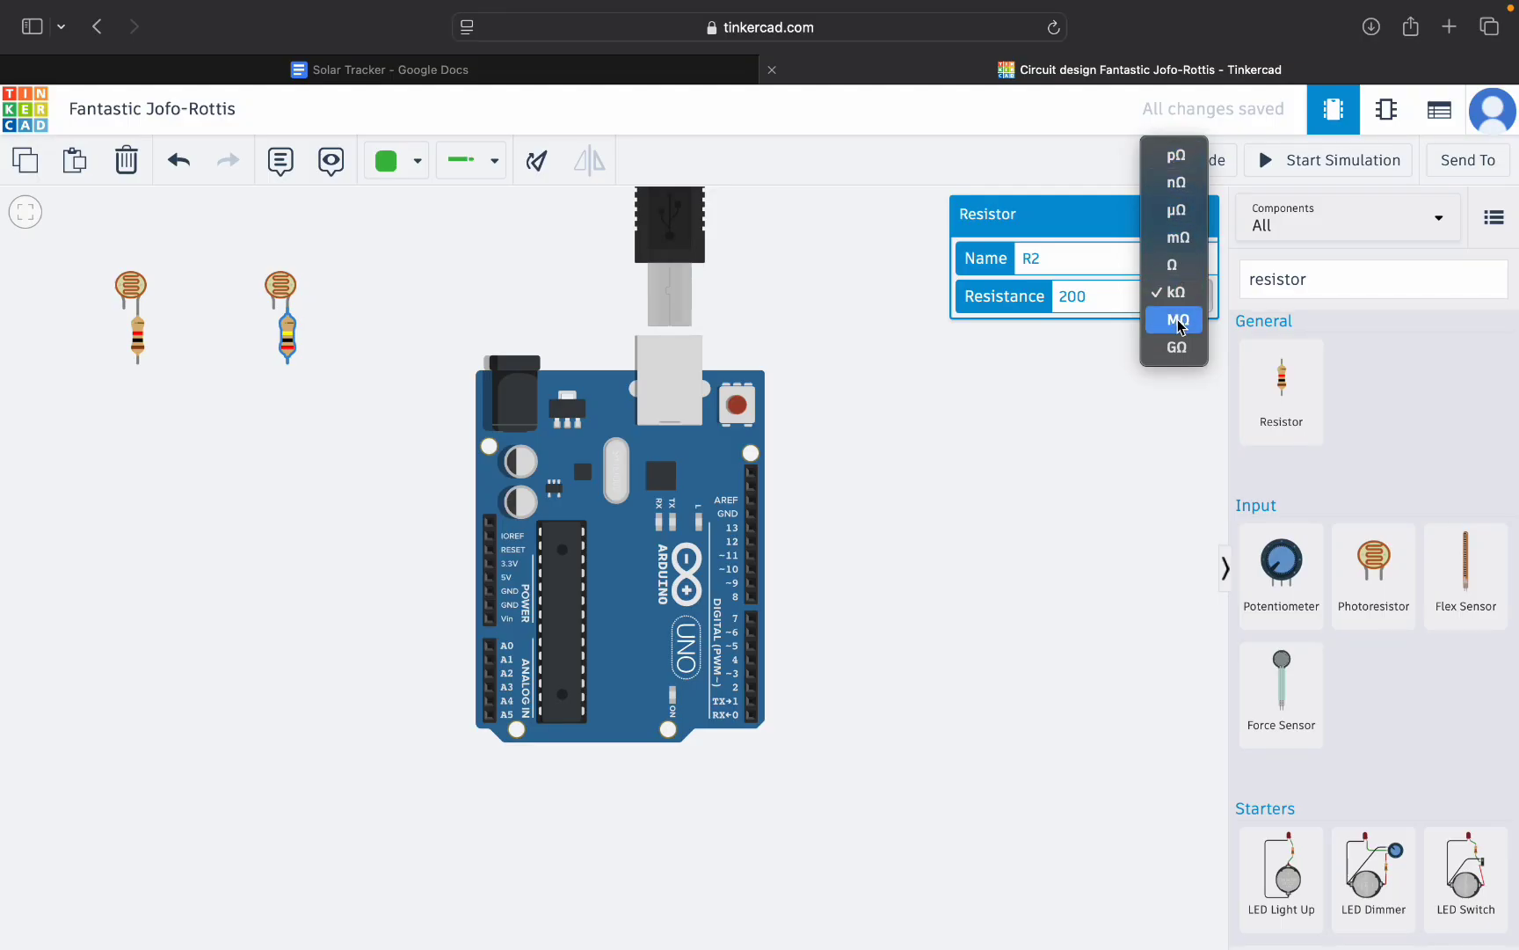
click(1174, 265)
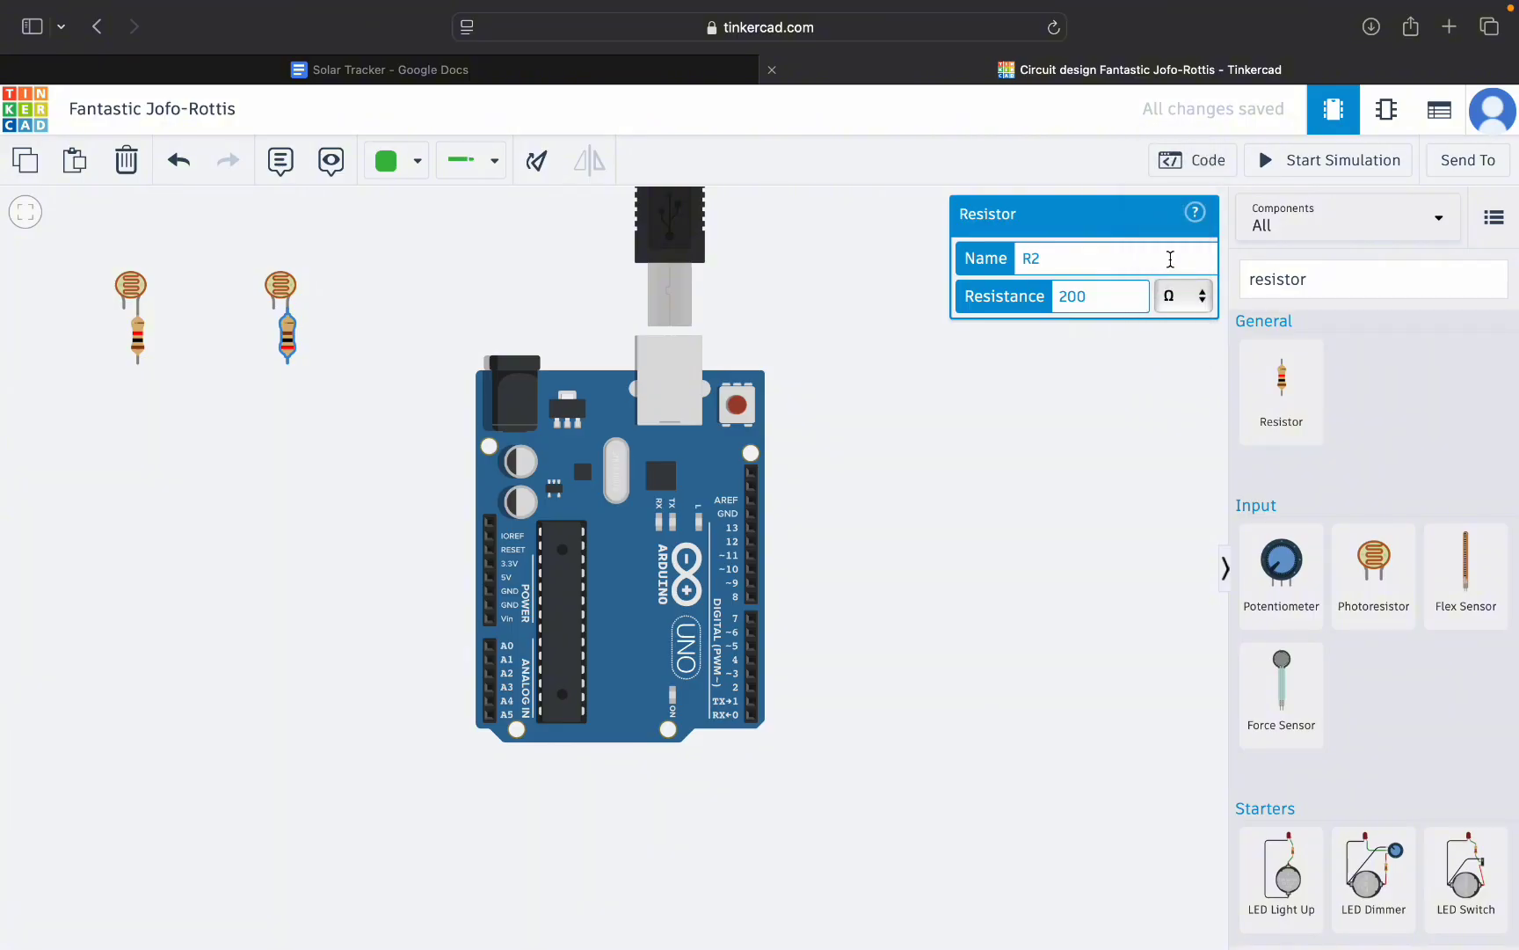
Name the resistor below the outer photoresistor "R1", set its resistance to 200 Ω, and deselect it.
click(138, 334)
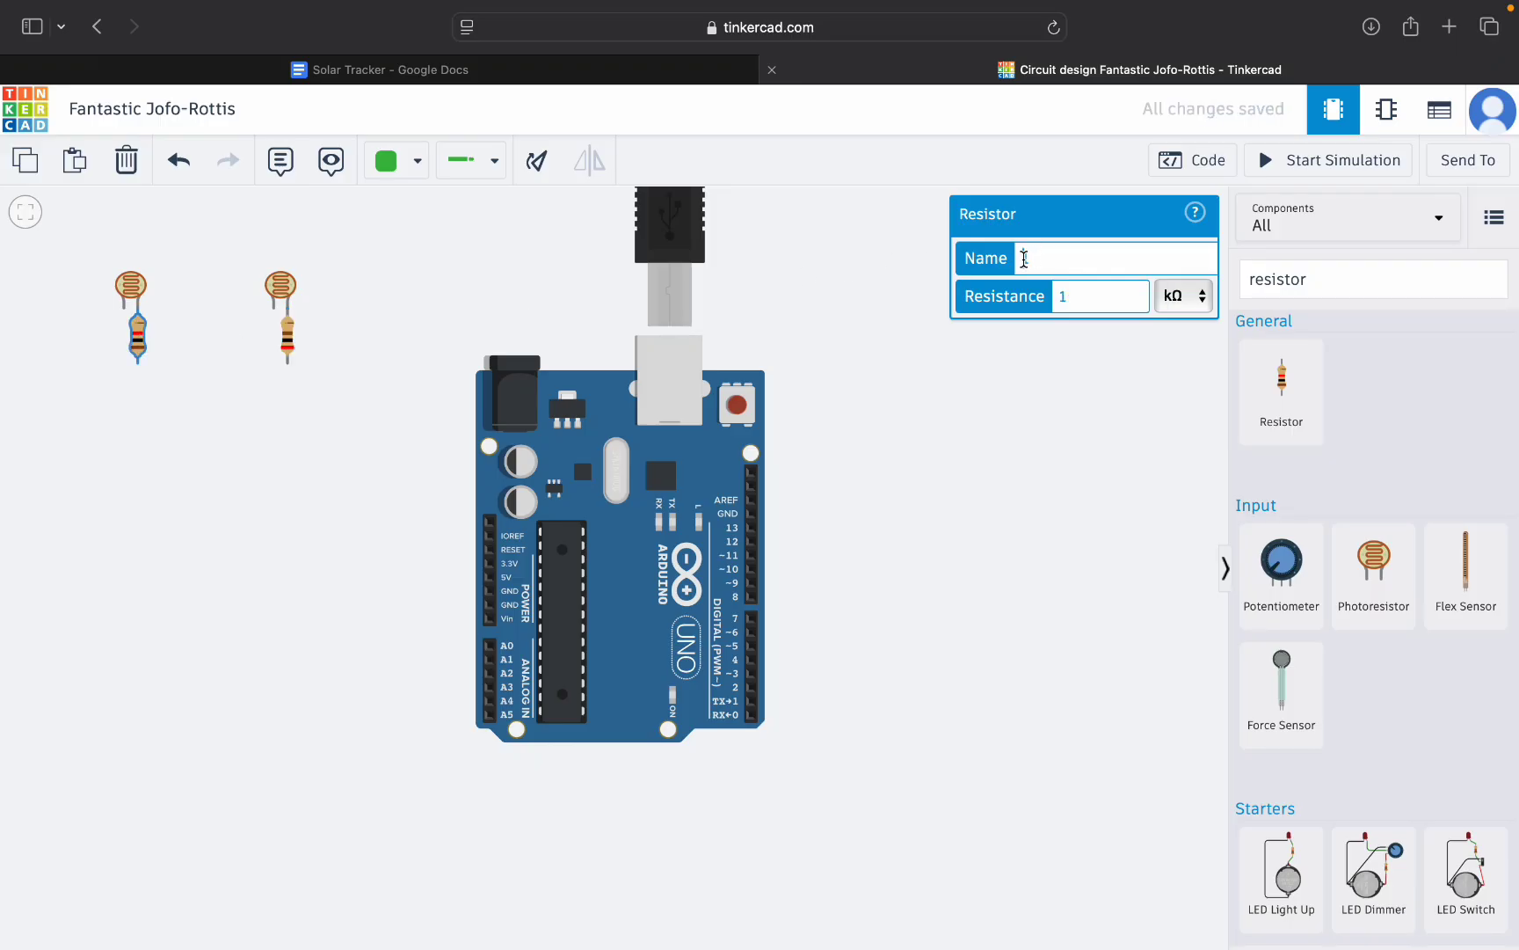
click(1061, 297)
key(BackSpace)
click(1183, 297)
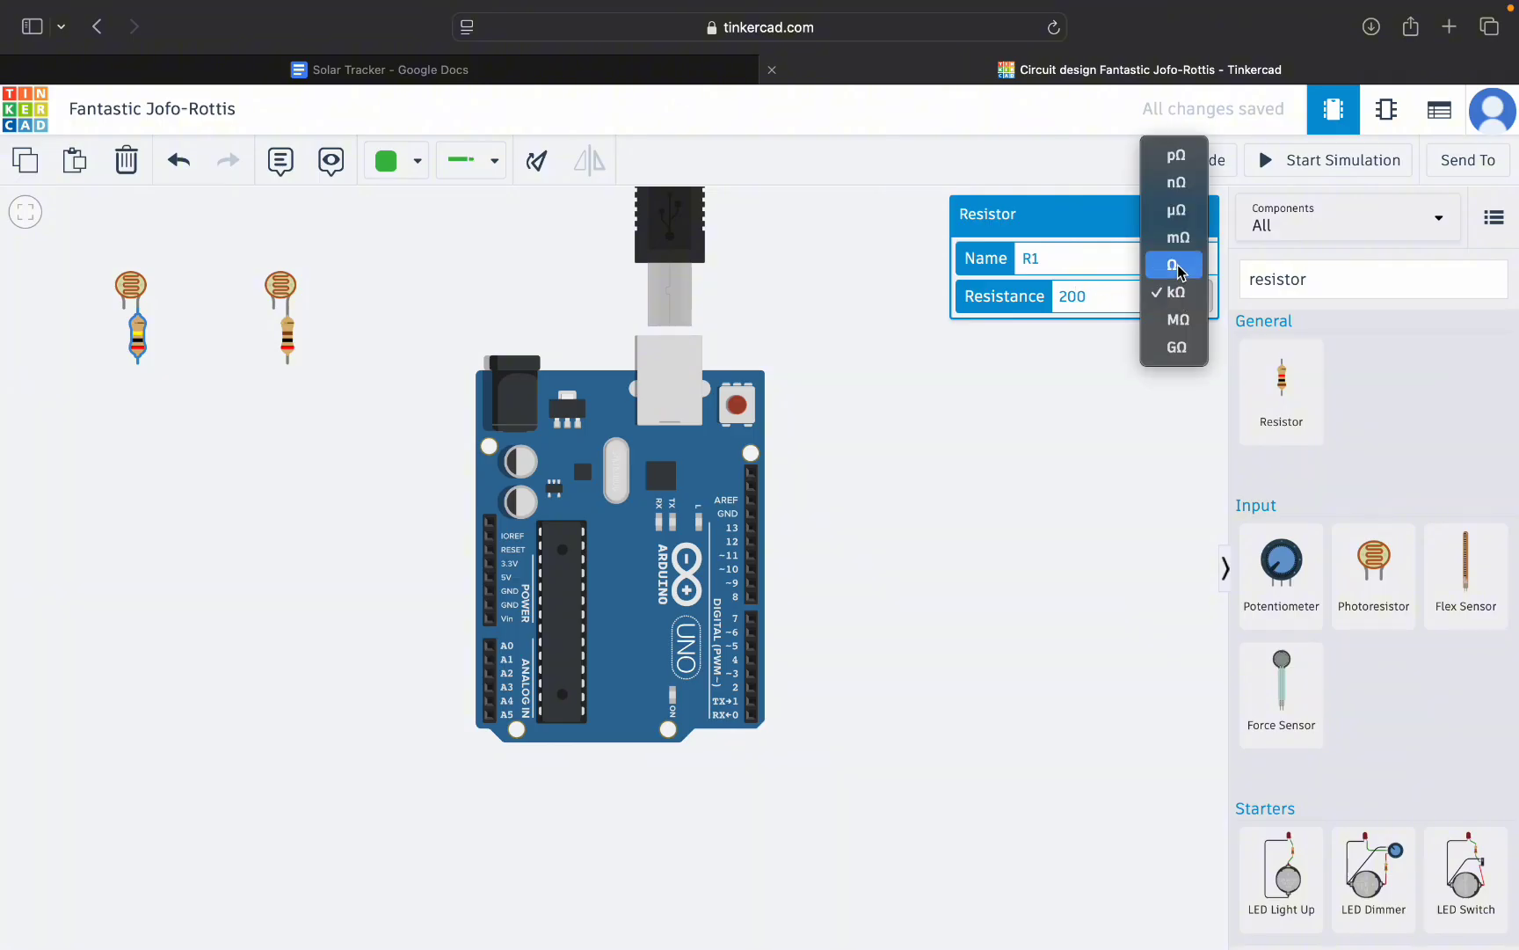
click(1178, 262)
click(243, 472)
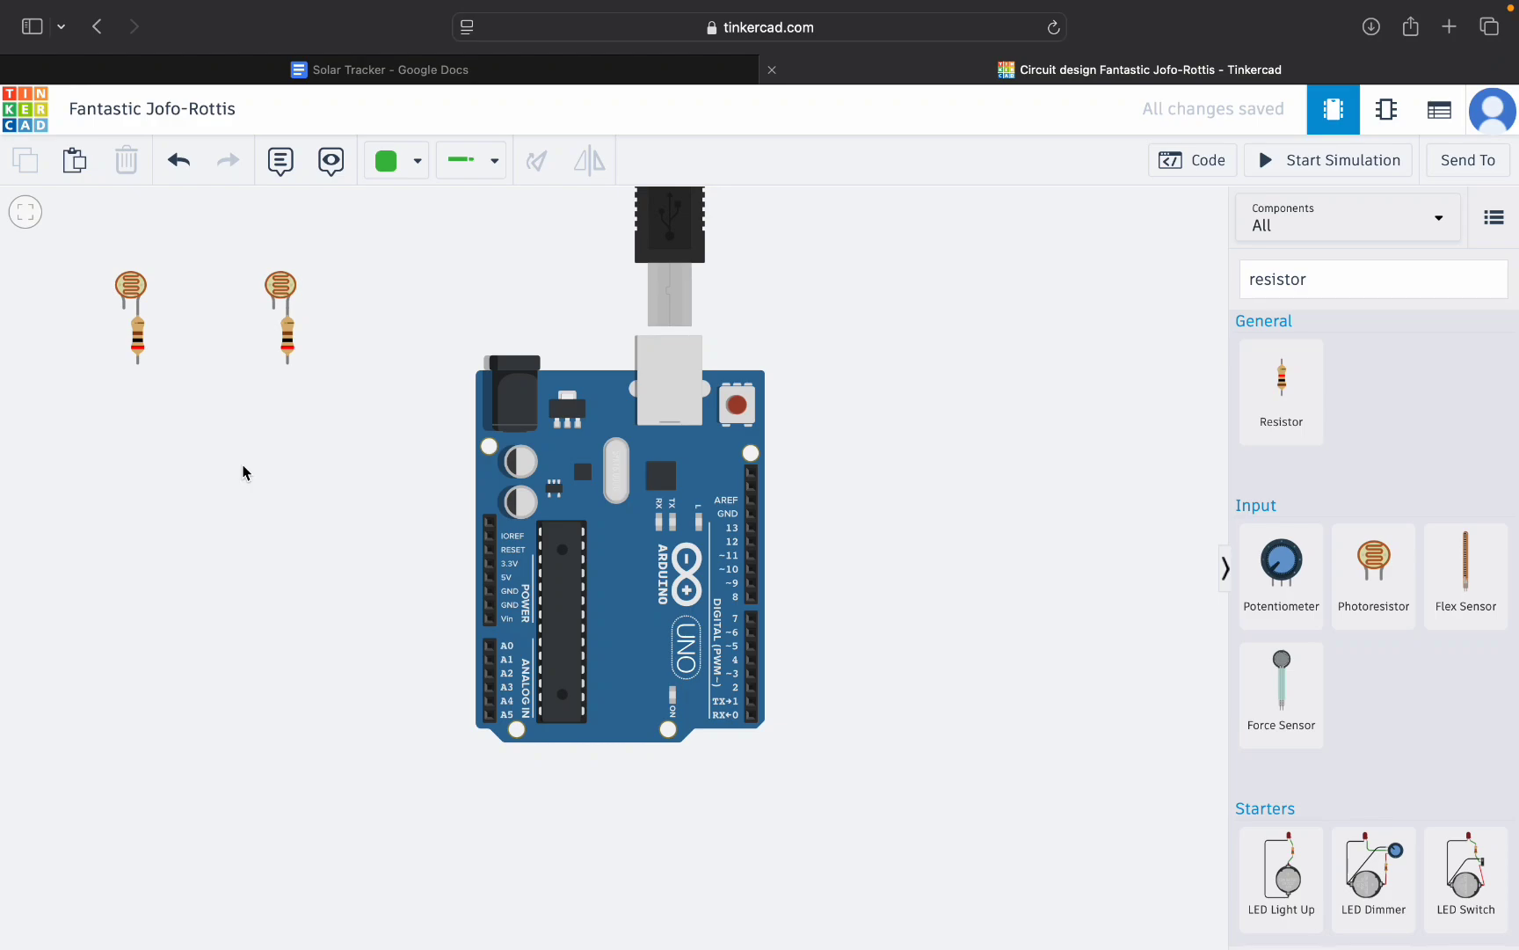
Find the Micro Servo in the component library, place it to the right of the Arduino, and name it "servo".
key(ctrl+Left)
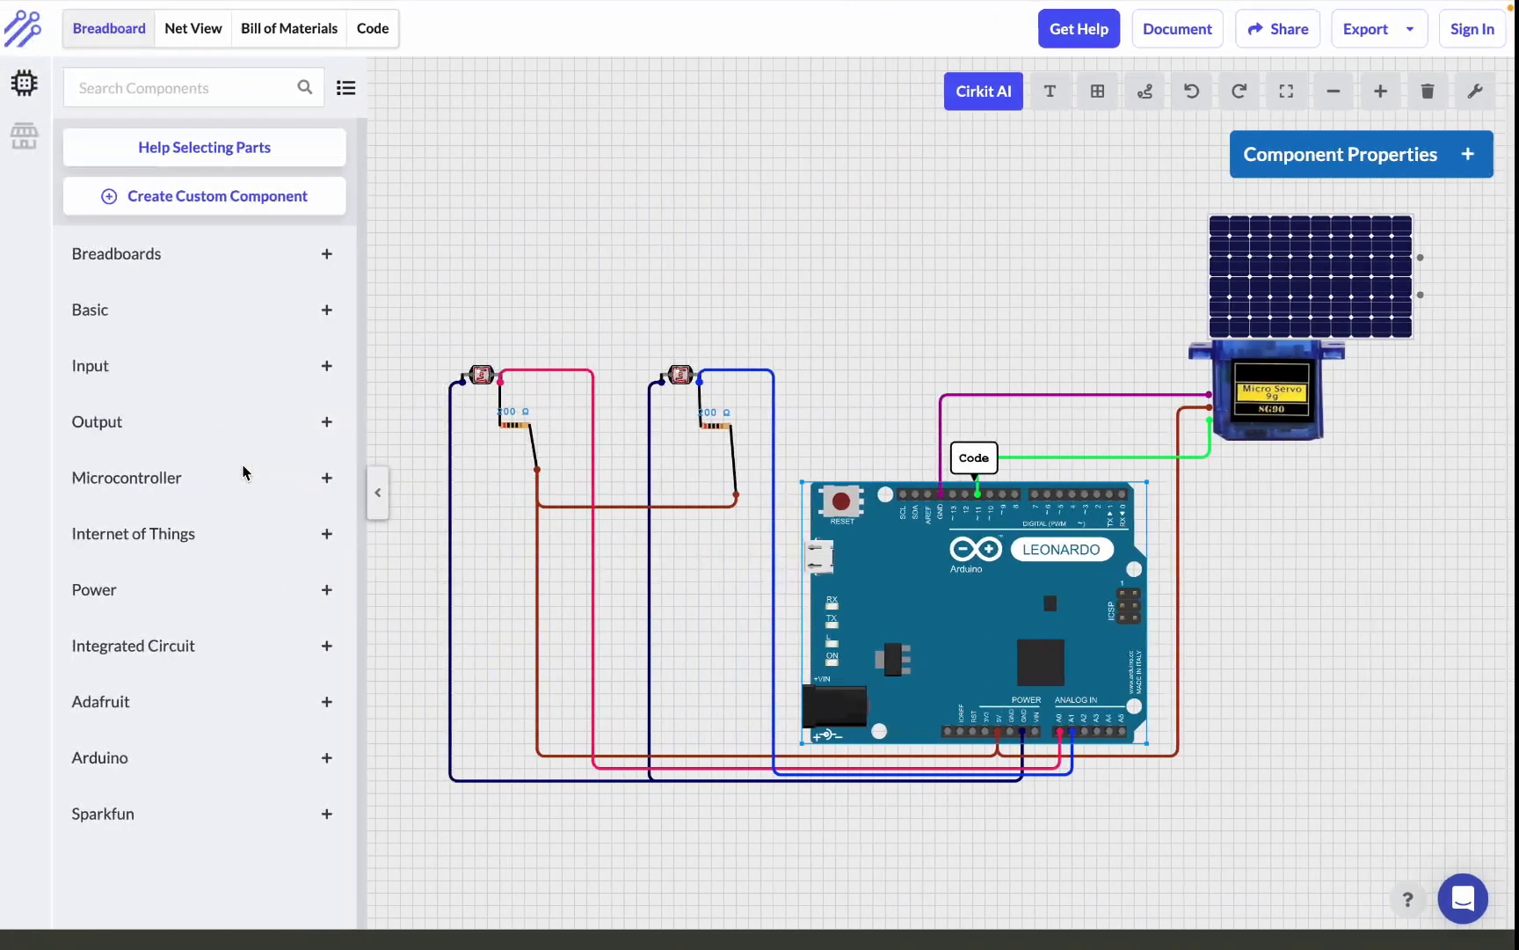
key(ctrl+Right)
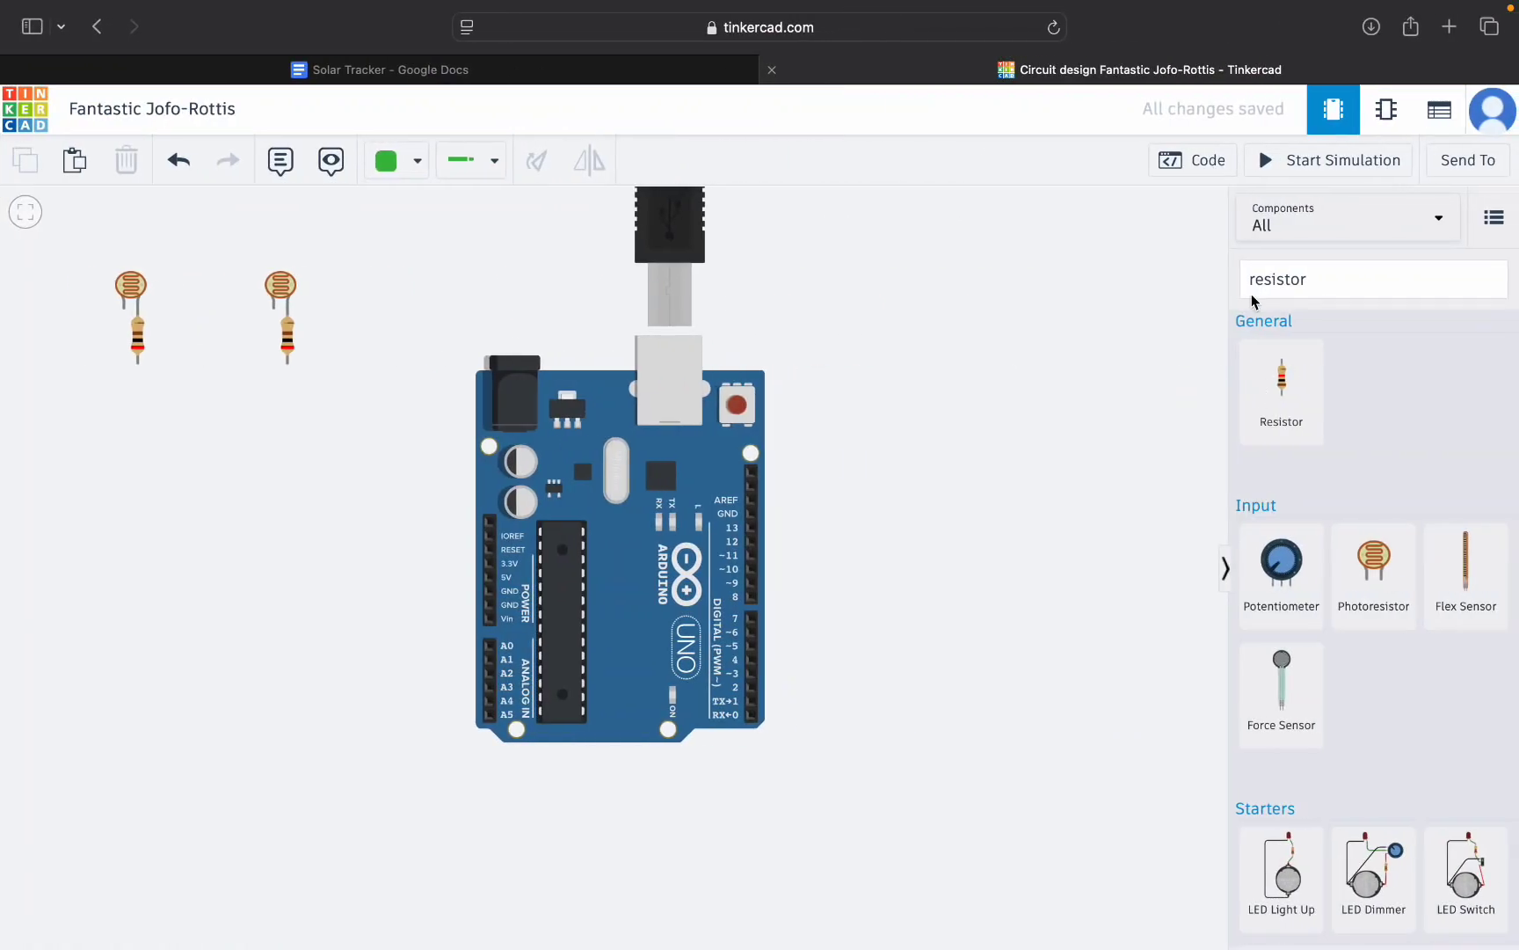
key(BackSpace)
key(BackSpace)
key(BackSpace)
key(BackSpace)
key(BackSpace)
key(BackSpace)
key(BackSpace)
key(BackSpace)
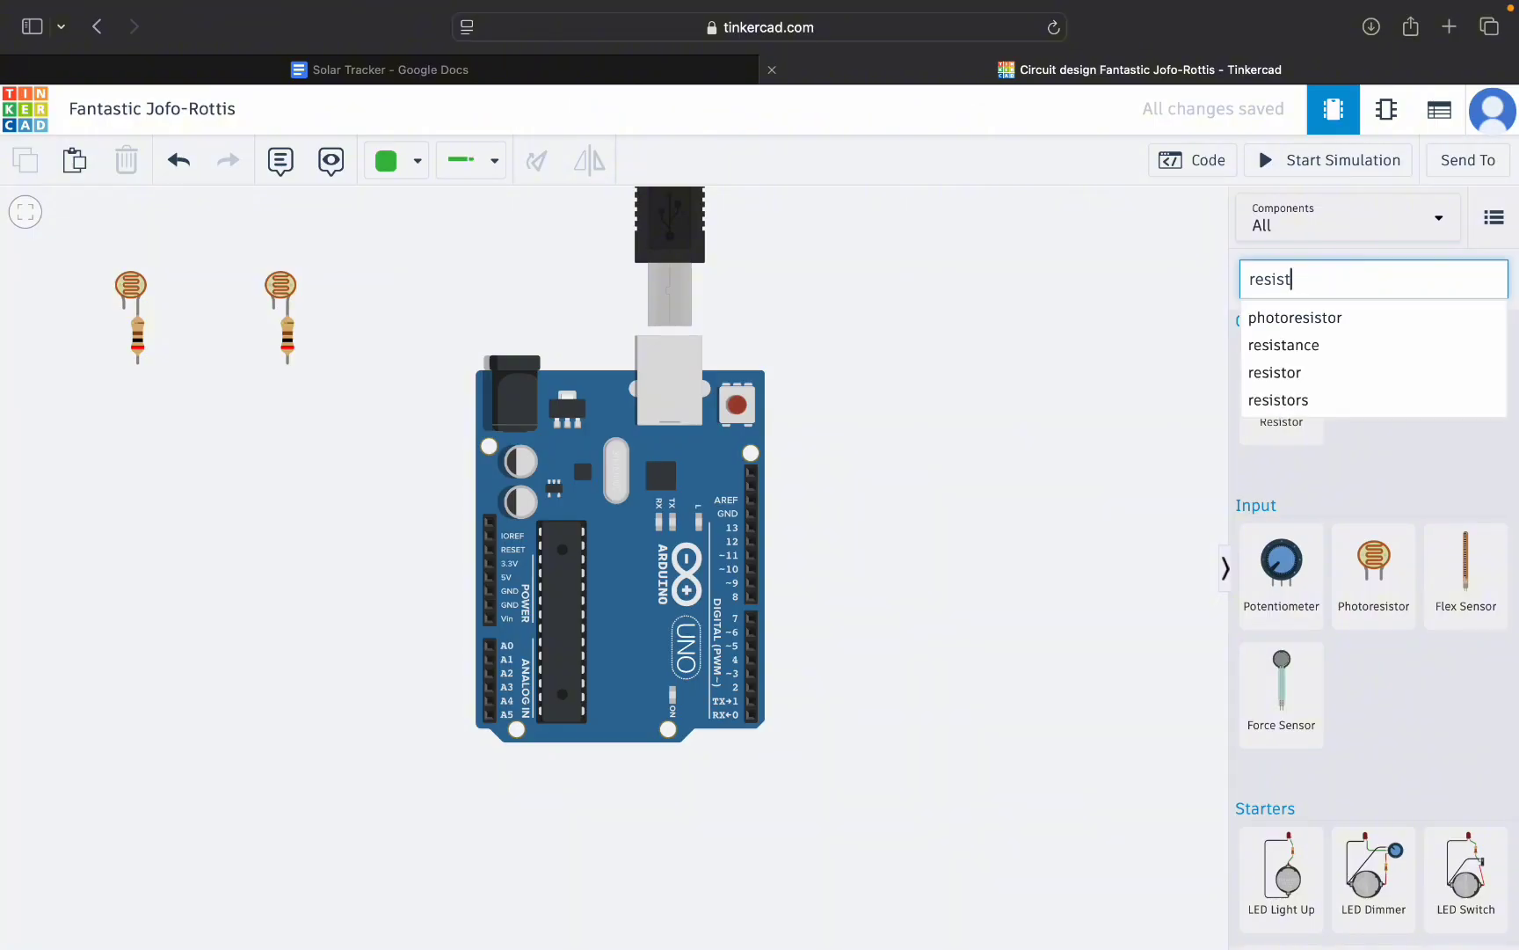
text(servo)
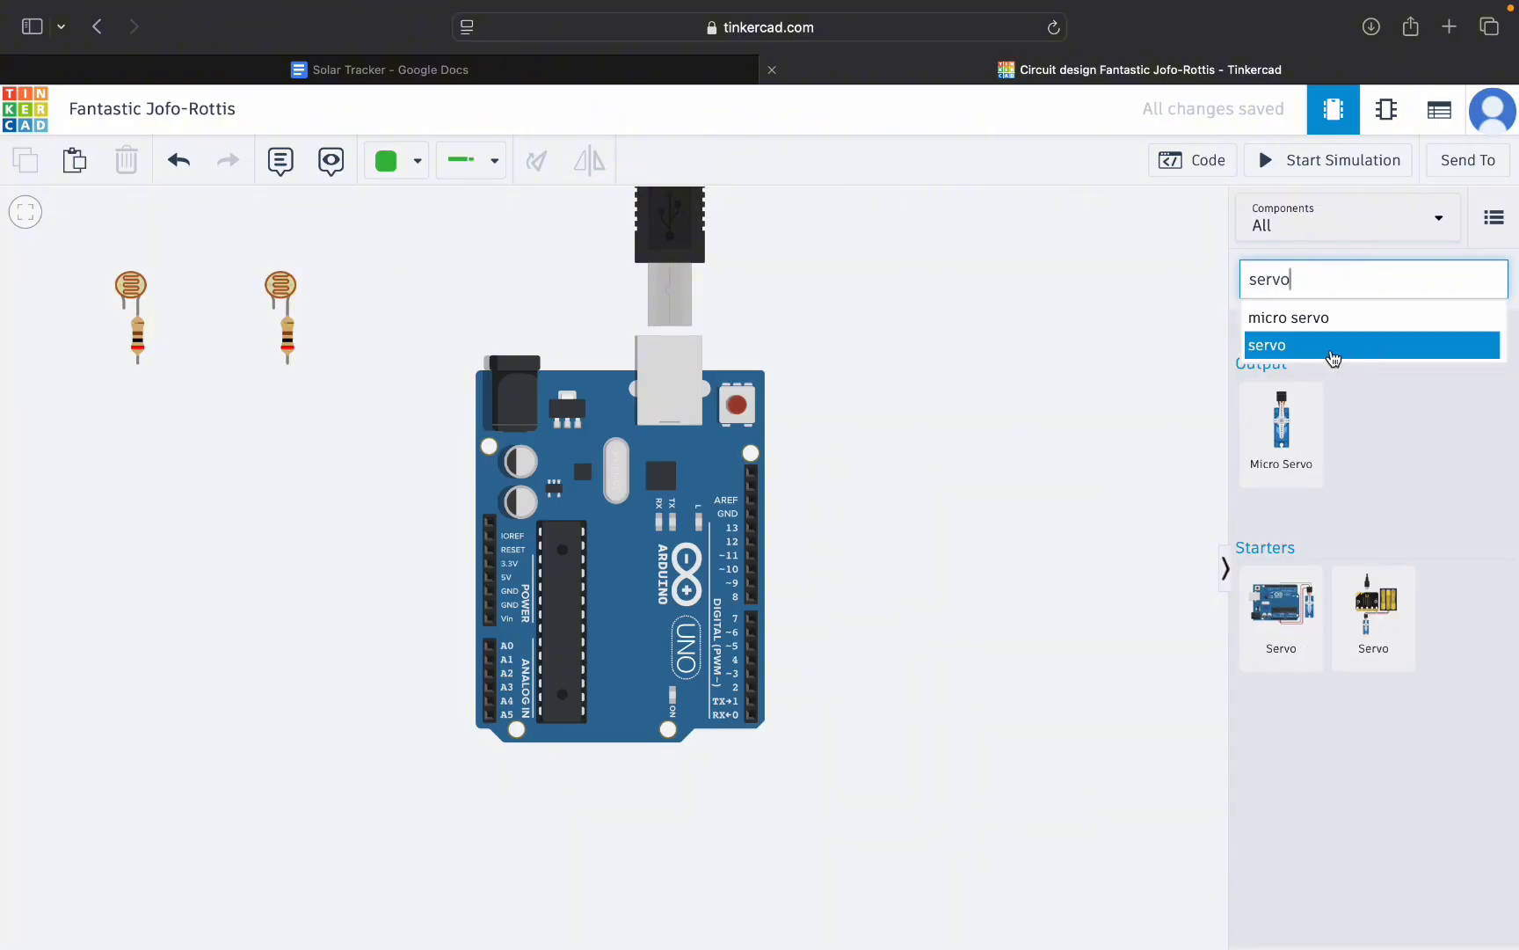
click(1253, 350)
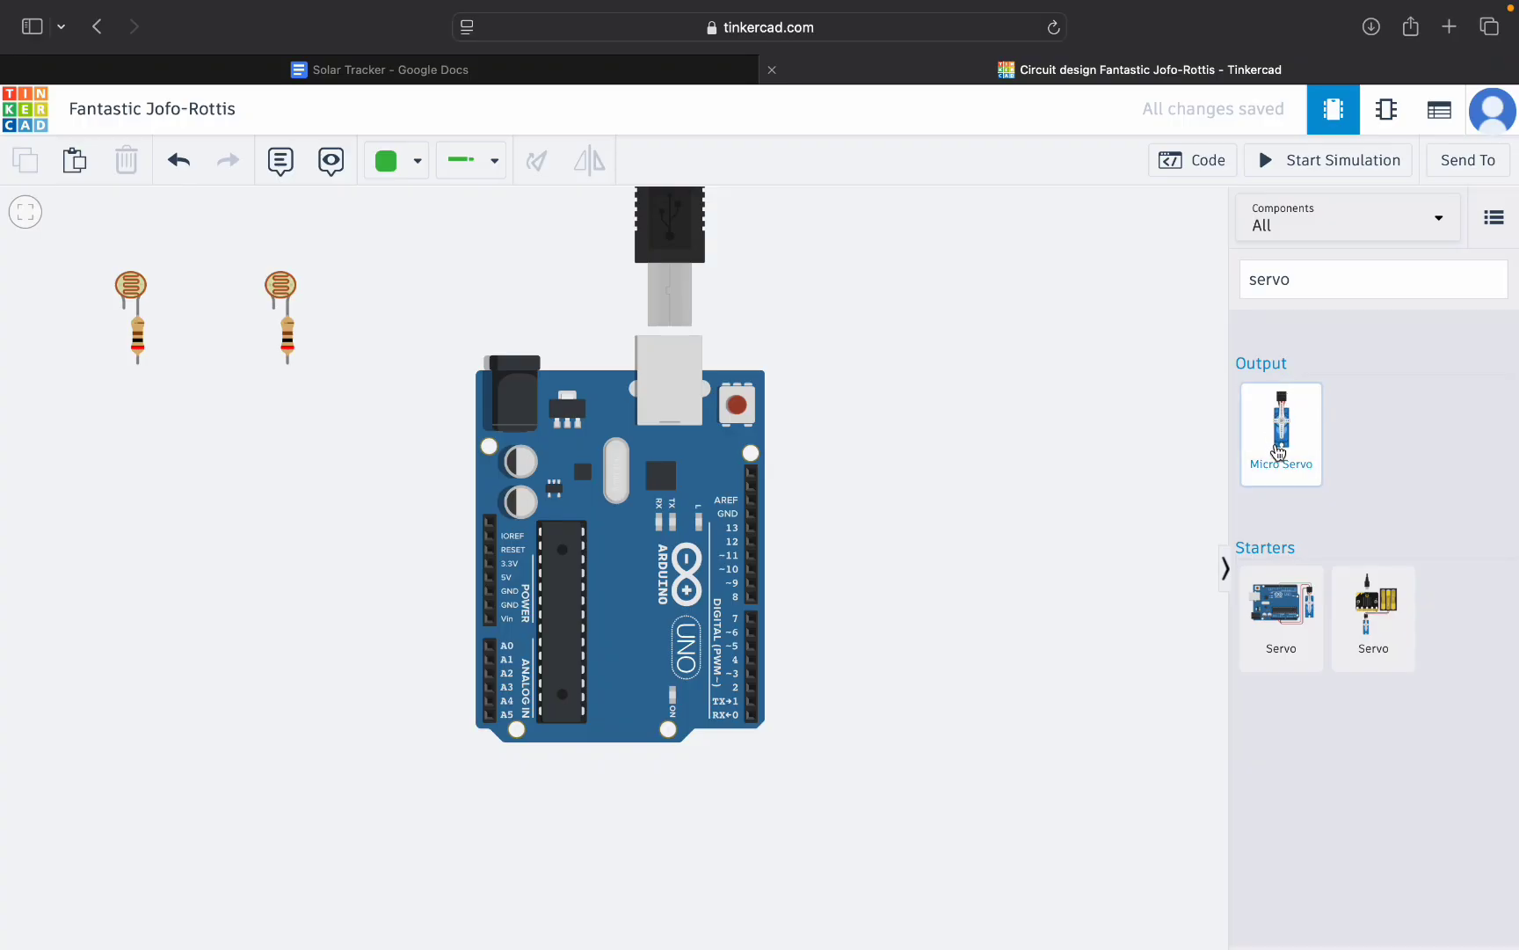
drag(1280, 451, 906, 418)
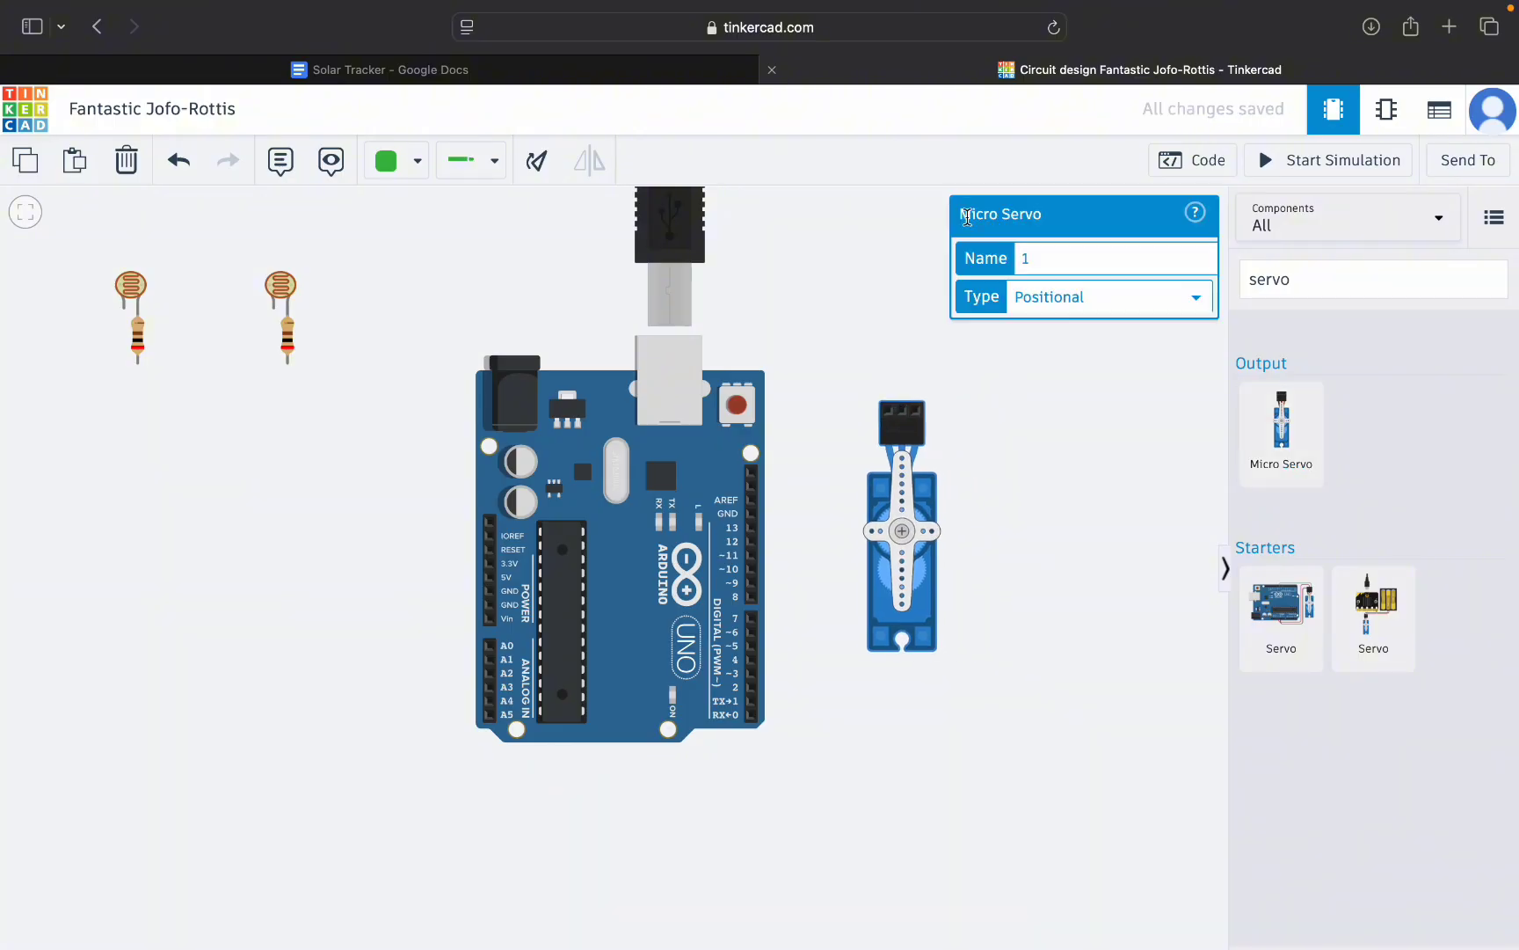
key(BackSpace)
click(1036, 405)
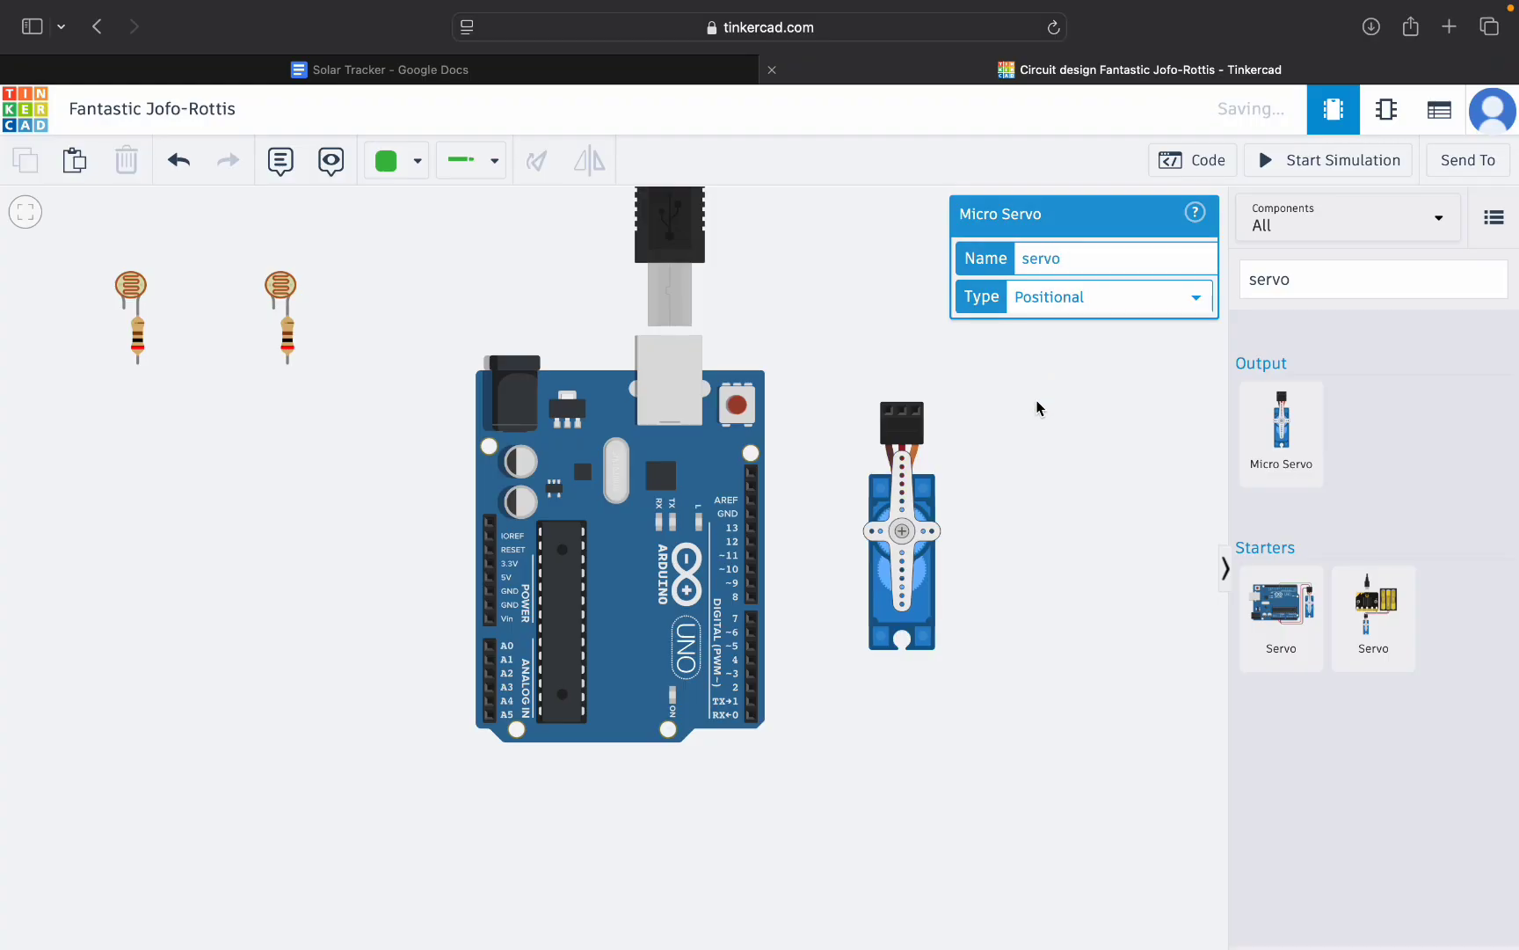
Rotate the micro servo 180° so its connector points downward, move it beside the Arduino's upper half, and deselect it.
click(877, 469)
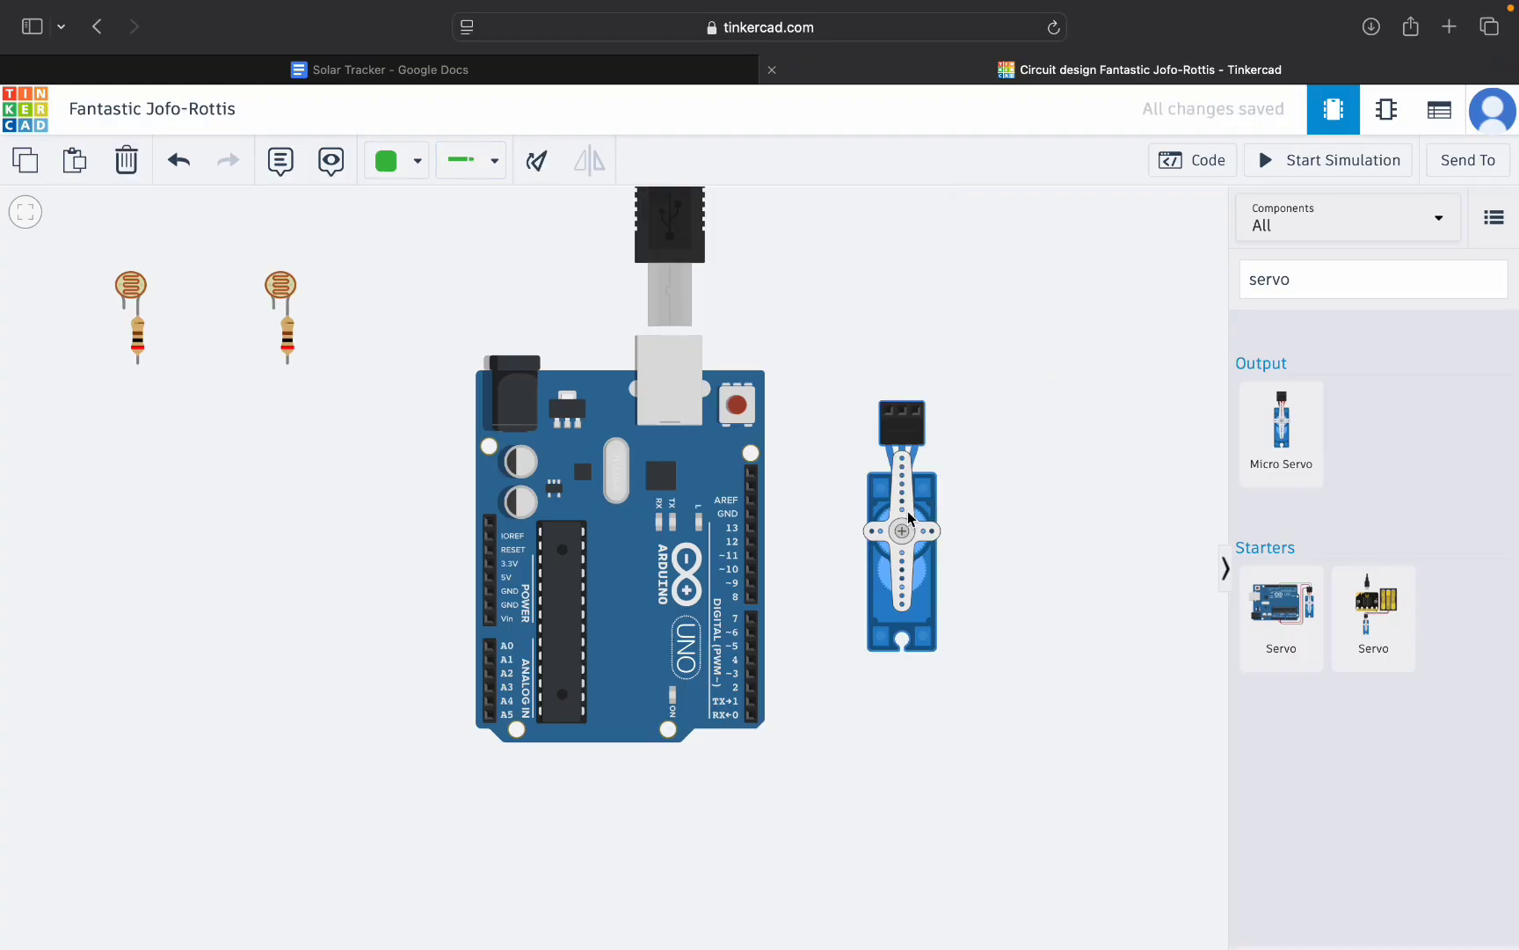
click(533, 174)
click(533, 174)
click(533, 174)
click(534, 174)
click(534, 175)
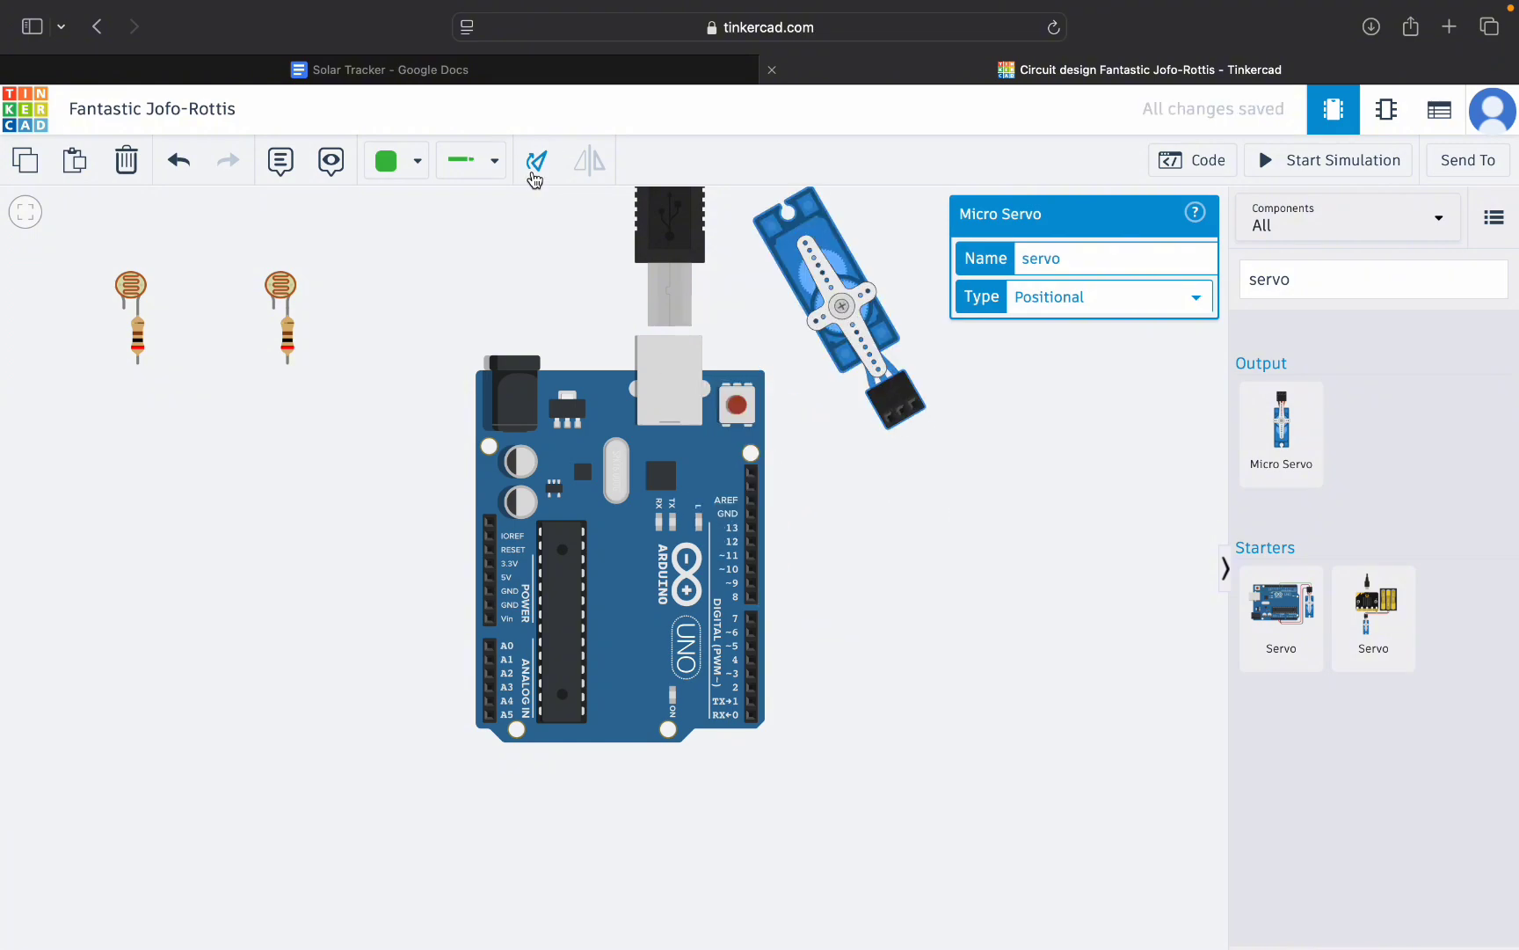
click(534, 174)
click(950, 534)
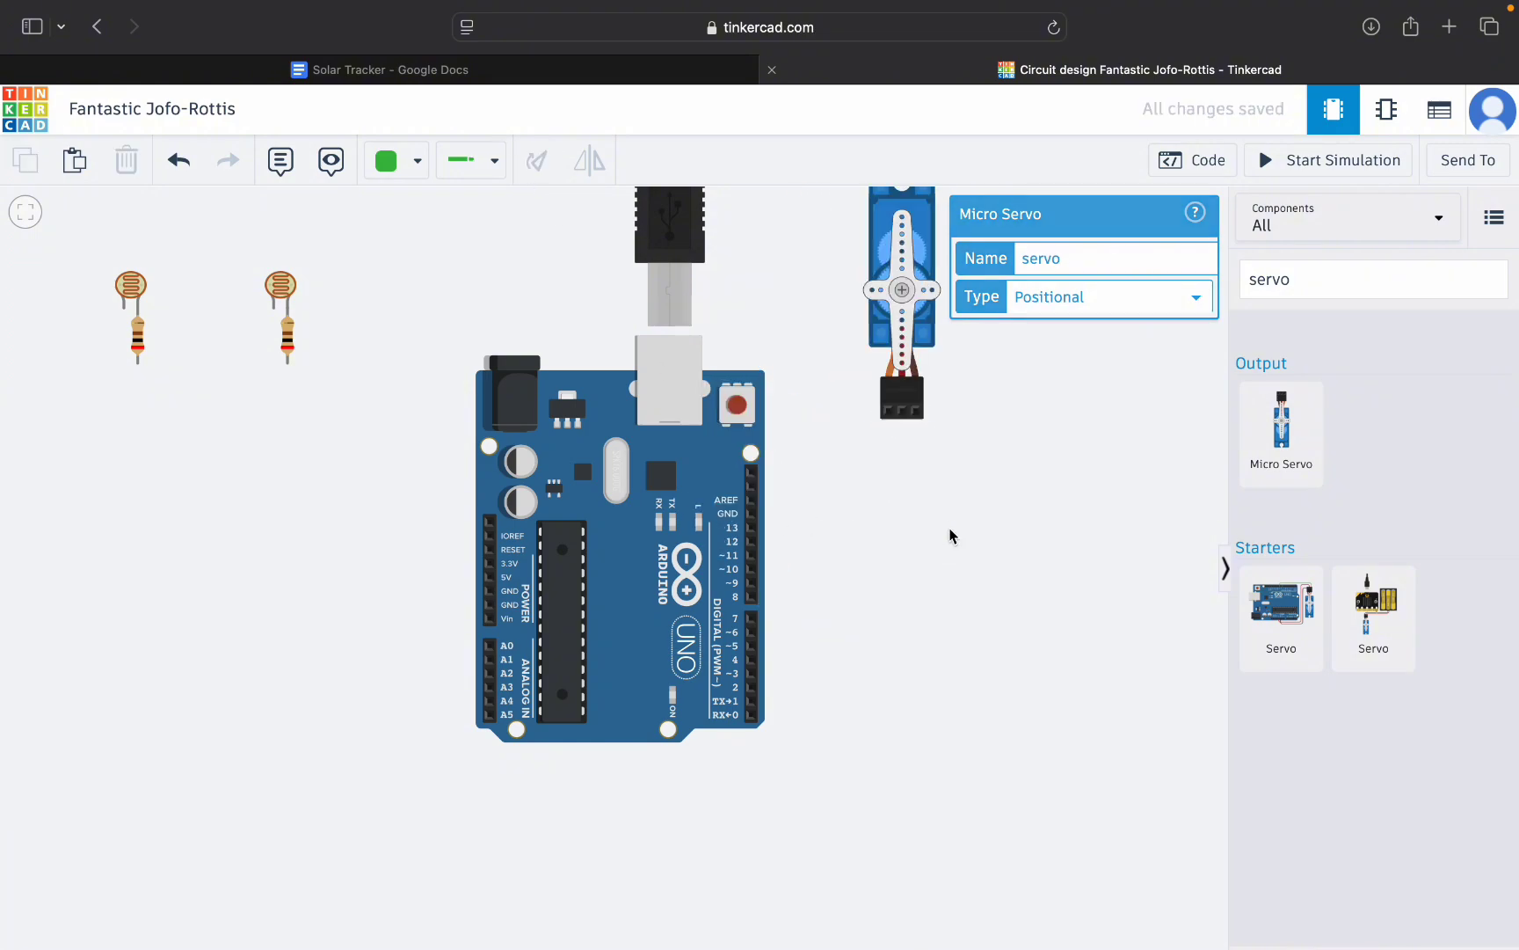
drag(911, 310, 896, 415)
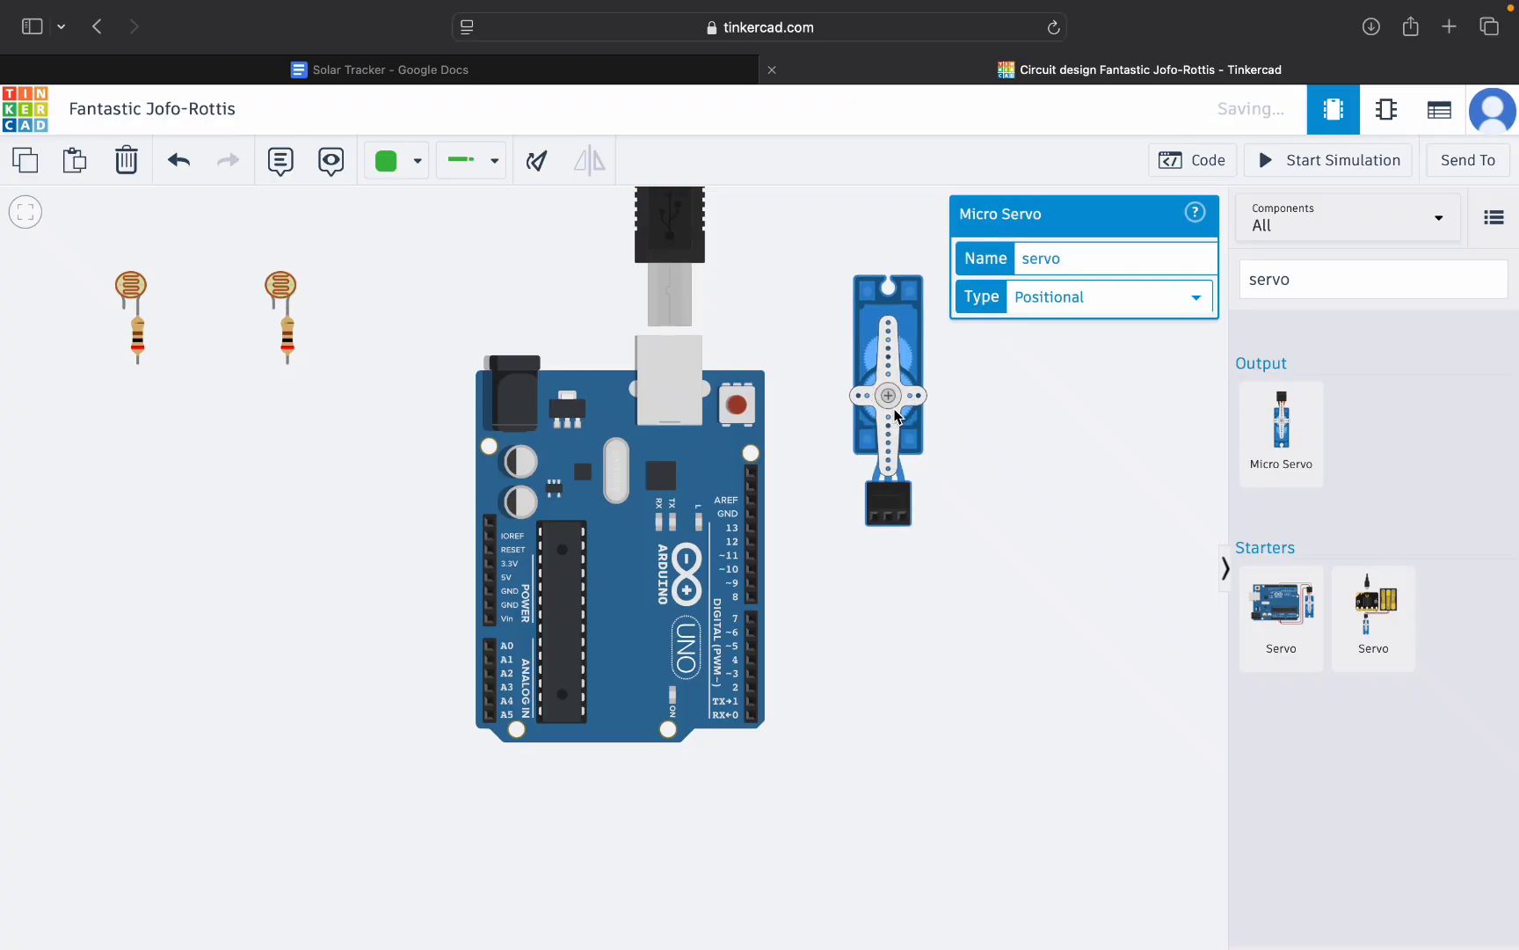
click(943, 571)
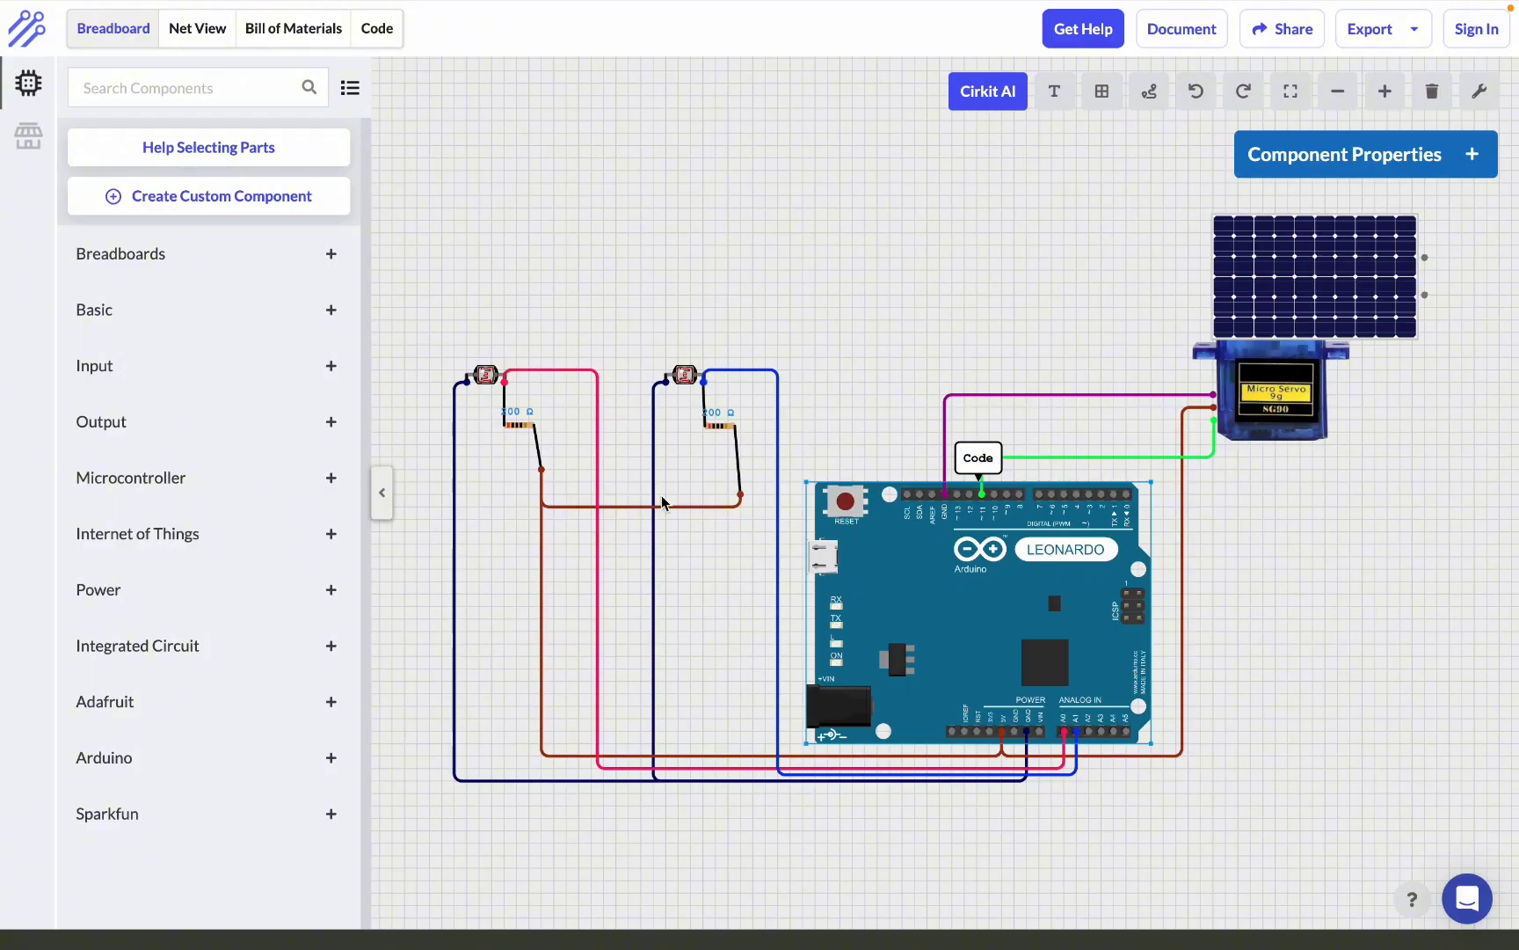
Following the reference circuit's ground wires, connect the outer photoresistor's Terminal 1 to the lower power-side GND with a black, right-angled wire.
click(455, 394)
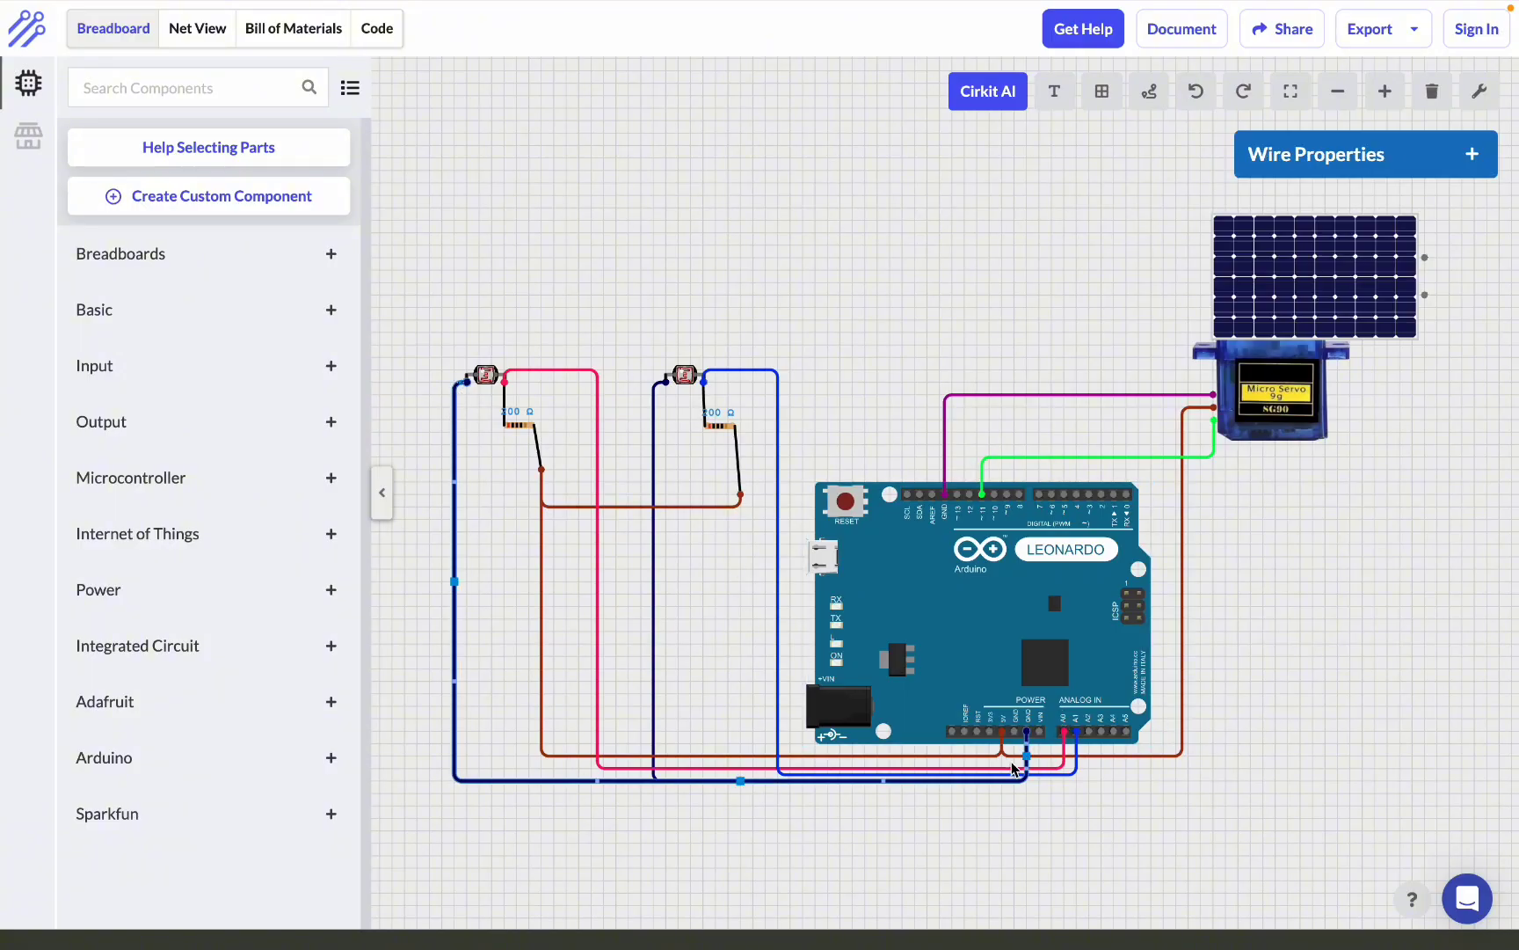
click(655, 607)
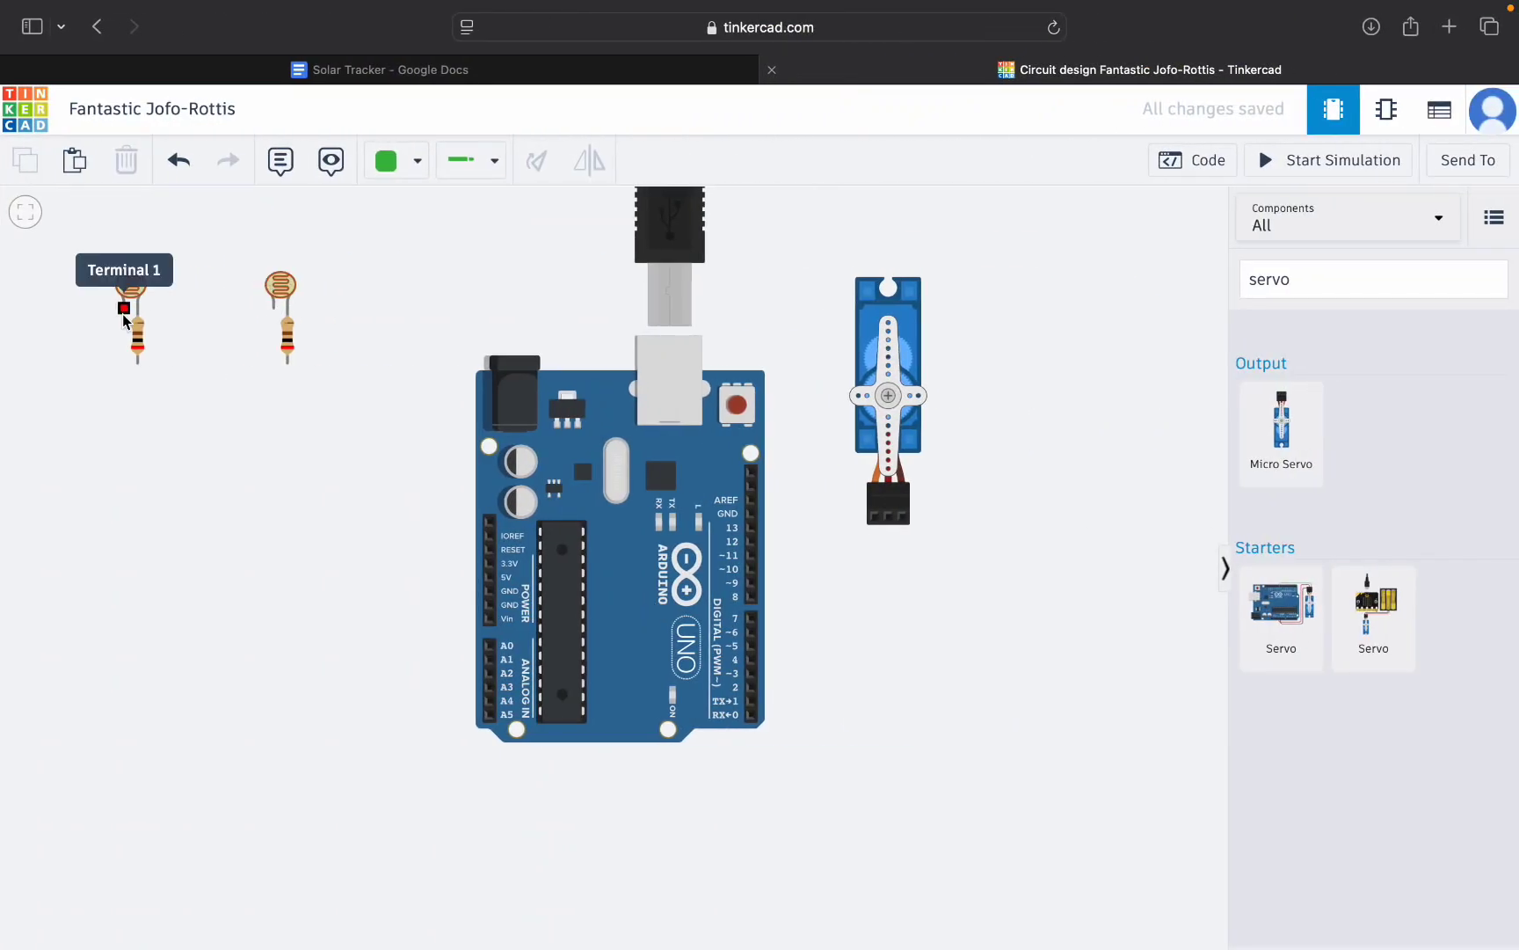
click(124, 310)
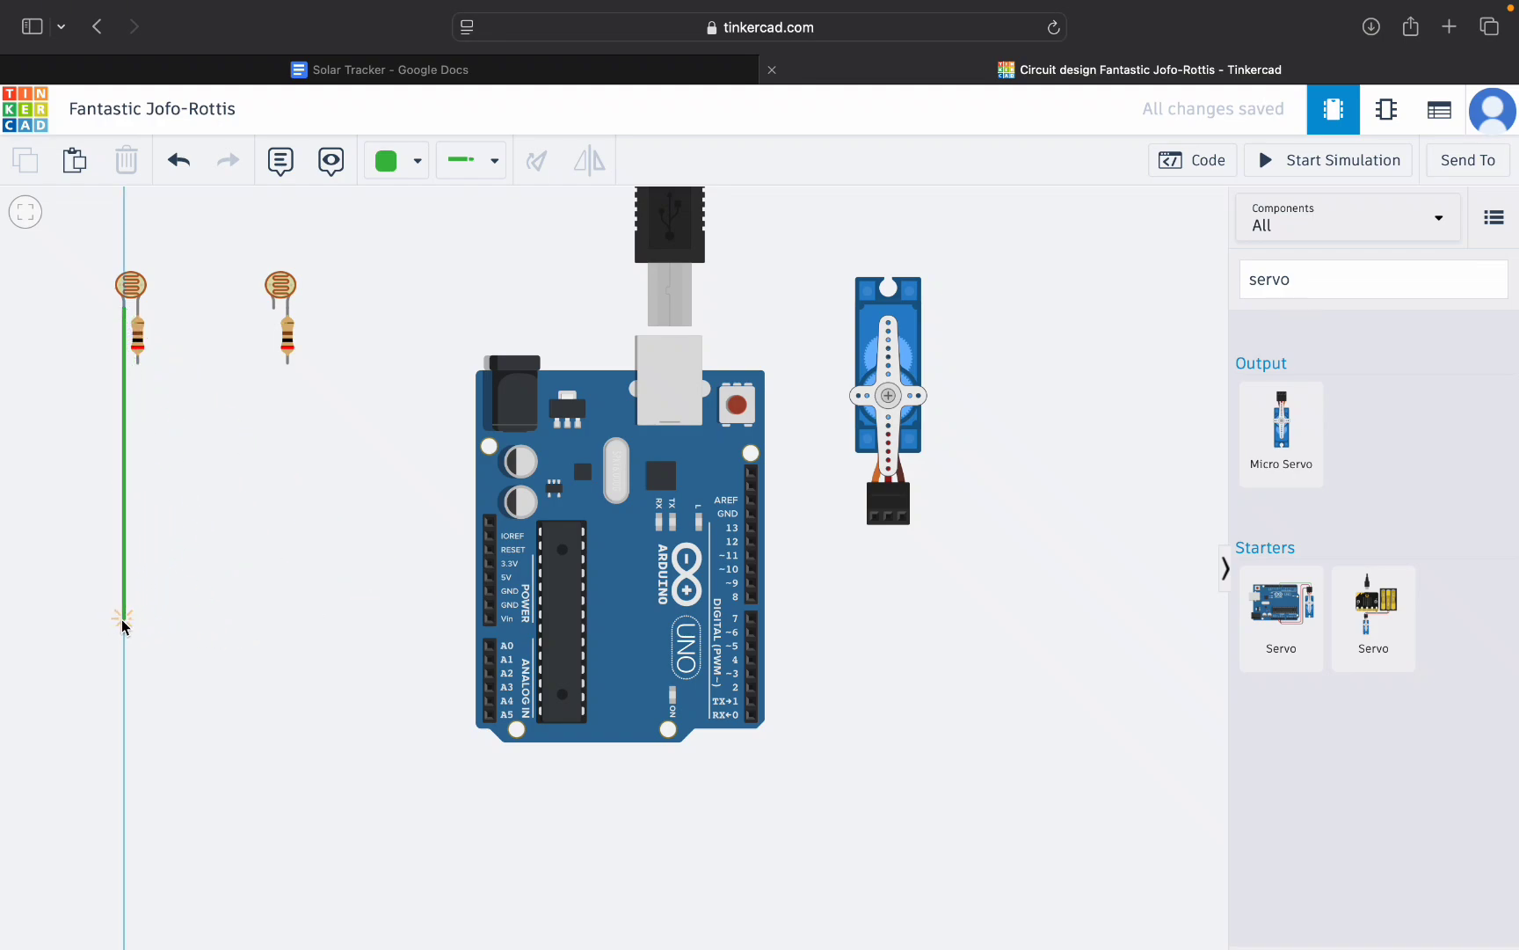
click(123, 620)
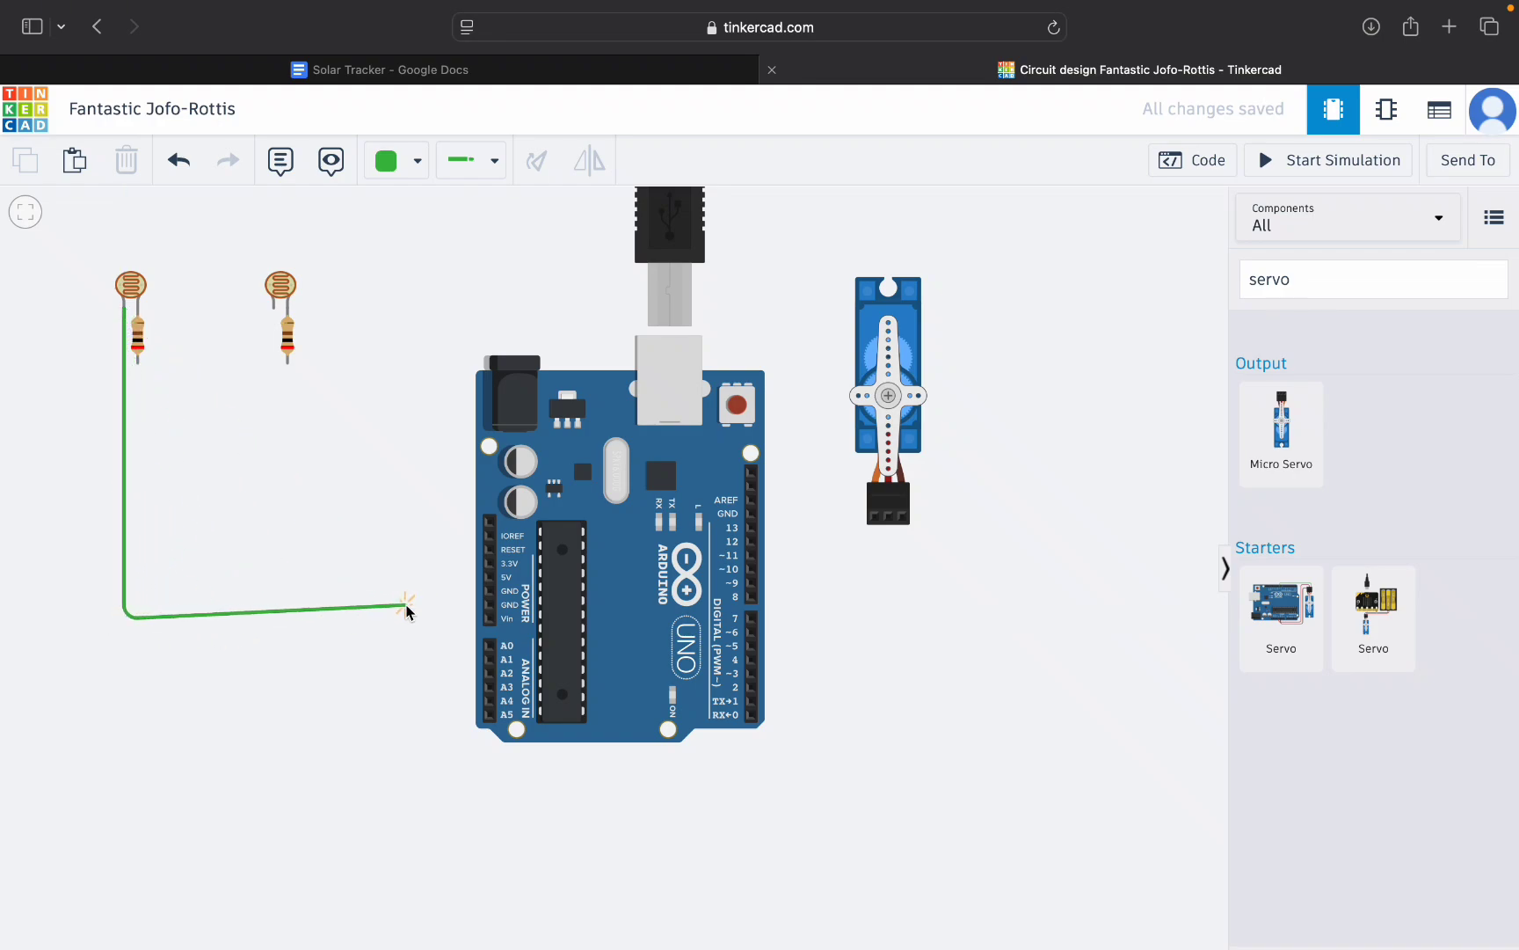
click(483, 606)
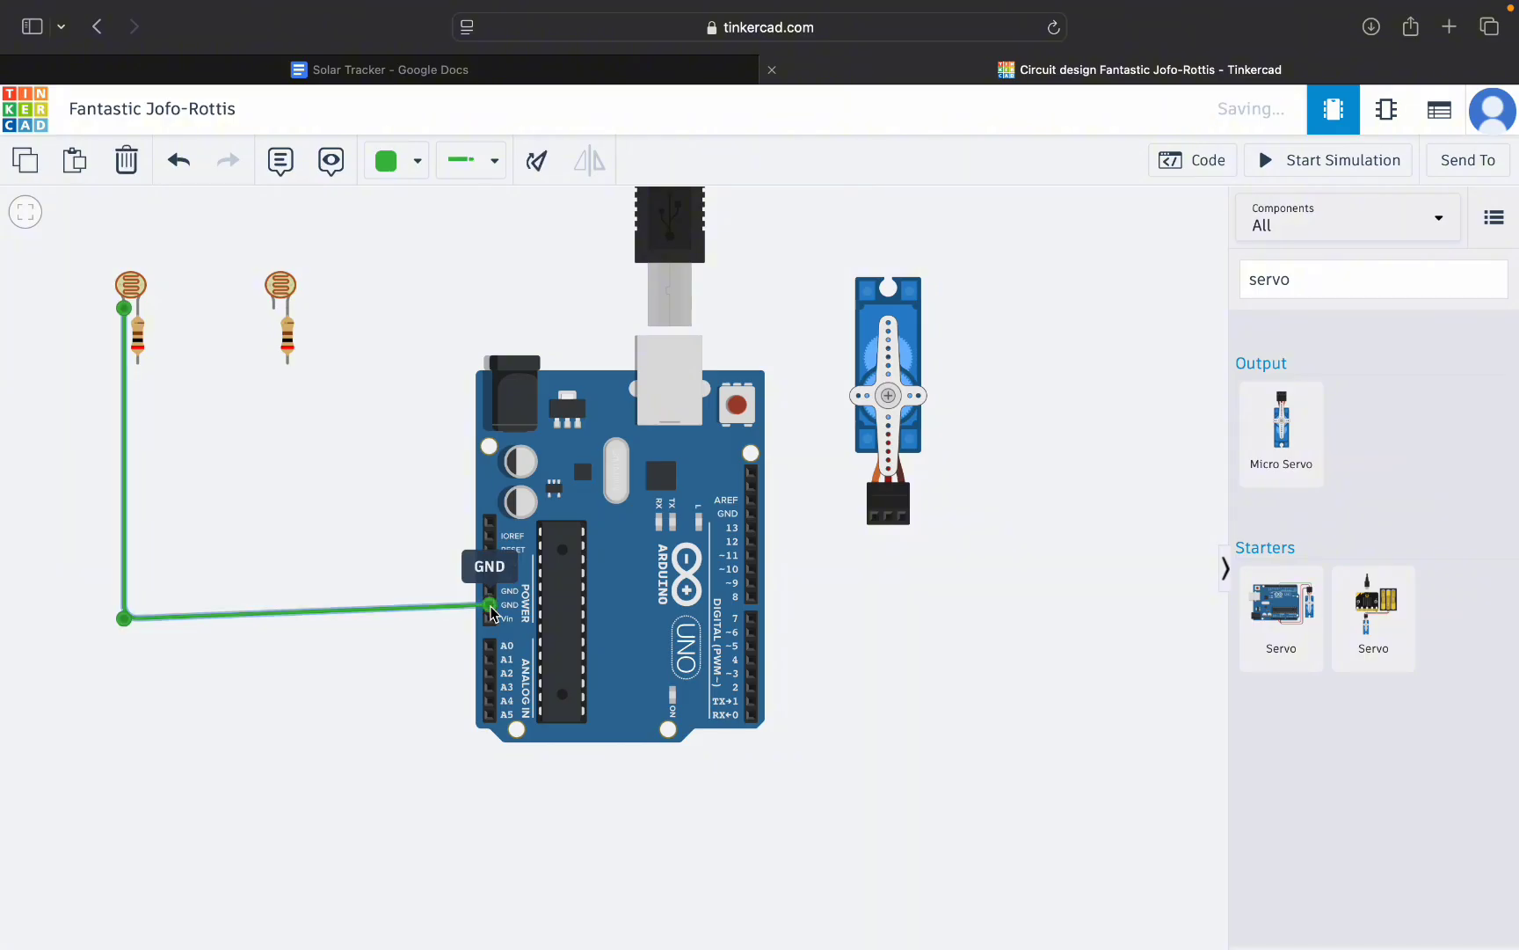
click(416, 161)
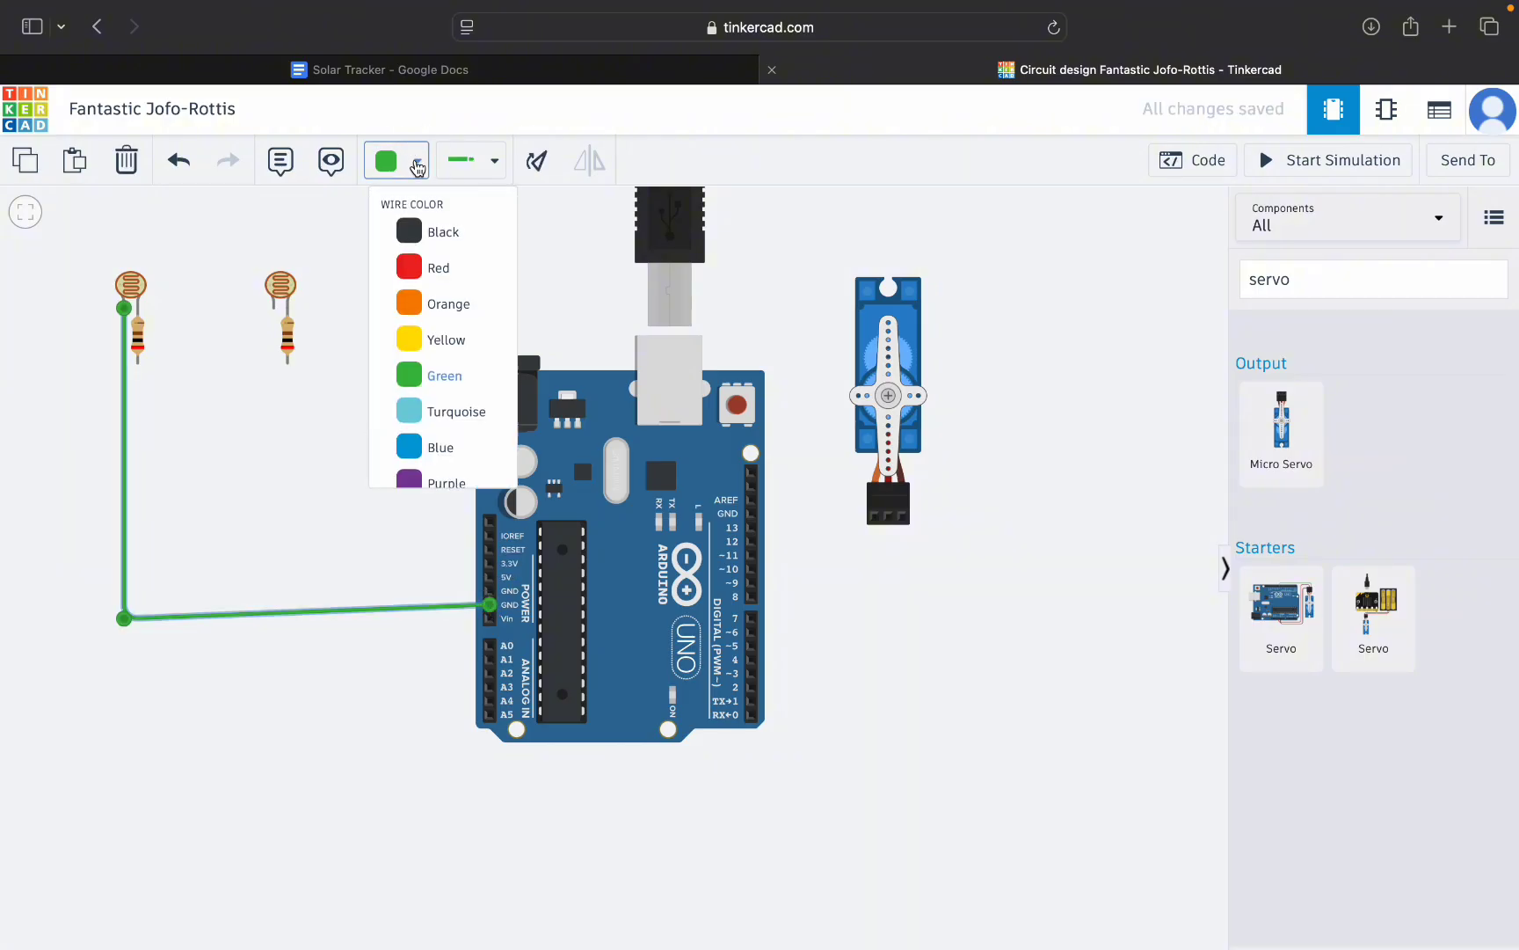
click(444, 237)
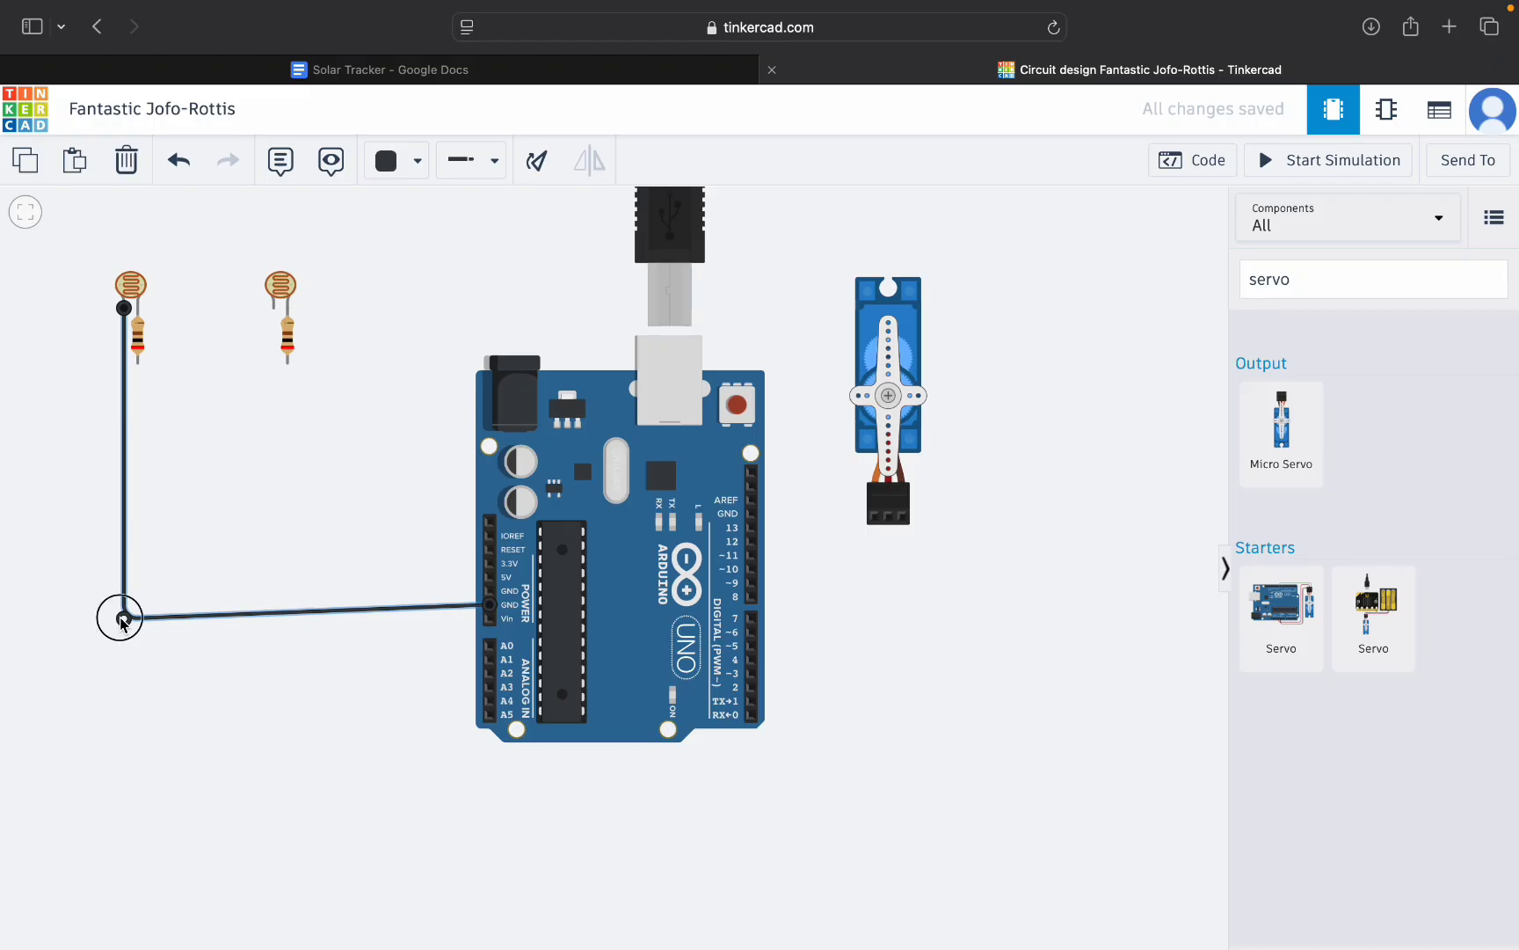
drag(123, 618, 123, 604)
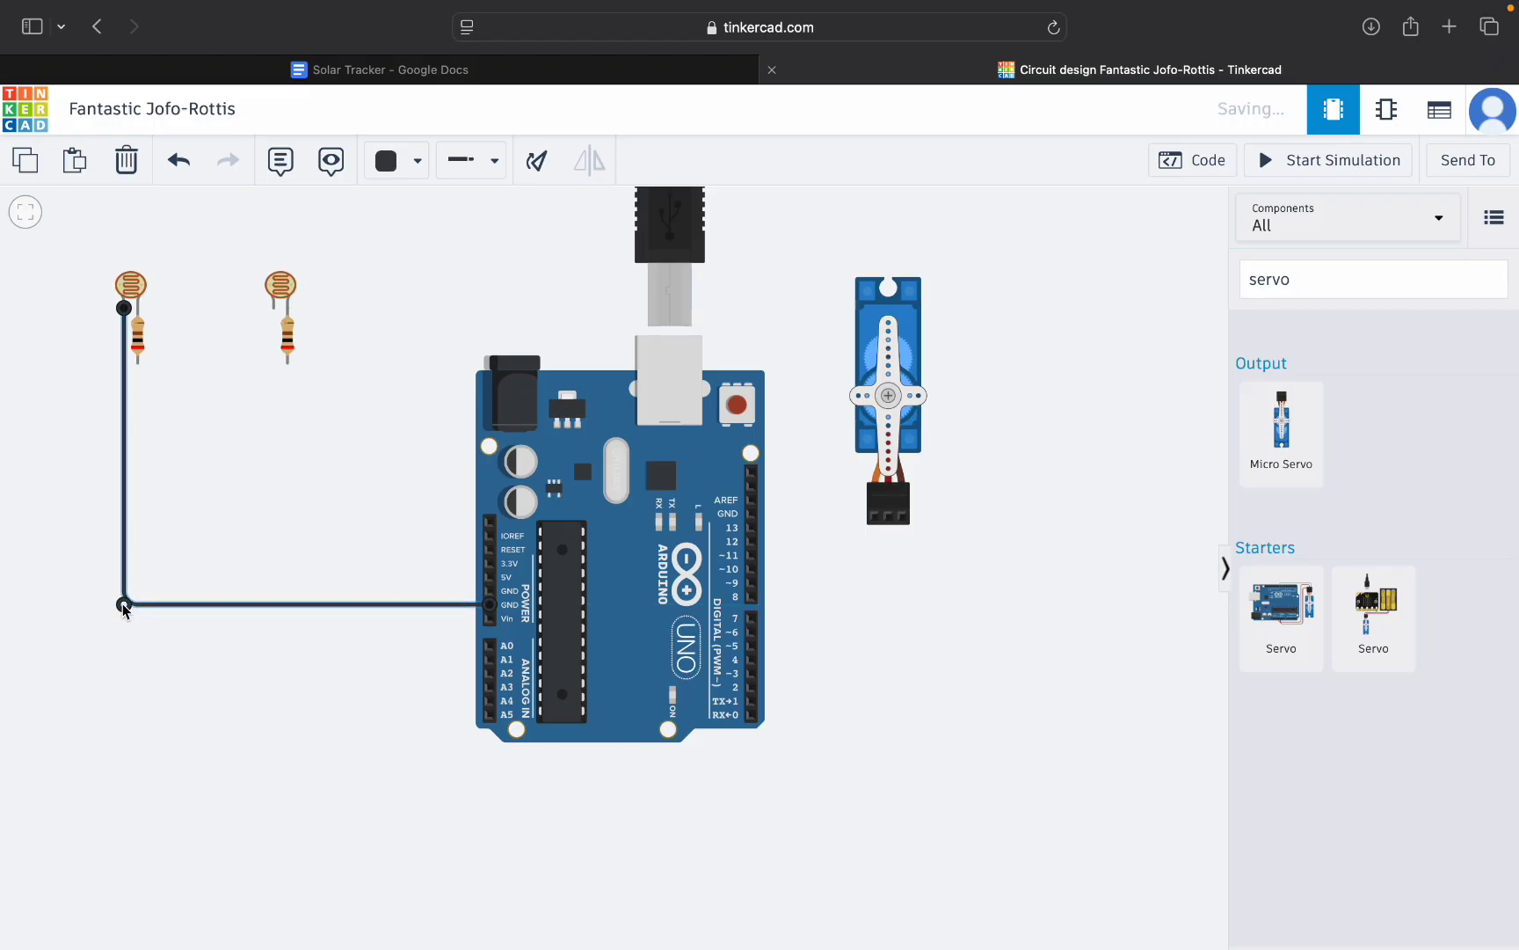
Connect Terminal 1 of the photoresistor nearer the Arduino to the same GND pin with a black wire, and deselect it.
click(273, 310)
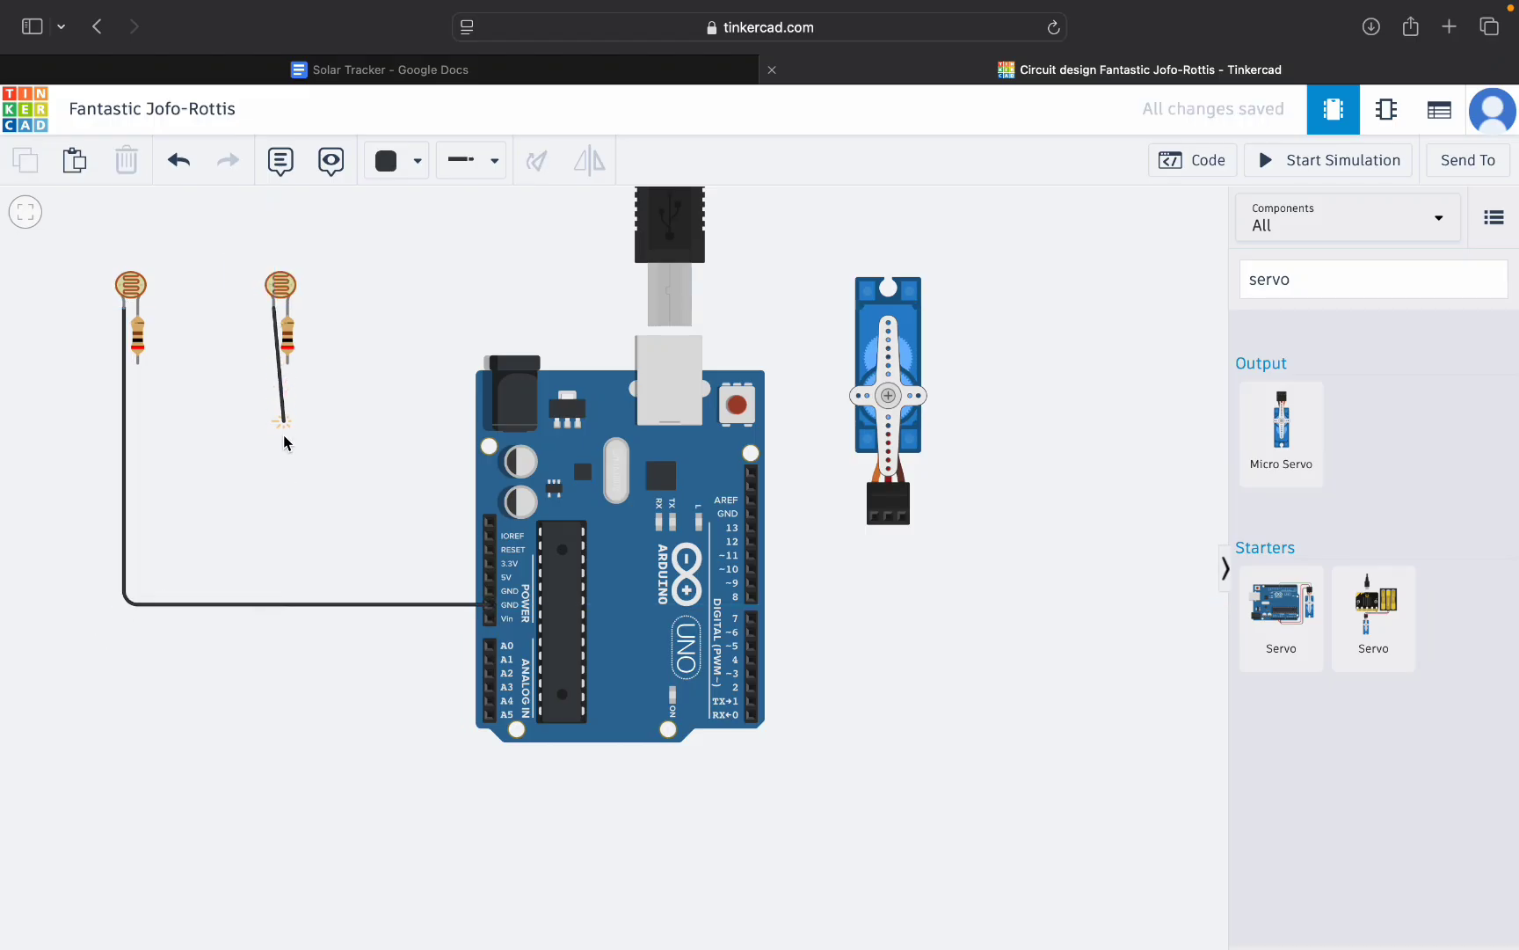
click(272, 609)
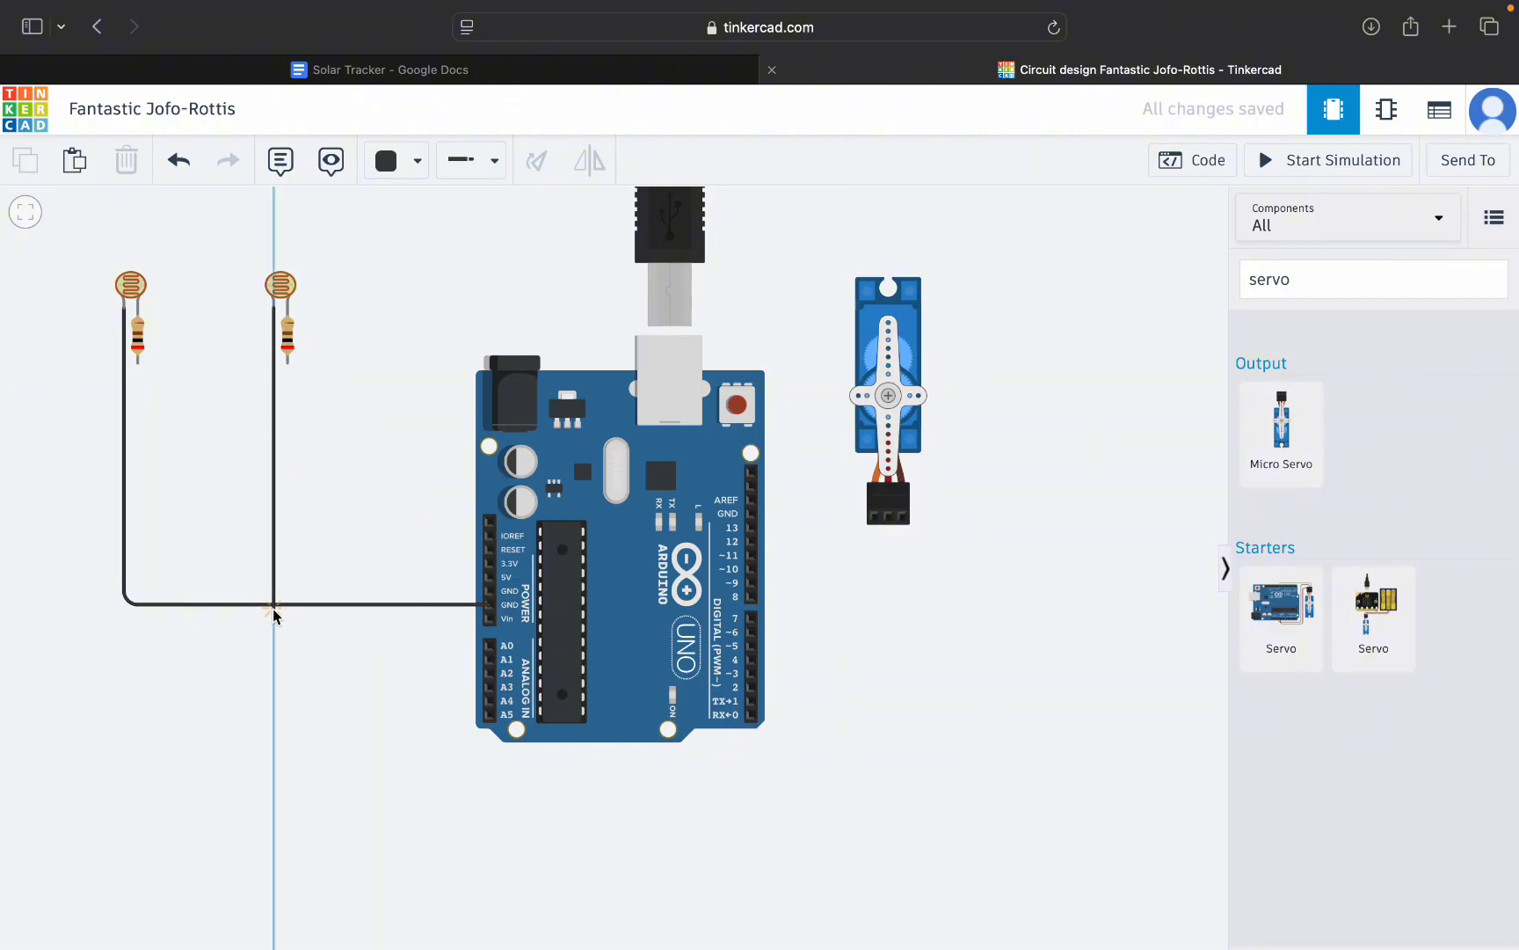
click(491, 605)
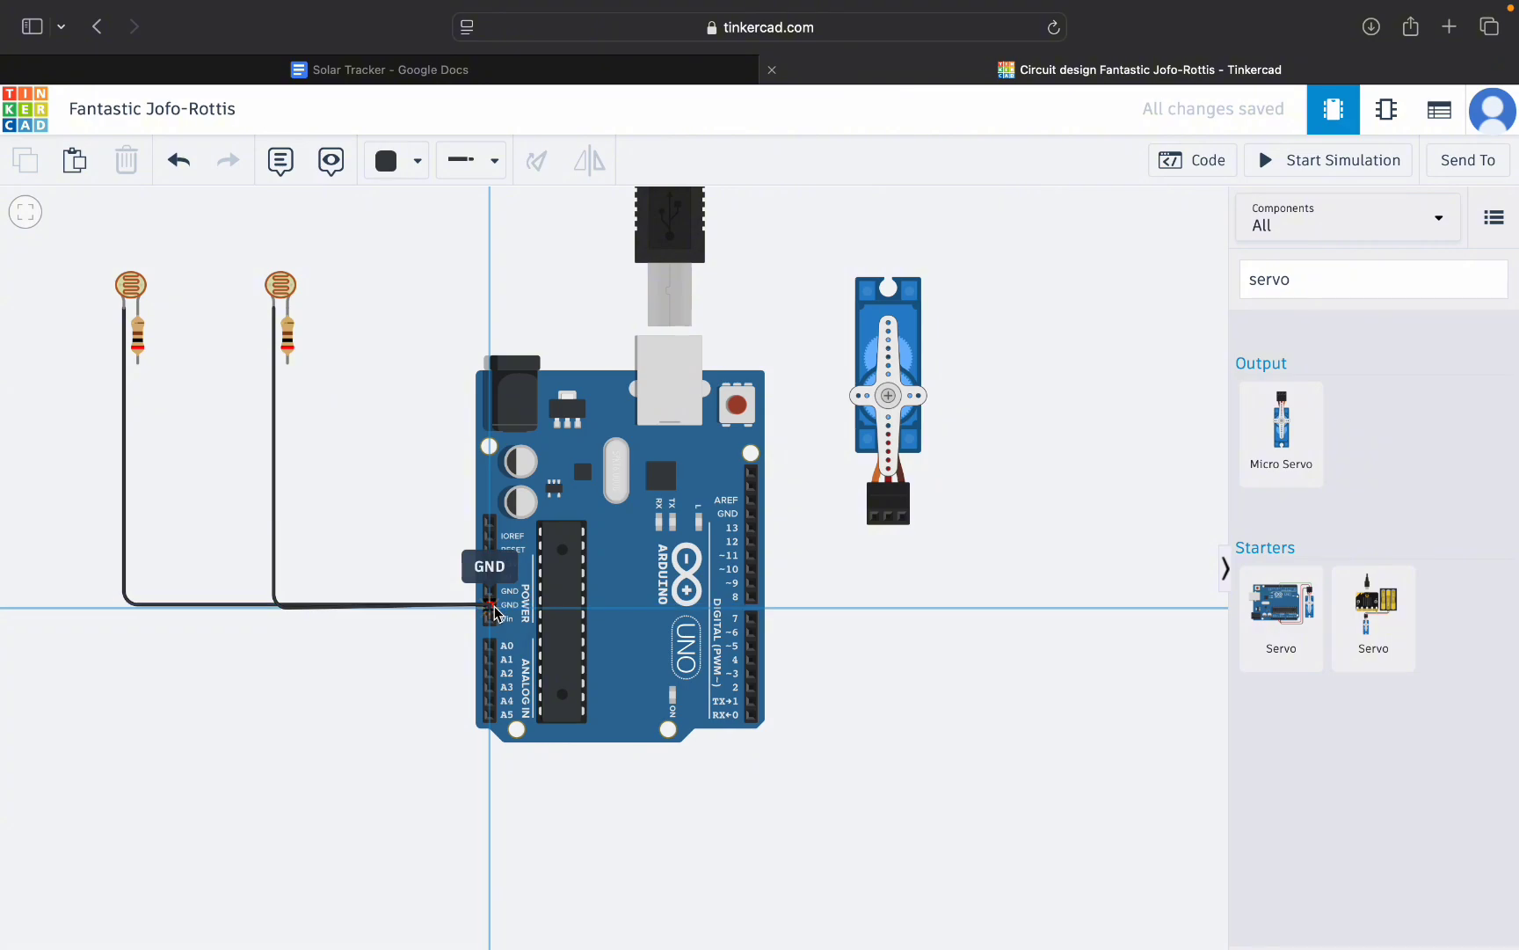
click(482, 605)
click(387, 369)
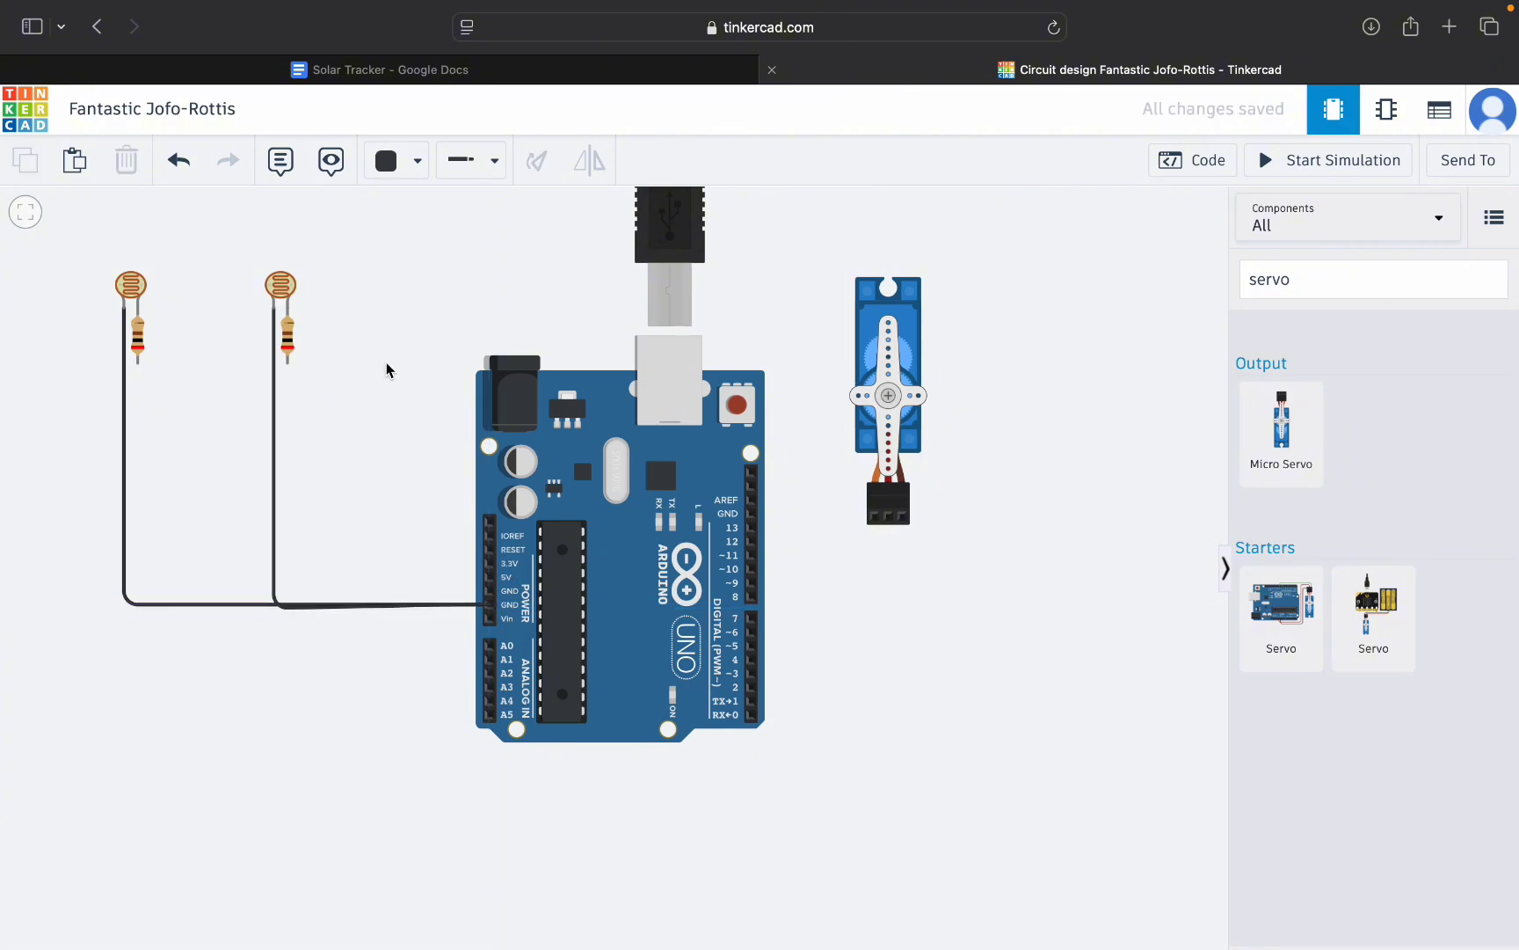
Following the reference circuit, connect the lower end of the outer photoresistor's resistor to 5V with a red, right-angled wire.
key(ctrl+Left)
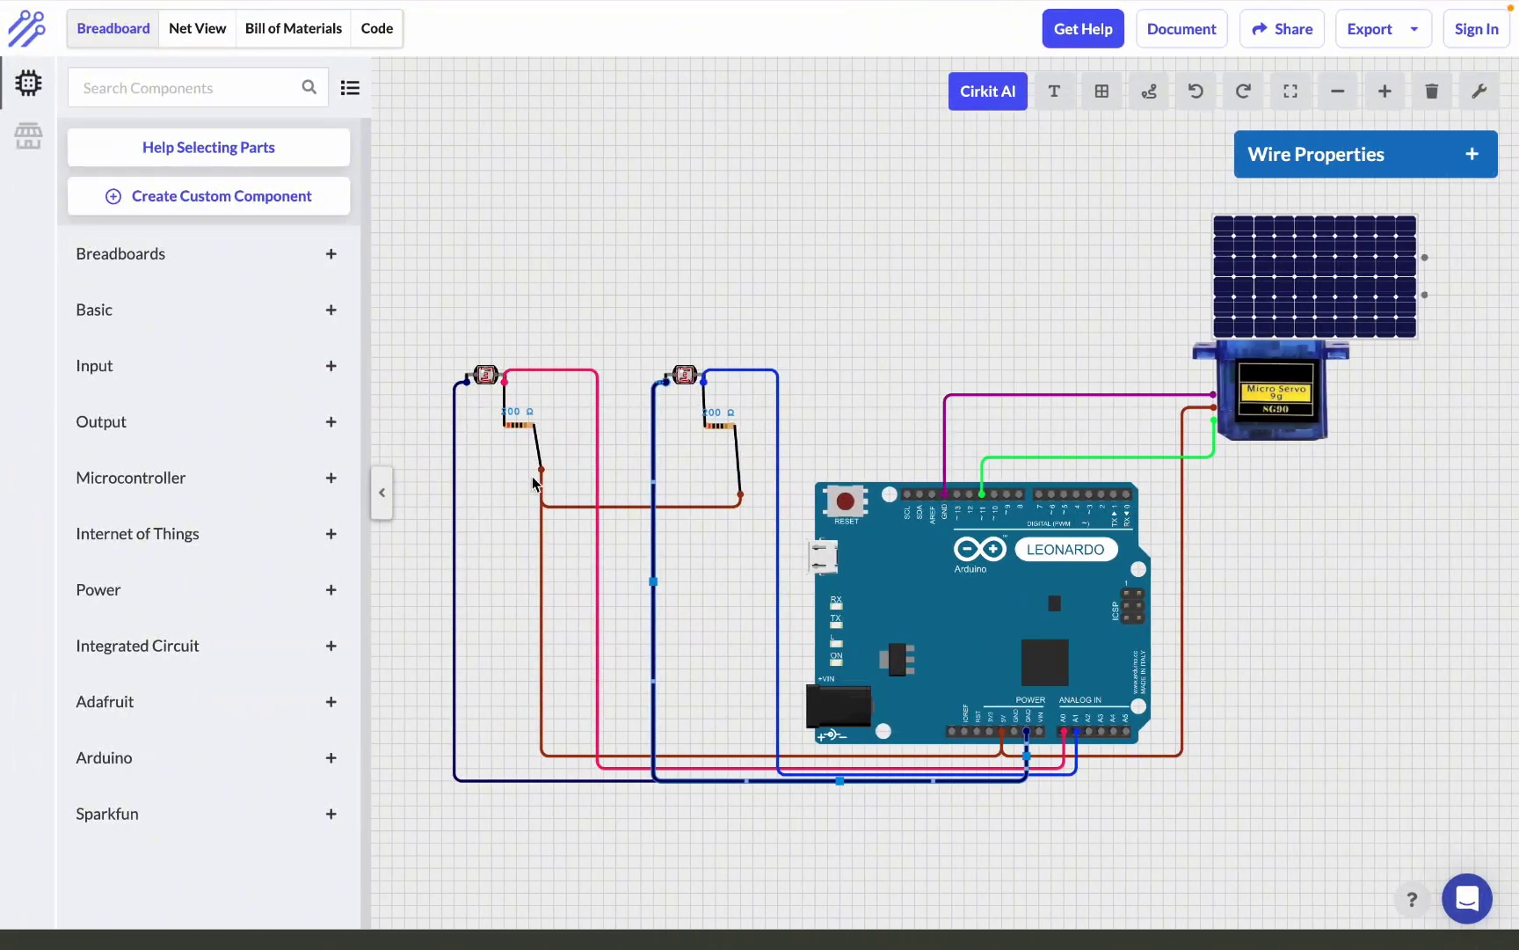
click(541, 497)
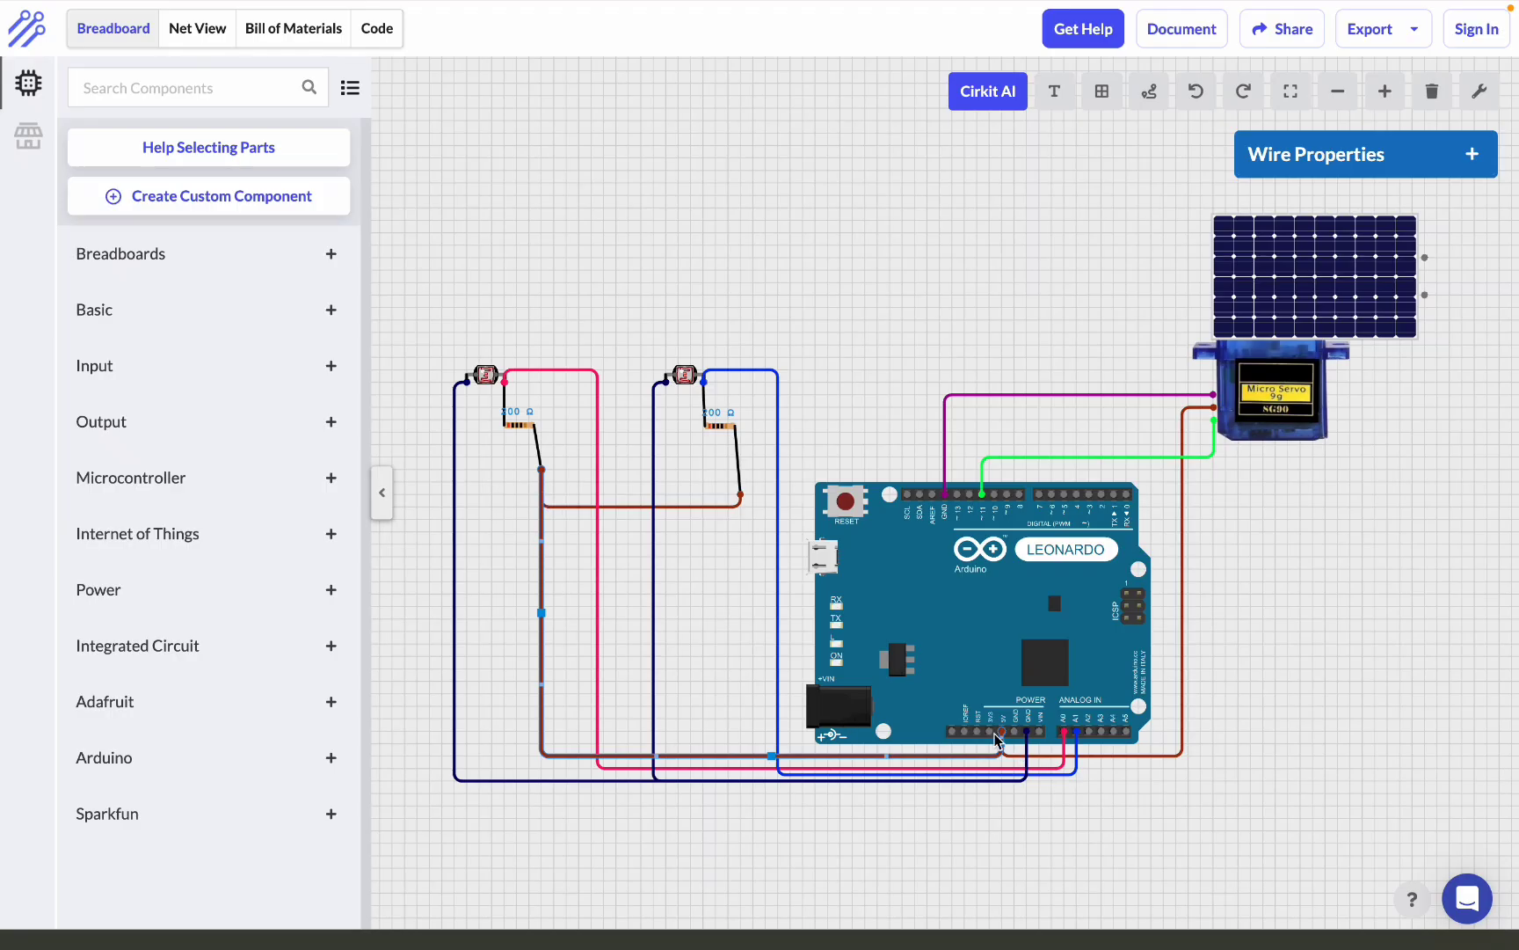
key(ctrl+Right)
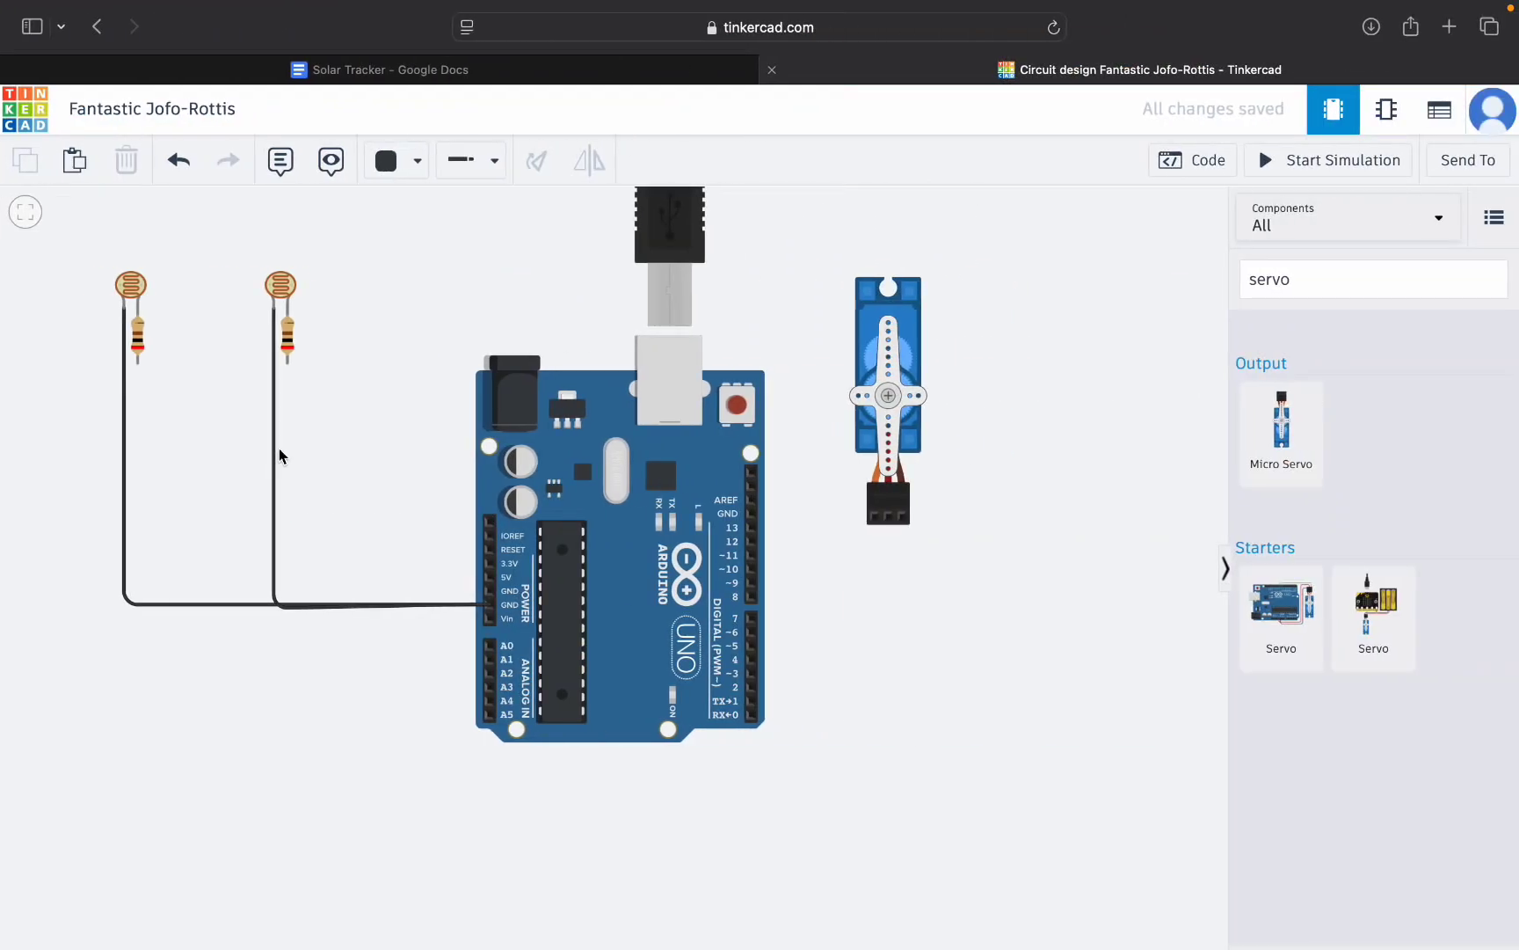
click(138, 361)
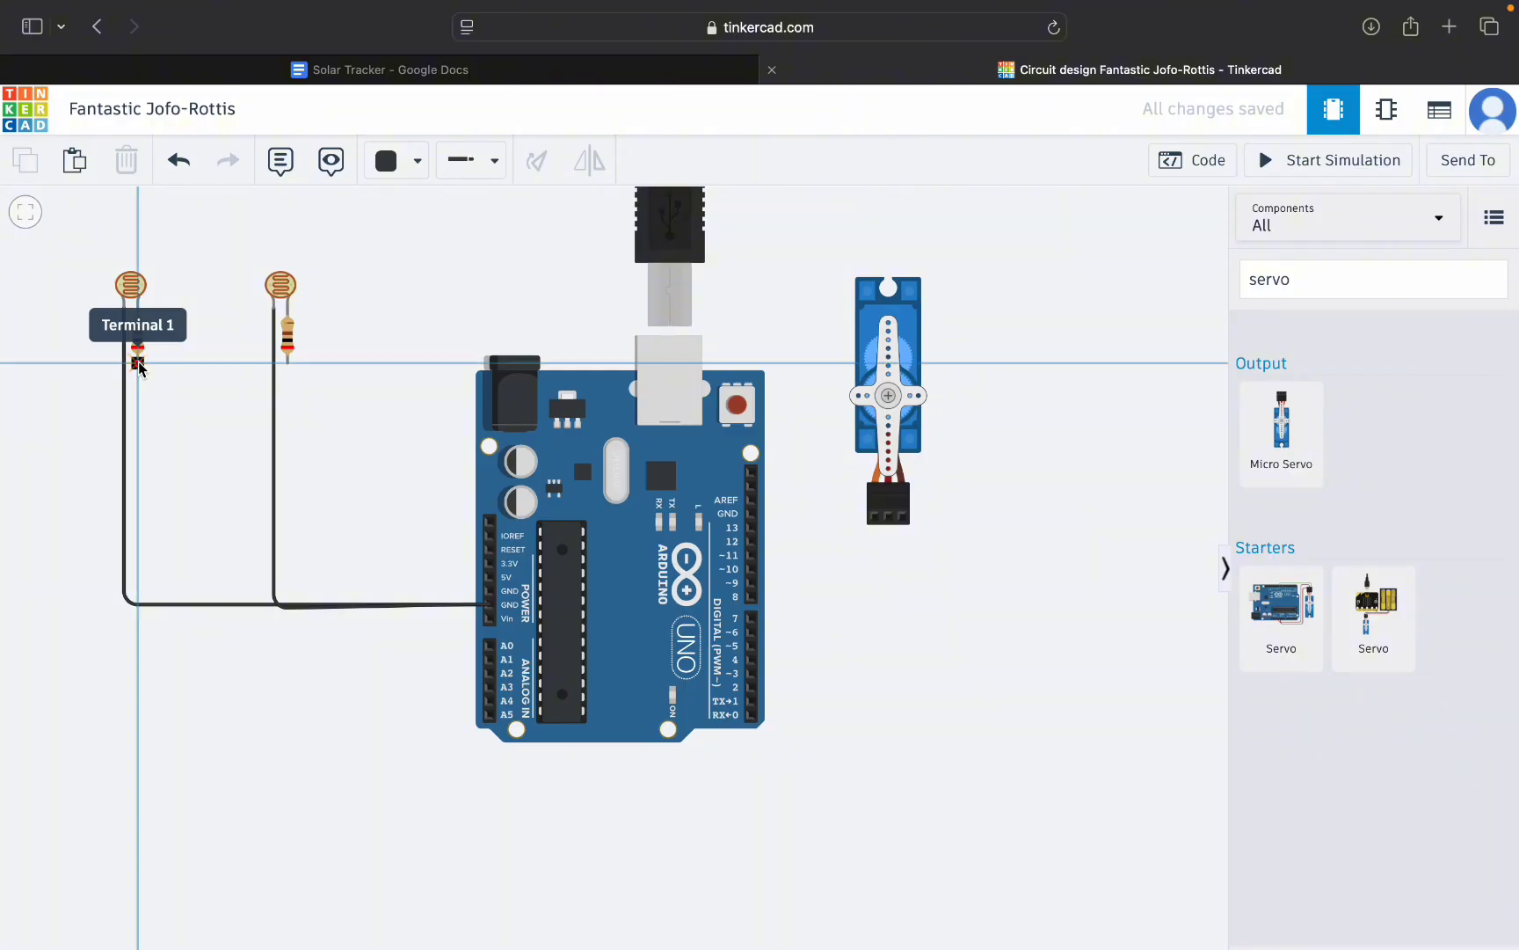
click(147, 574)
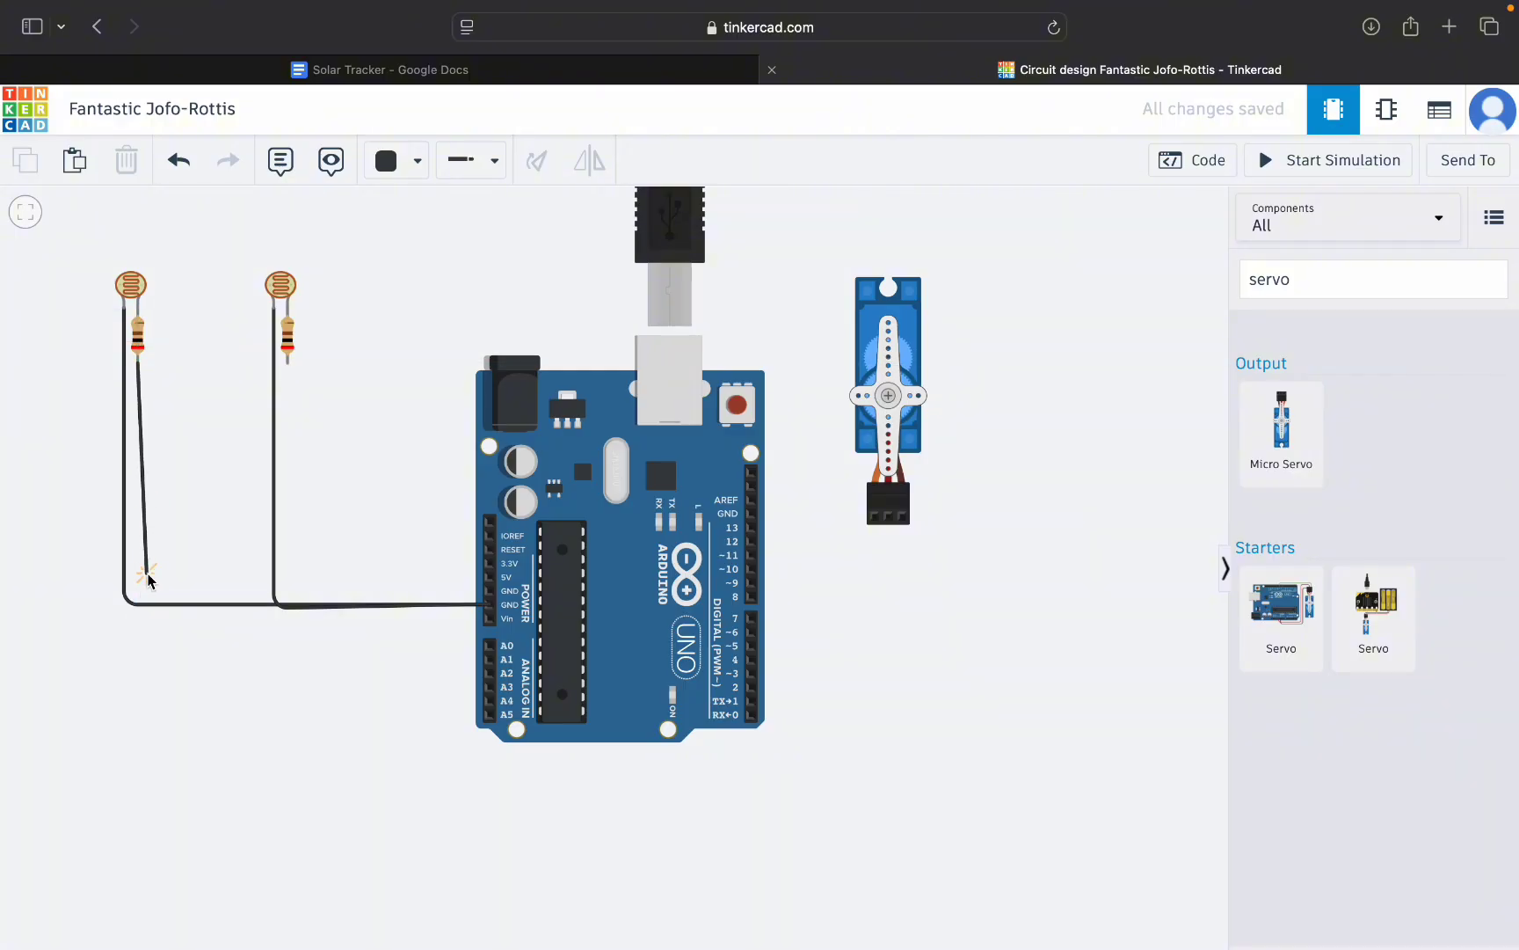
drag(147, 574, 138, 560)
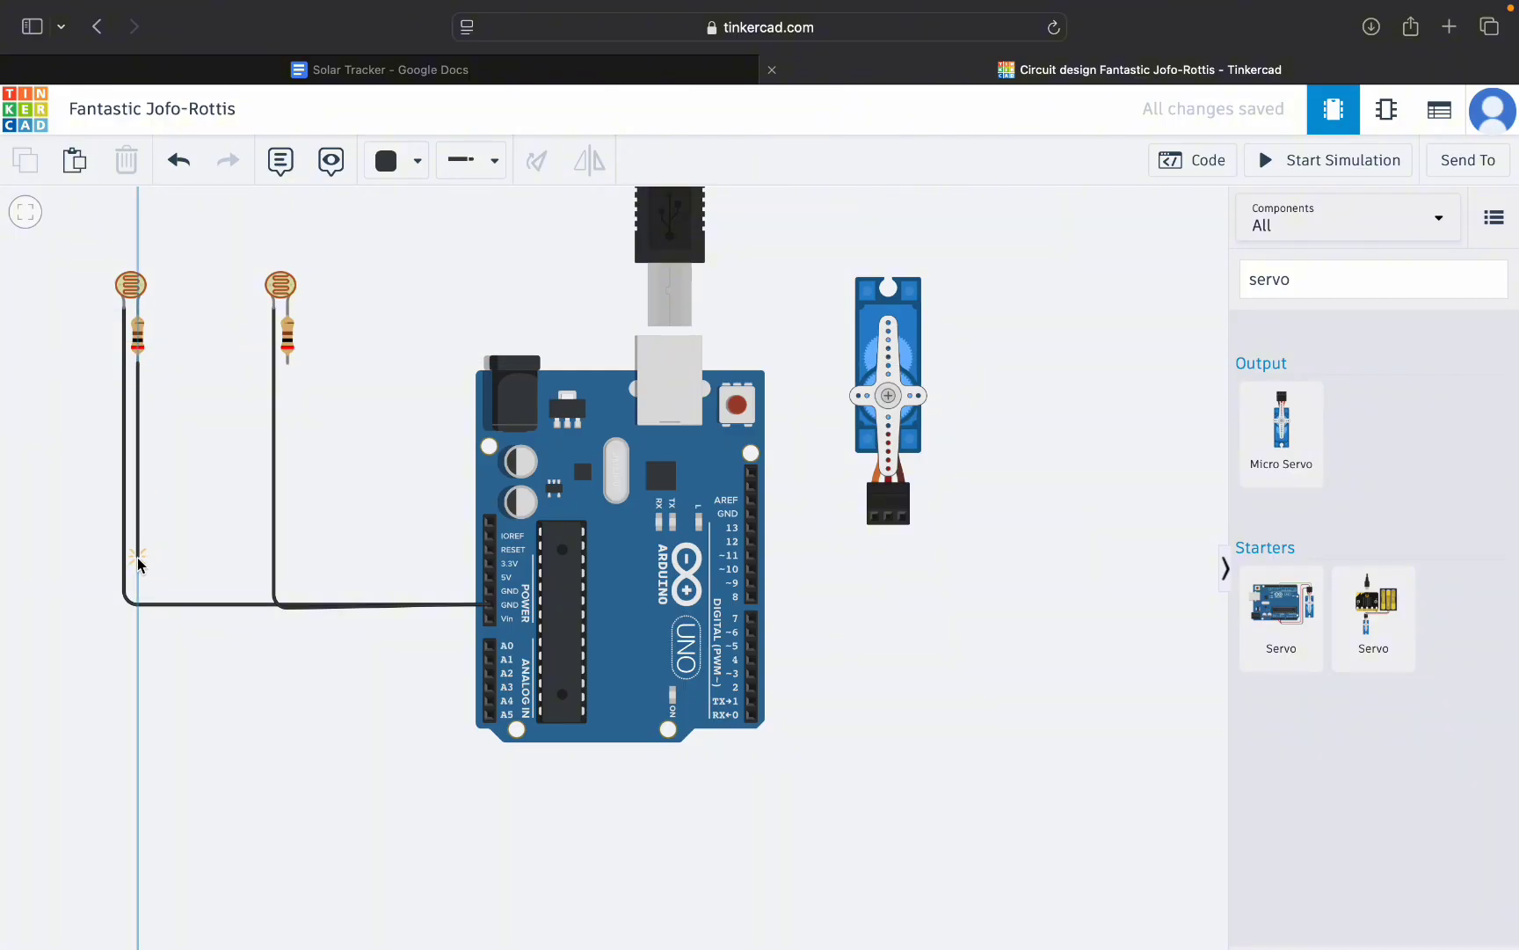
click(138, 560)
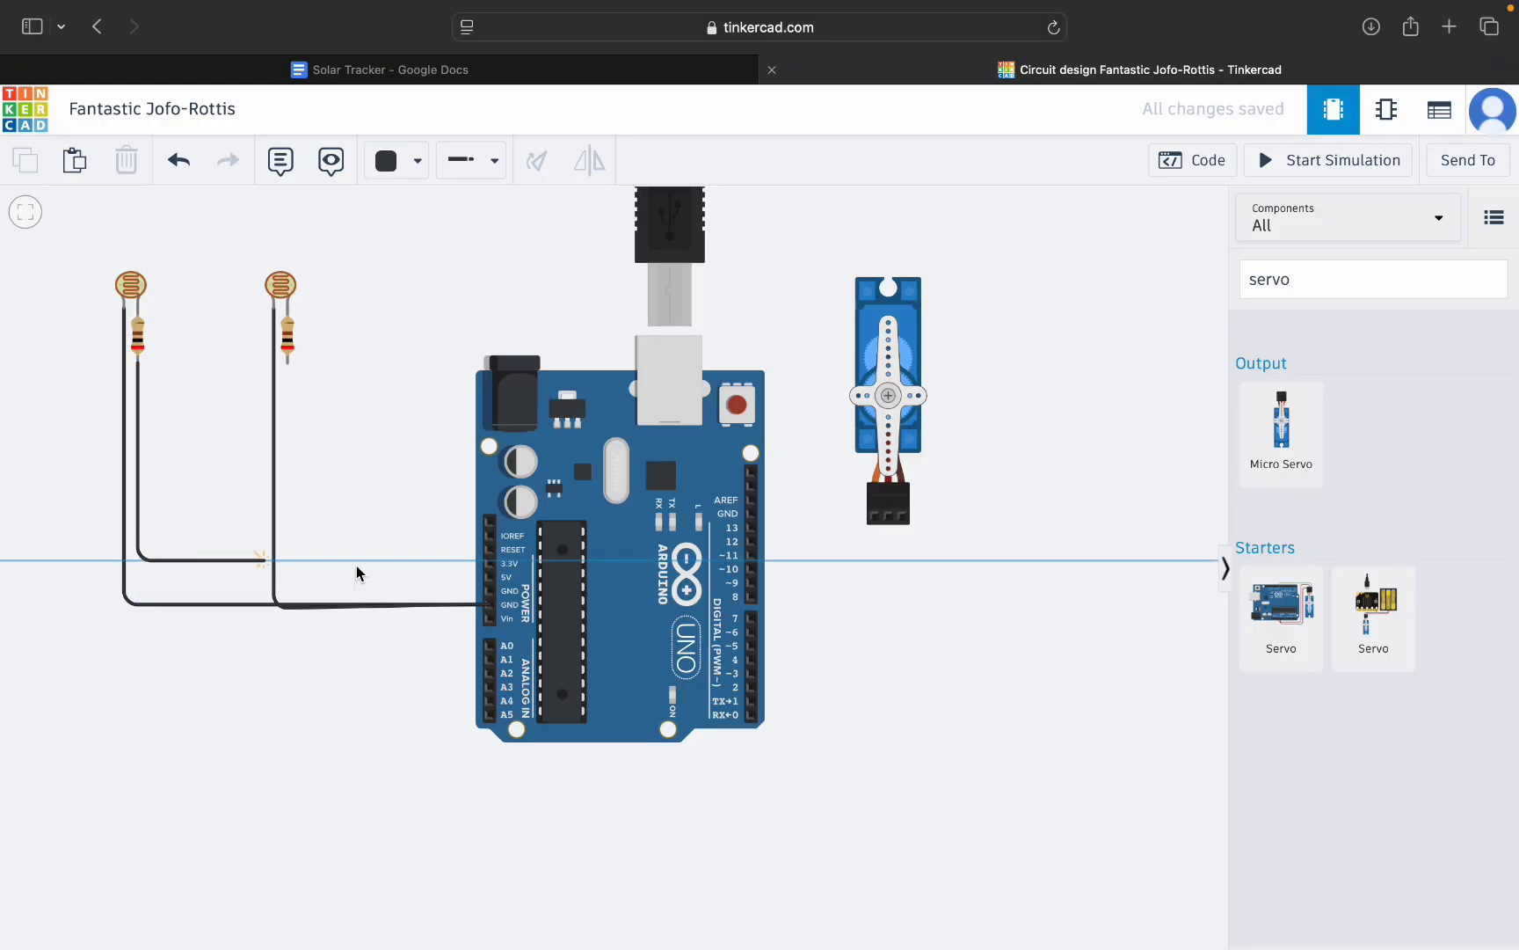
click(488, 578)
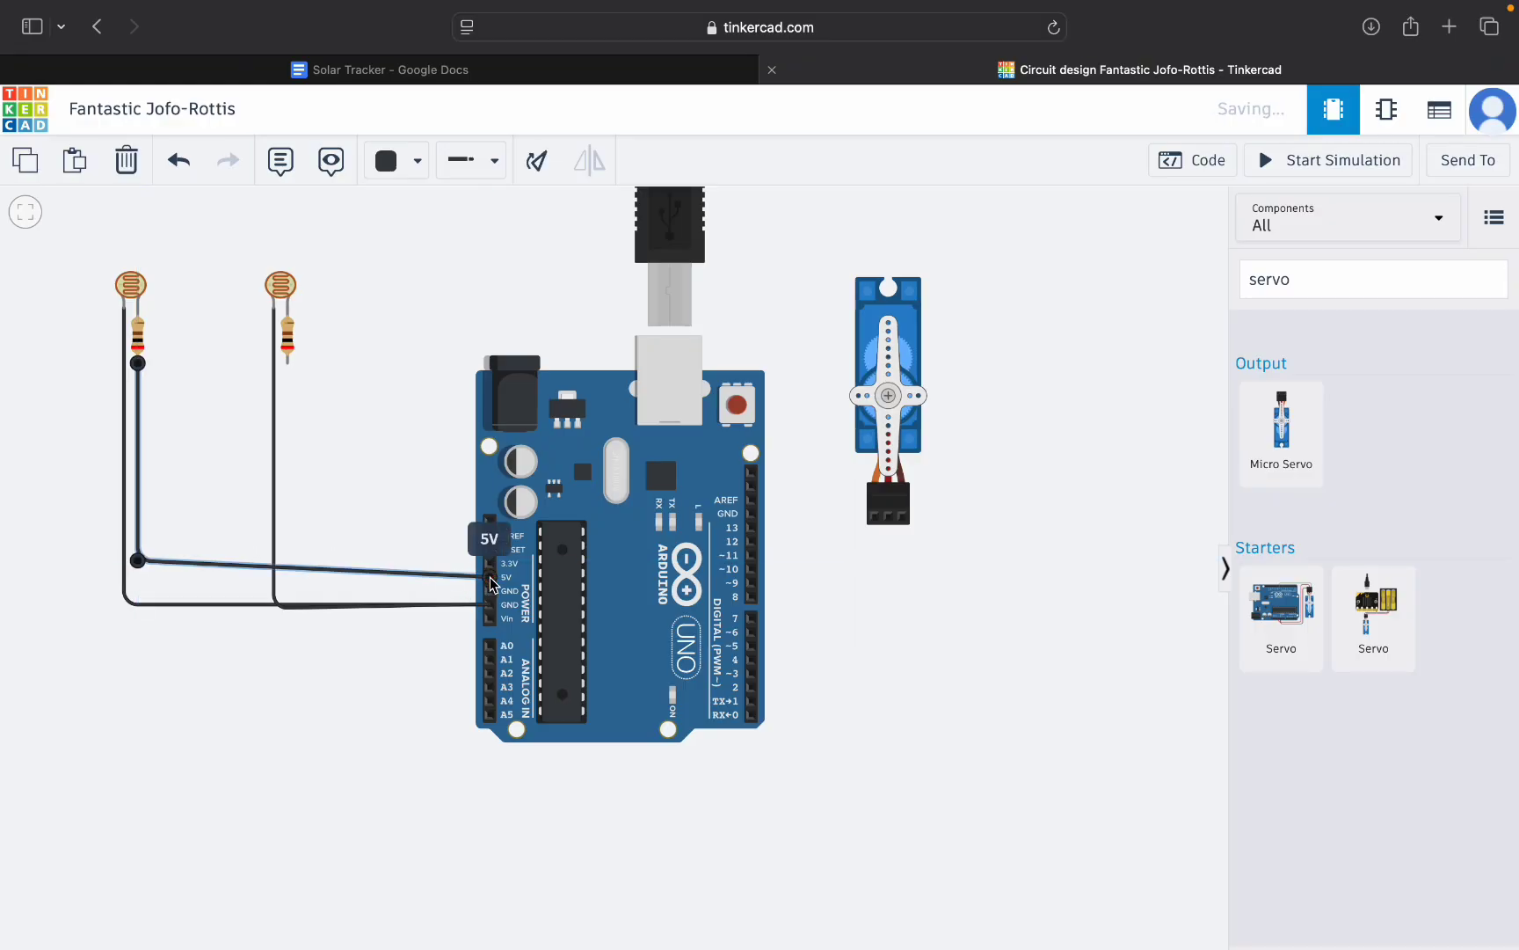
click(417, 161)
click(423, 272)
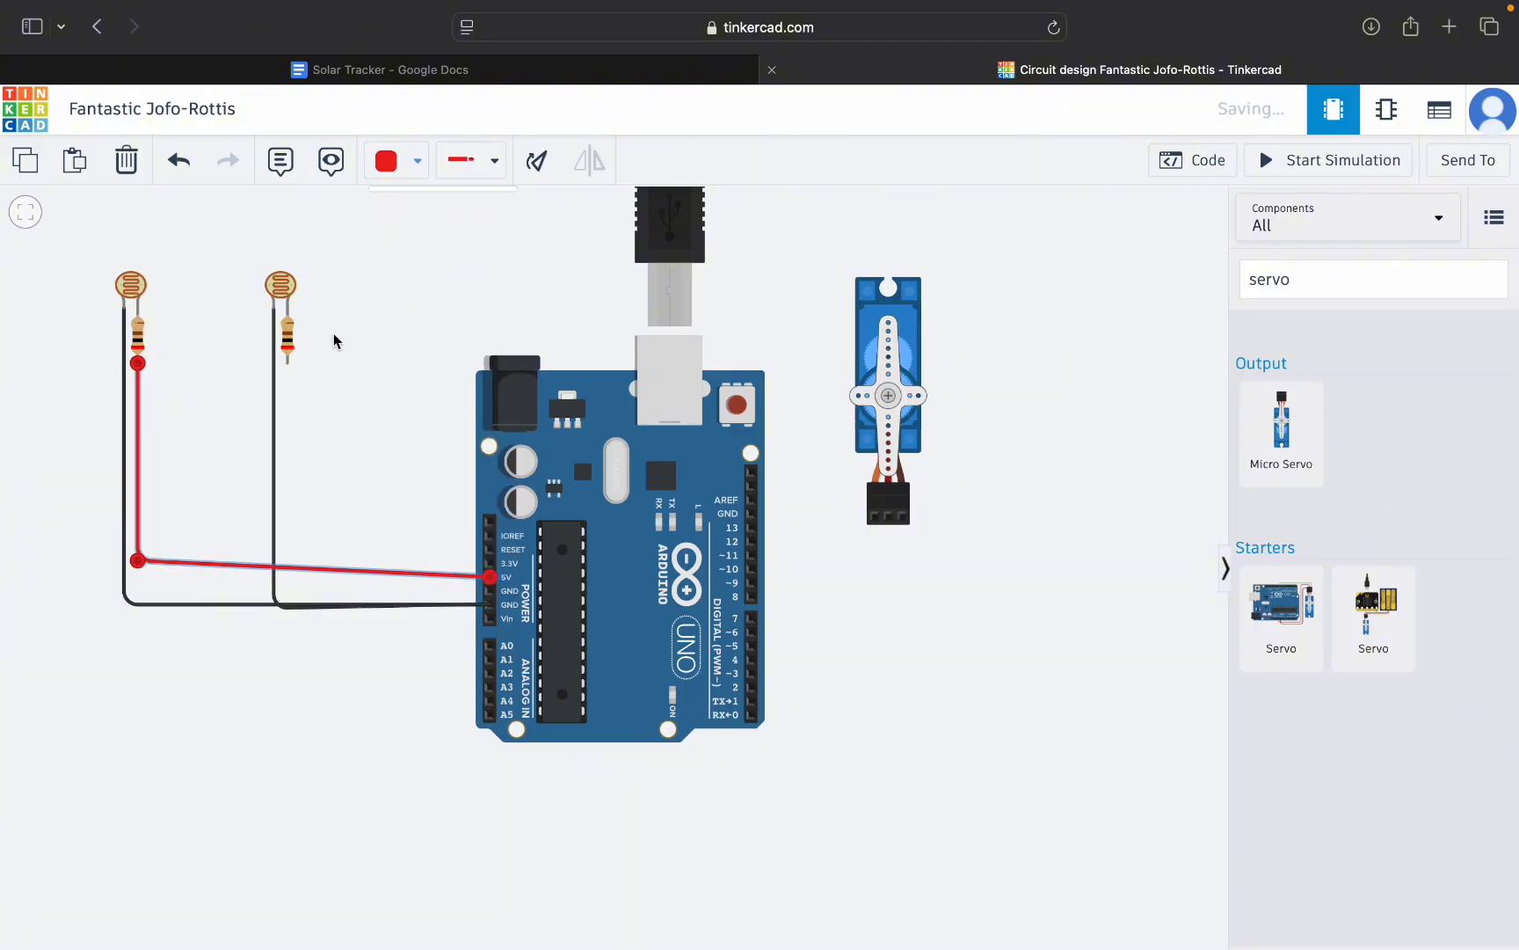
drag(138, 564, 138, 577)
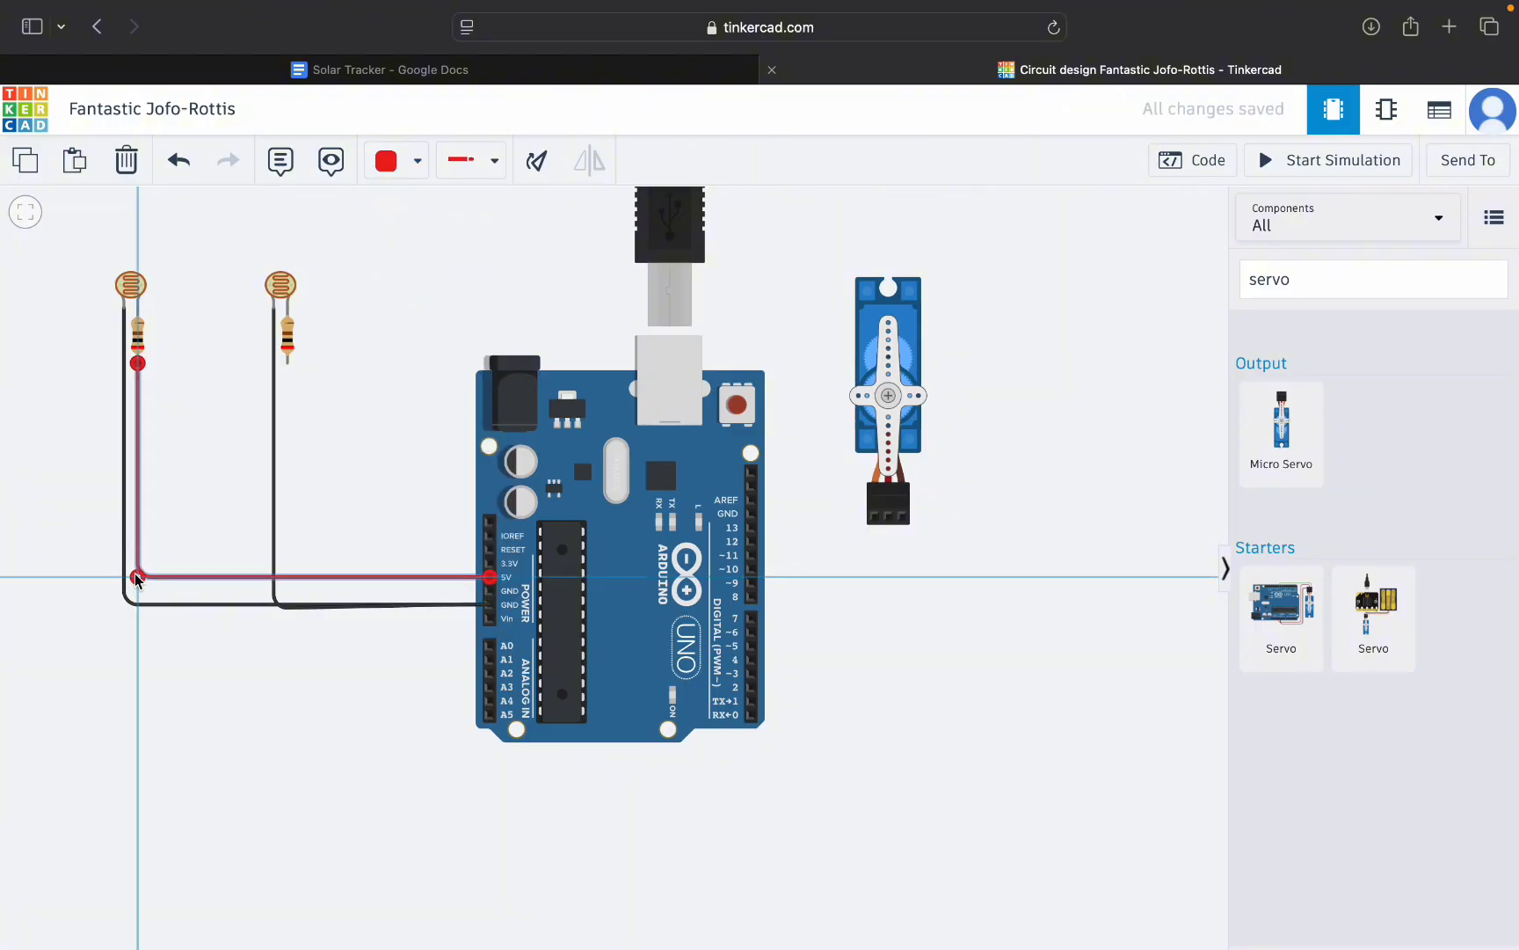
Connect the lower end of the resistor nearer the Arduino to the 5V pin with a red wire, and deselect it.
click(417, 161)
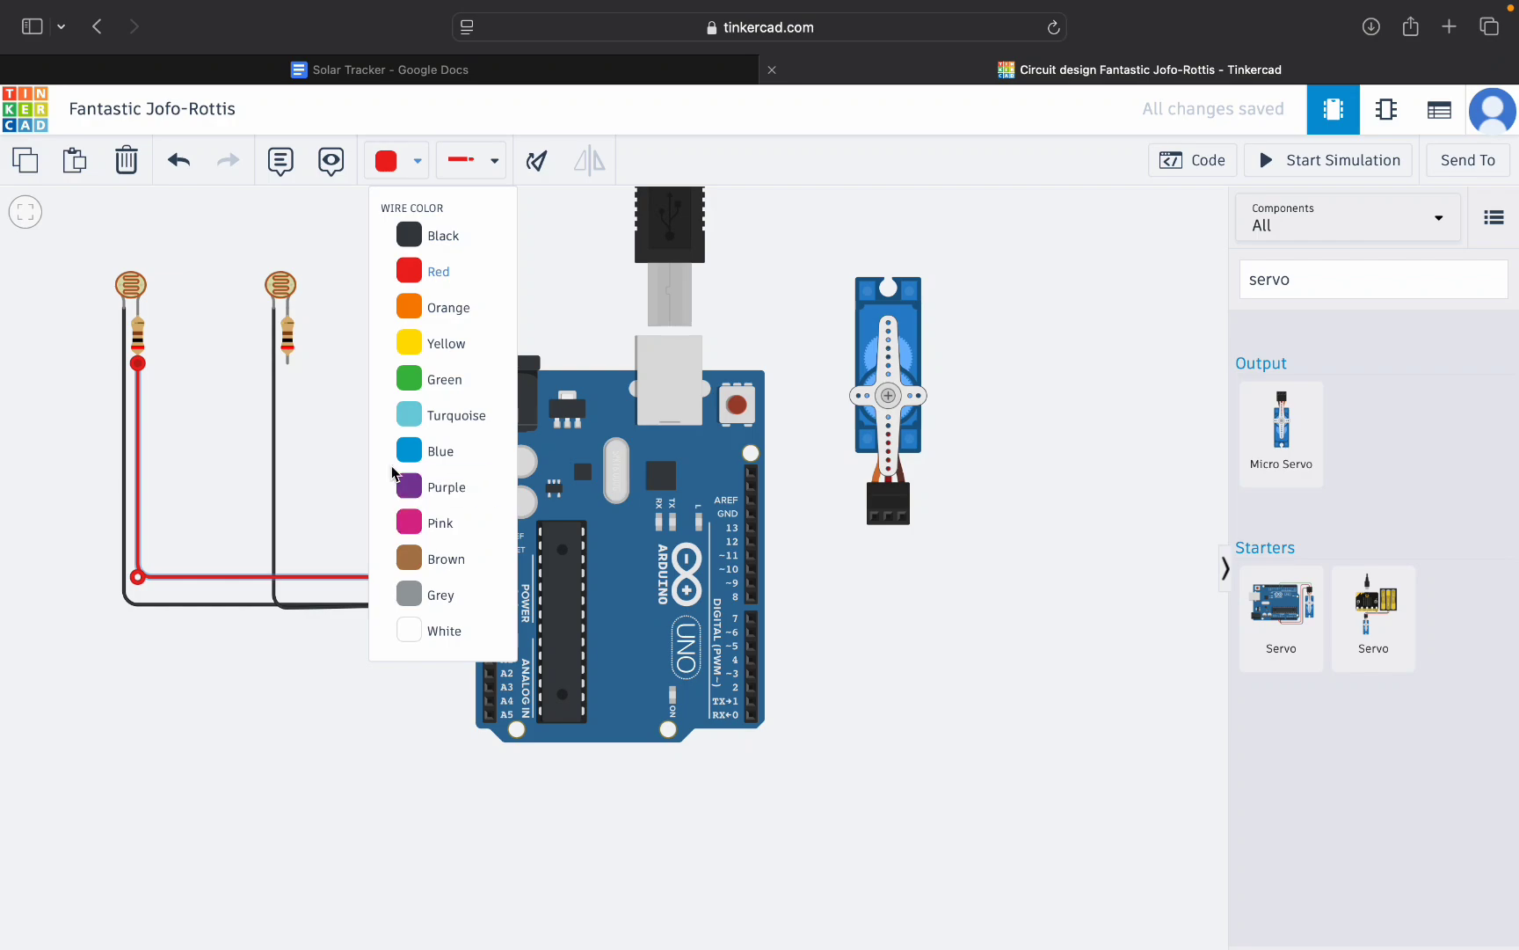
click(320, 407)
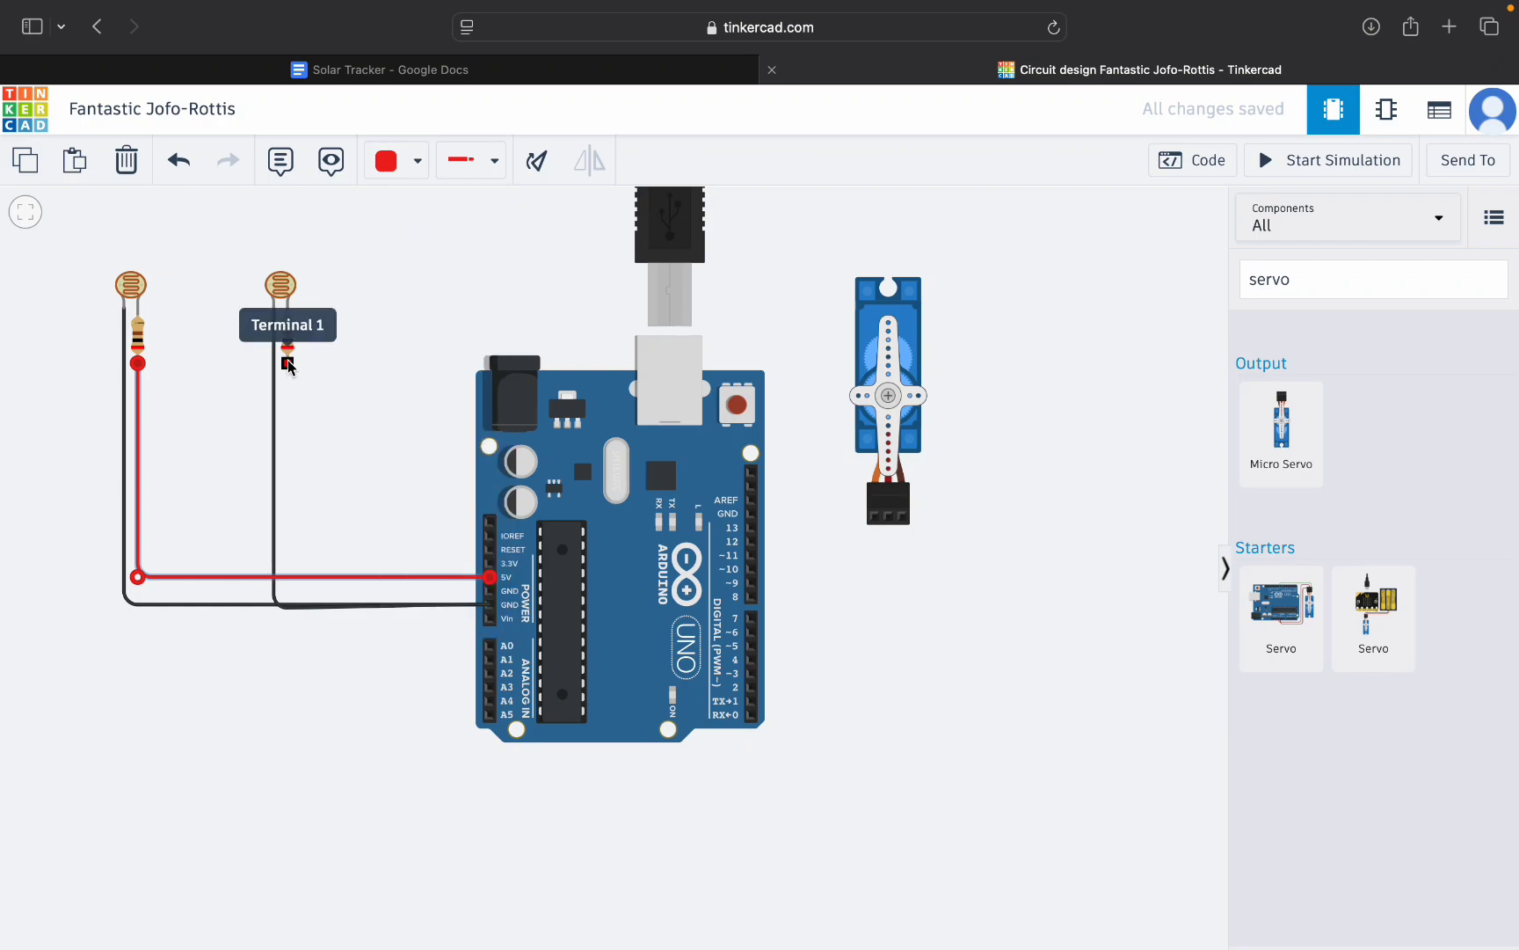
click(288, 360)
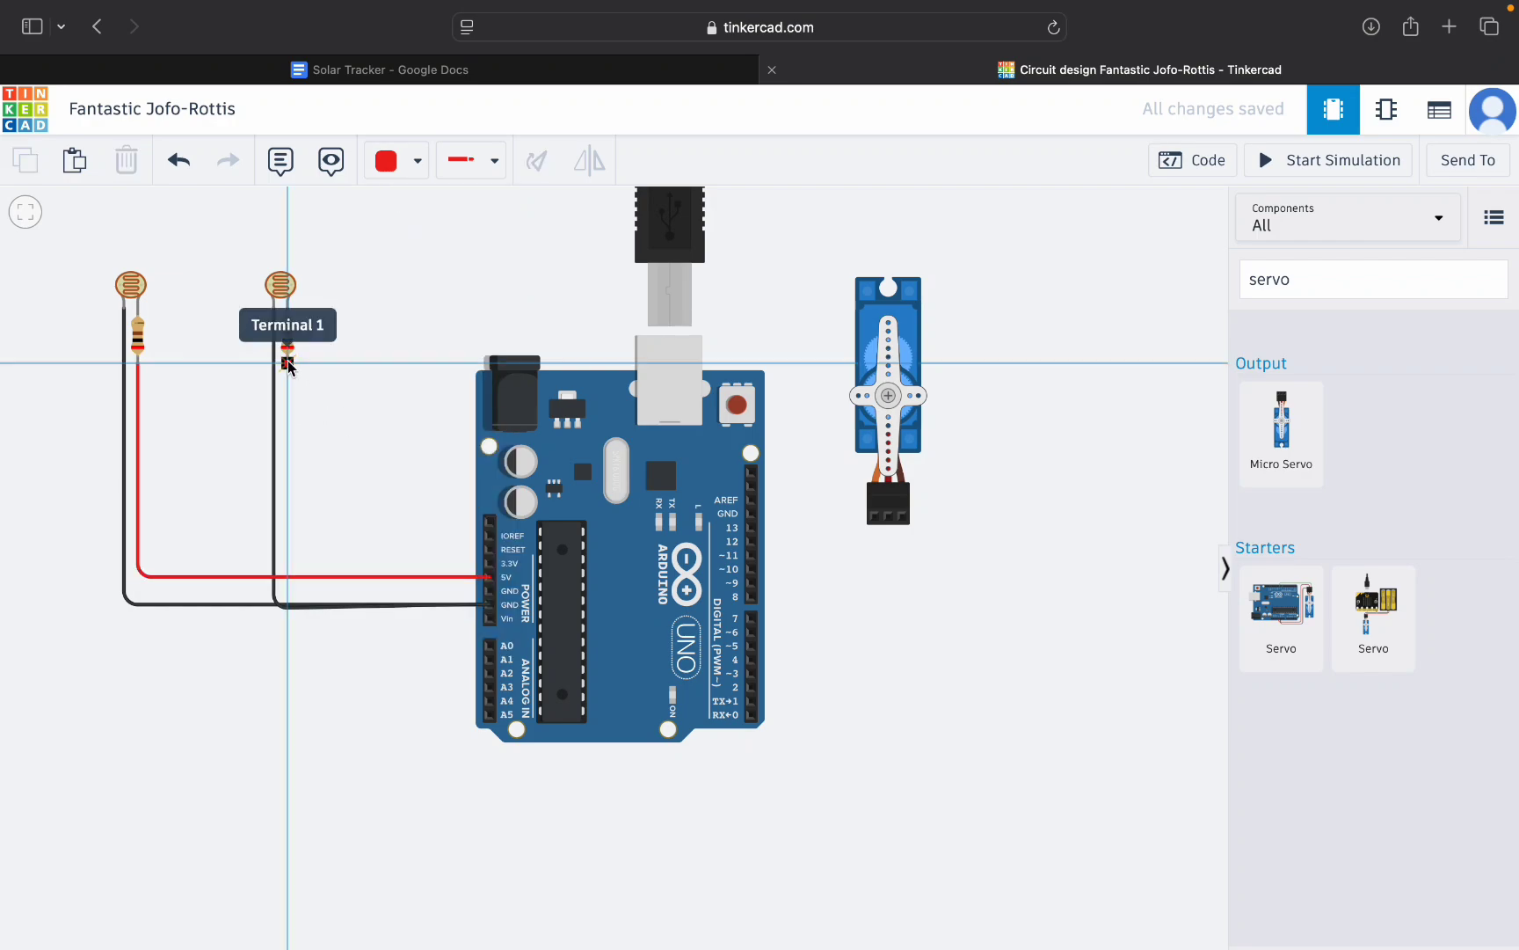
click(293, 572)
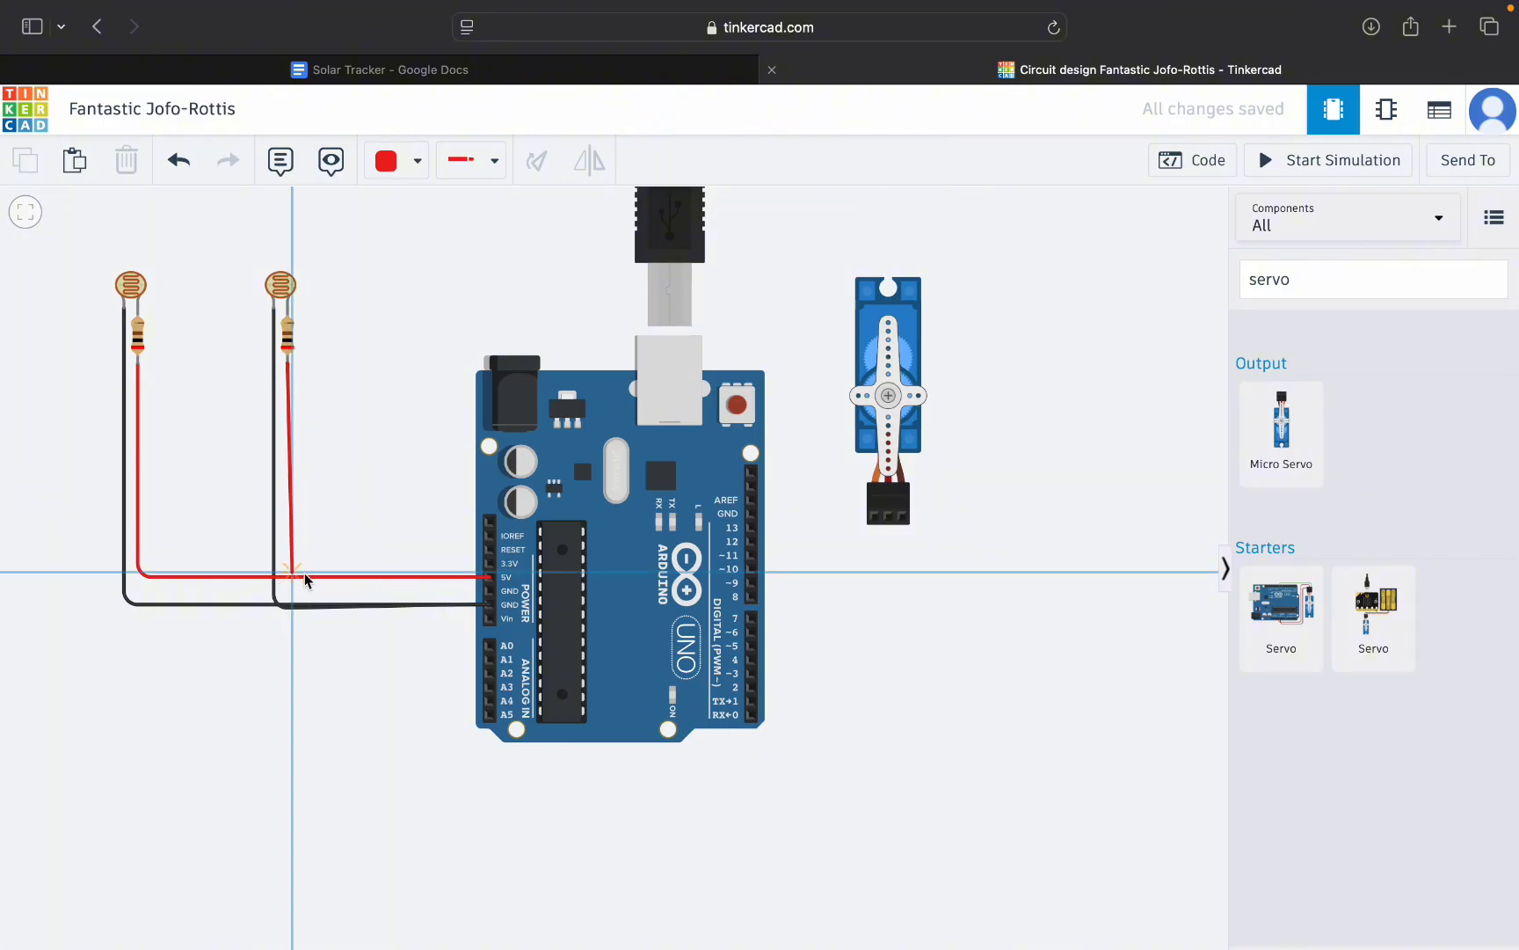
click(490, 578)
click(380, 466)
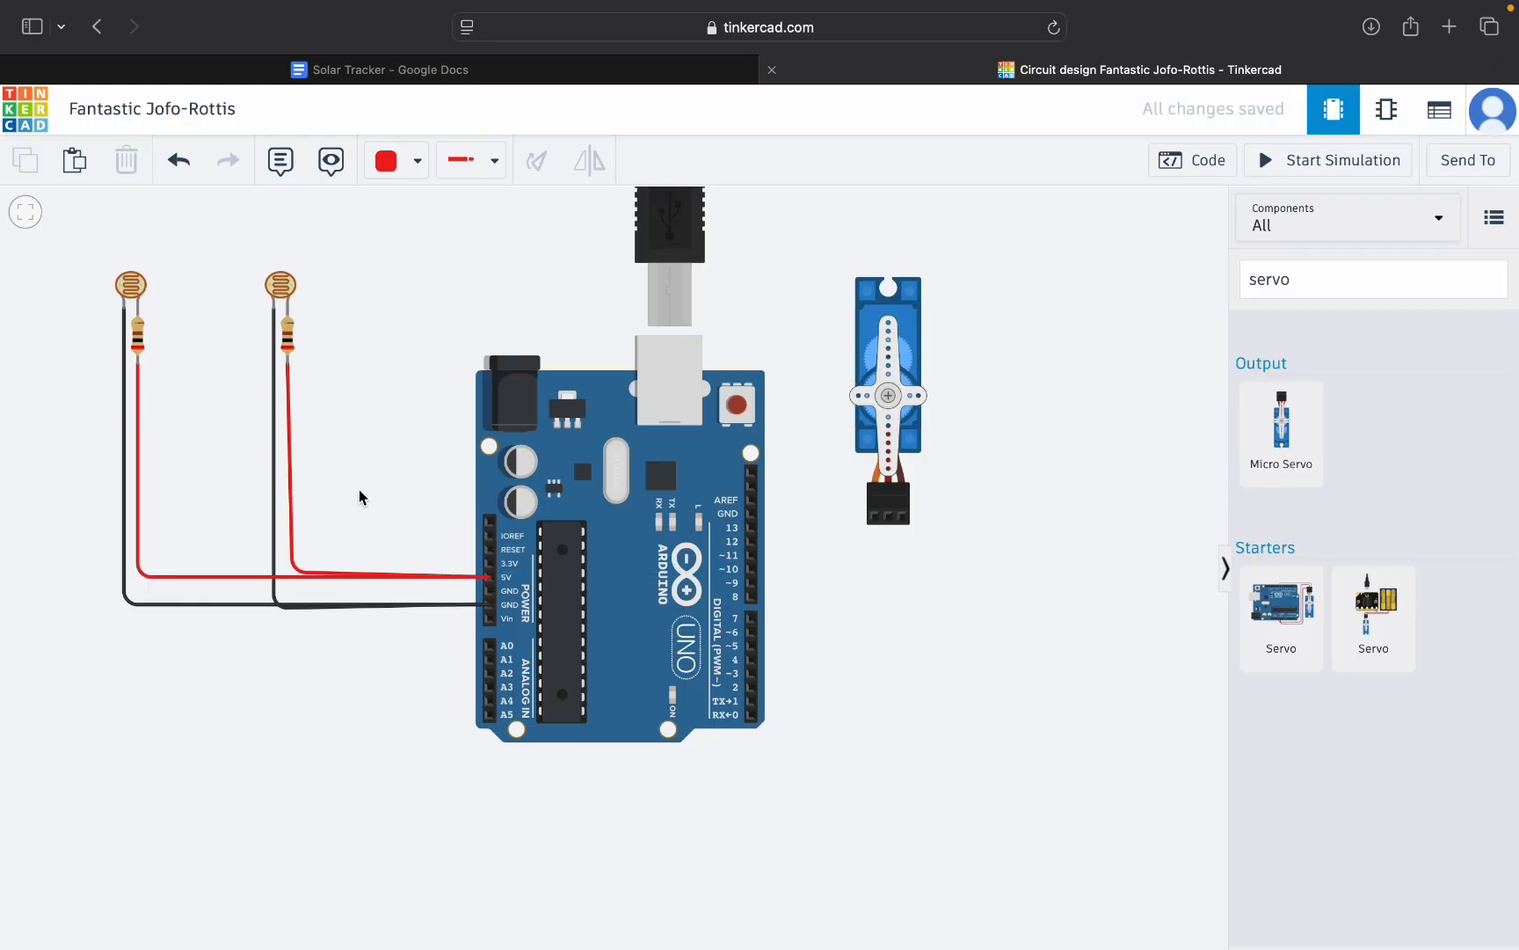
Following the reference circuit, connect the outer photoresistor's Terminal 2 to analog pin A0 with a purple, right-angled wire, and deselect it.
key(ctrl+Left)
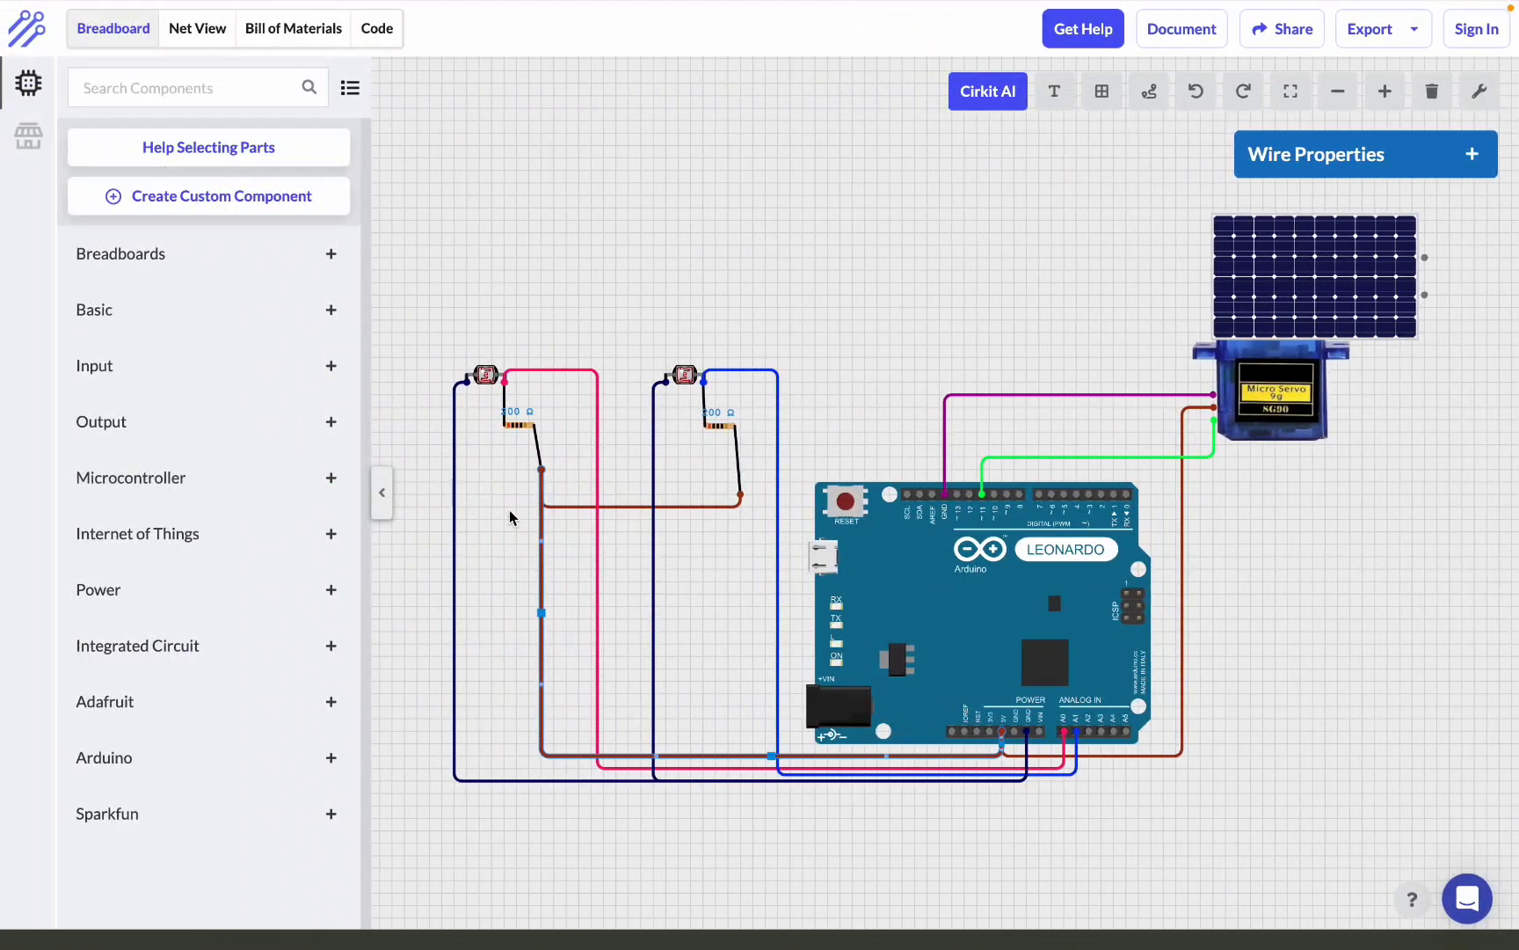
click(493, 378)
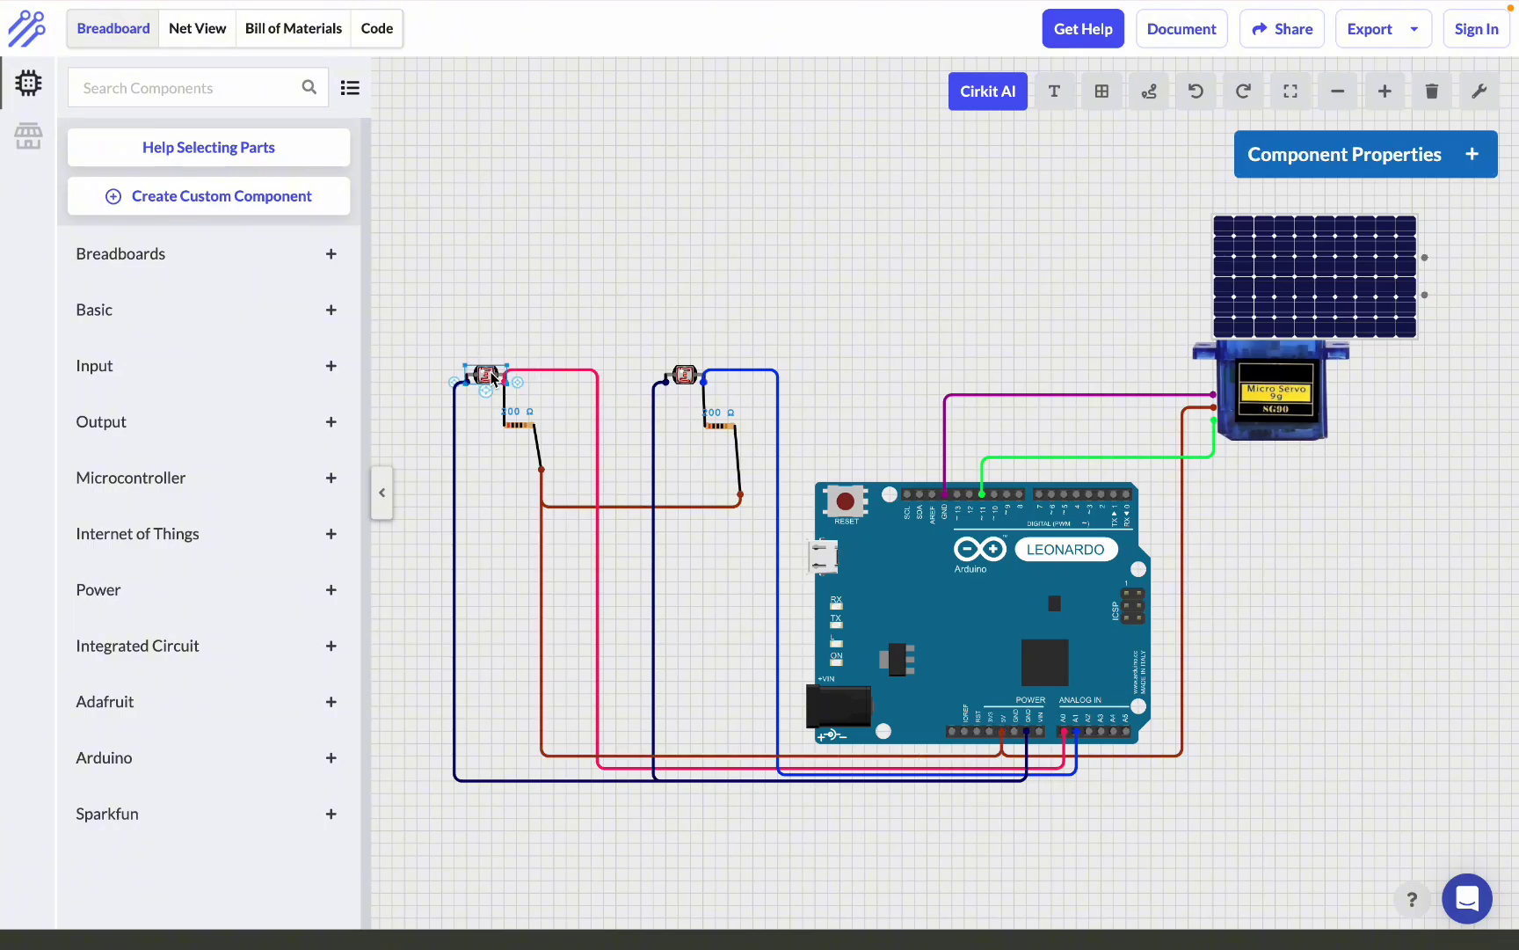
click(541, 371)
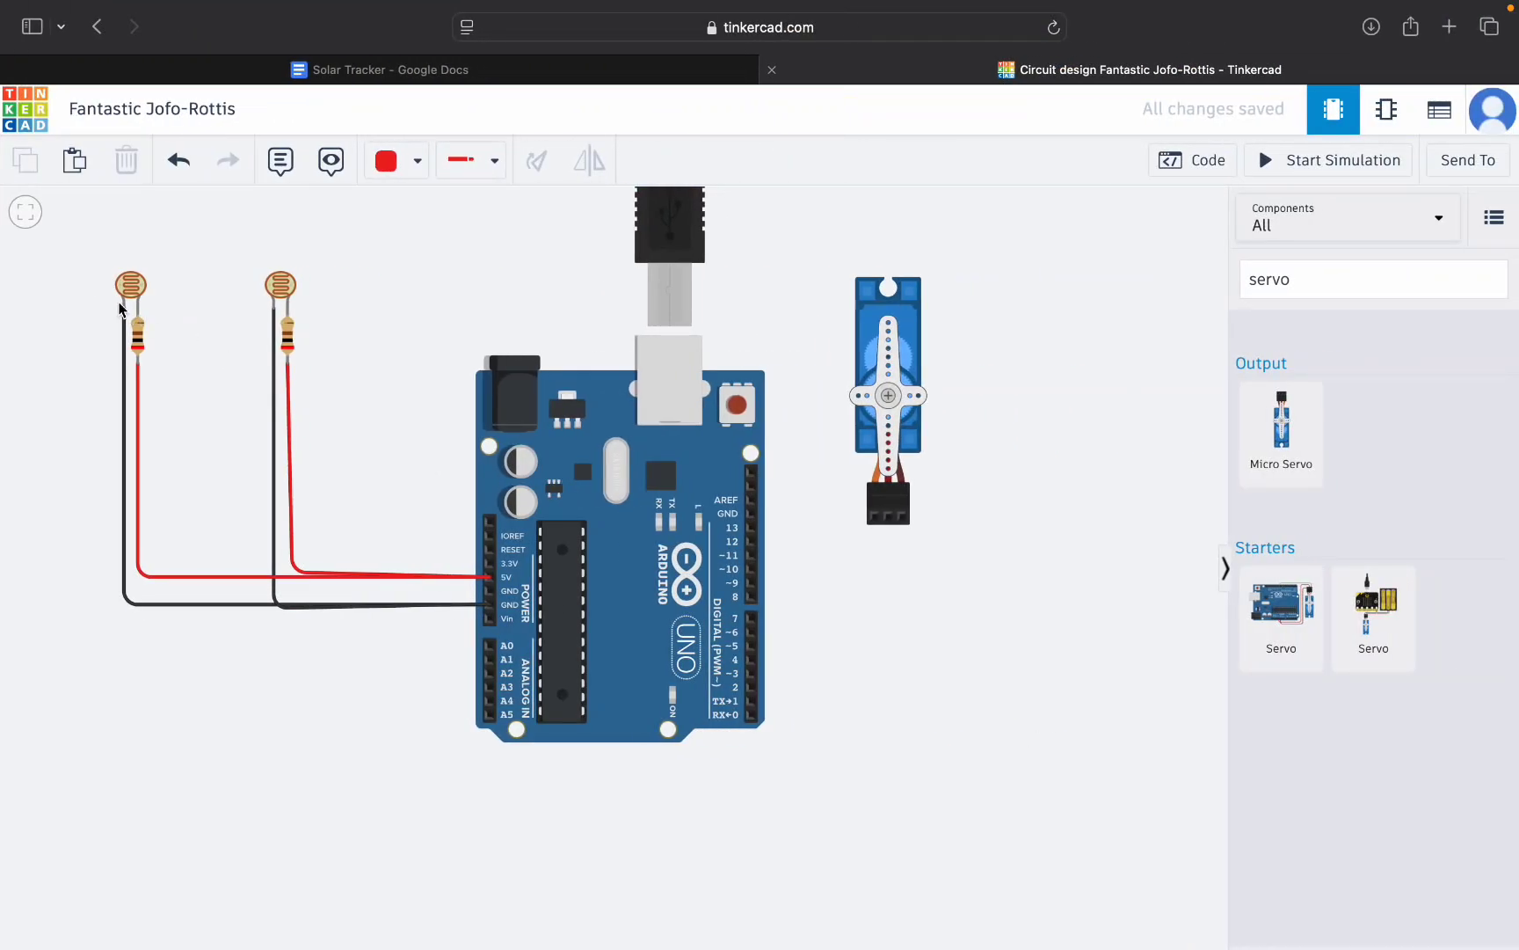
click(139, 307)
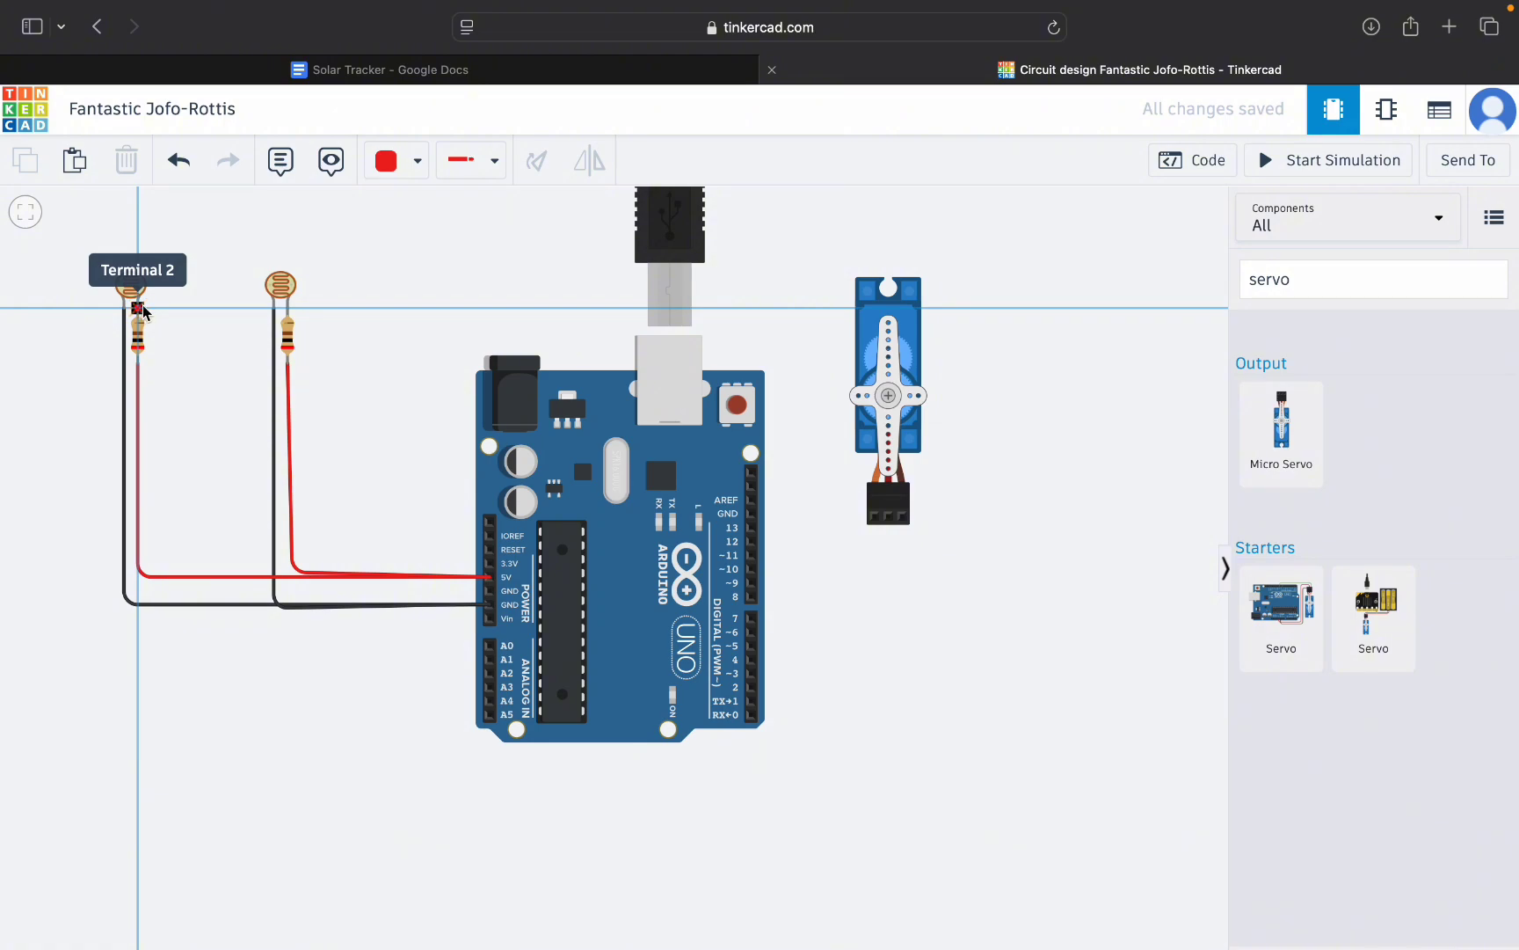
click(201, 309)
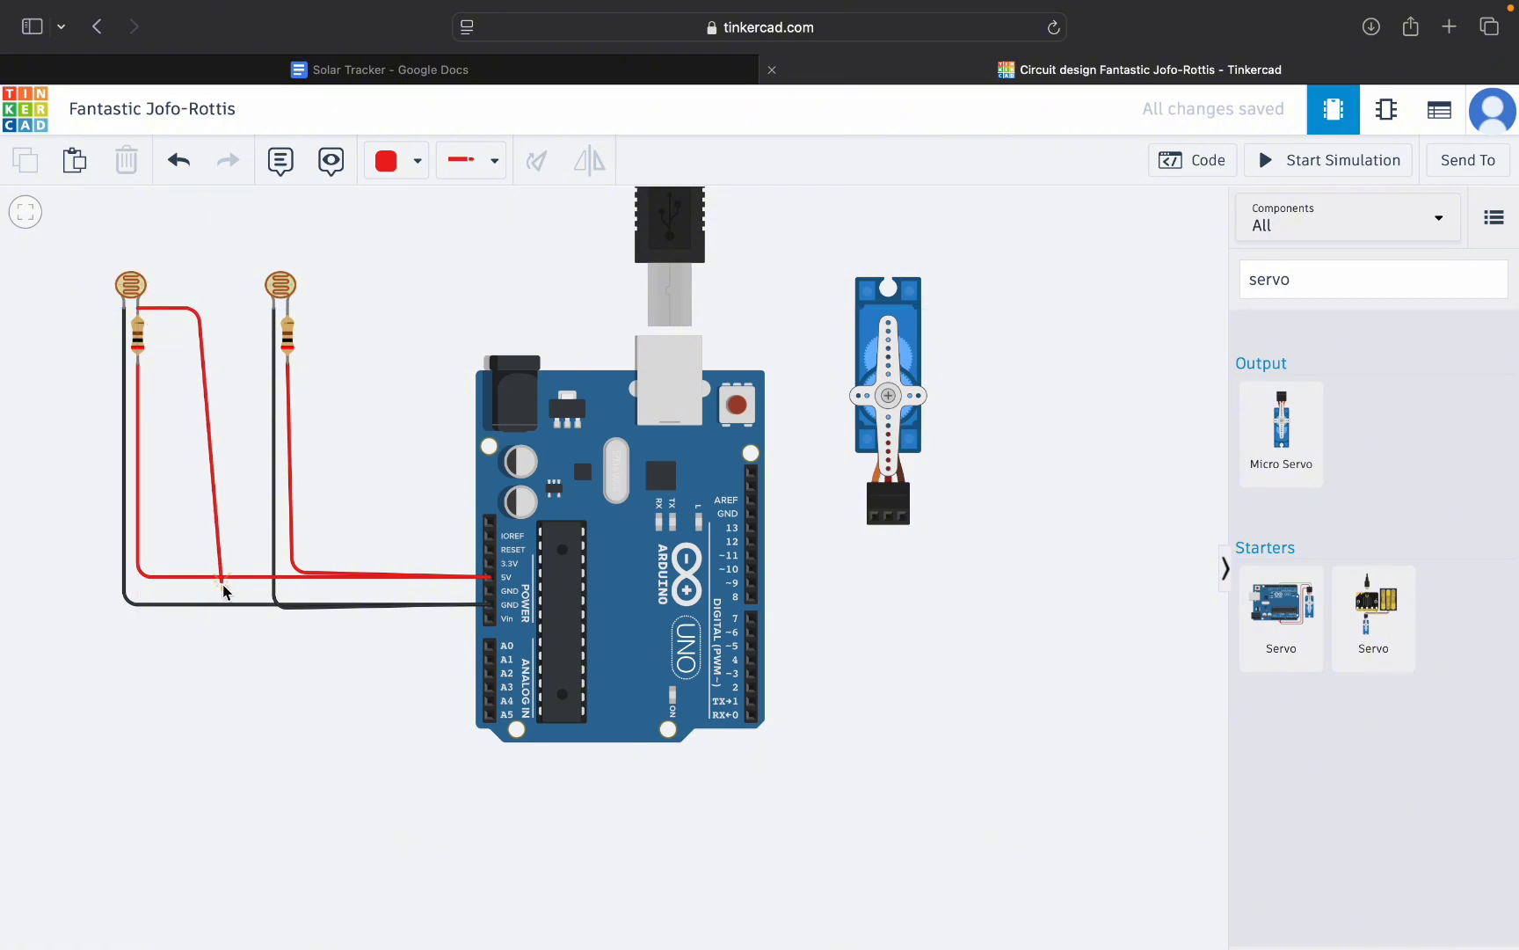
click(201, 654)
click(475, 644)
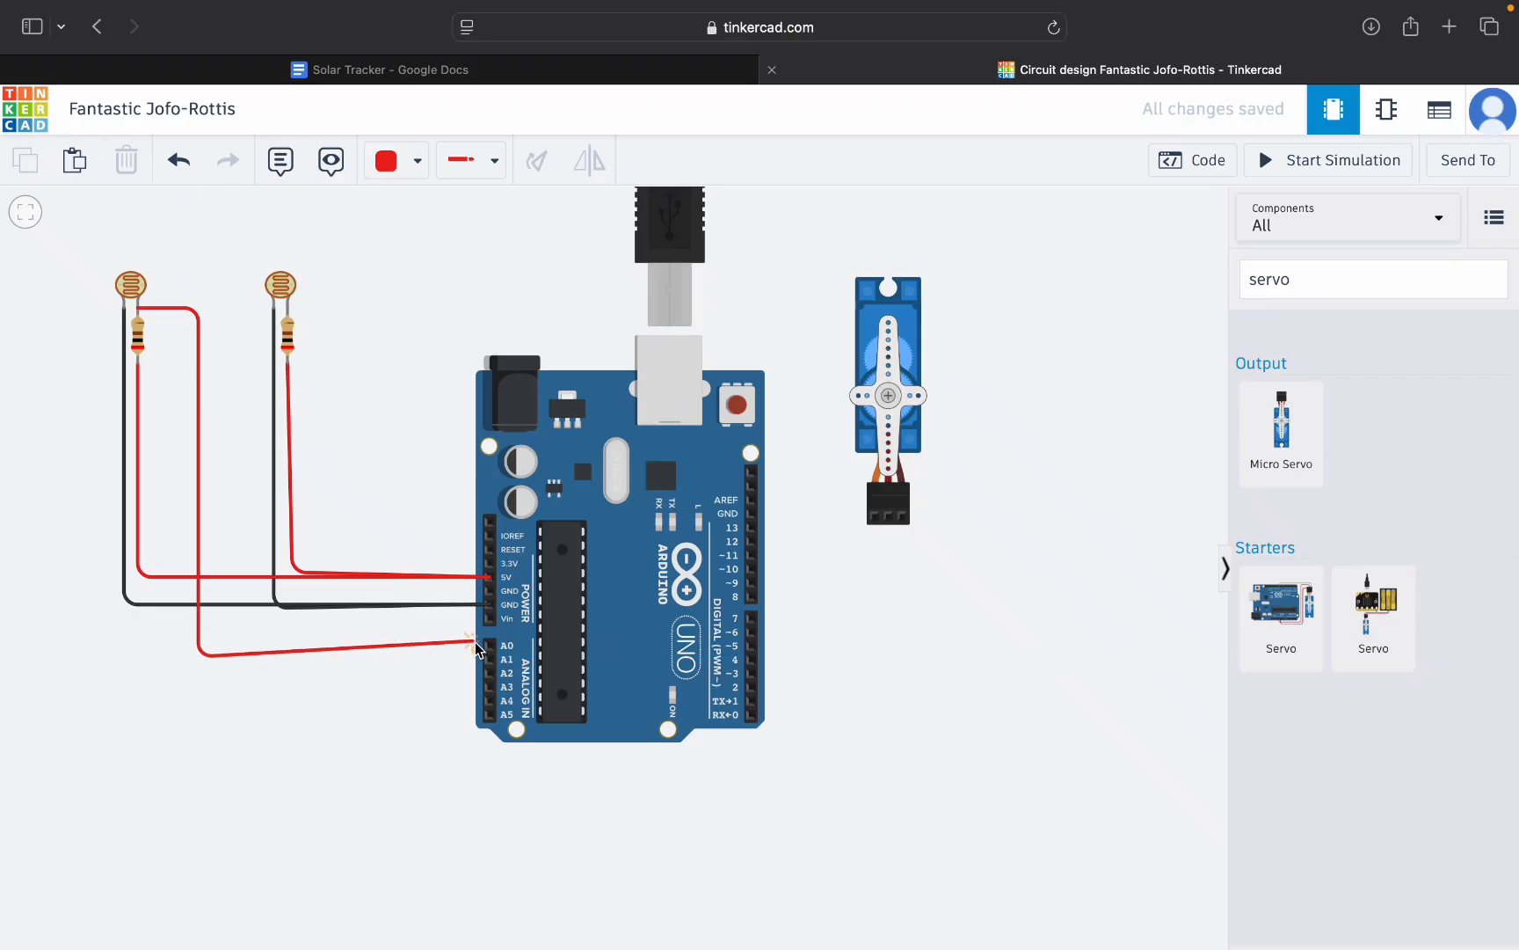
click(489, 647)
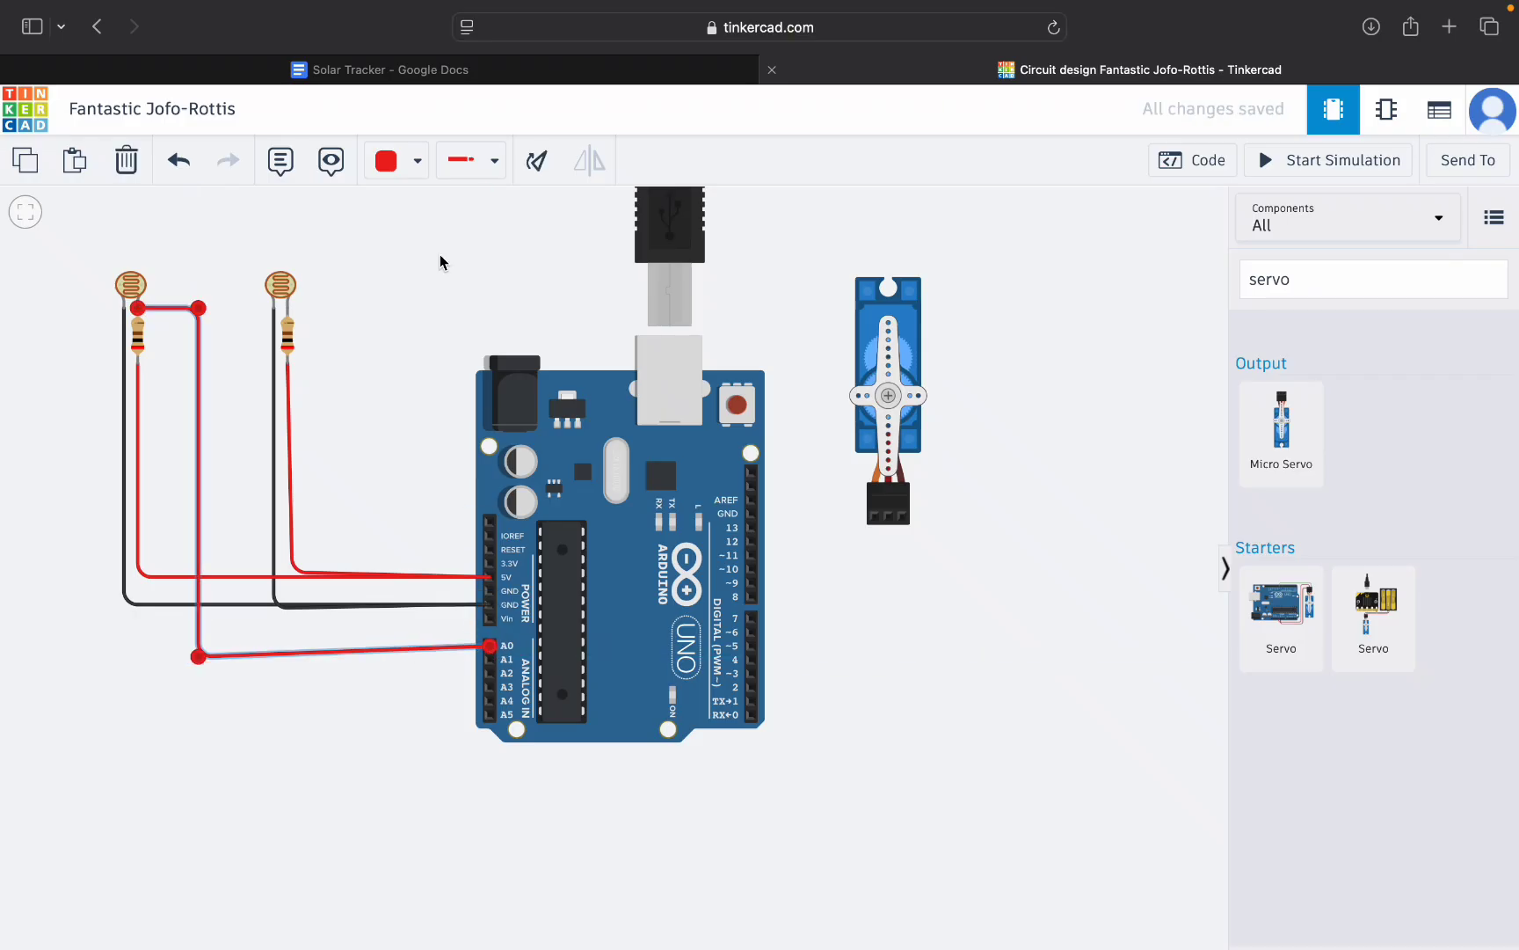
click(417, 161)
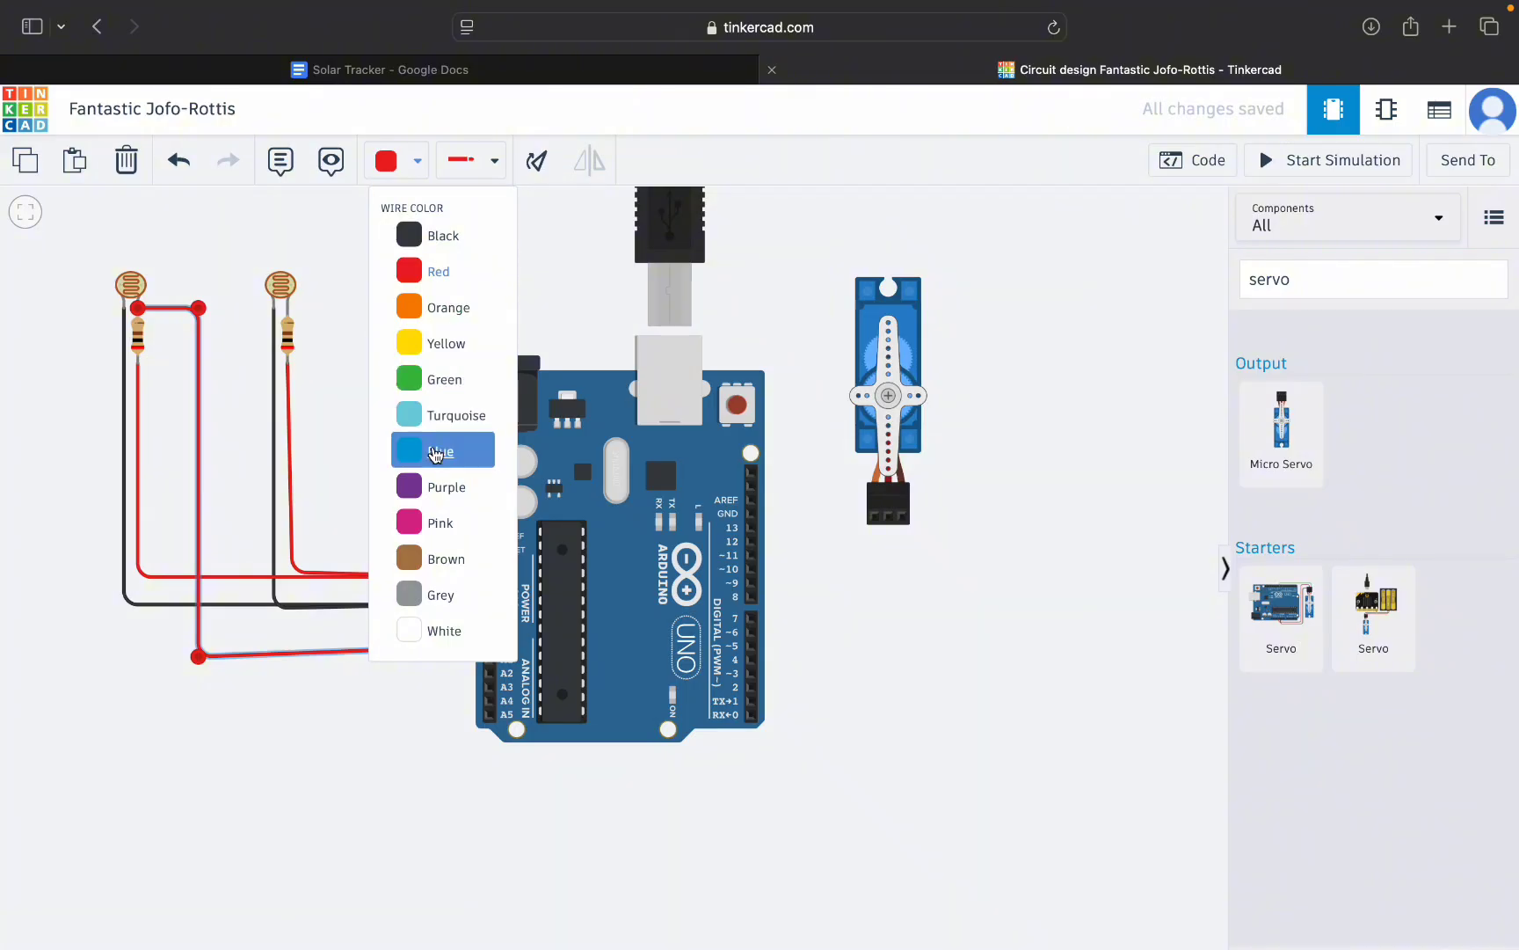
click(433, 486)
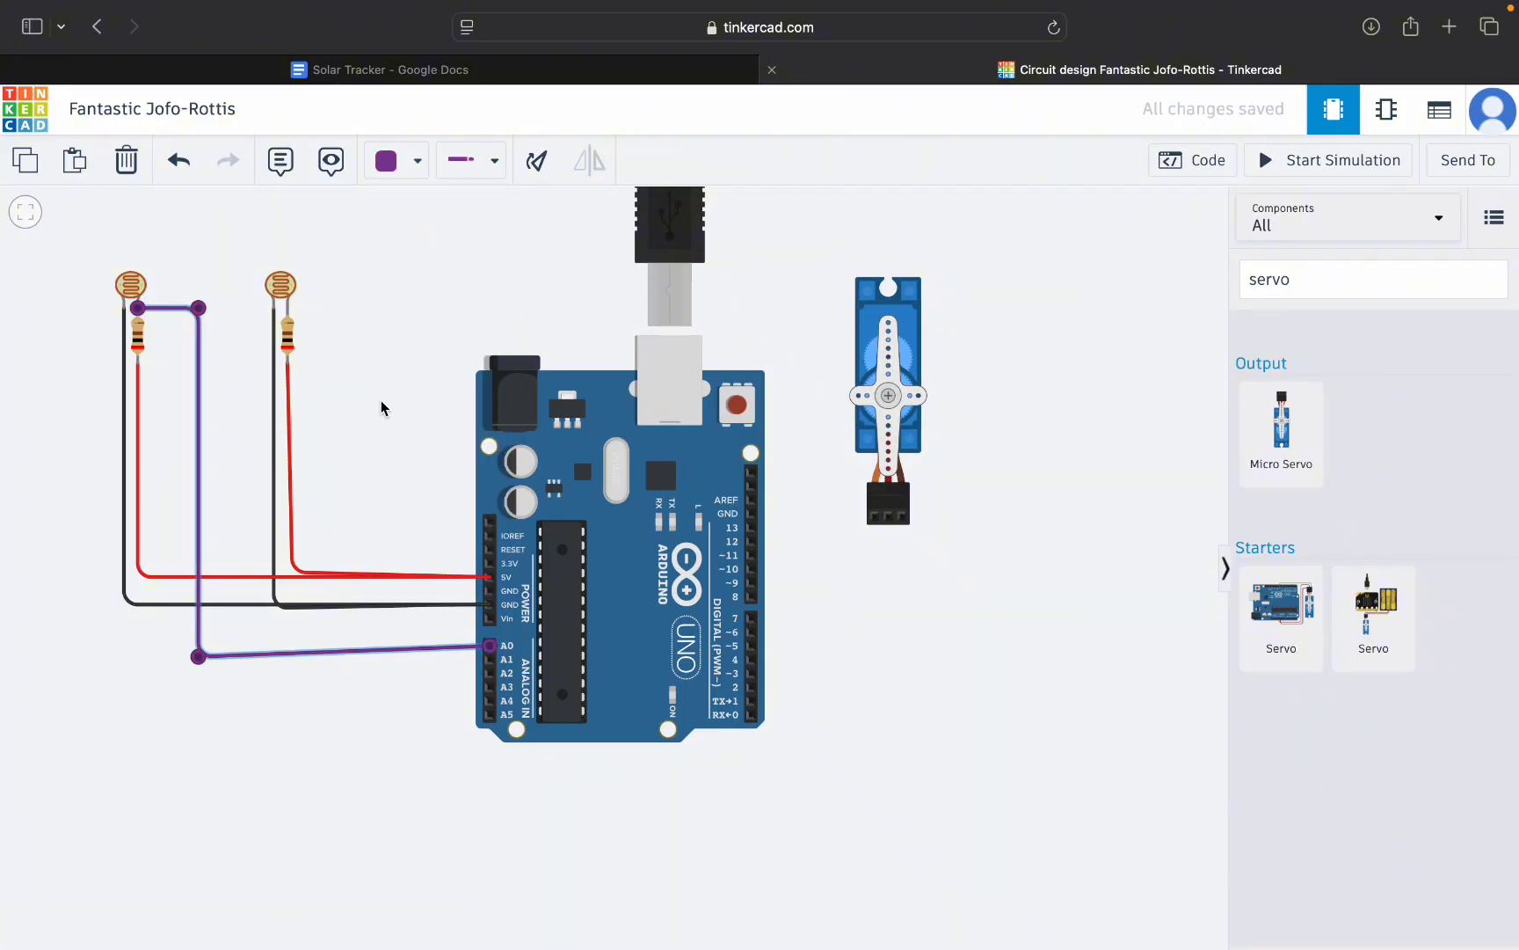
click(350, 346)
Connect Terminal 2 of the photoresistor nearer the Arduino to analog pin A1 with an orange, right-angled wire, and deselect it.
click(288, 309)
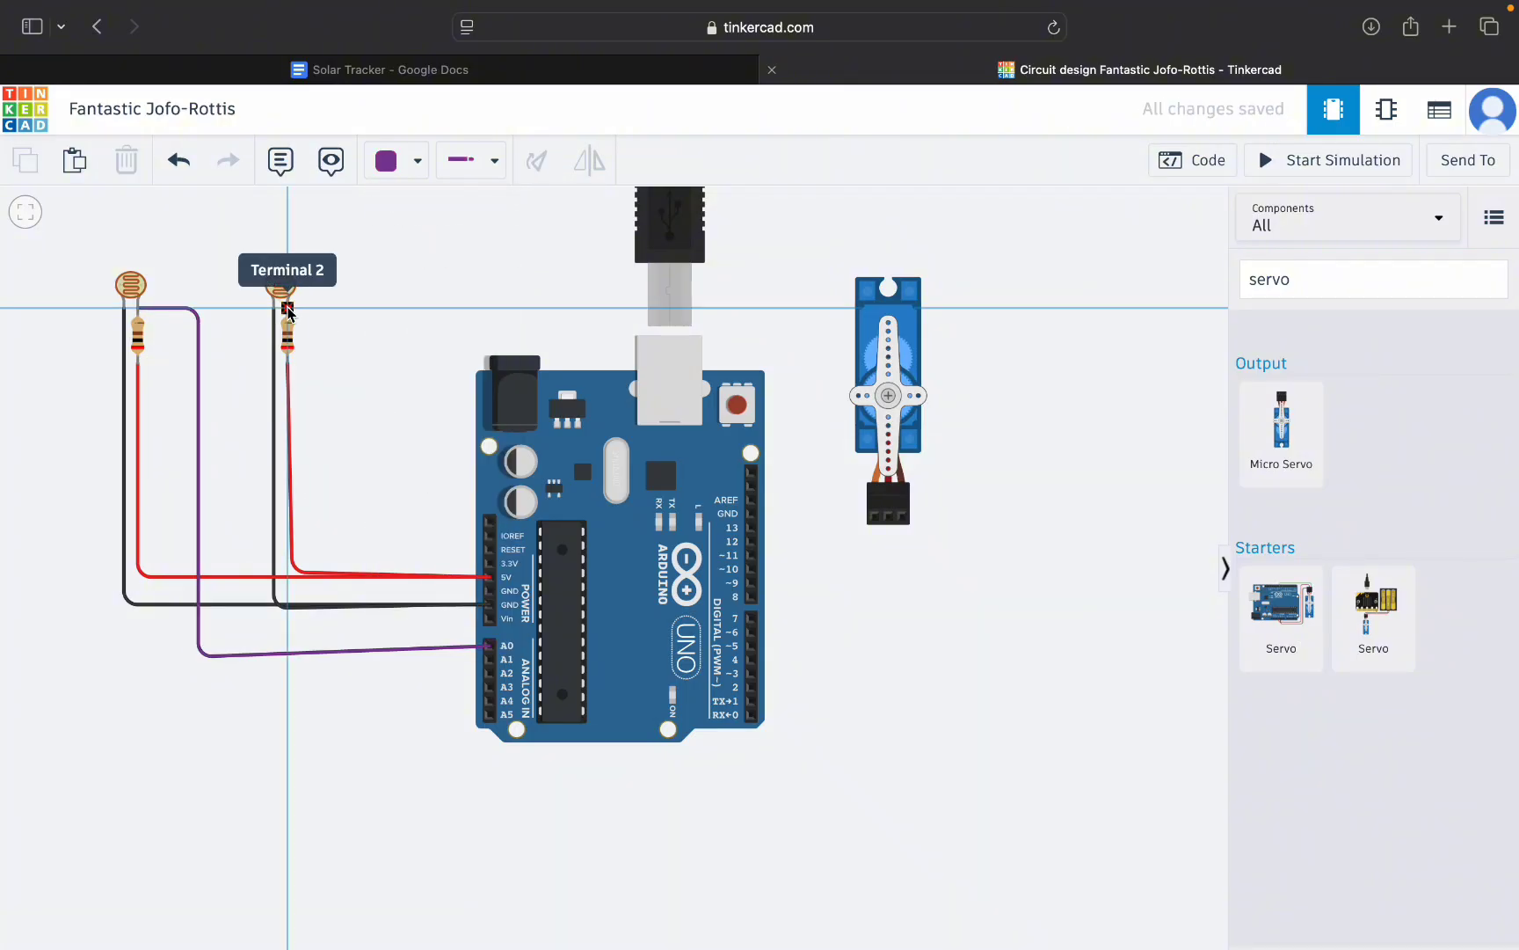
click(360, 309)
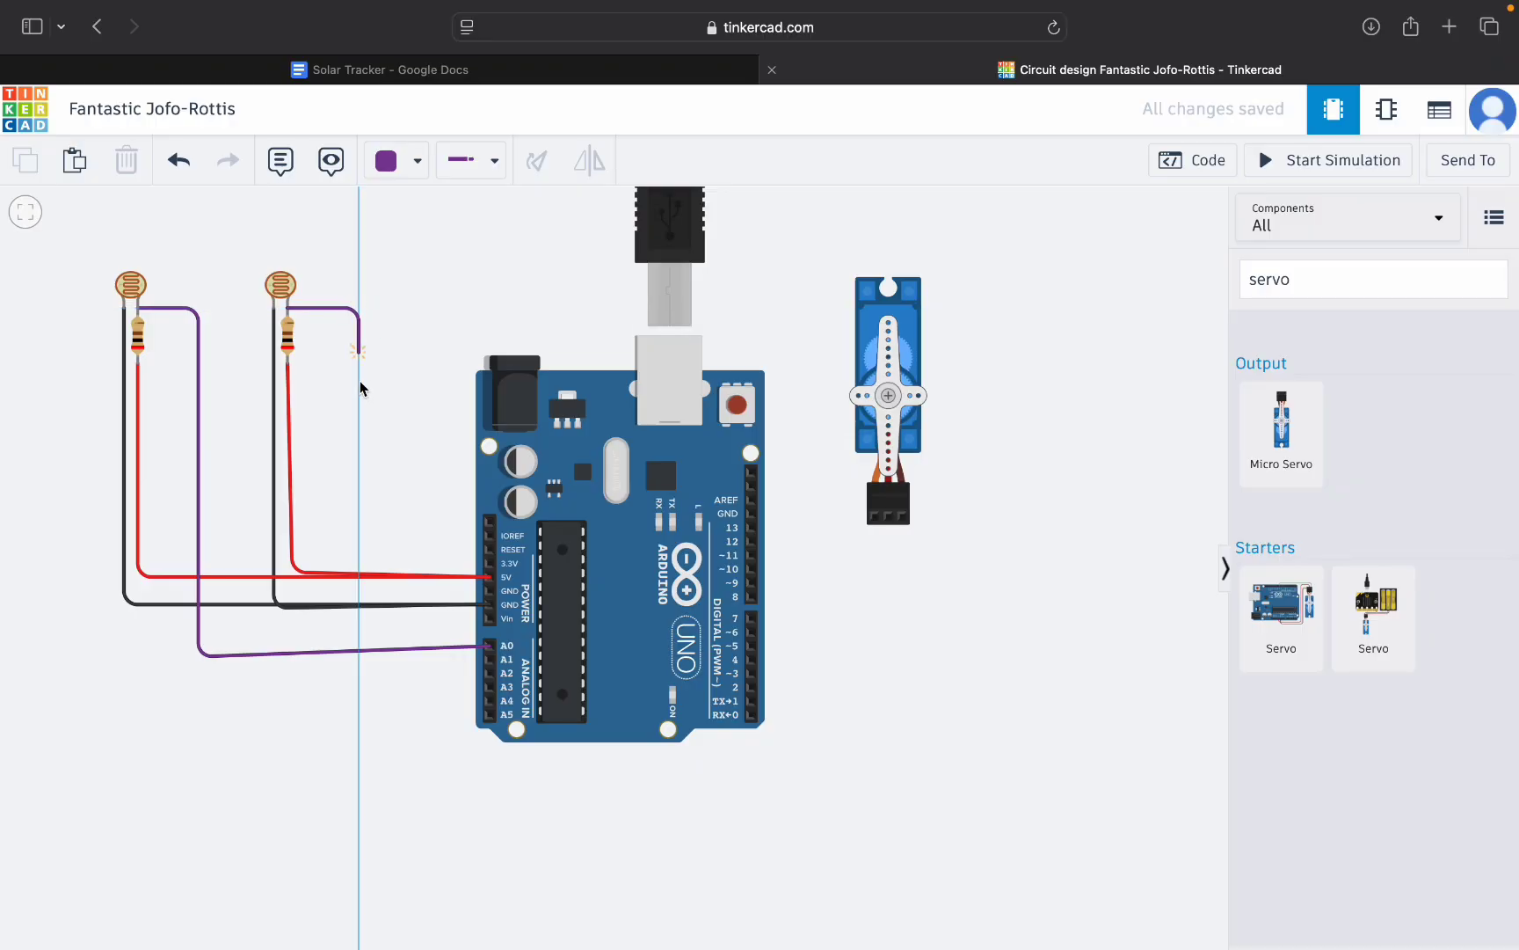
click(359, 668)
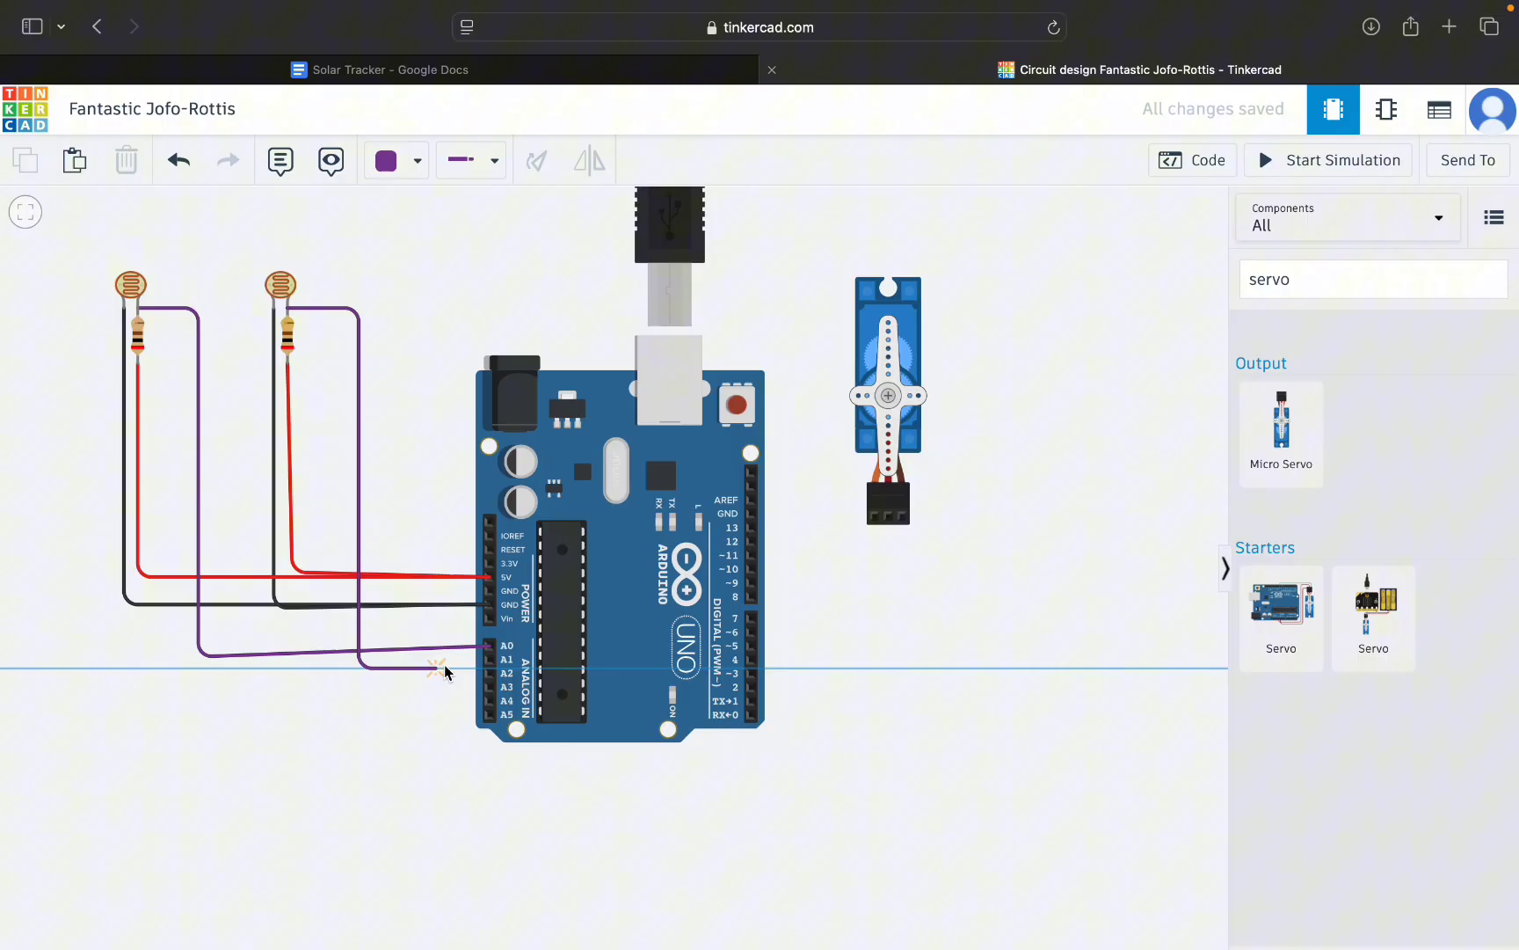
click(490, 660)
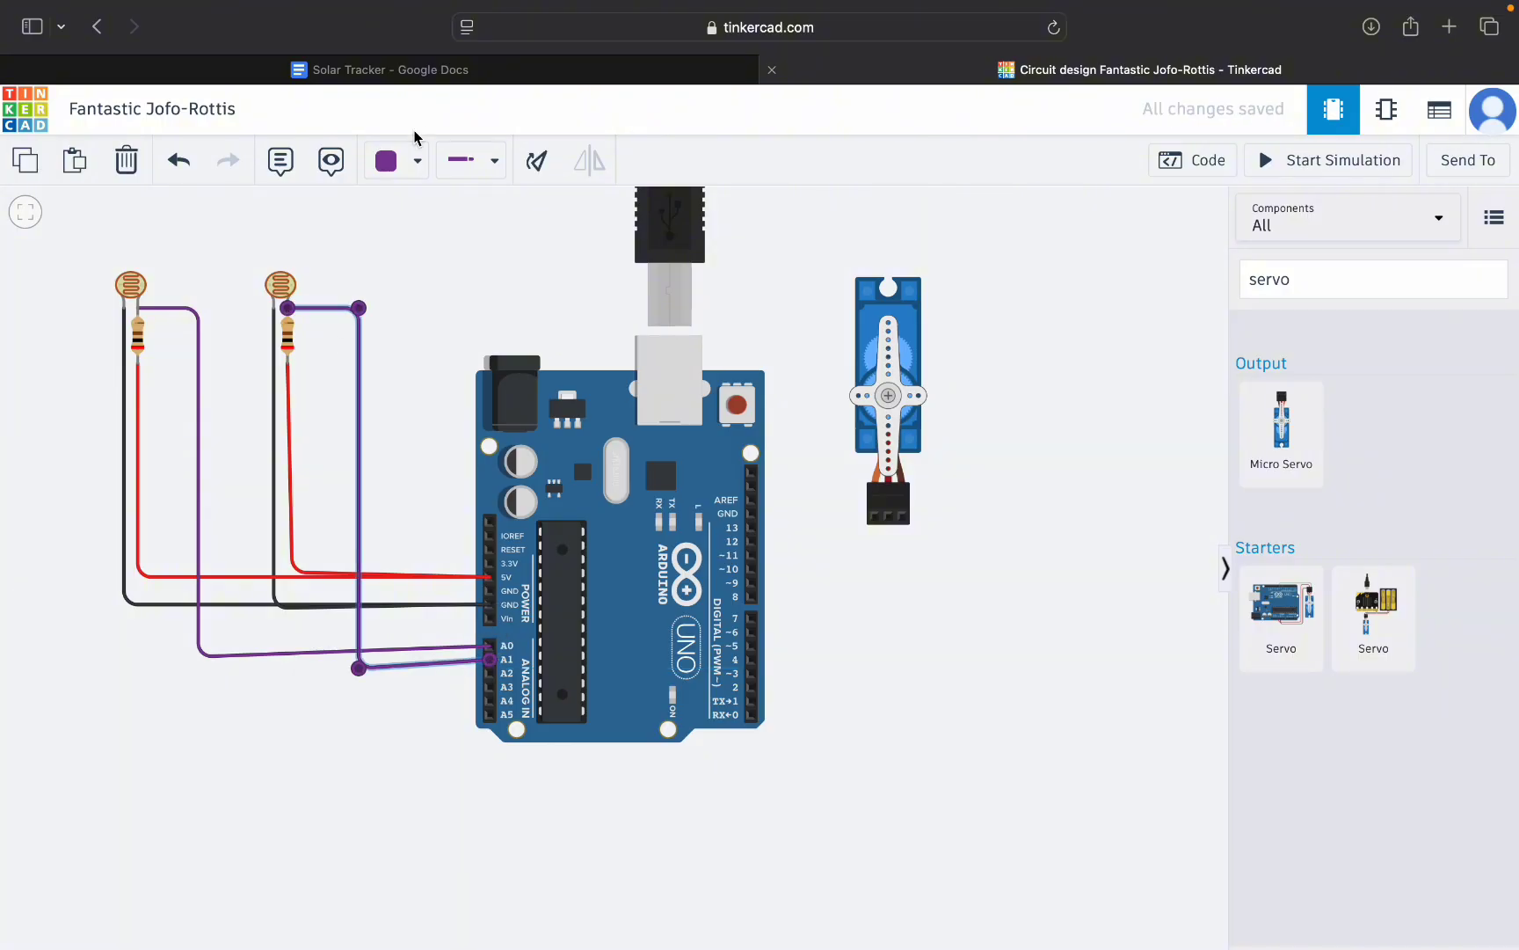
click(406, 162)
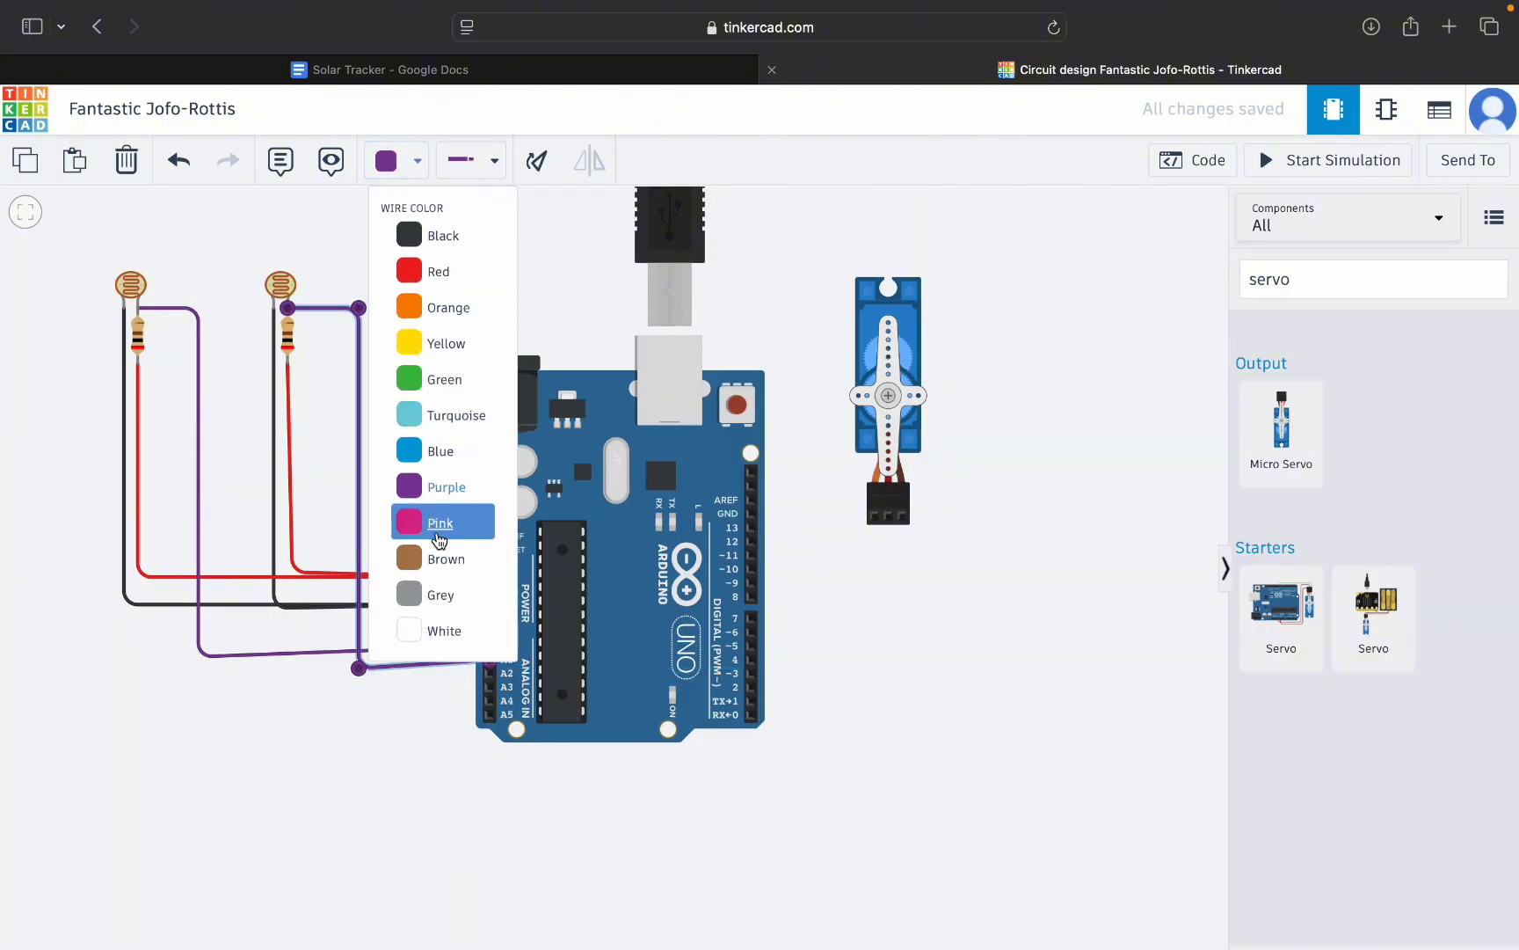
click(424, 306)
click(419, 422)
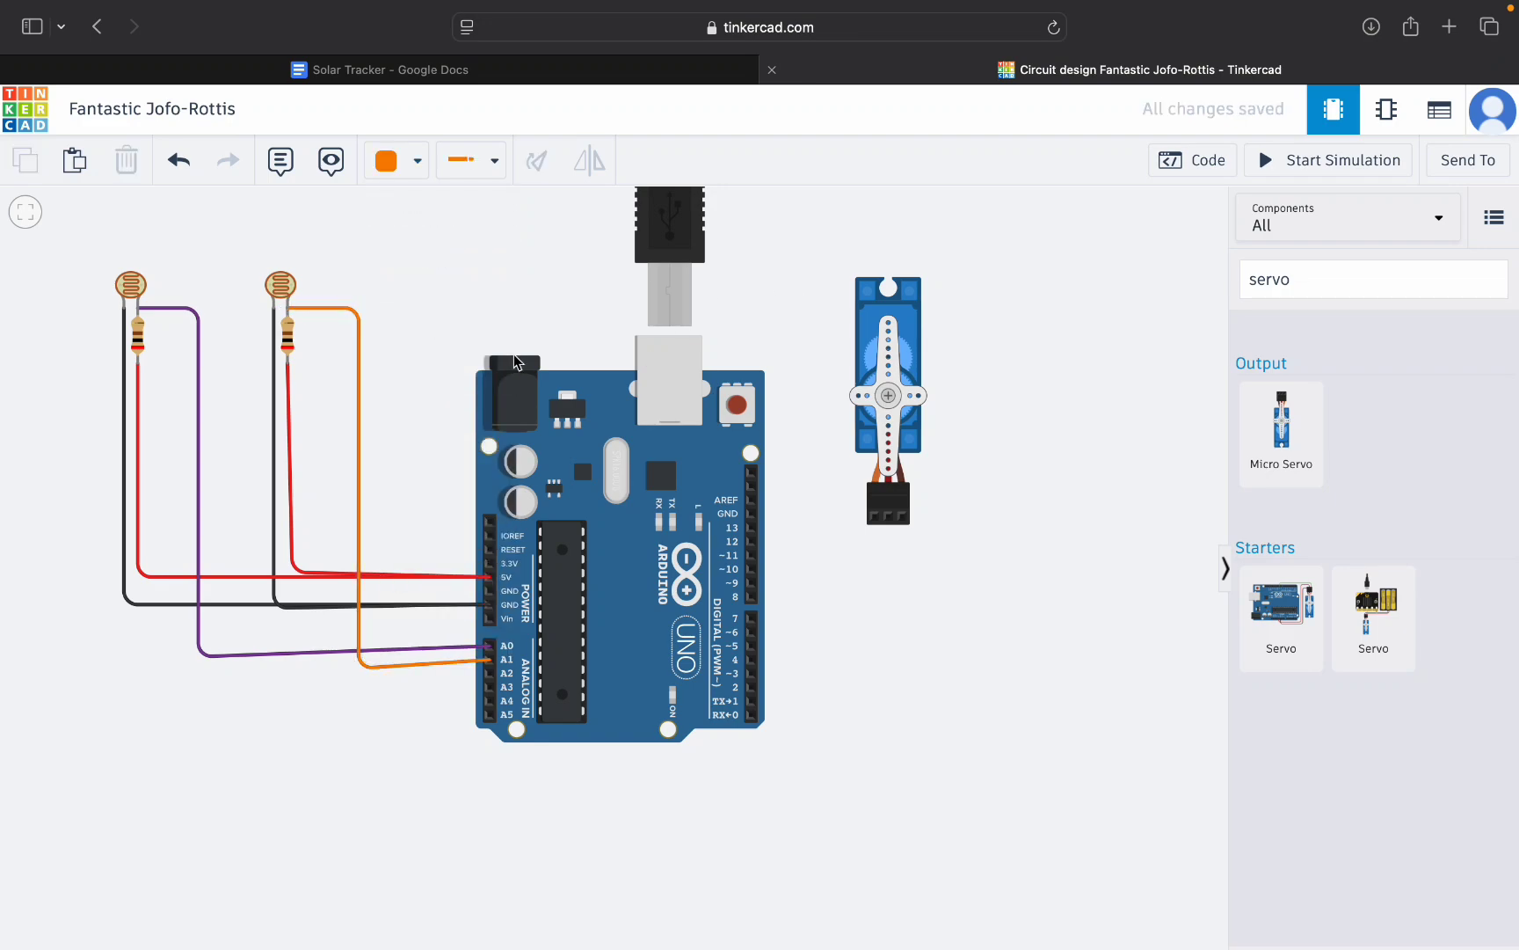
Following the reference circuit, connect the micro servo's Power pin to 5V with a green wire routed around below the Arduino.
key(ctrl+Left)
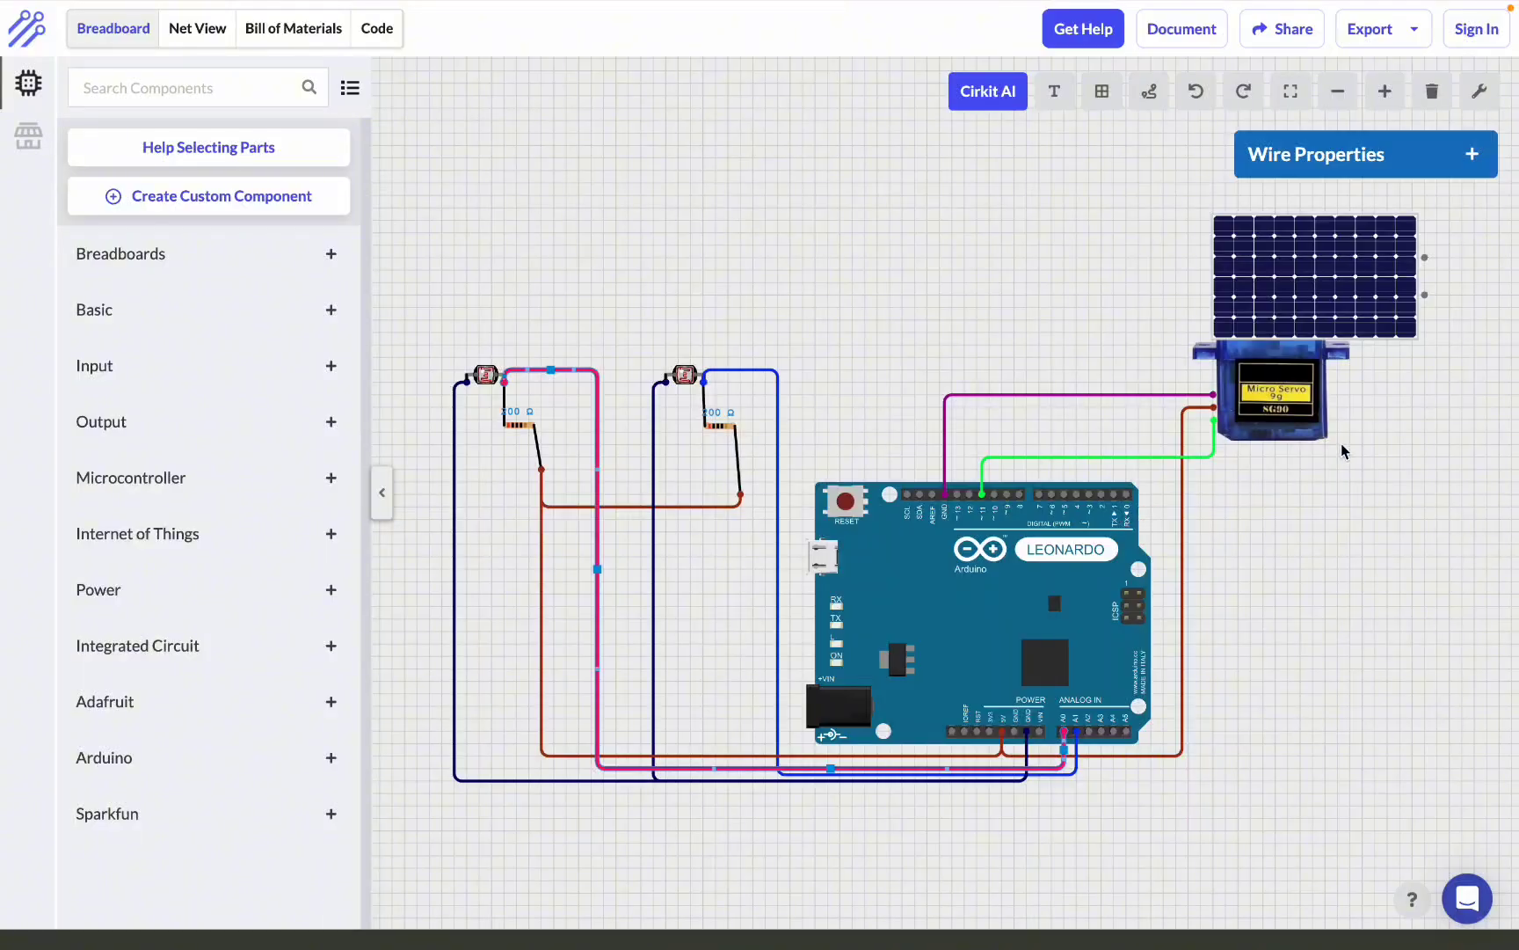
click(1290, 396)
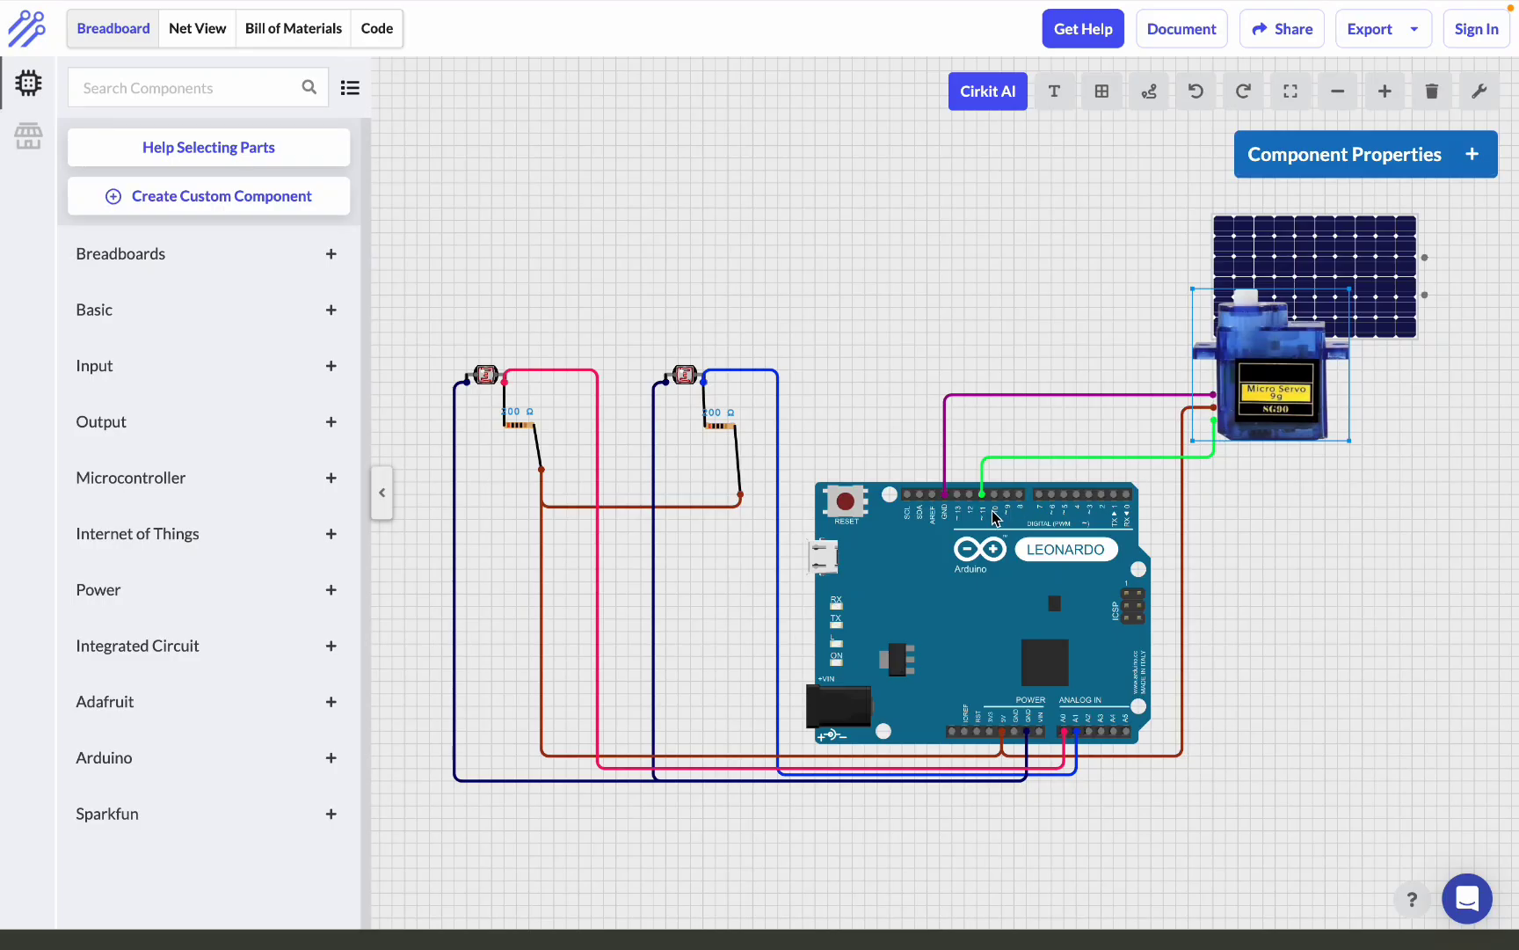
key(ctrl+Right)
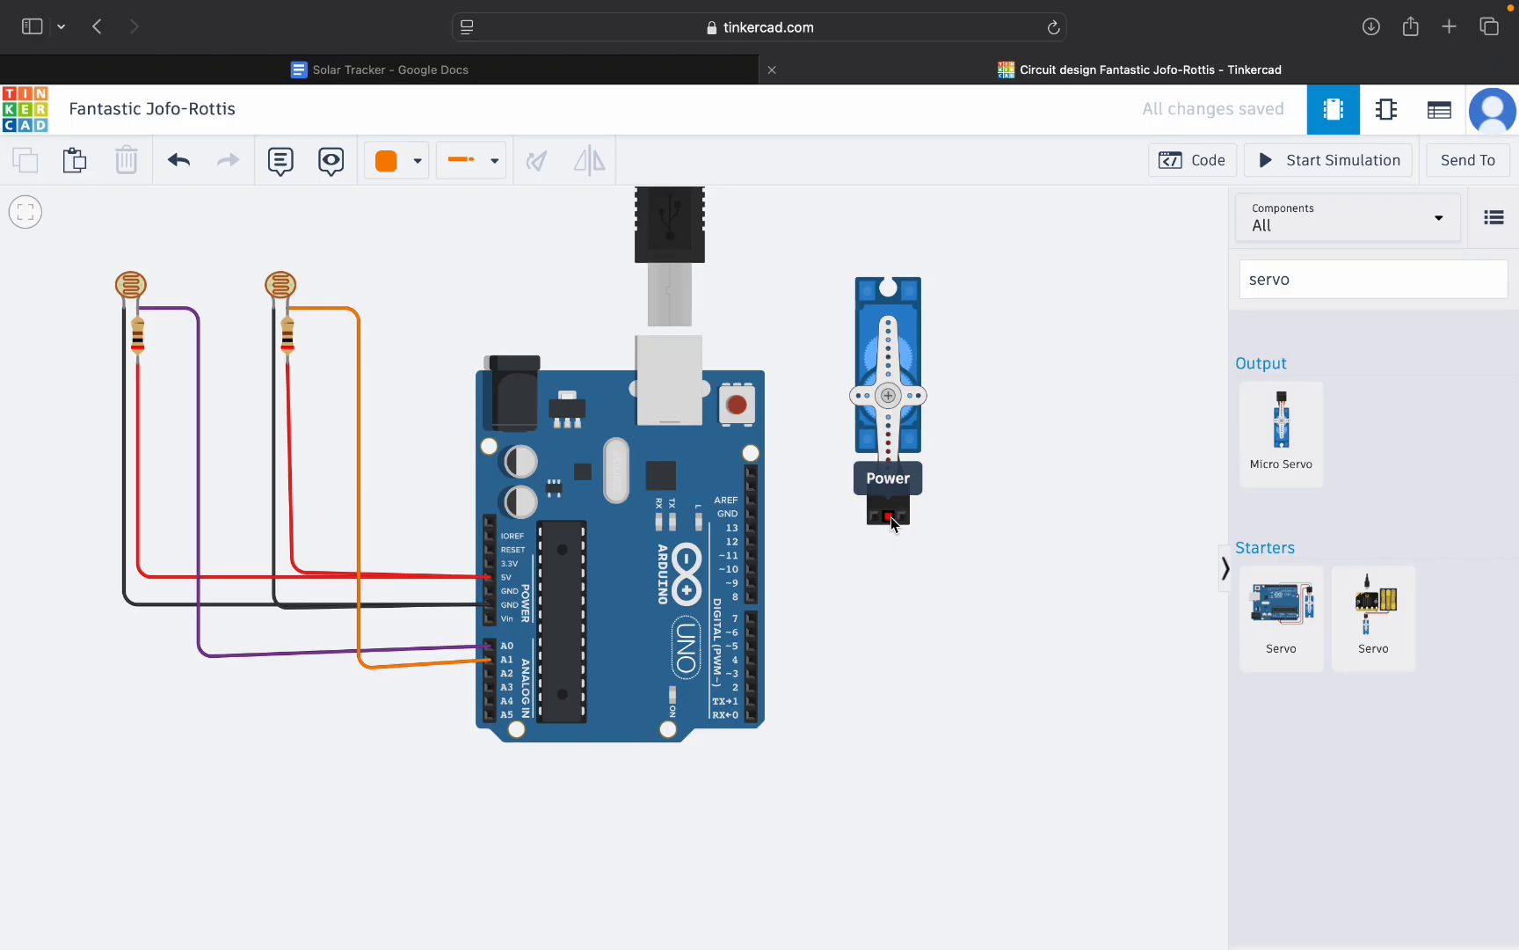
click(891, 520)
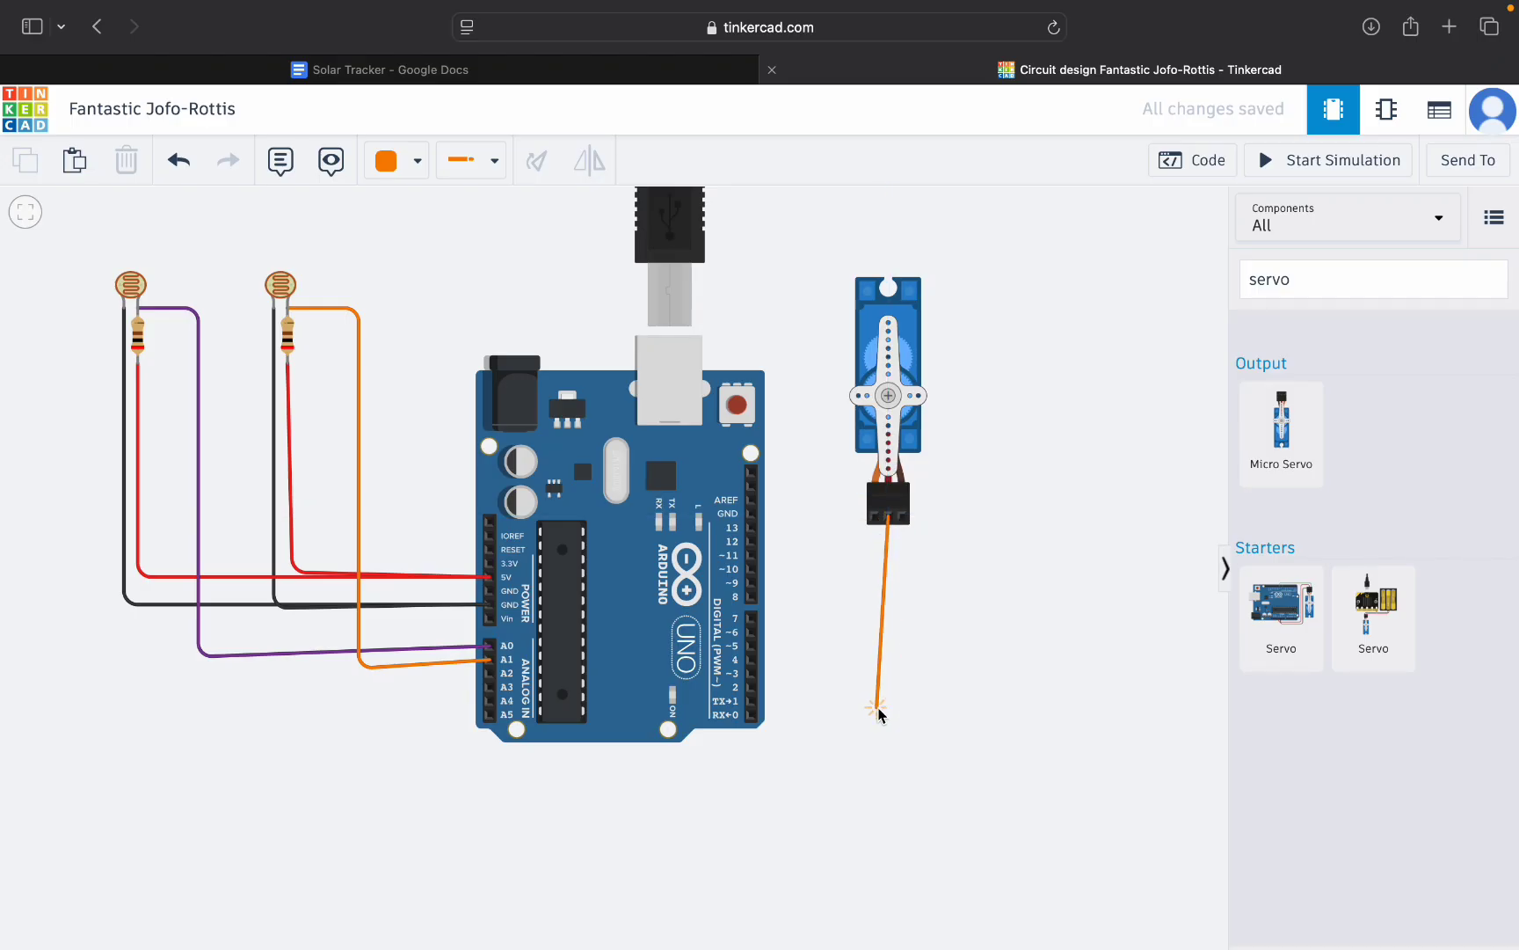
click(893, 771)
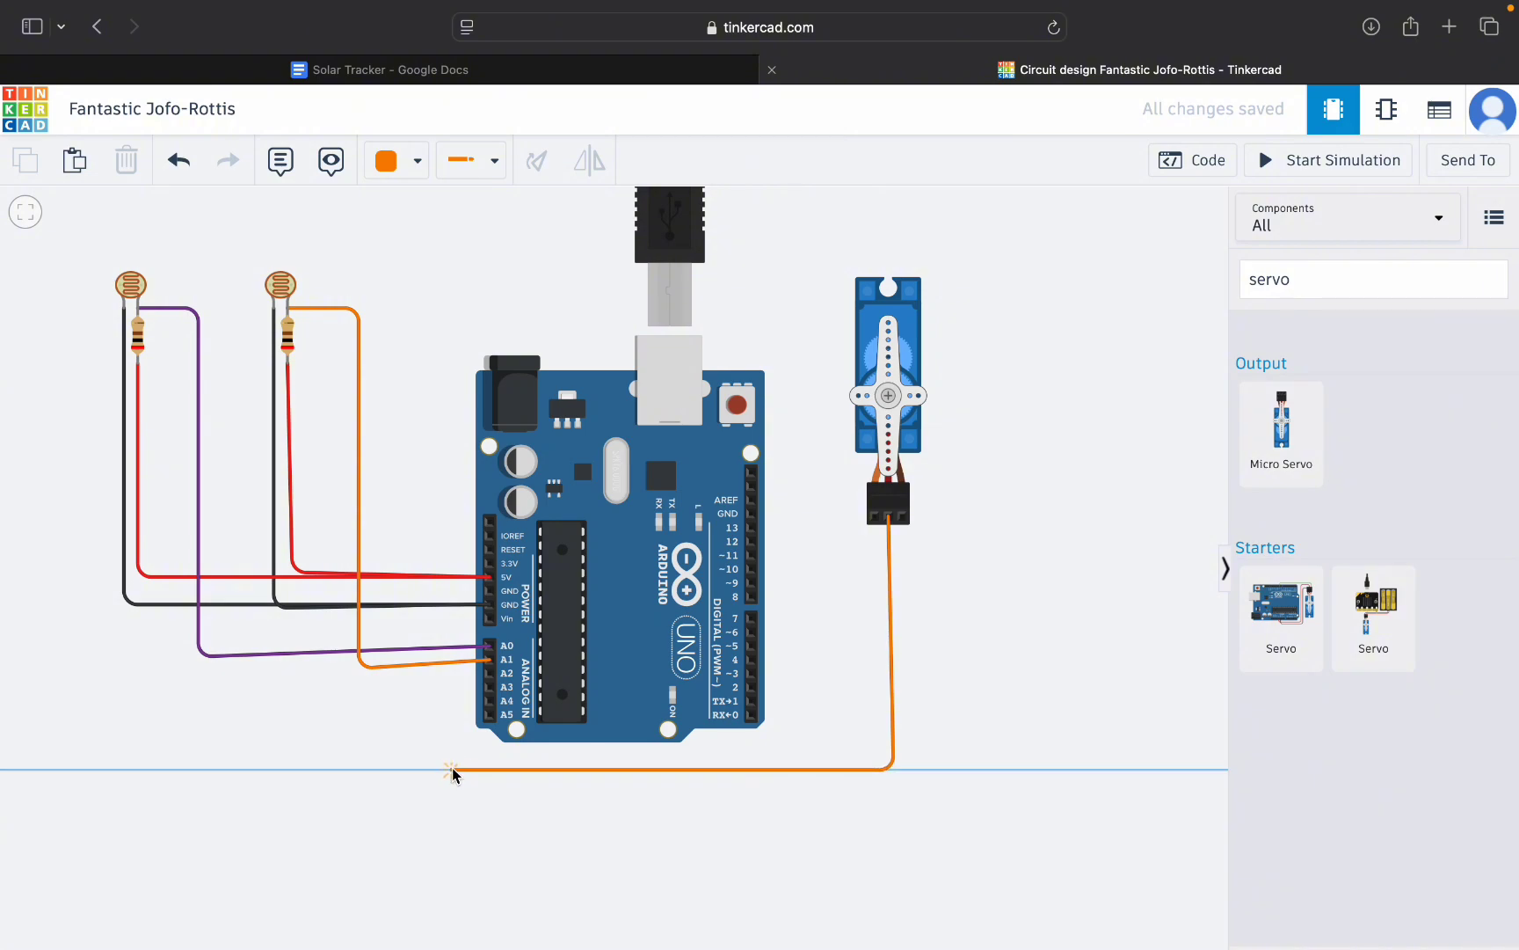
click(408, 771)
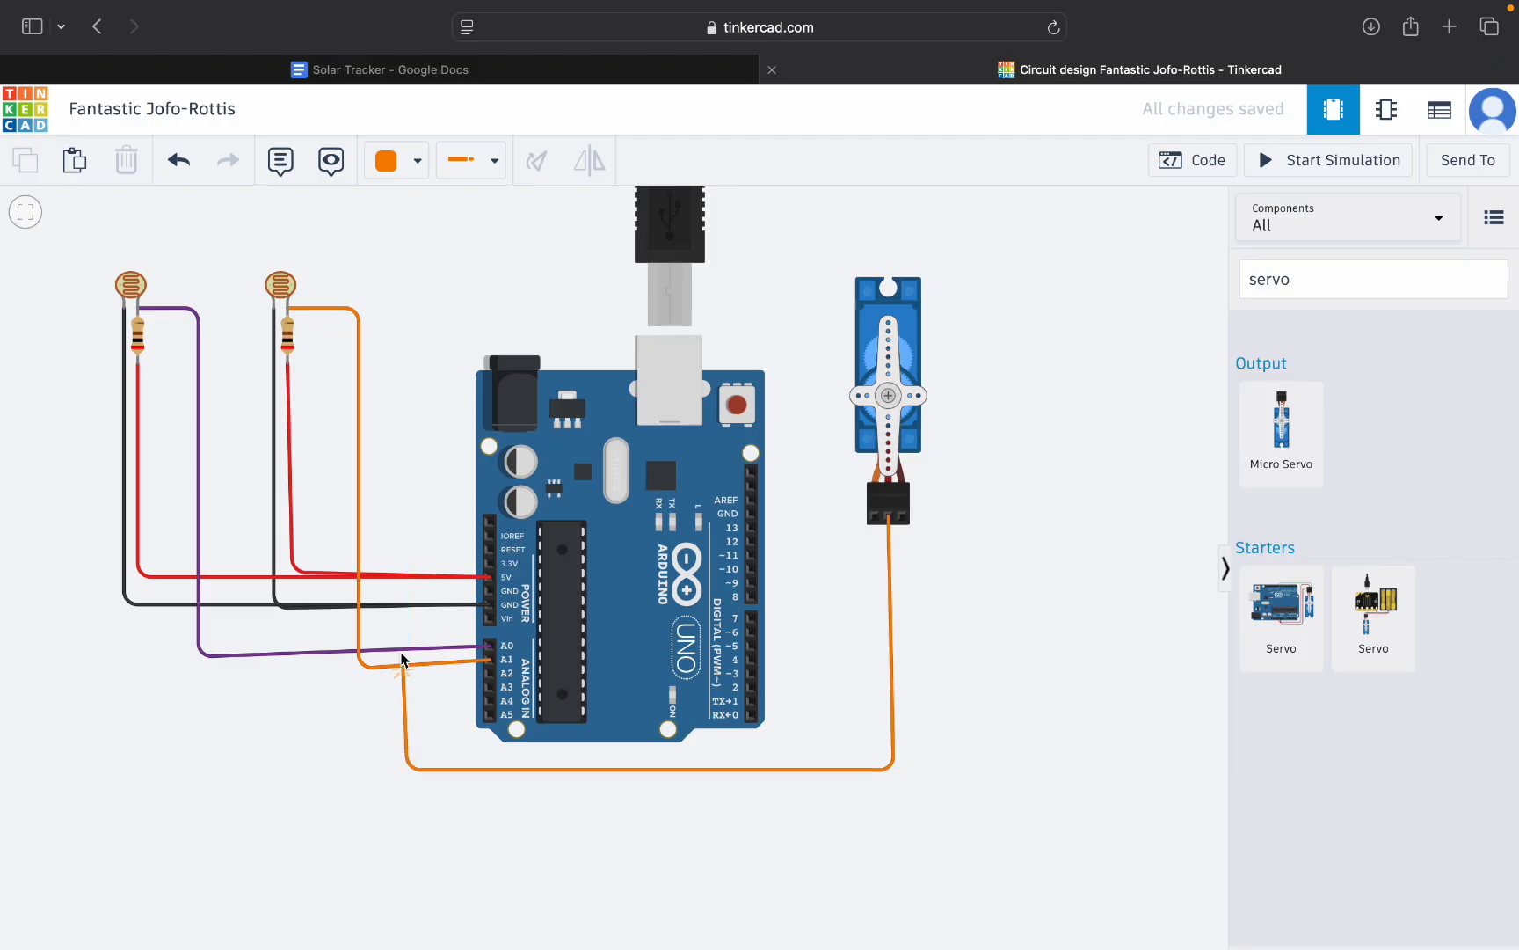
click(411, 575)
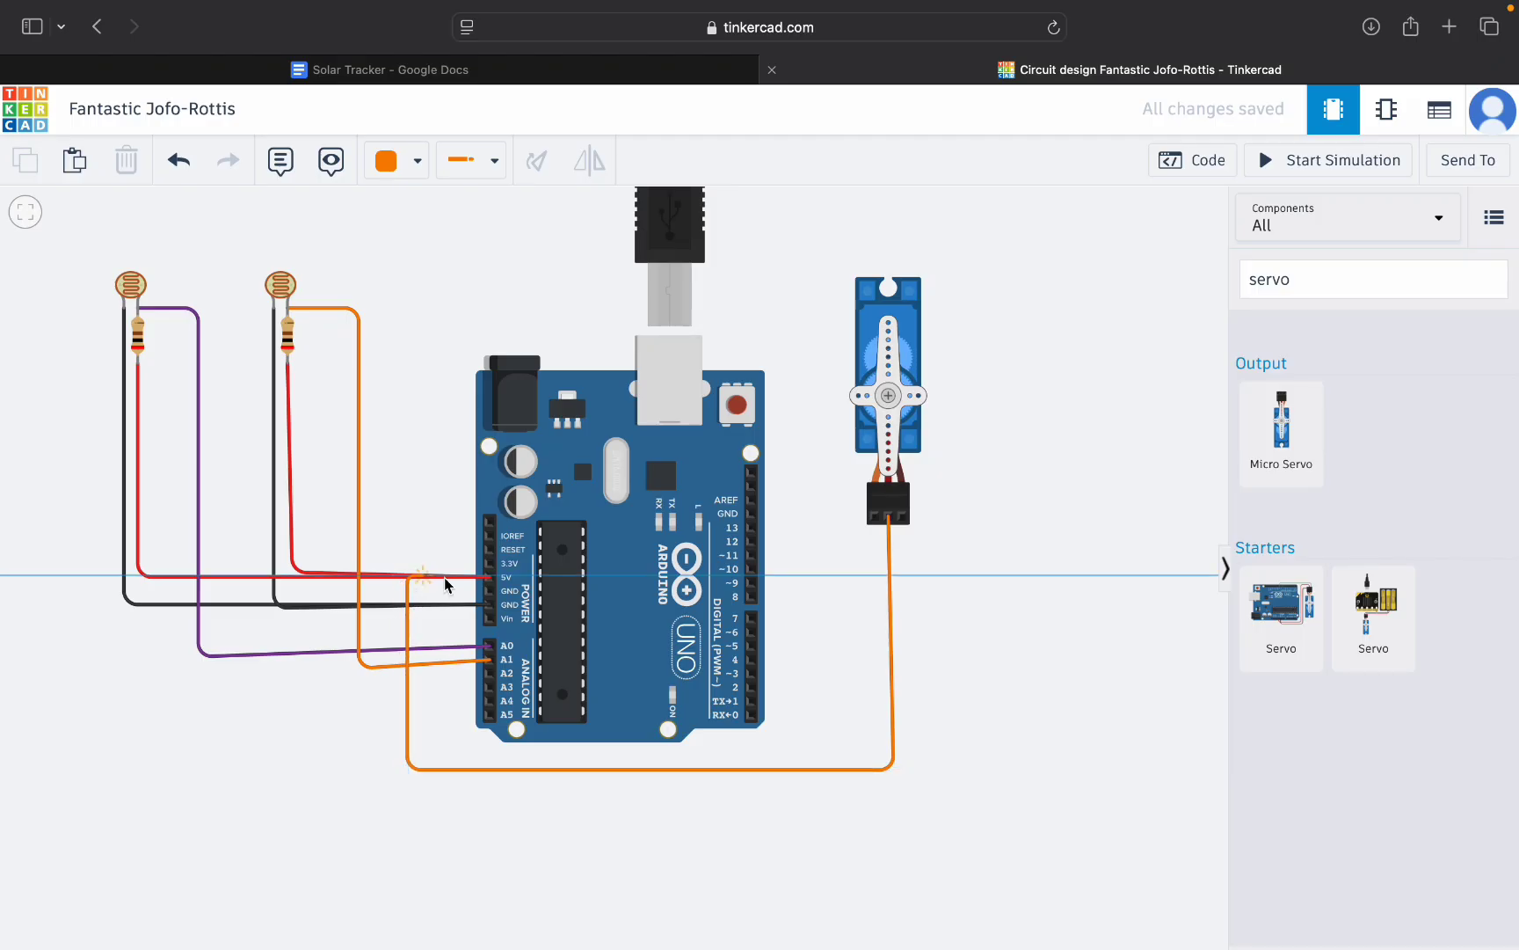
click(490, 577)
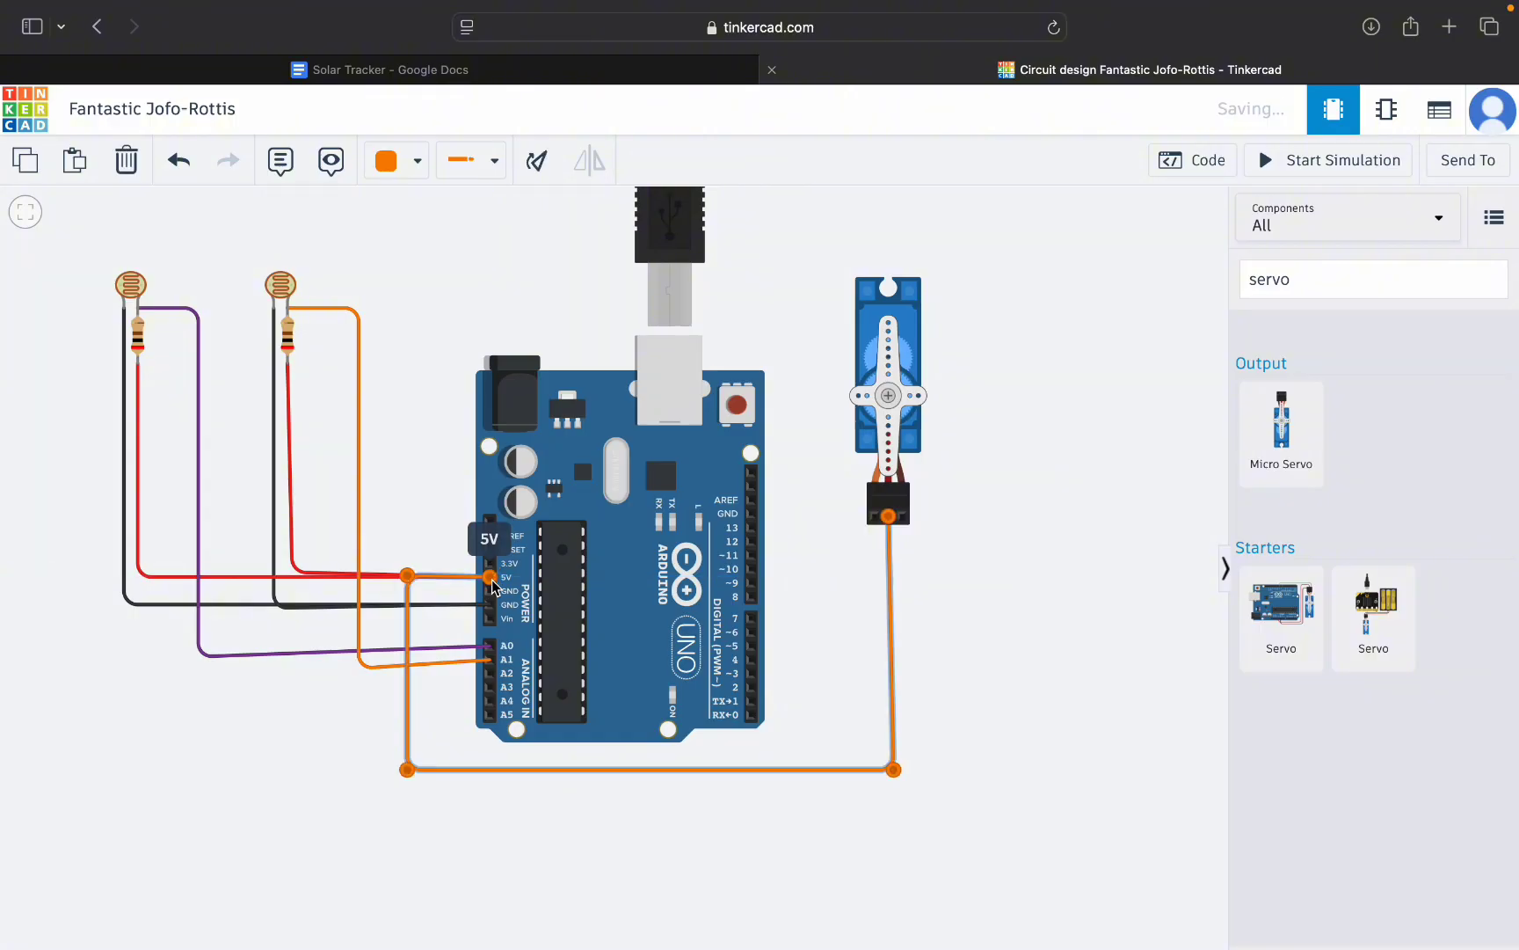
click(397, 162)
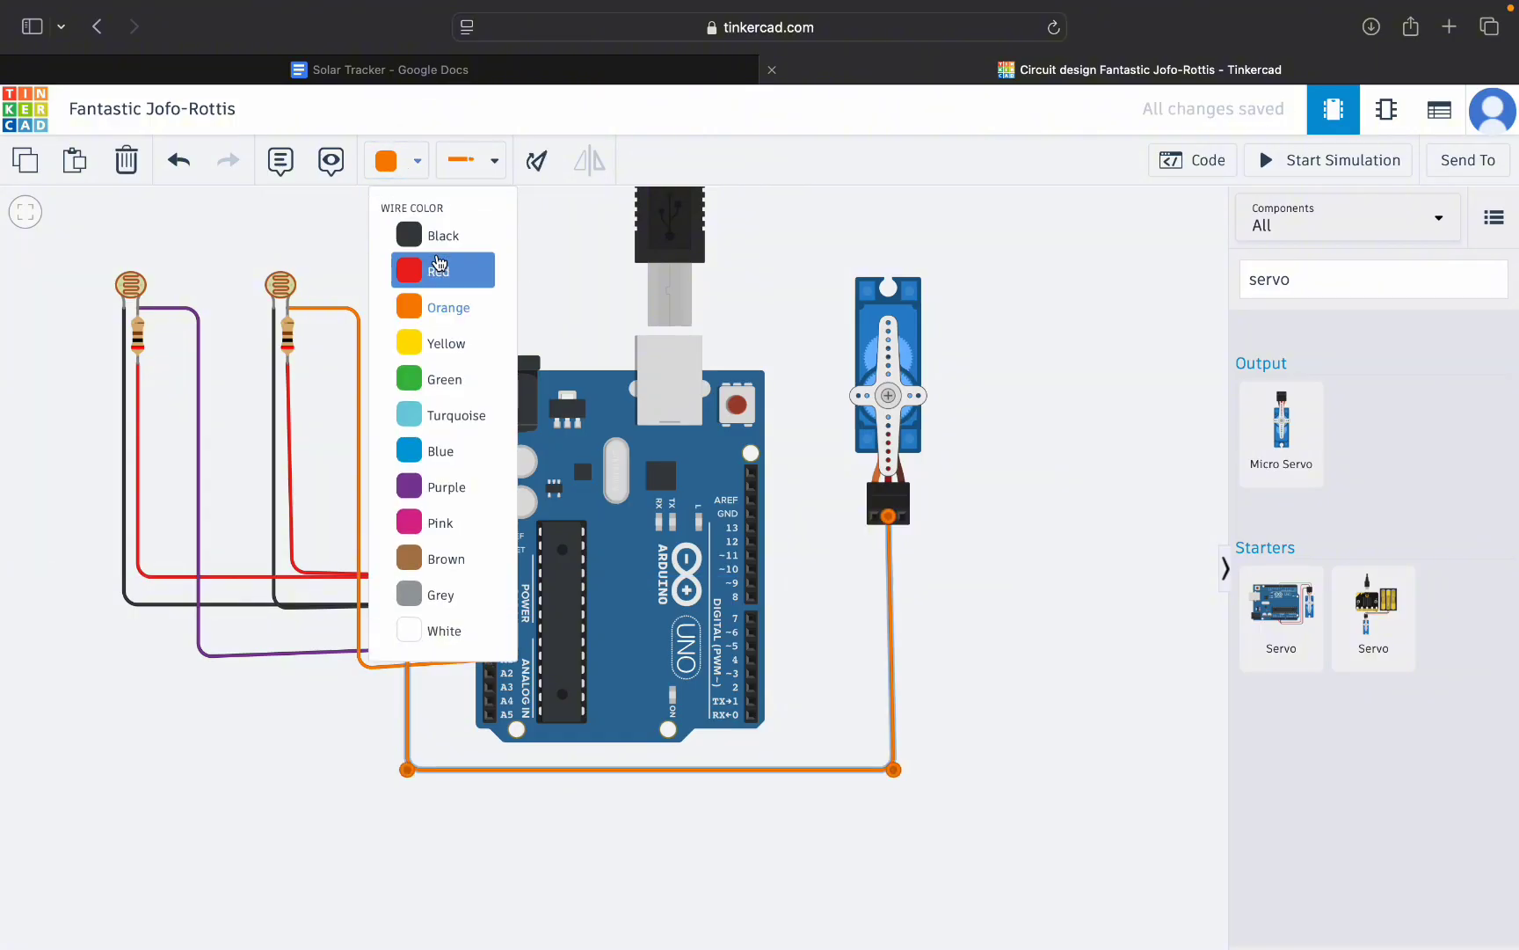
click(444, 379)
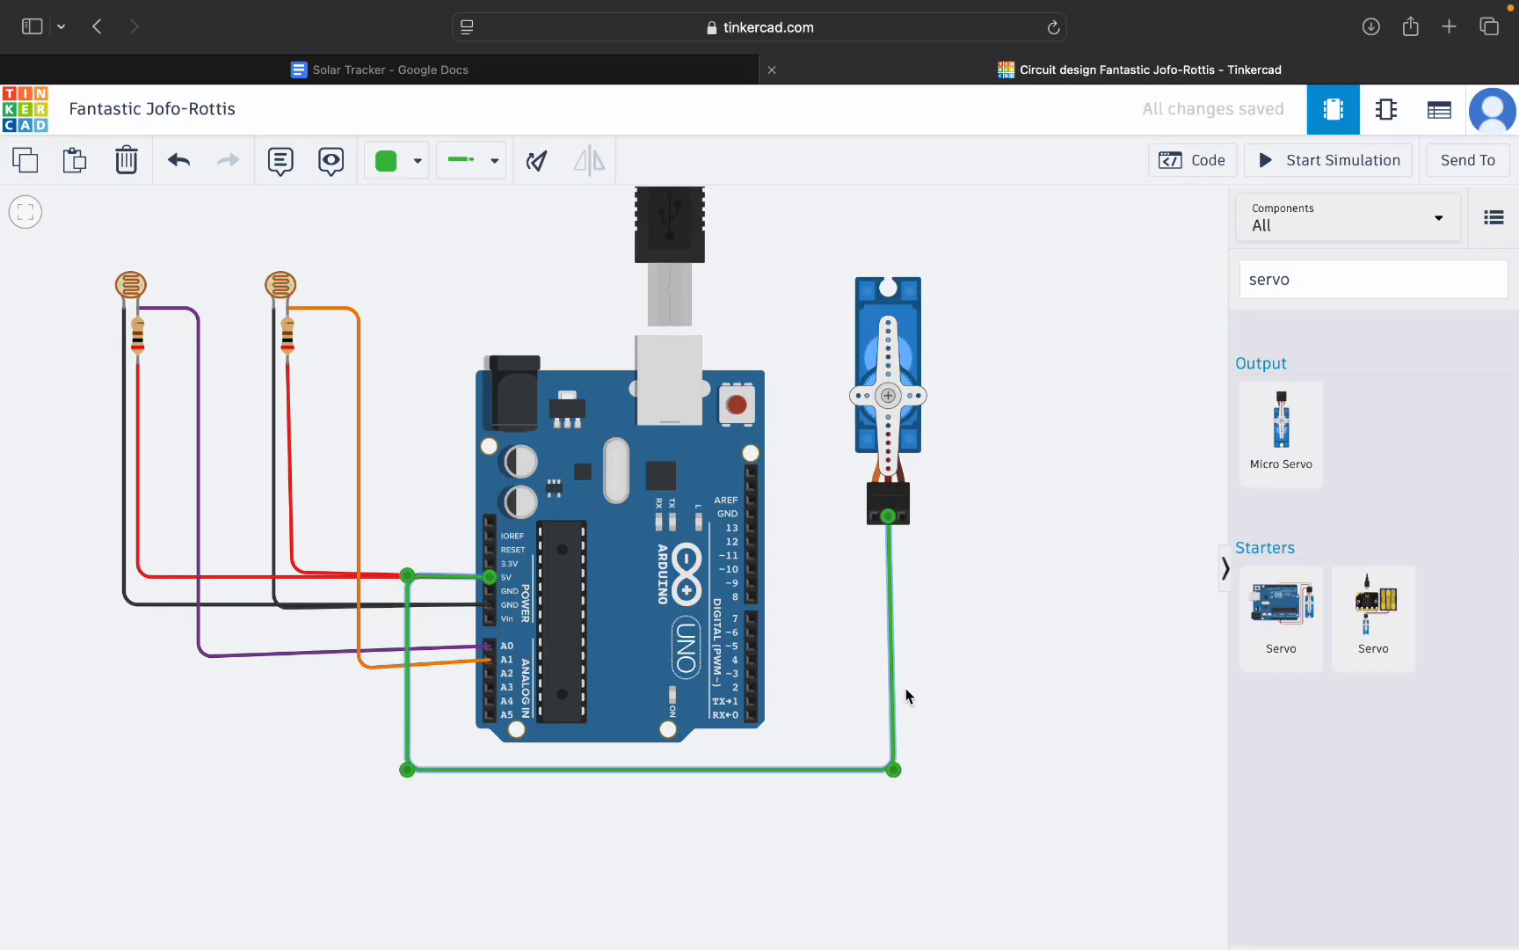
click(857, 674)
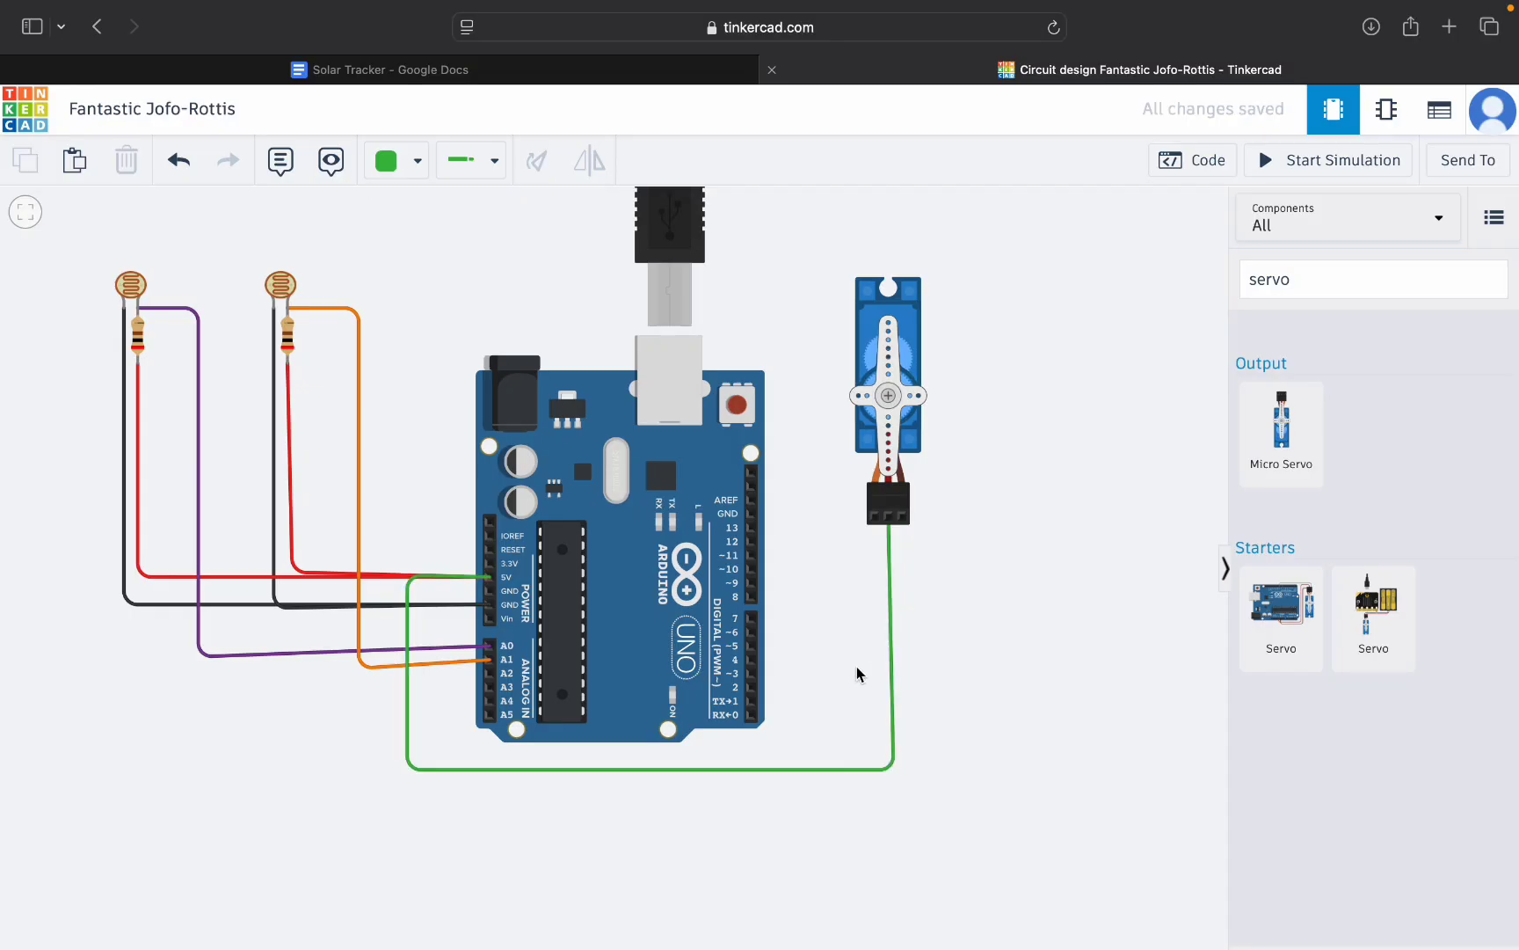
Connect the micro servo's Ground pin to the Arduino's digital-side GND with a straight black wire.
click(903, 517)
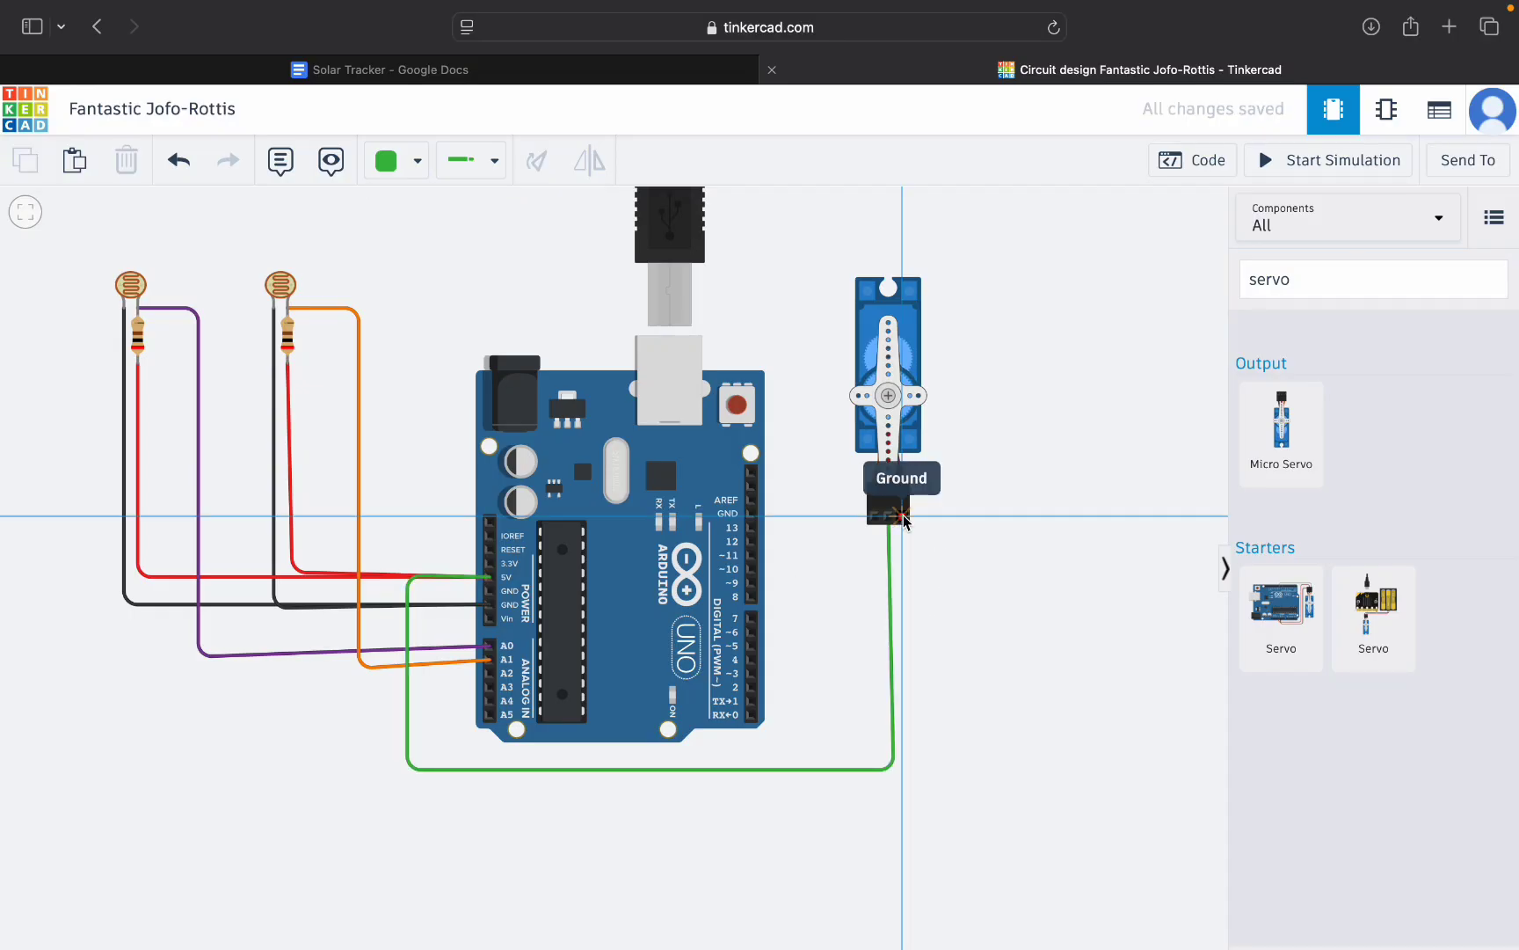
click(753, 518)
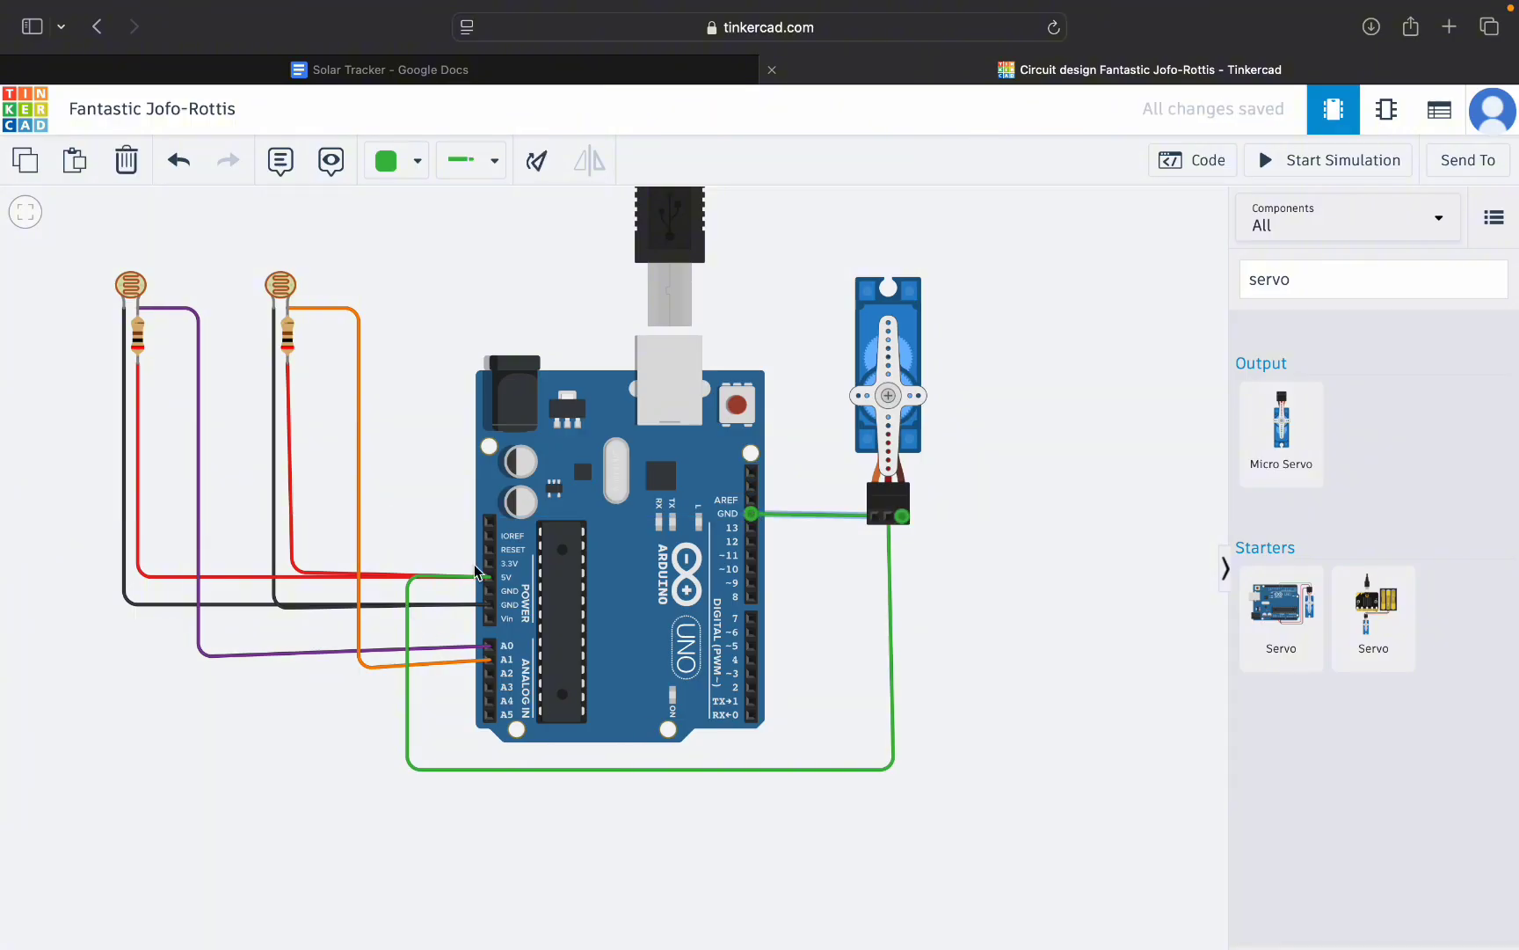
click(391, 161)
click(419, 231)
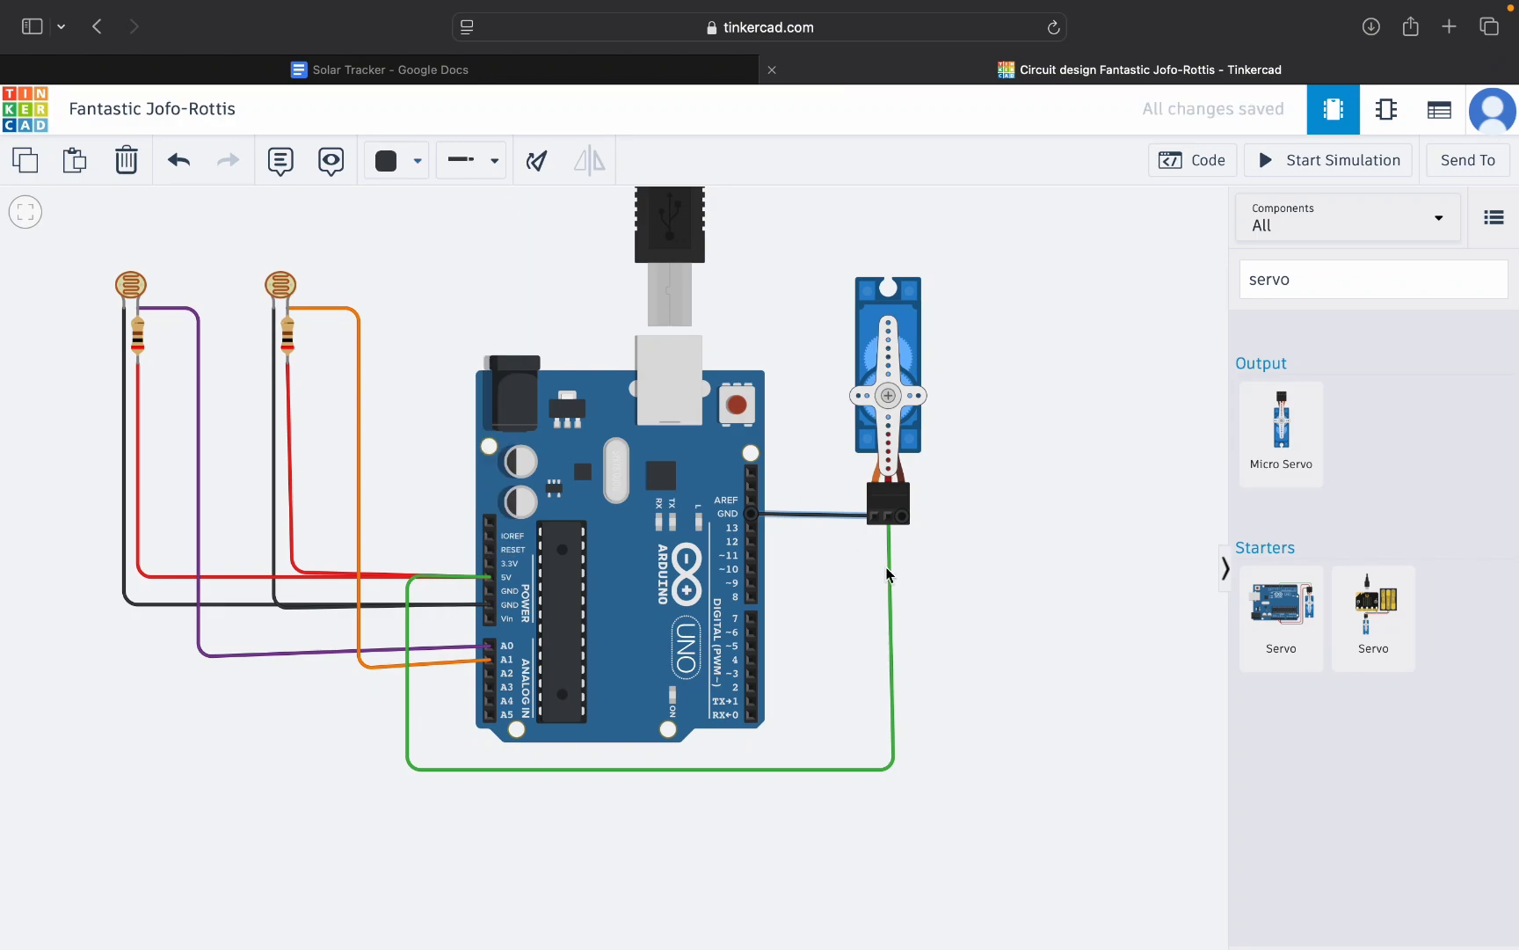
Connect the micro servo's signal pin to digital pin 11 with a yellow wire, level its bend with the pin, and deselect it.
click(875, 518)
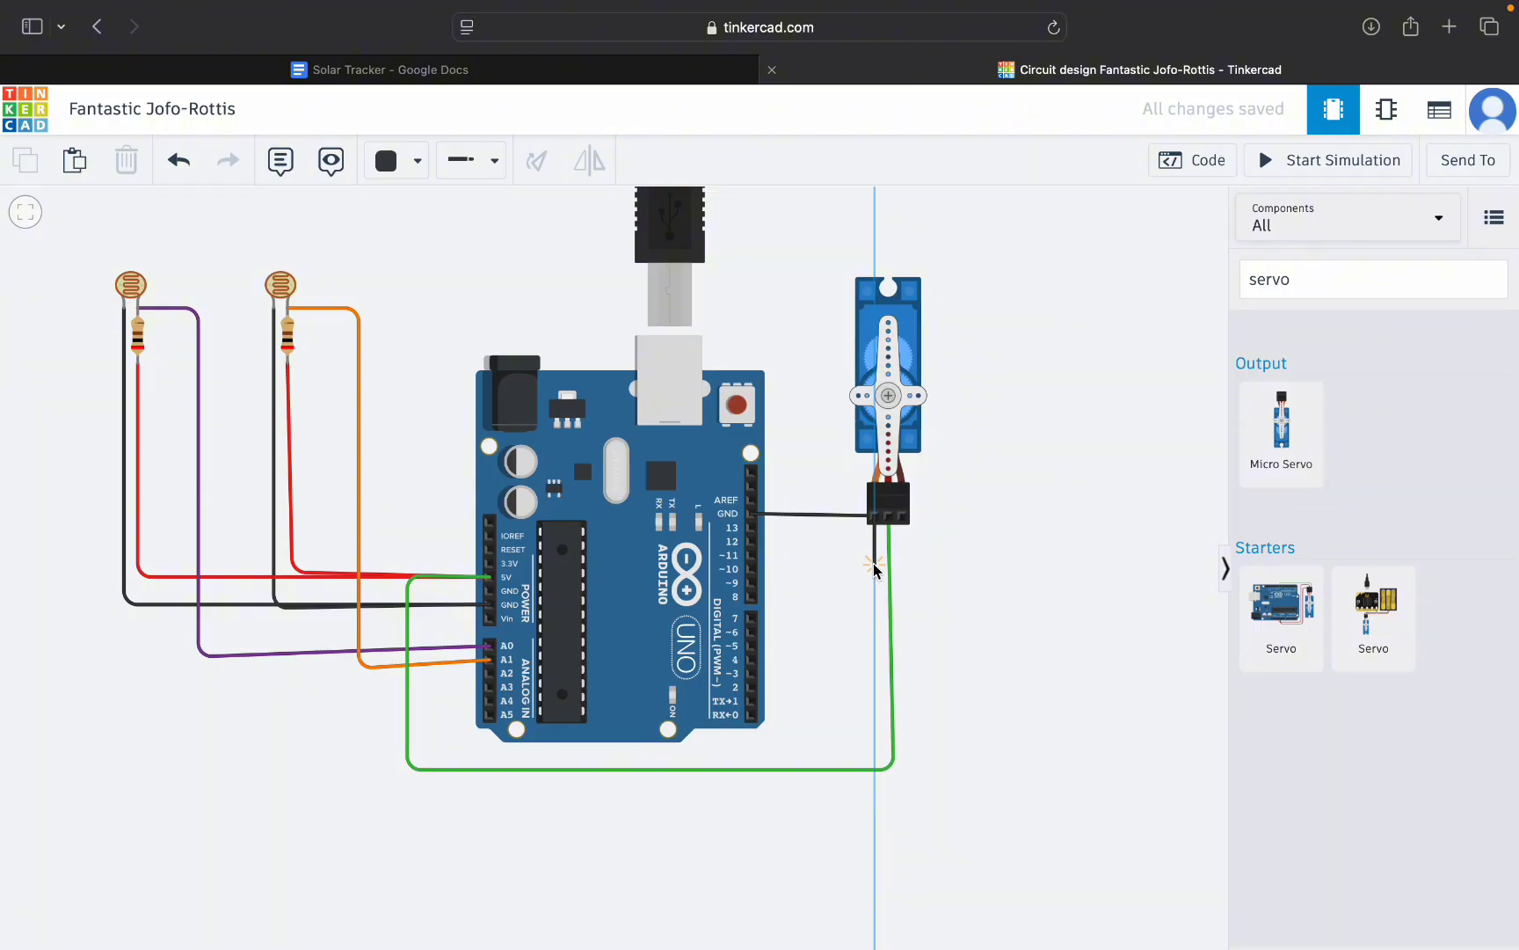
click(874, 561)
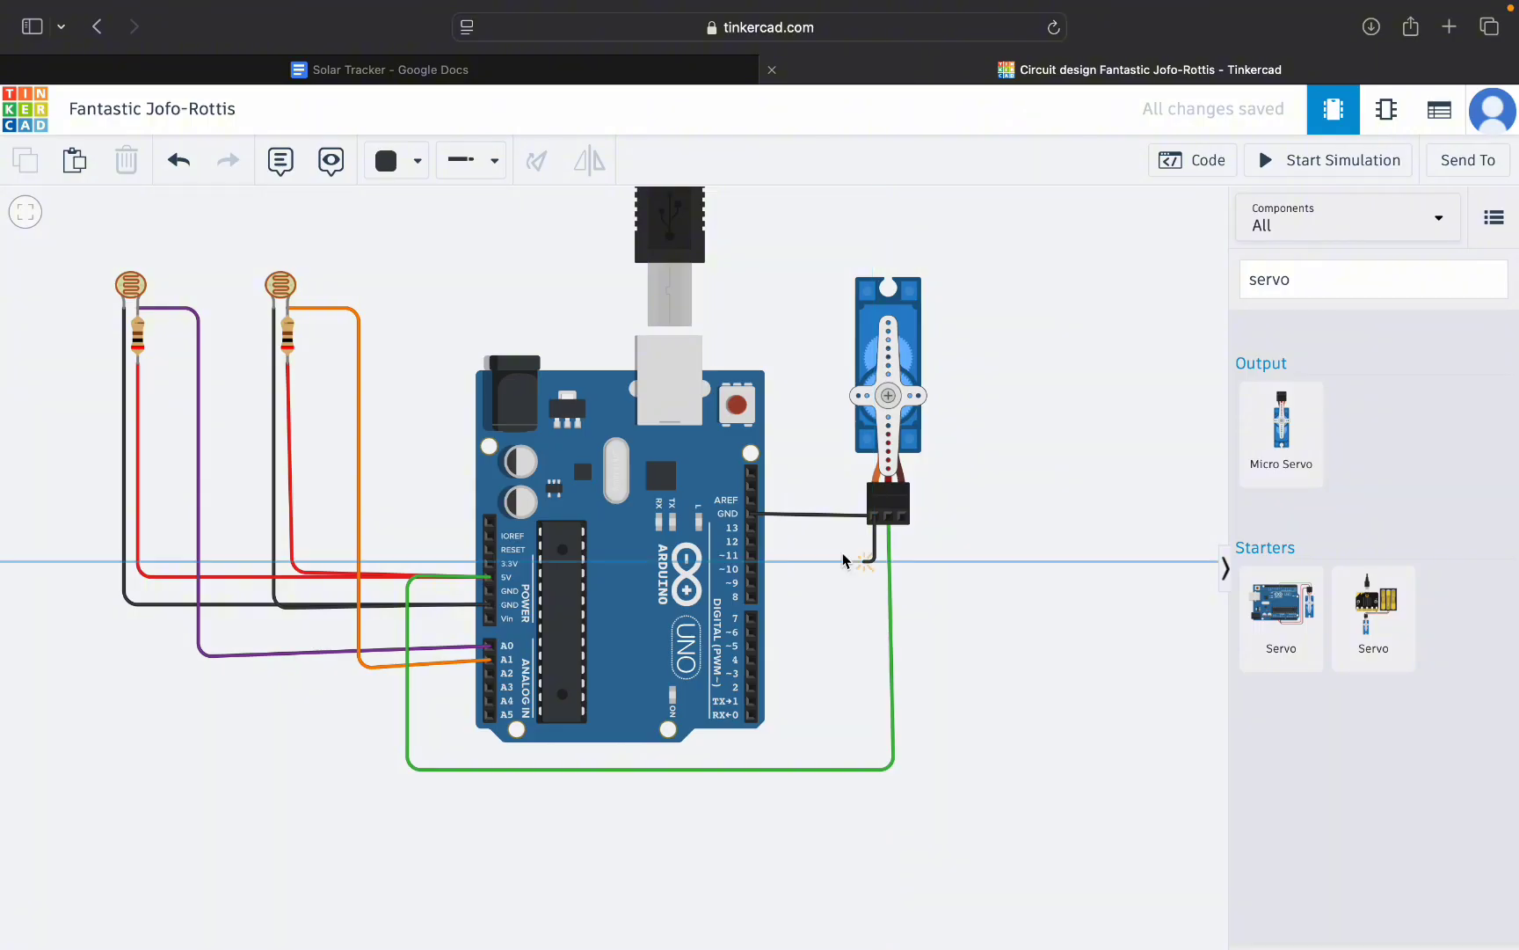
click(752, 555)
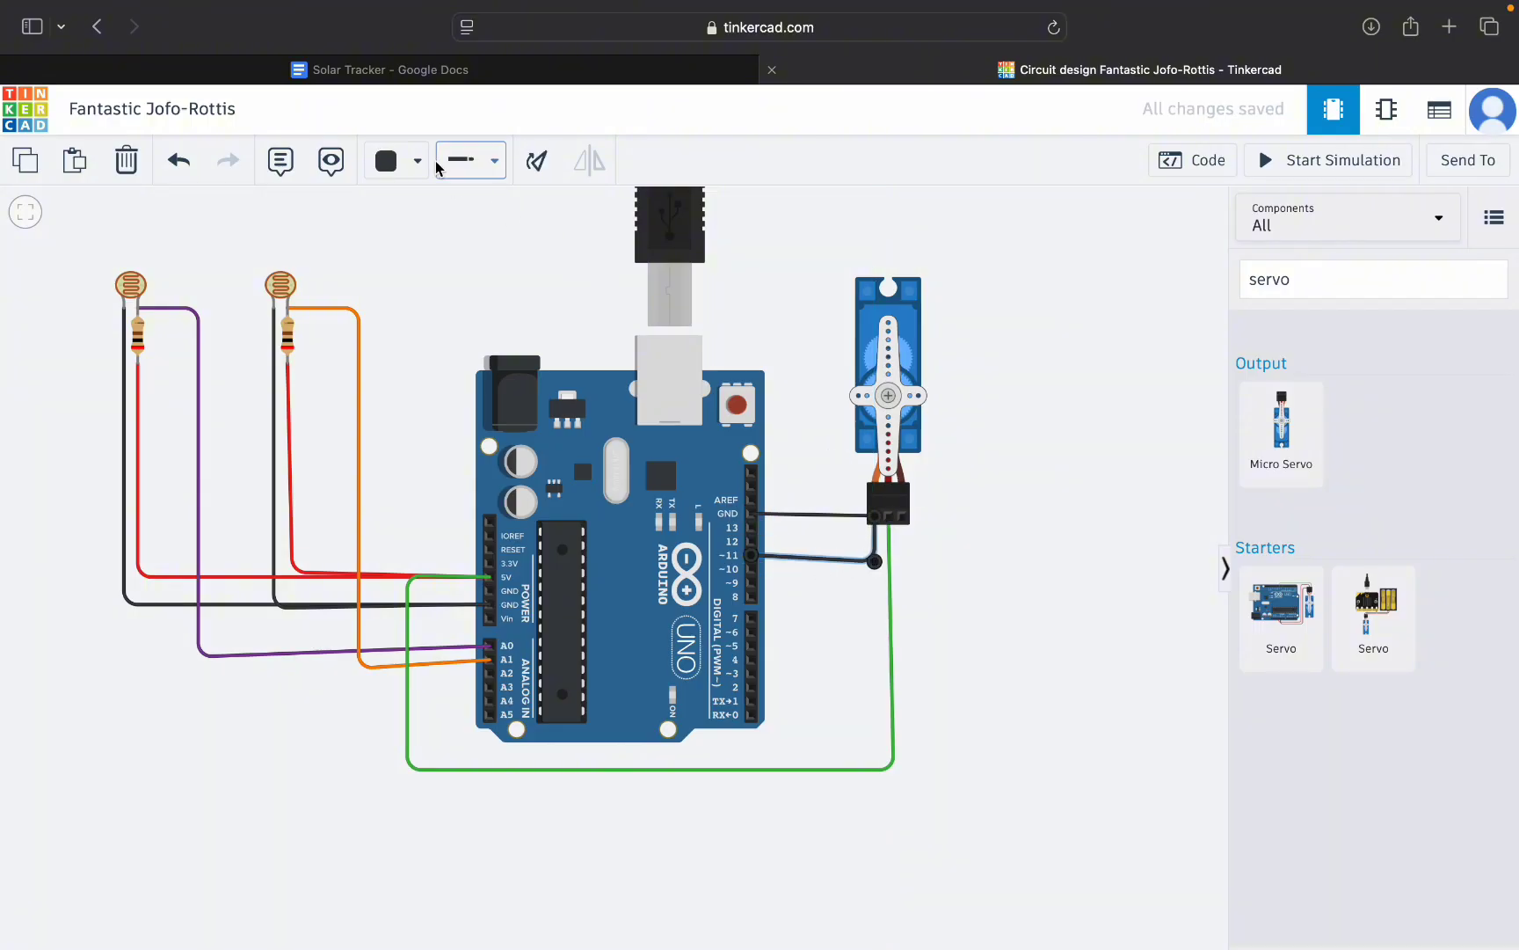
click(404, 161)
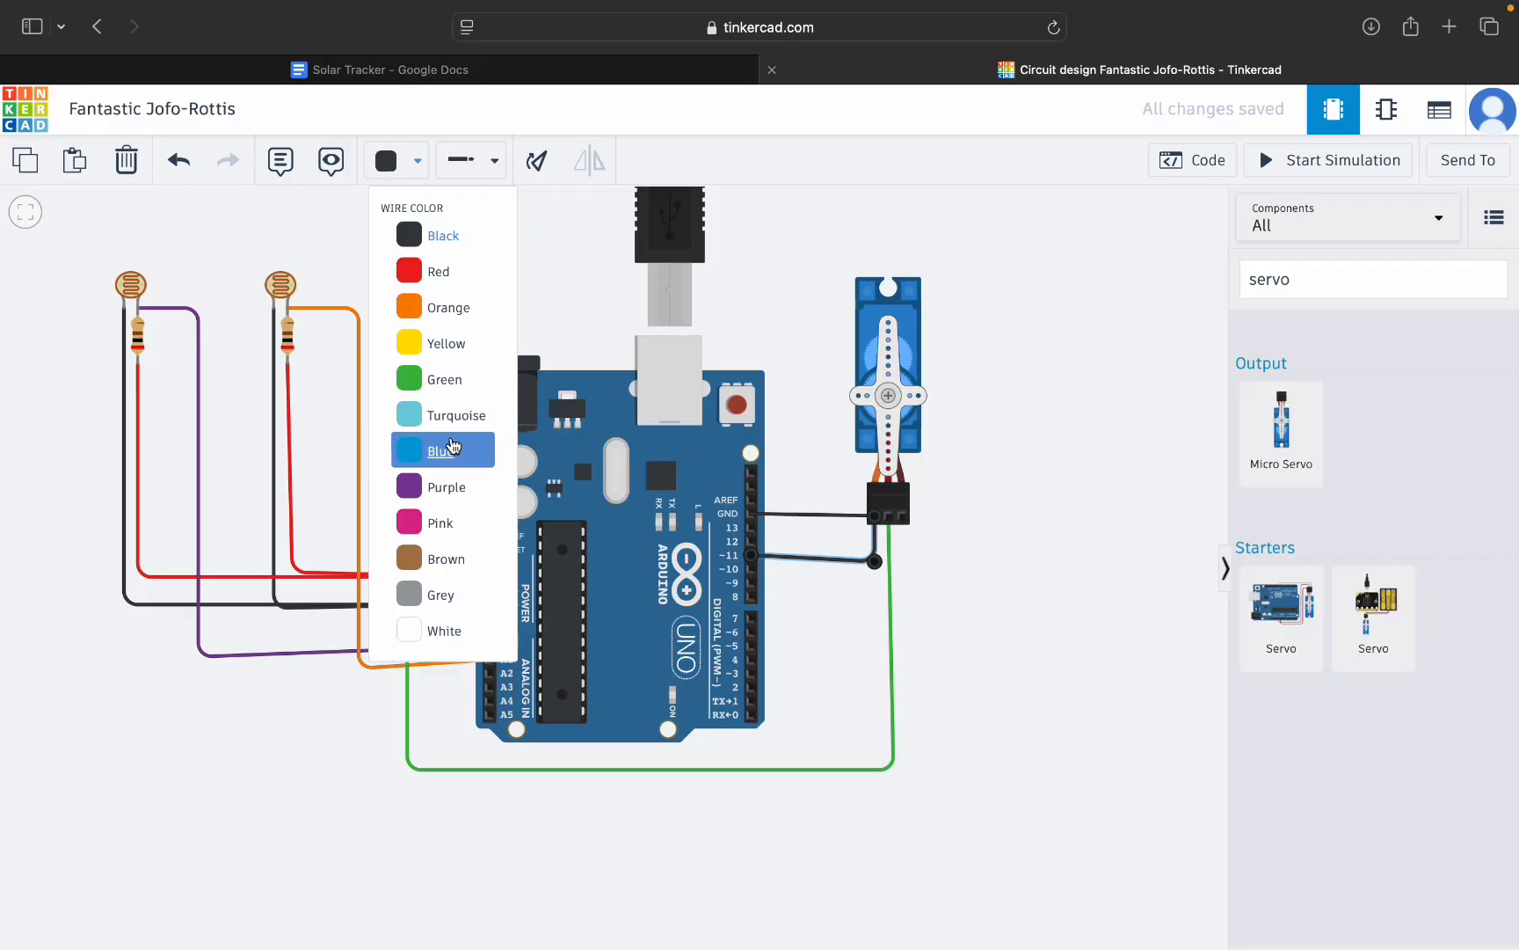
click(442, 343)
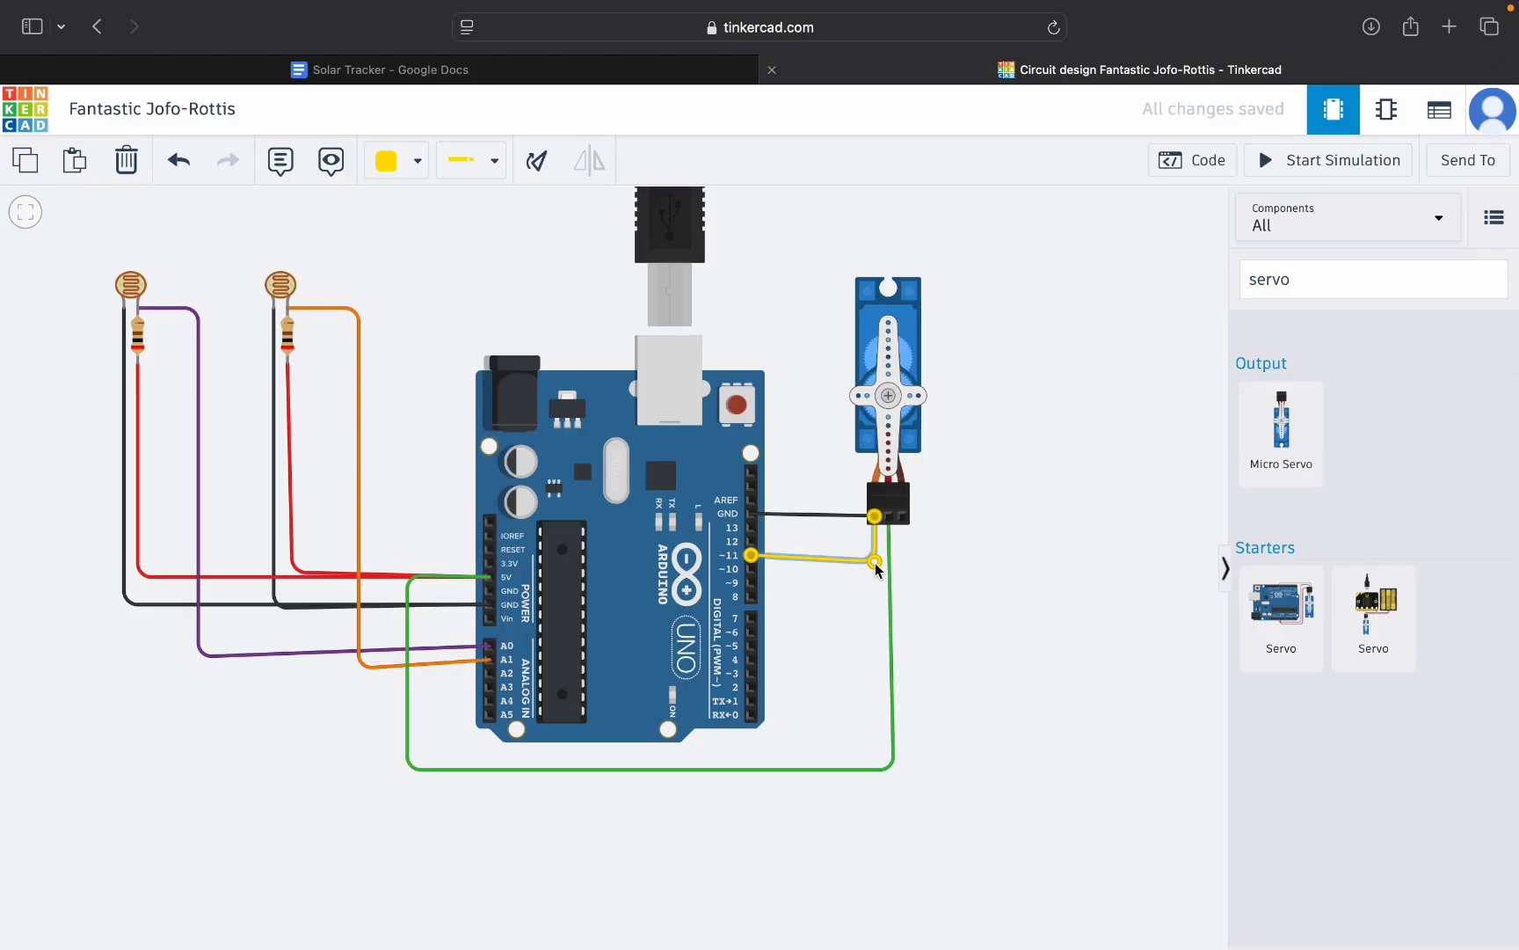
drag(875, 563, 875, 556)
click(1067, 603)
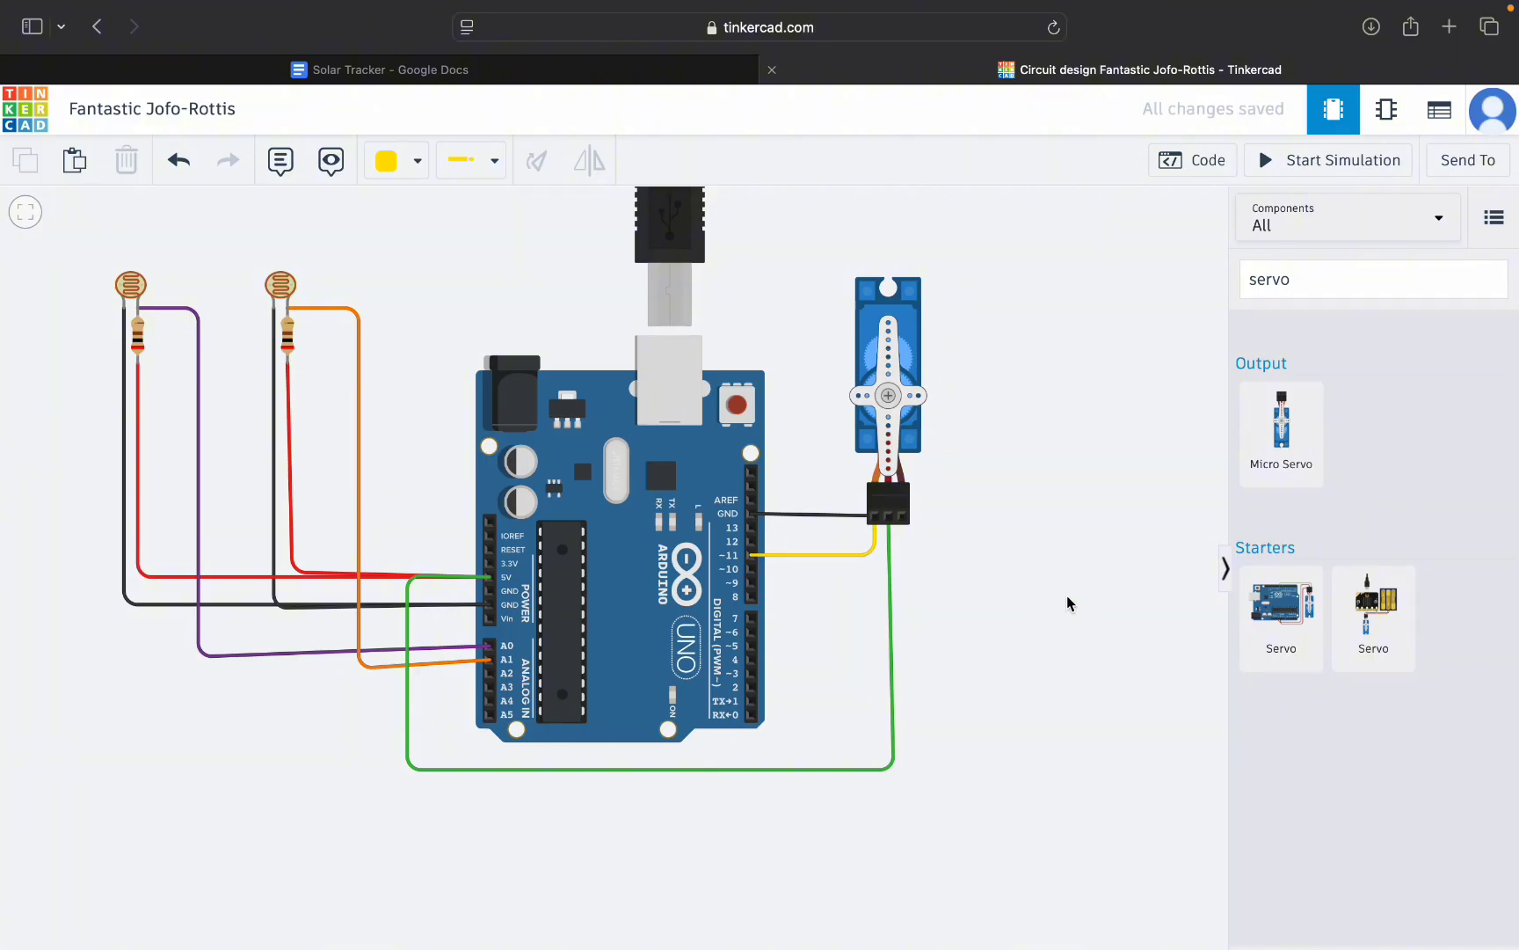
Open the Arduino Uno R3's code editor and switch it from Blocks to Text mode, accepting the loss of the blocks.
click(622, 577)
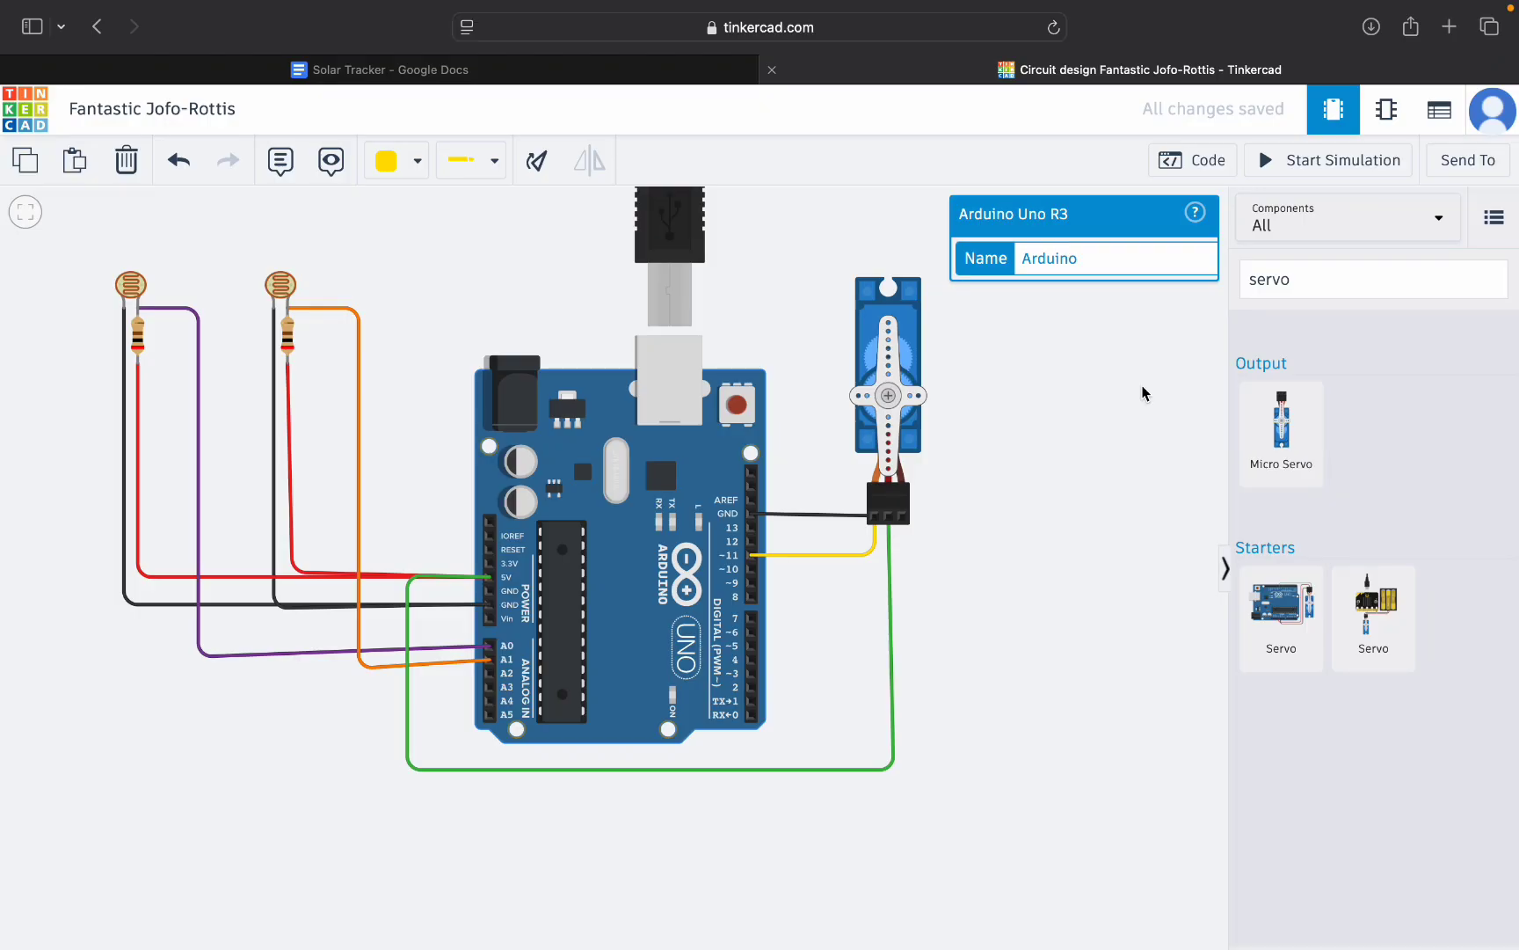
click(1192, 159)
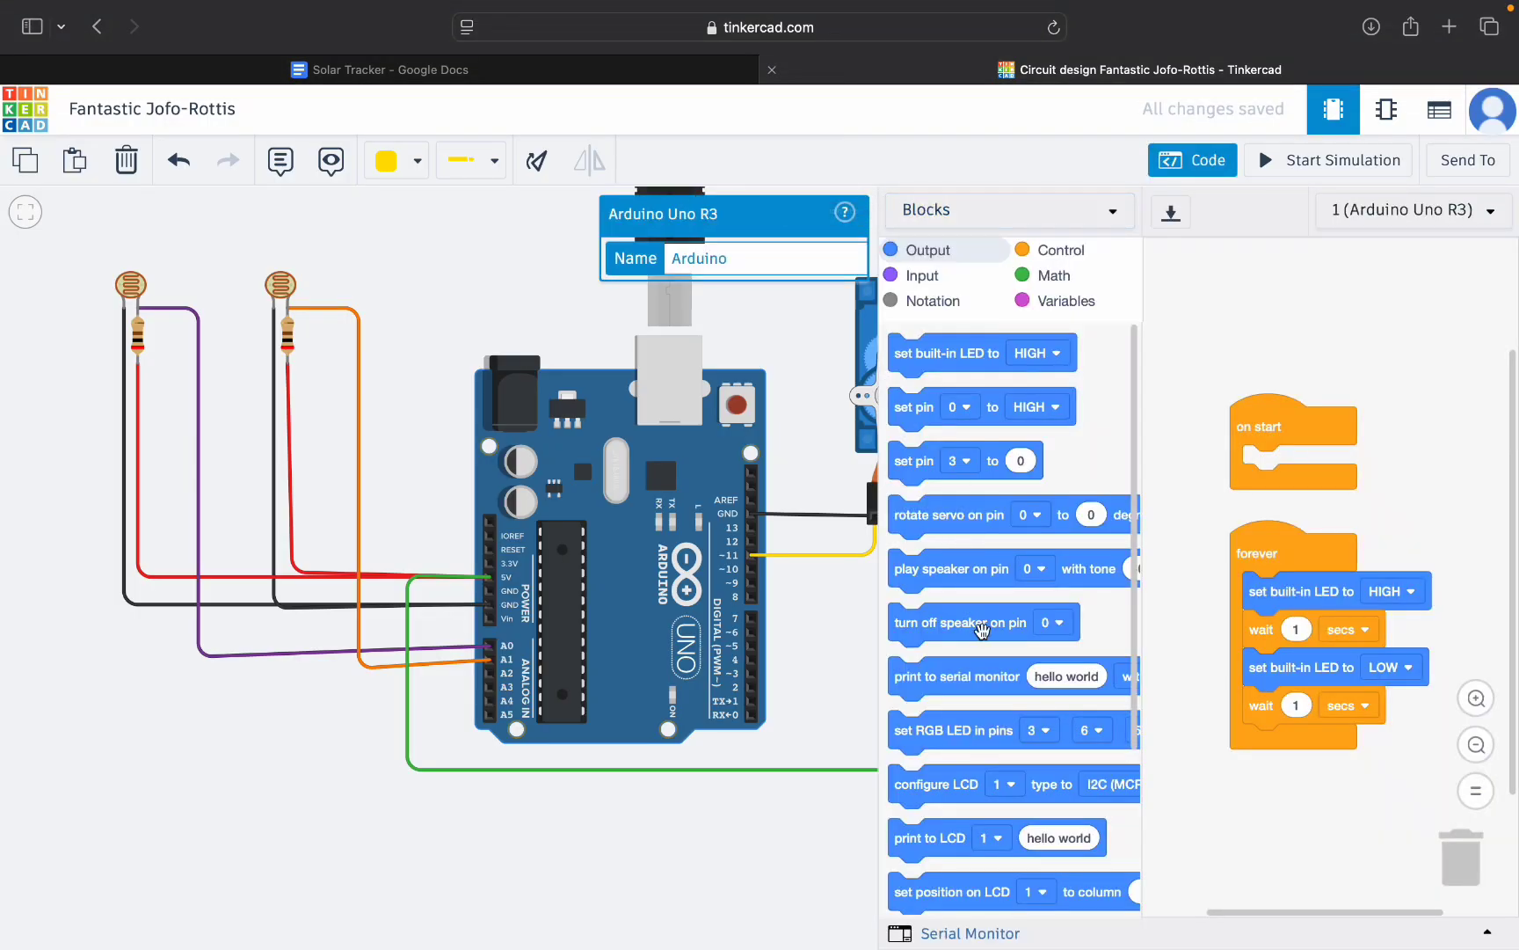
click(1094, 214)
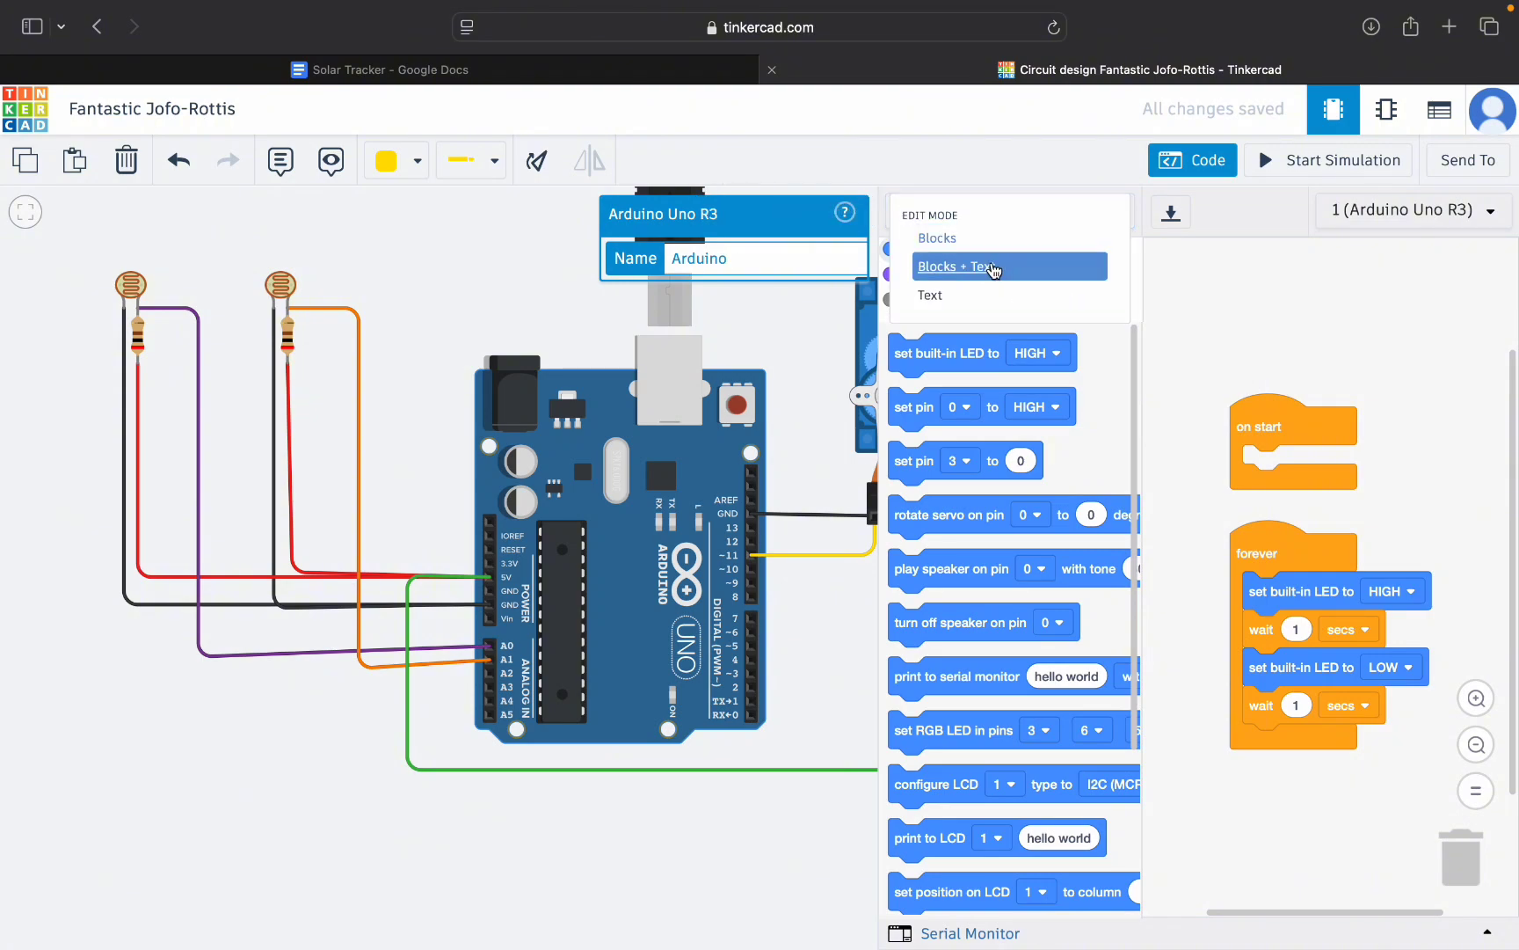
click(941, 301)
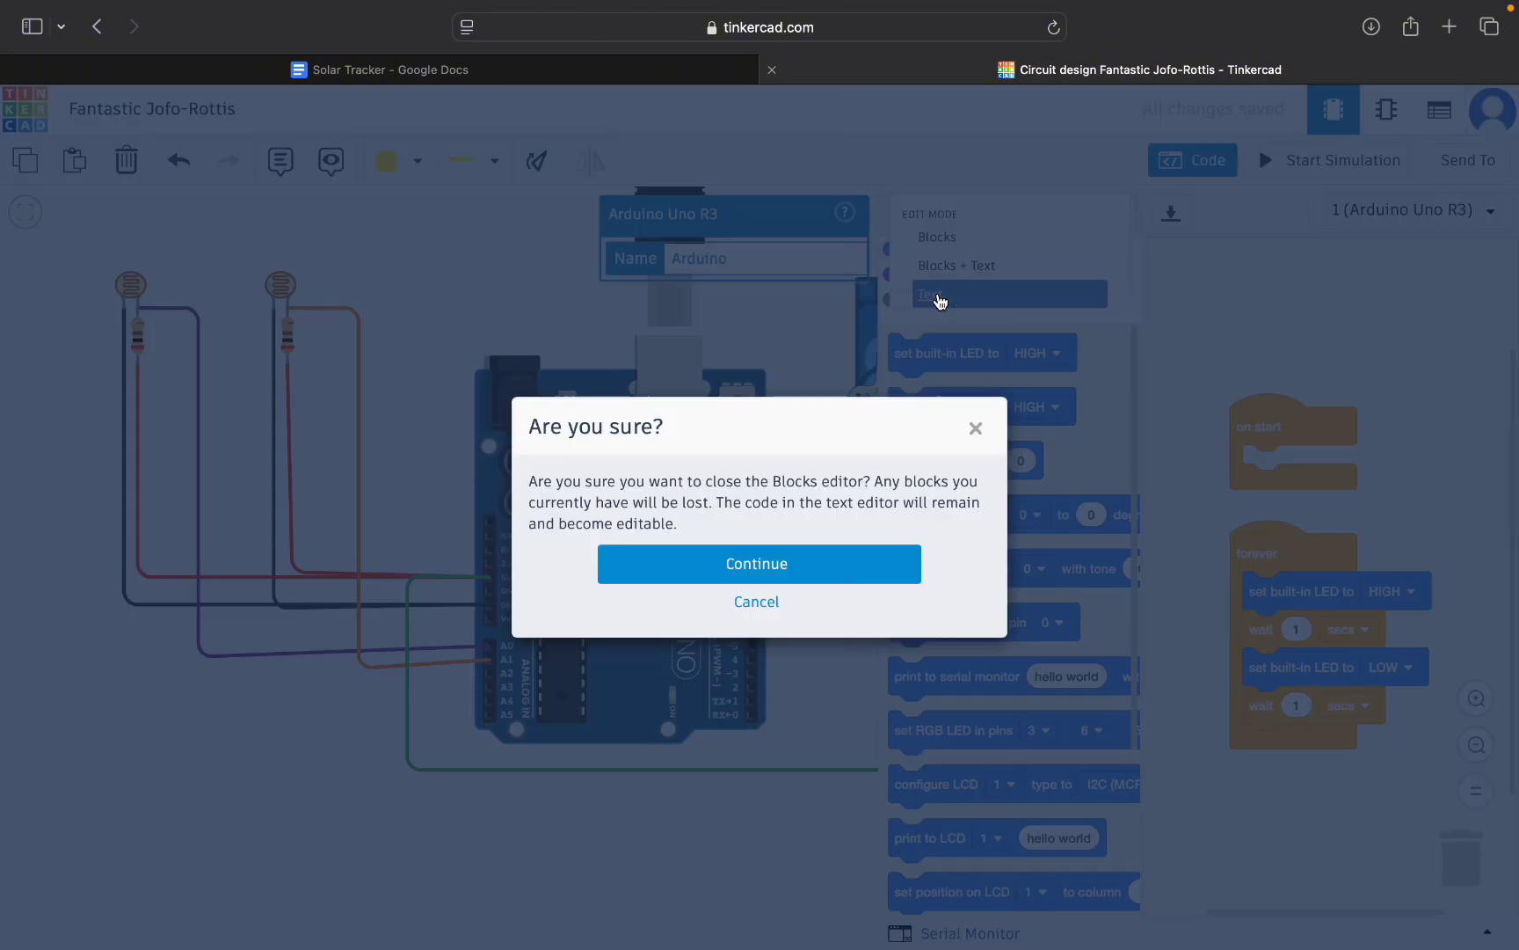
click(782, 572)
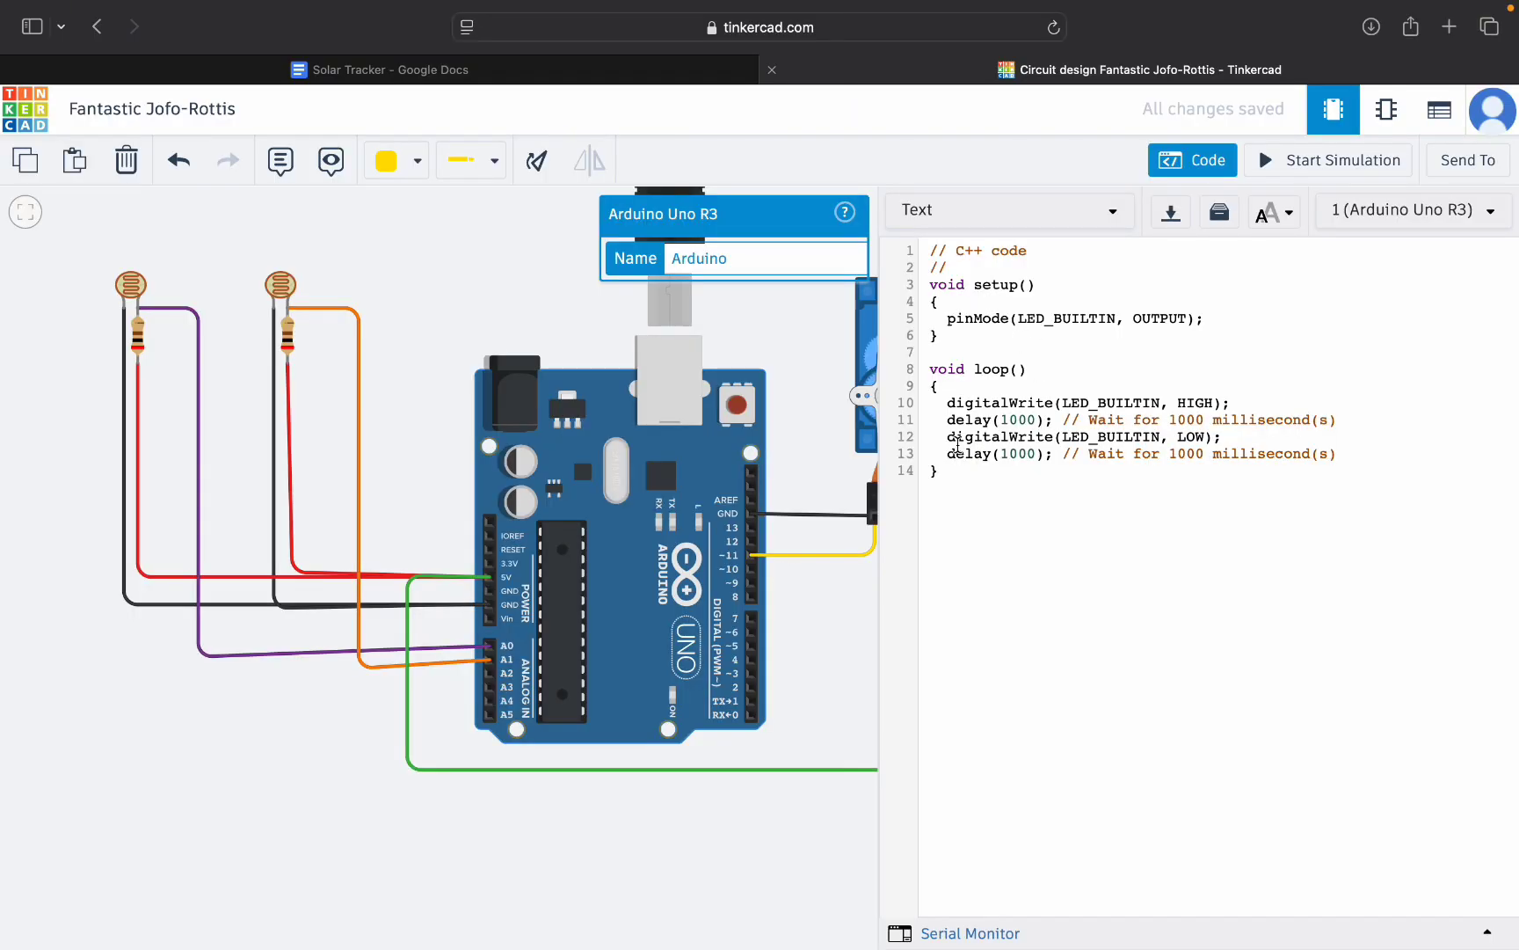
Clear all the text from the Arduino's code editor, including the default blink sketch and the wrongly pasted servo description.
drag(949, 484, 886, 241)
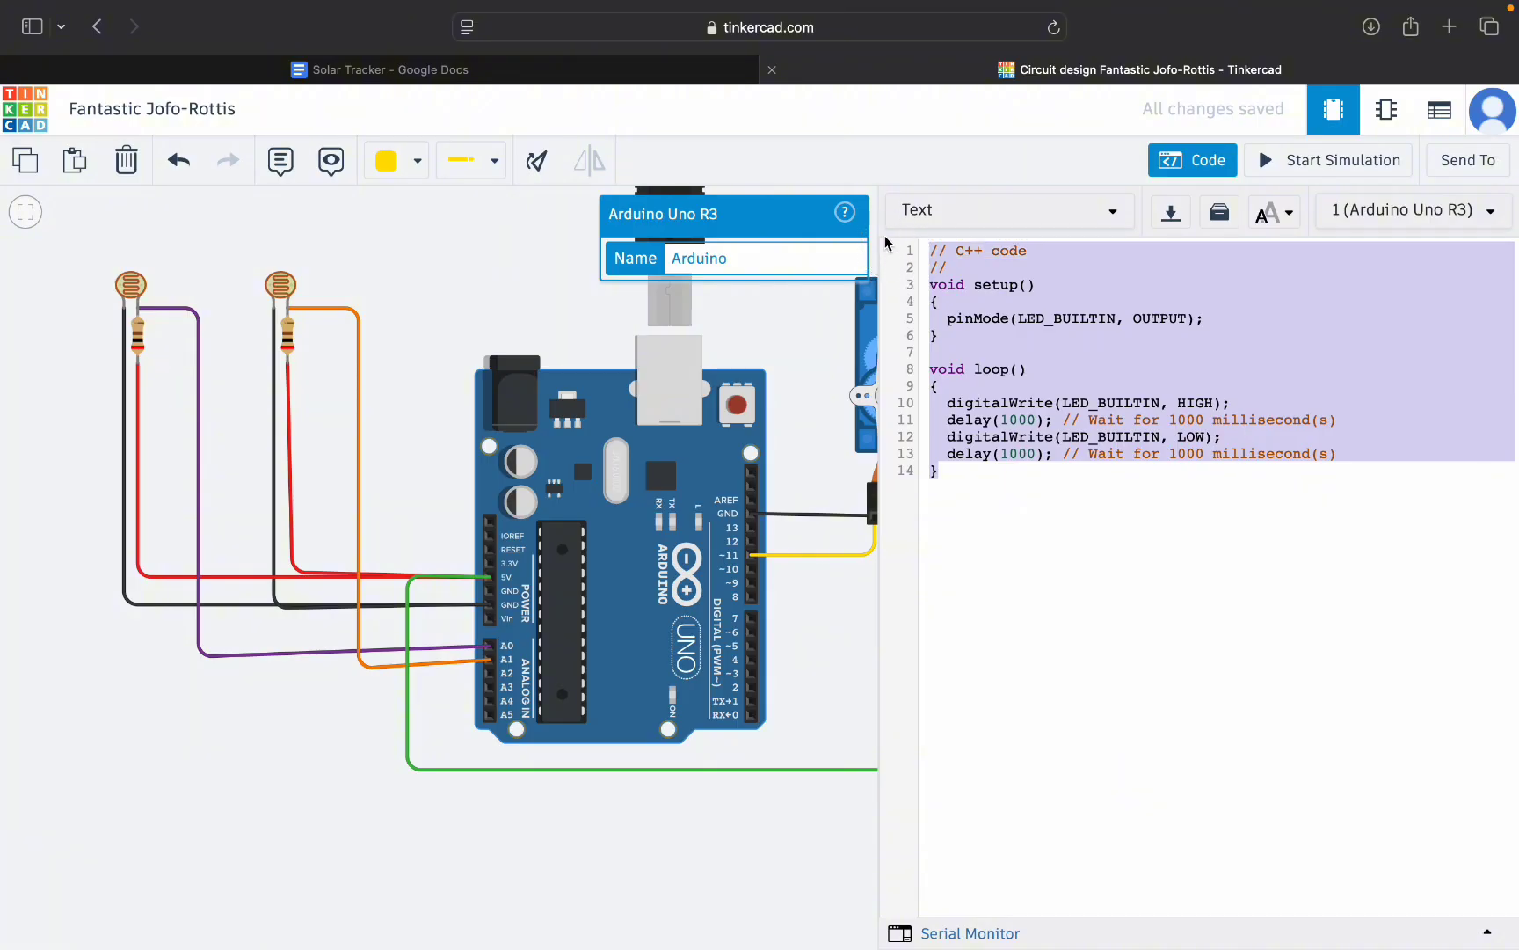
text(Writes the updated angle to the servo. Waits 80ms before the next adjustment.)
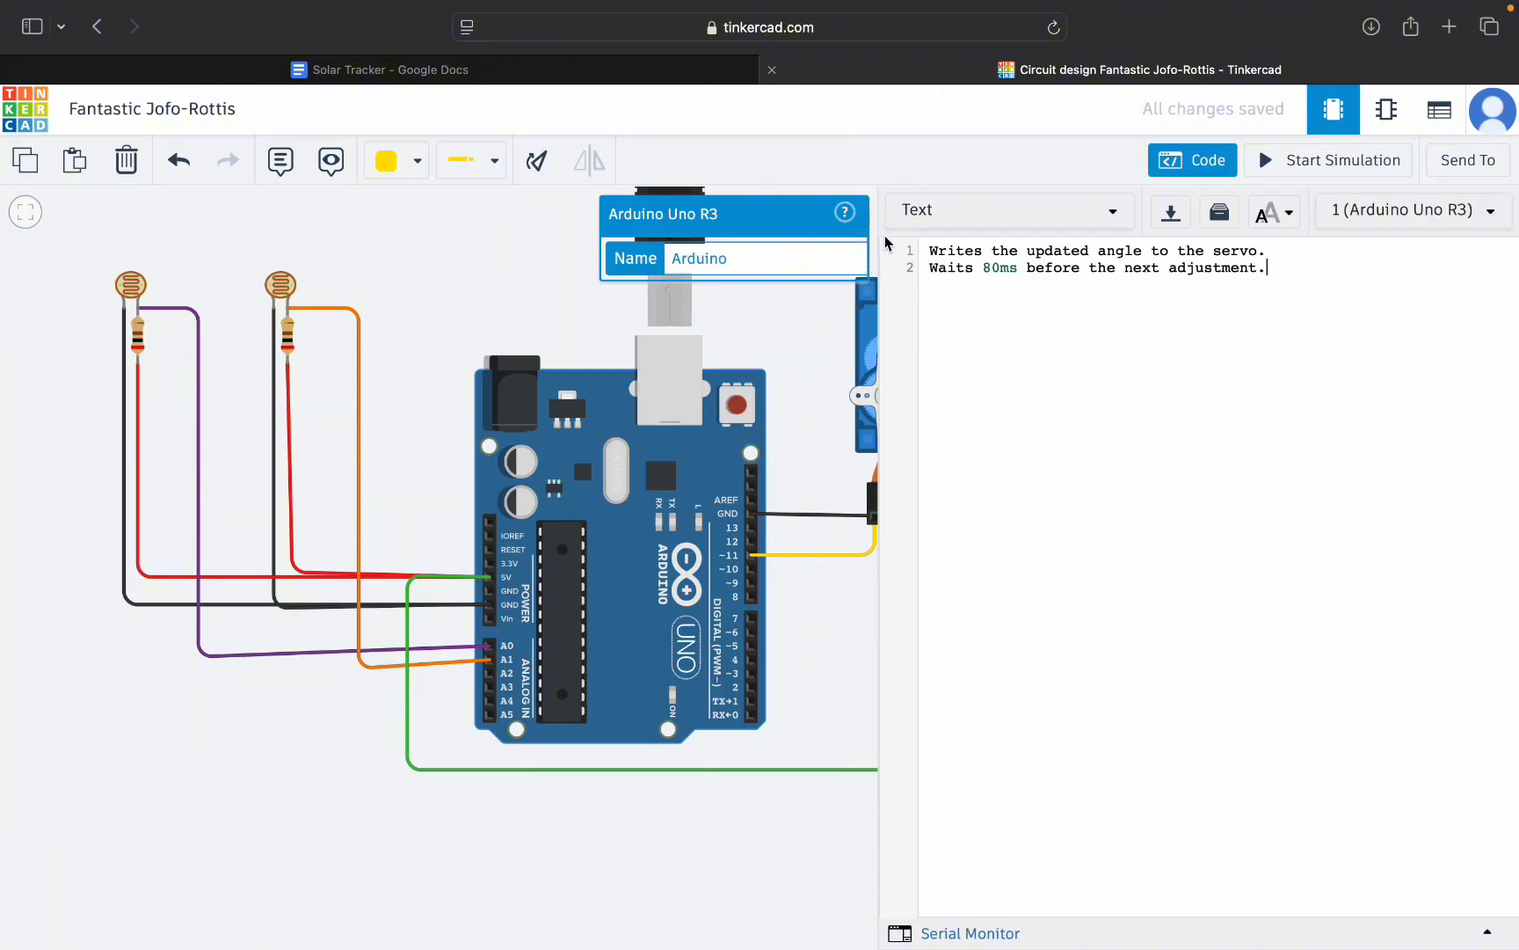
key(super+a)
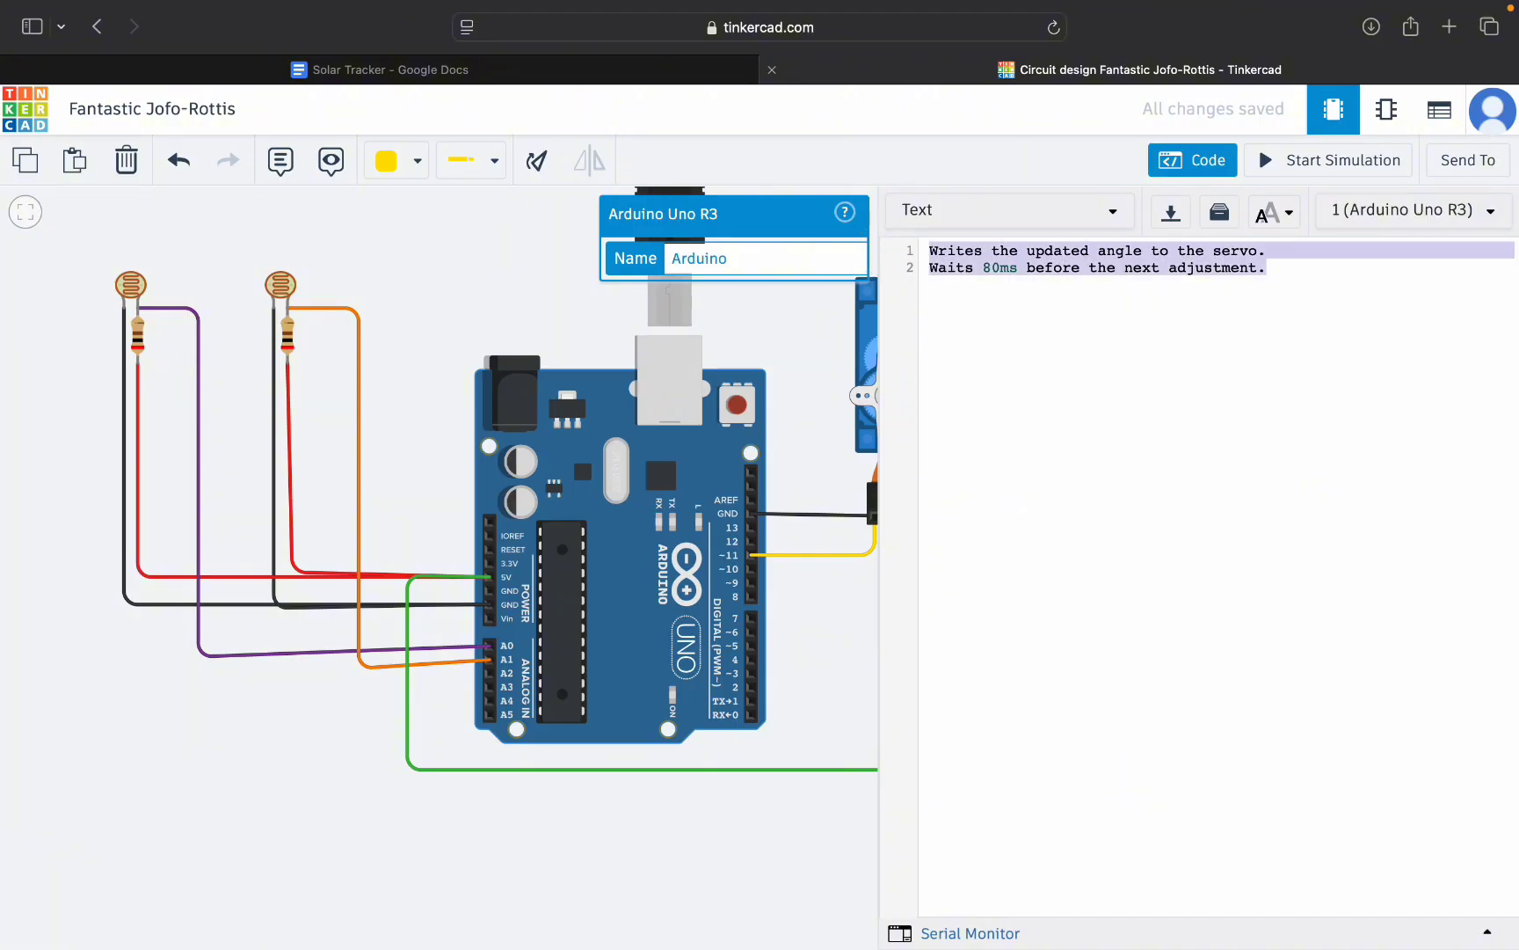
key(BackSpace)
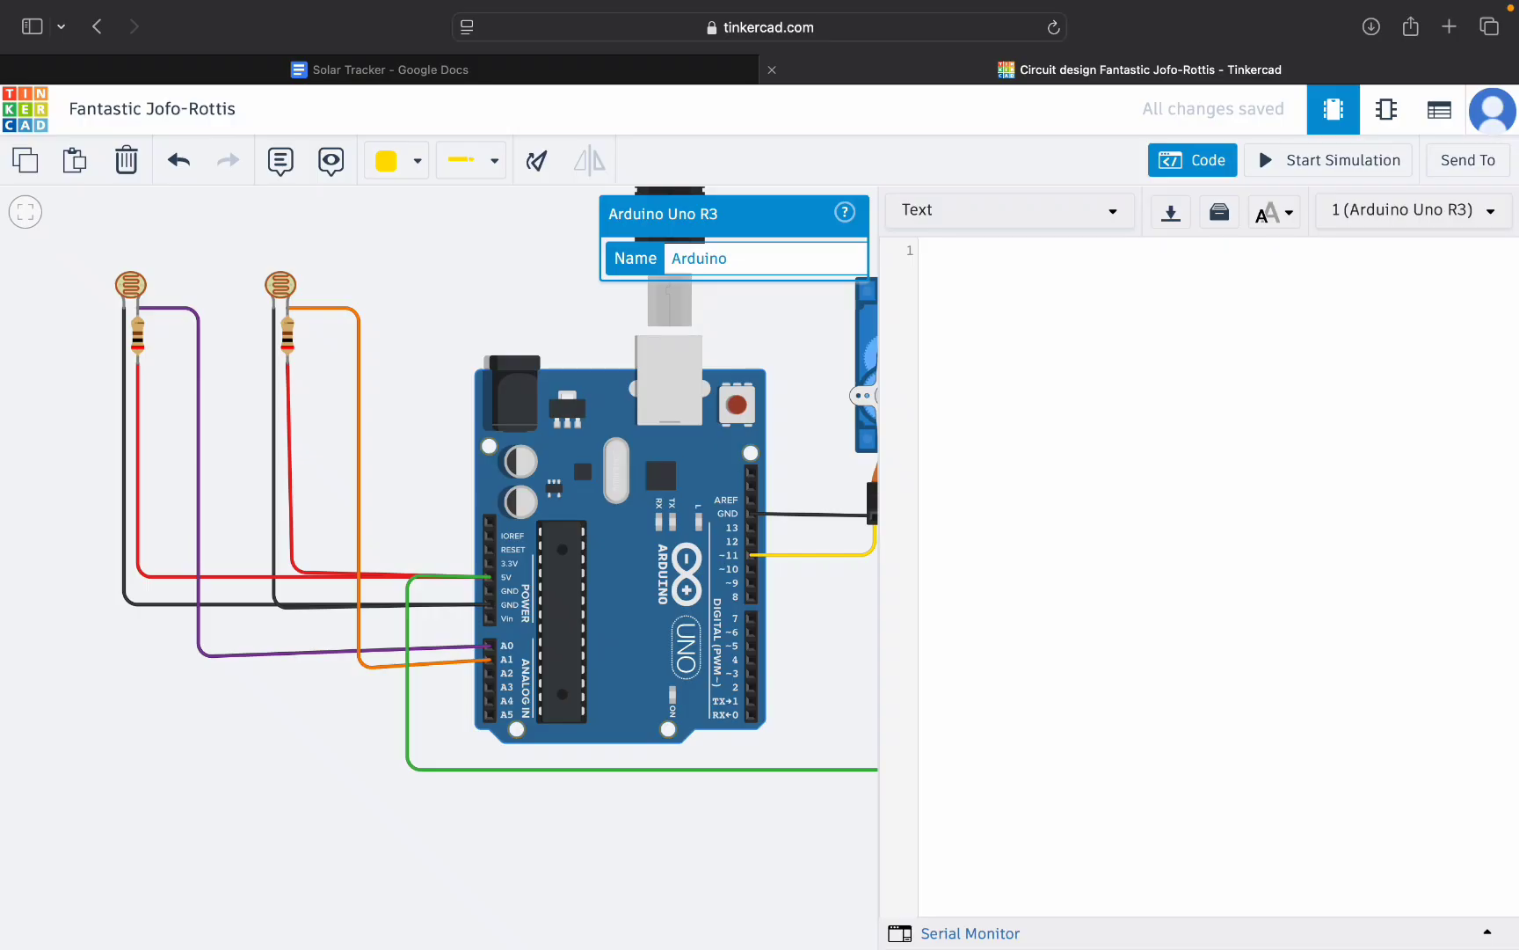
Copy the complete solar tracking sketch from the Solar Tracker Google Docs document into Tinkercad's Arduino text editor, and close the code editor.
click(570, 70)
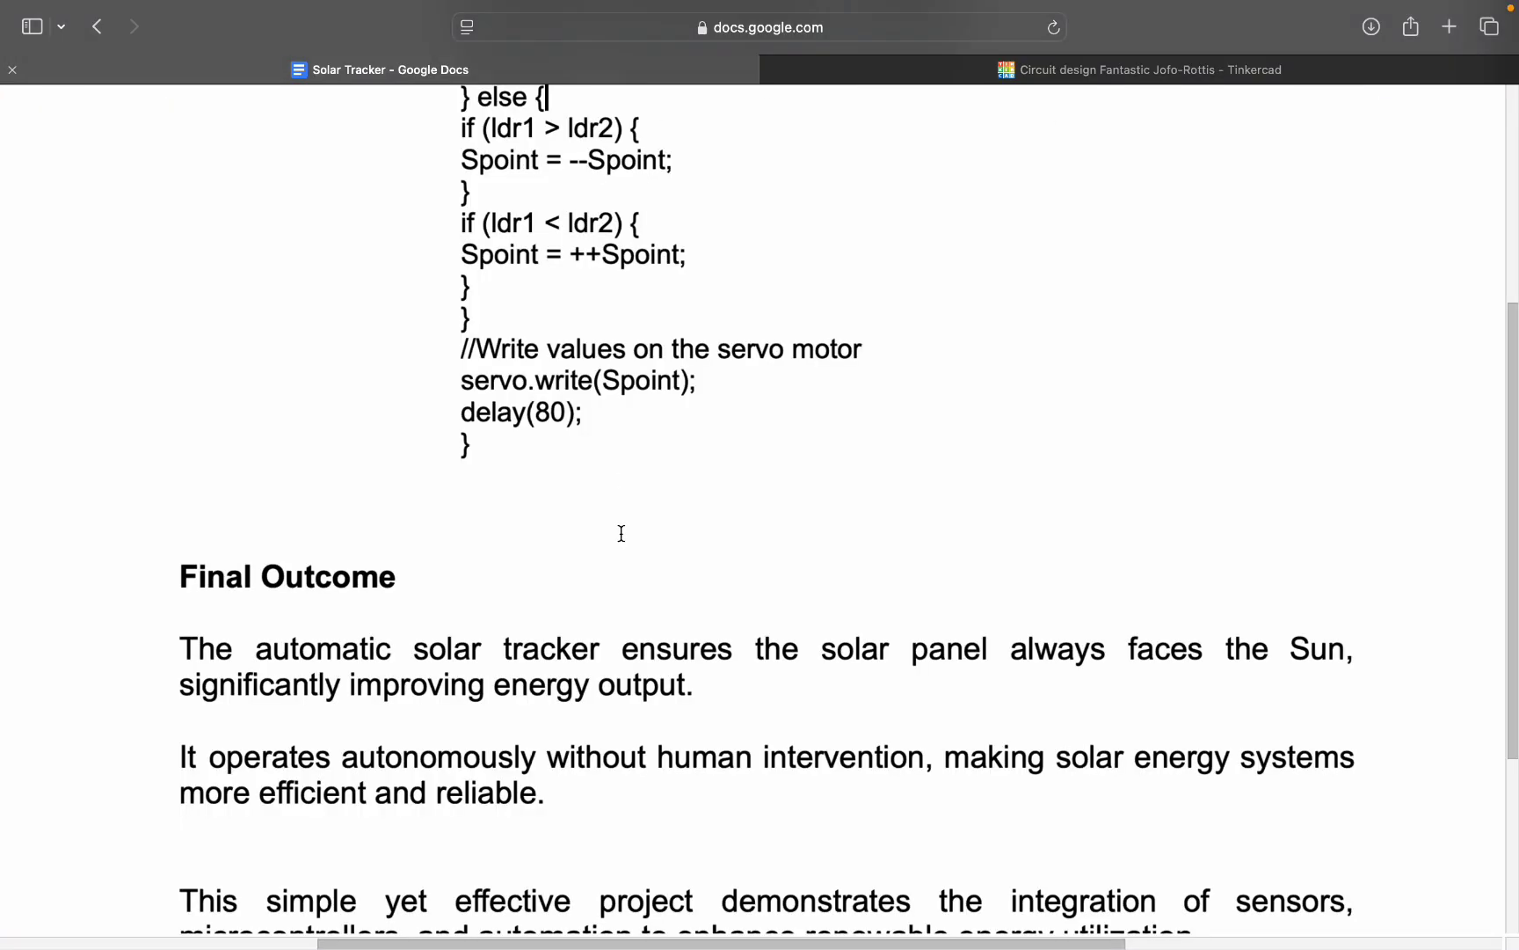
scroll(621, 533, up, 3)
scroll(621, 535, down, 3)
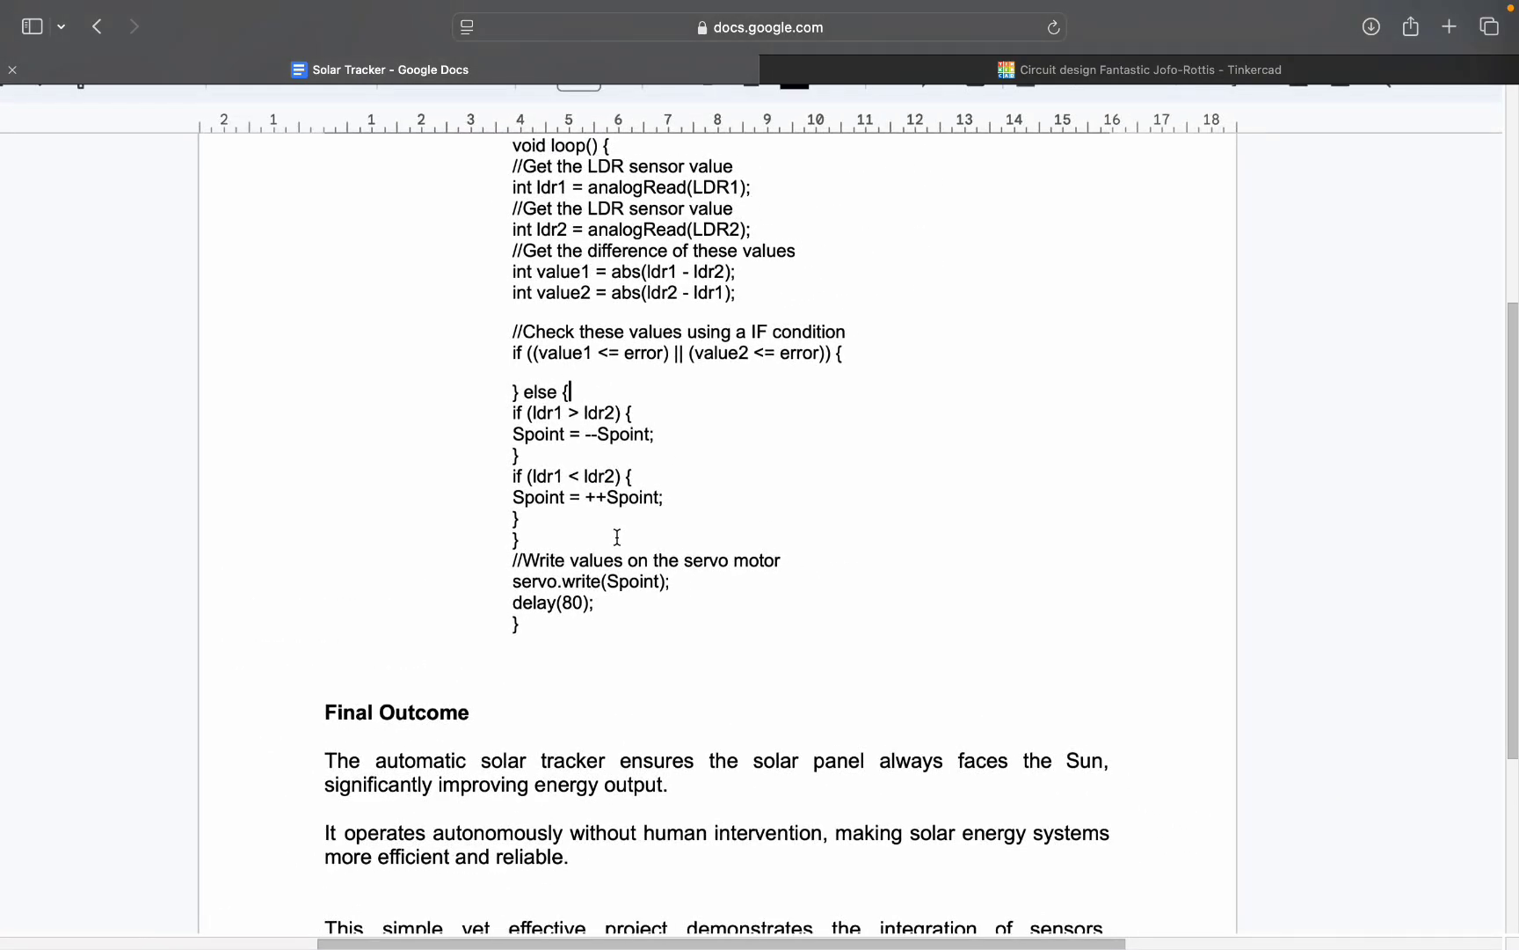
scroll(614, 579, up, 2)
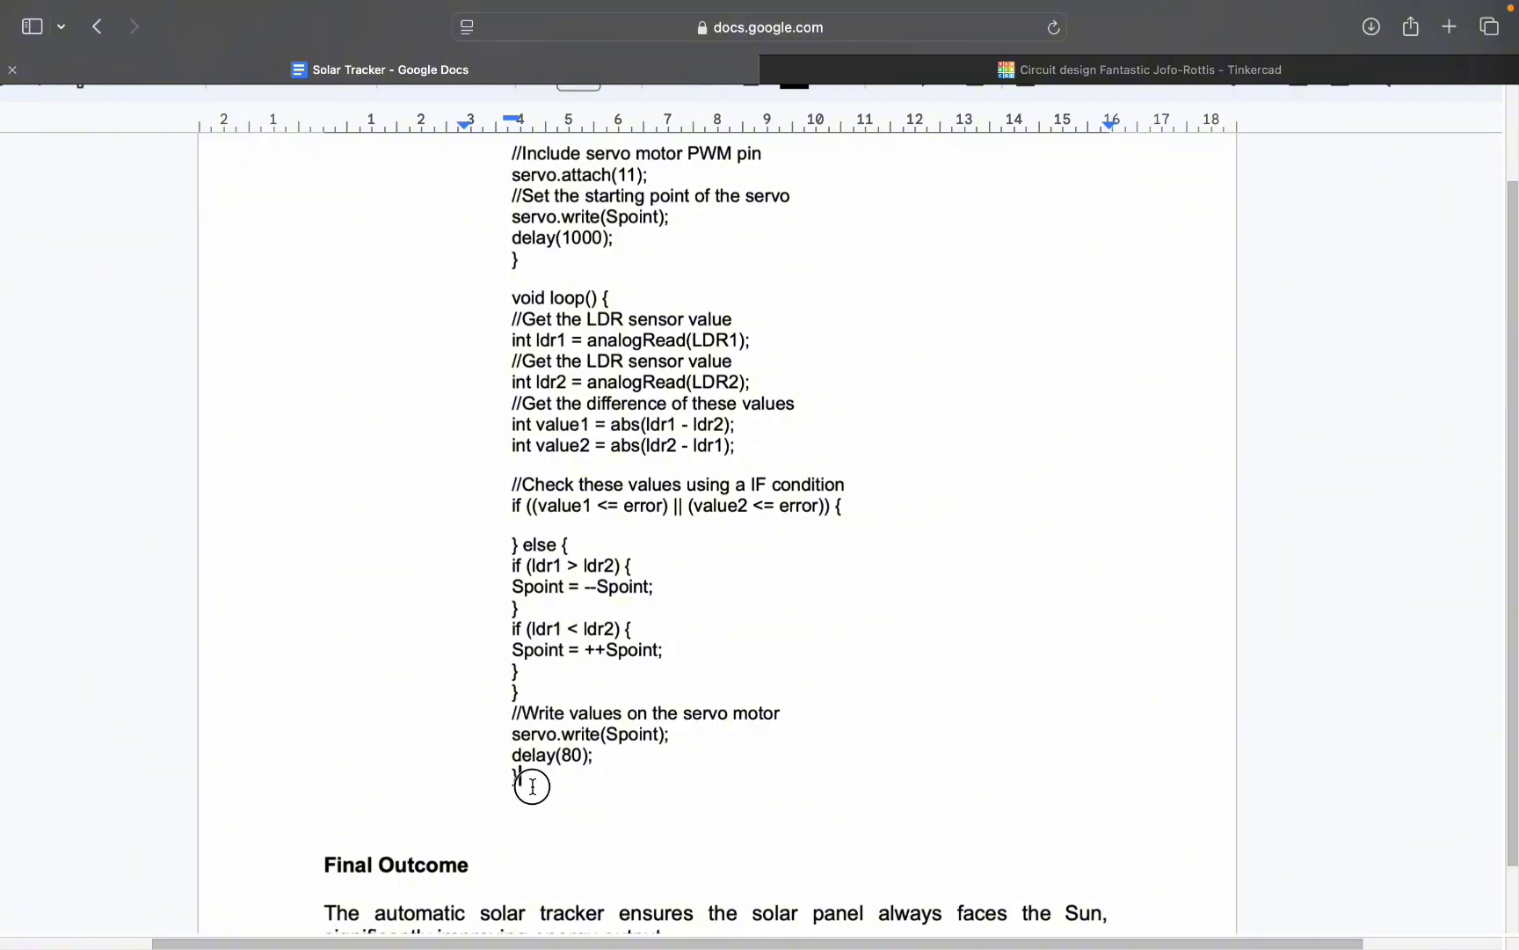
drag(545, 807, 541, 272)
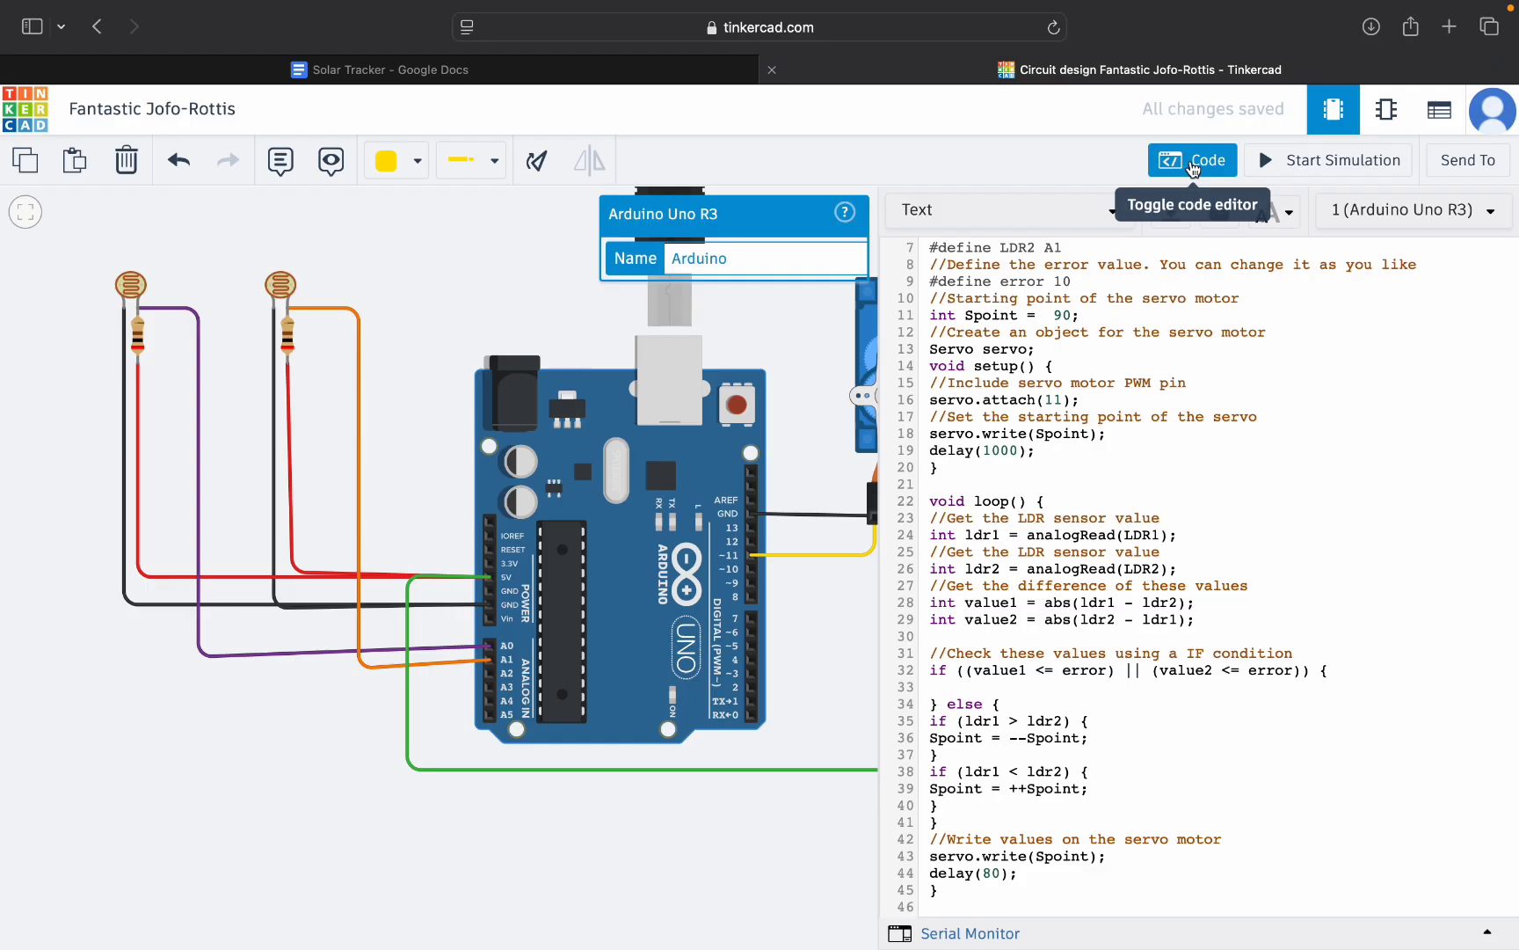
click(1193, 163)
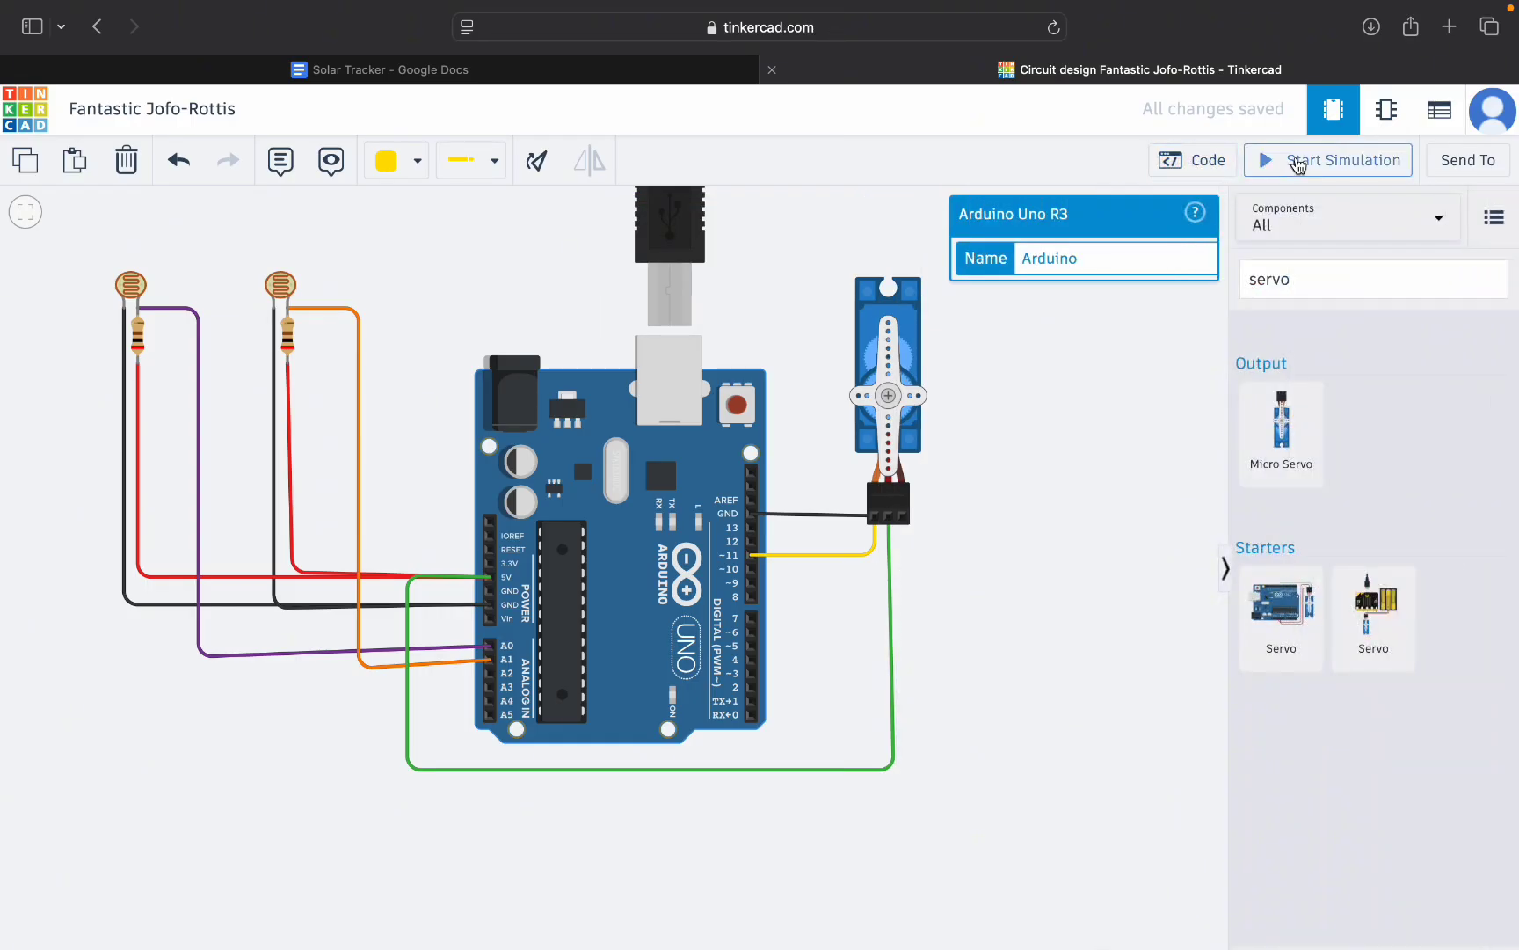
Start the simulation and raise the light level of the photoresistor wired to A0 to maximum.
click(1266, 160)
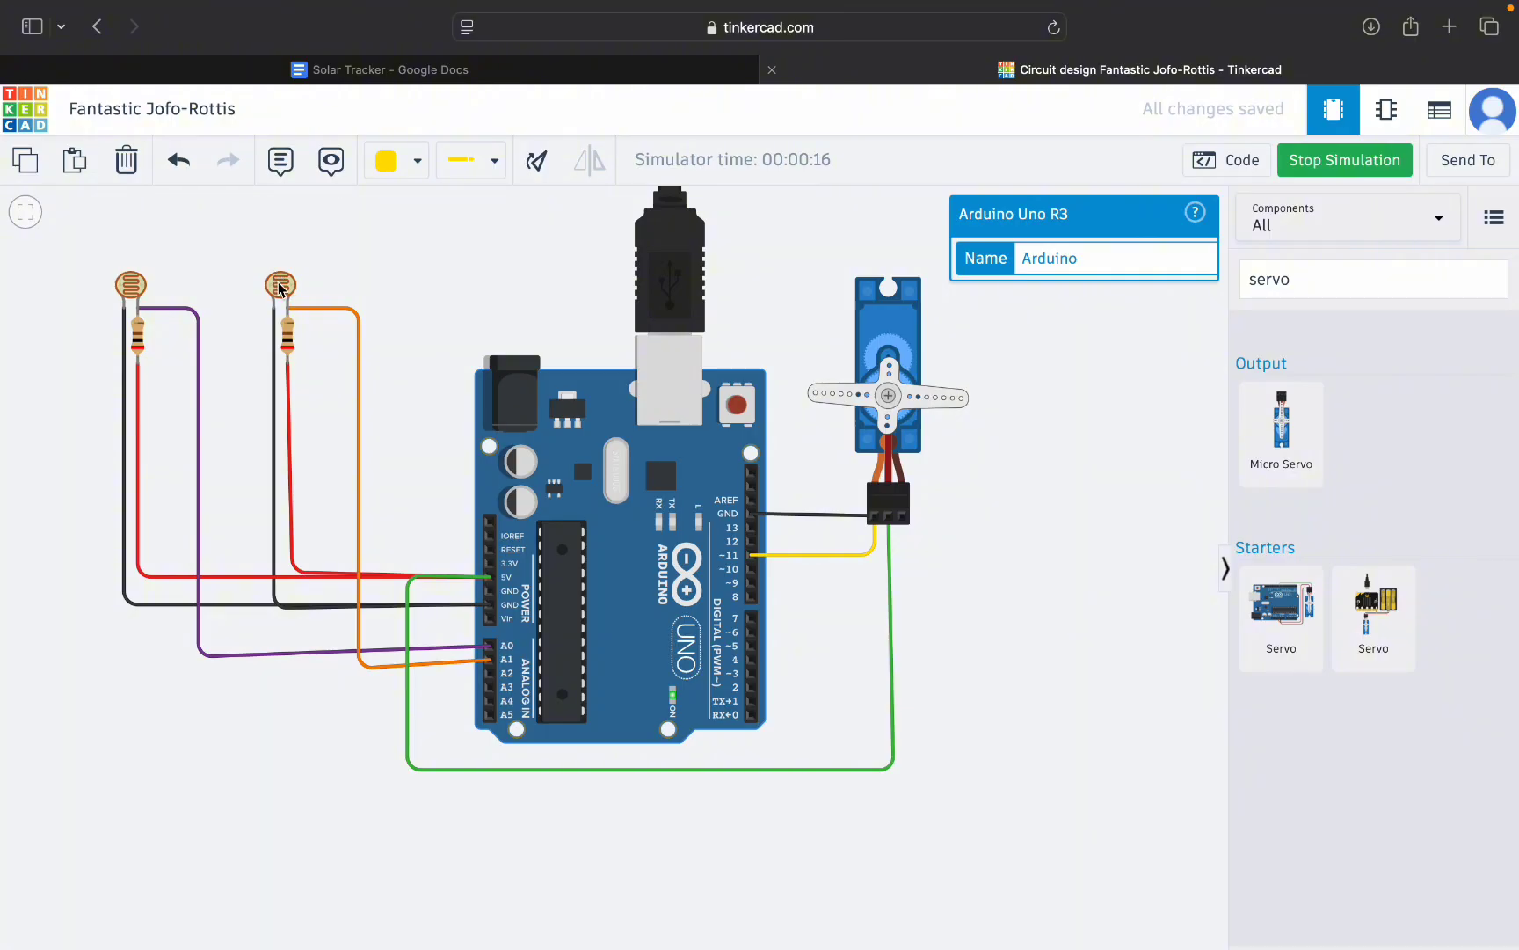
click(131, 287)
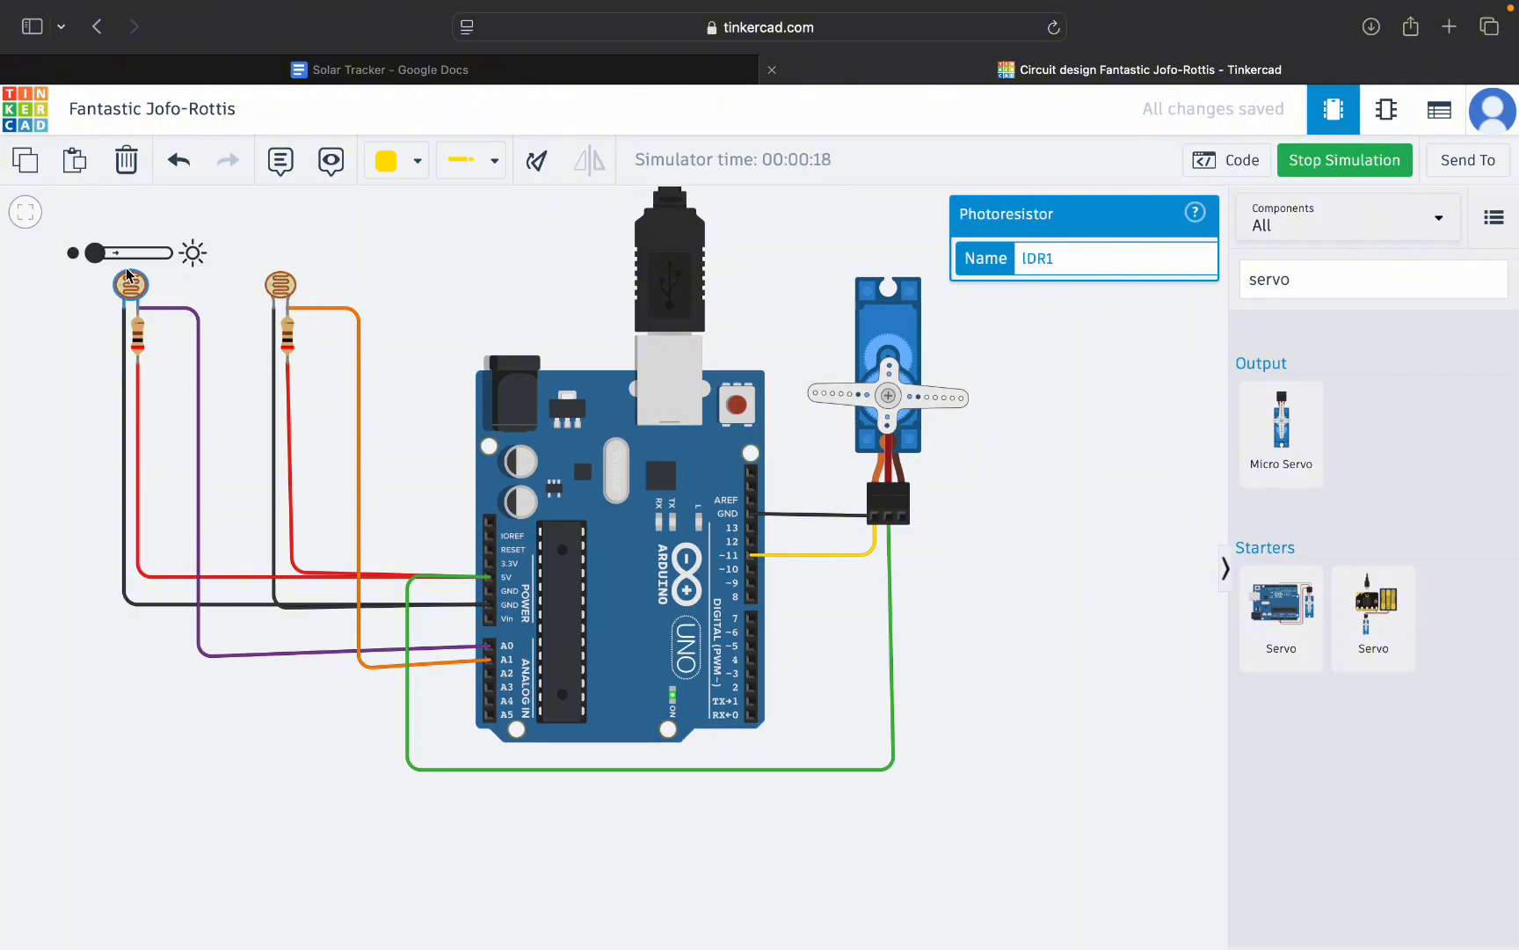
drag(100, 255, 170, 257)
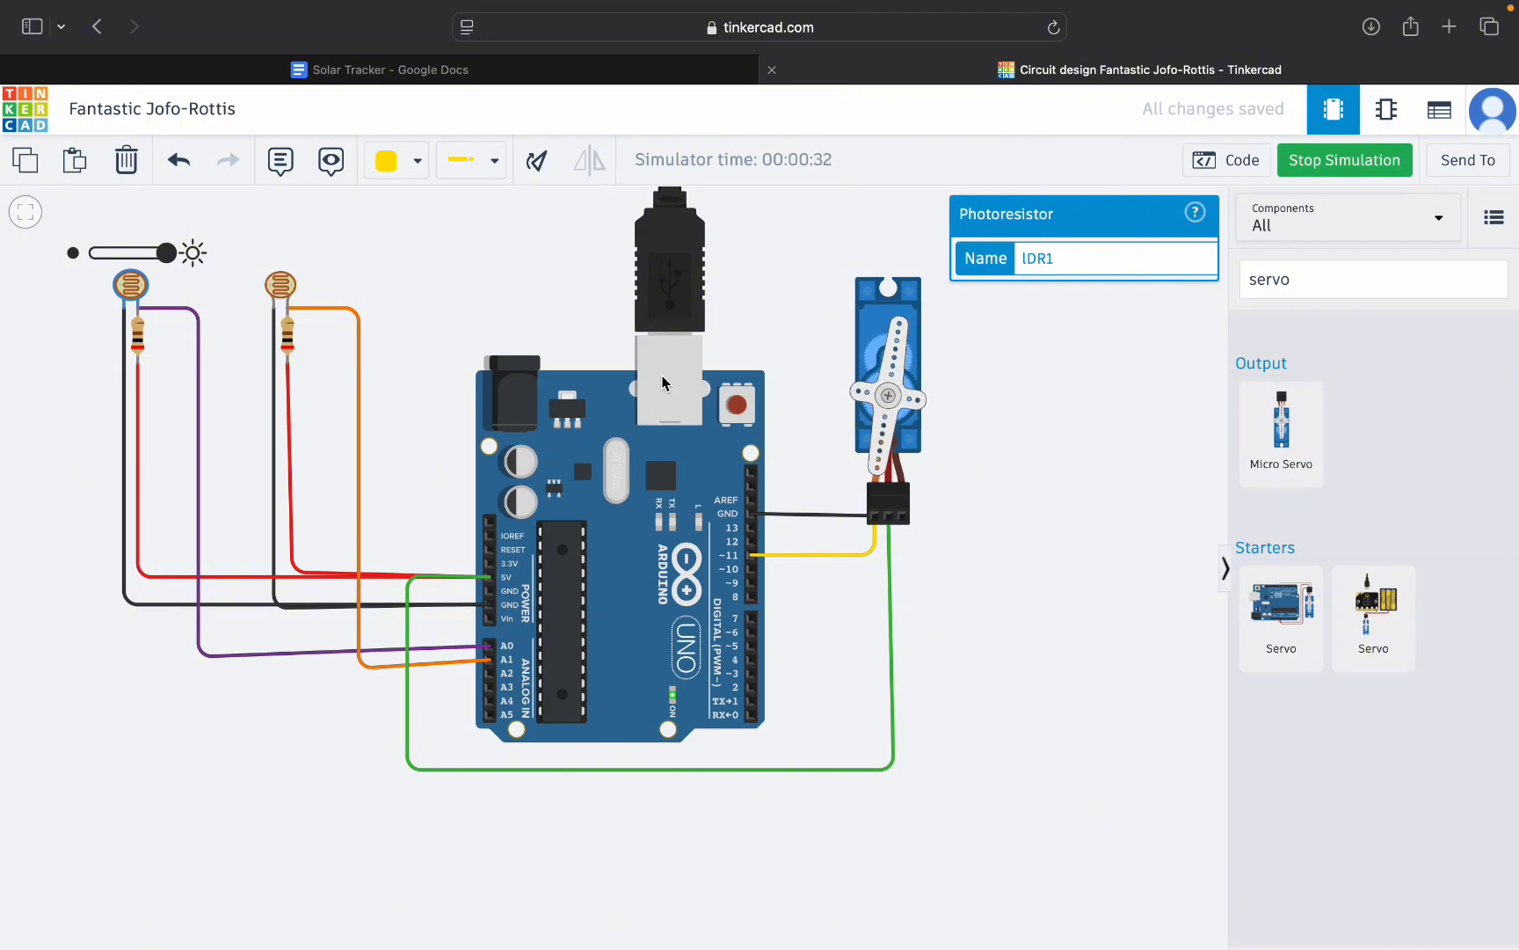
Test the servo by varying the light on both photoresistors, ending with the A0 one at minimum and LDR2 near maximum.
click(274, 287)
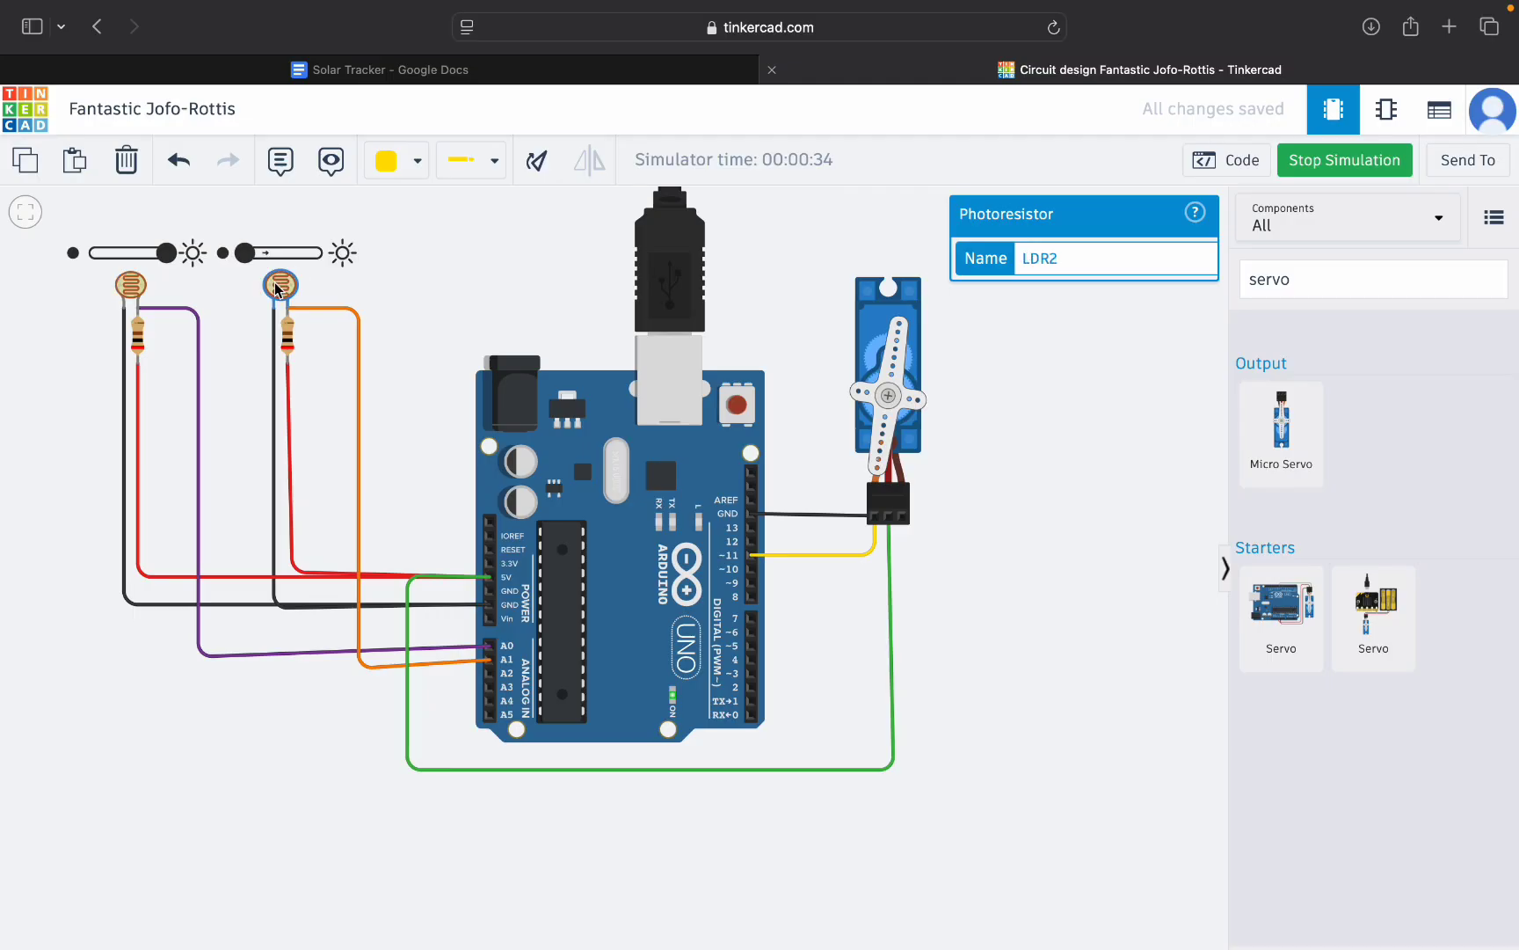
drag(171, 256, 40, 262)
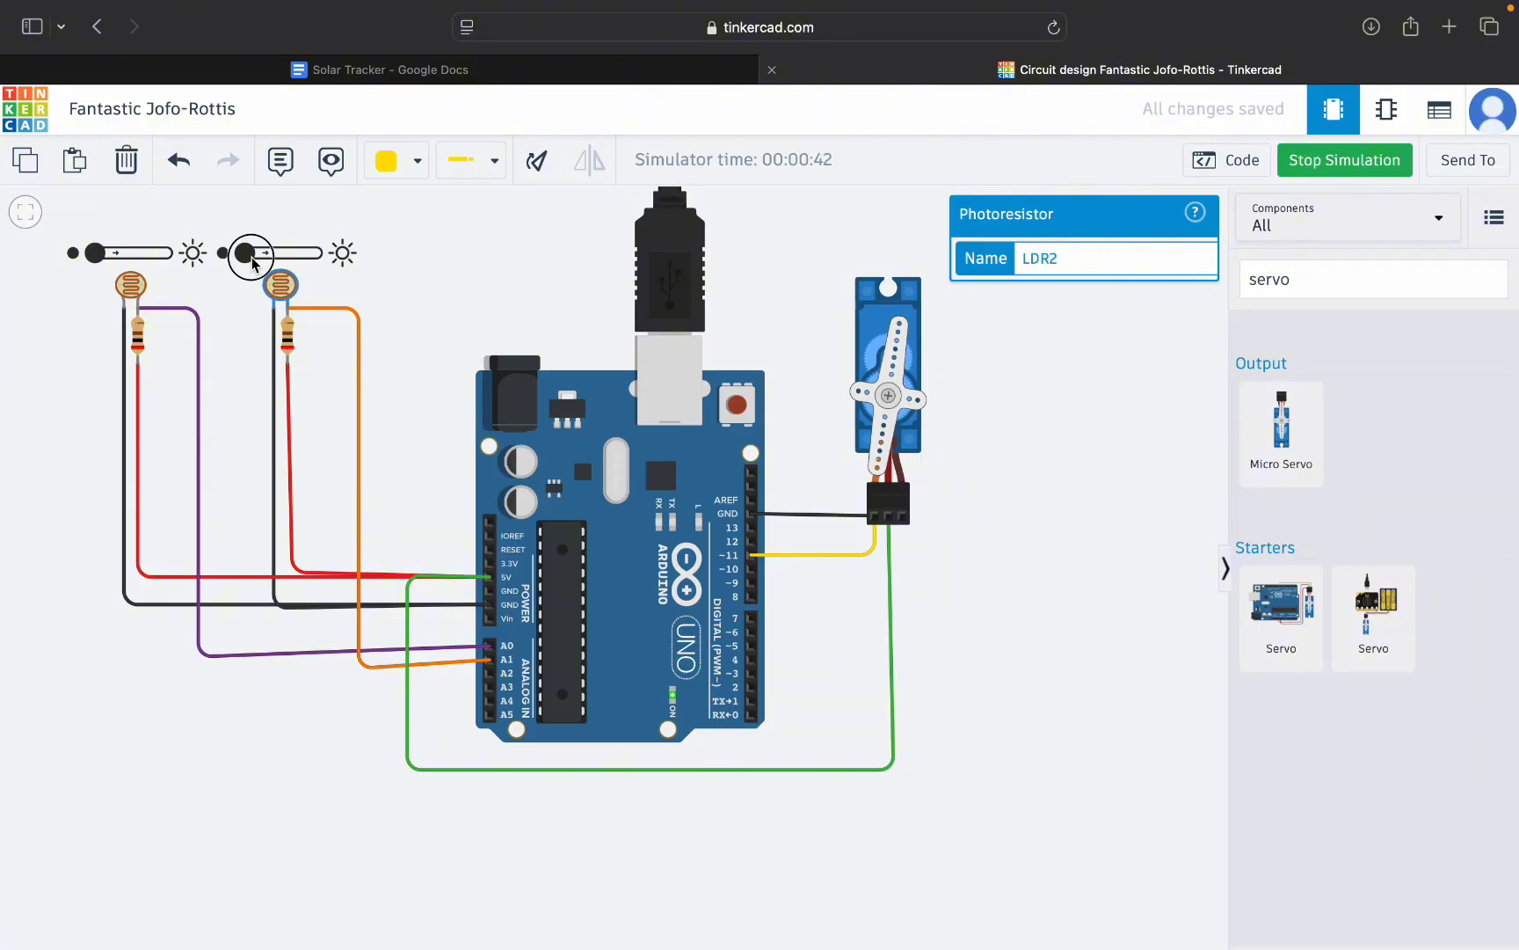
drag(253, 262, 316, 255)
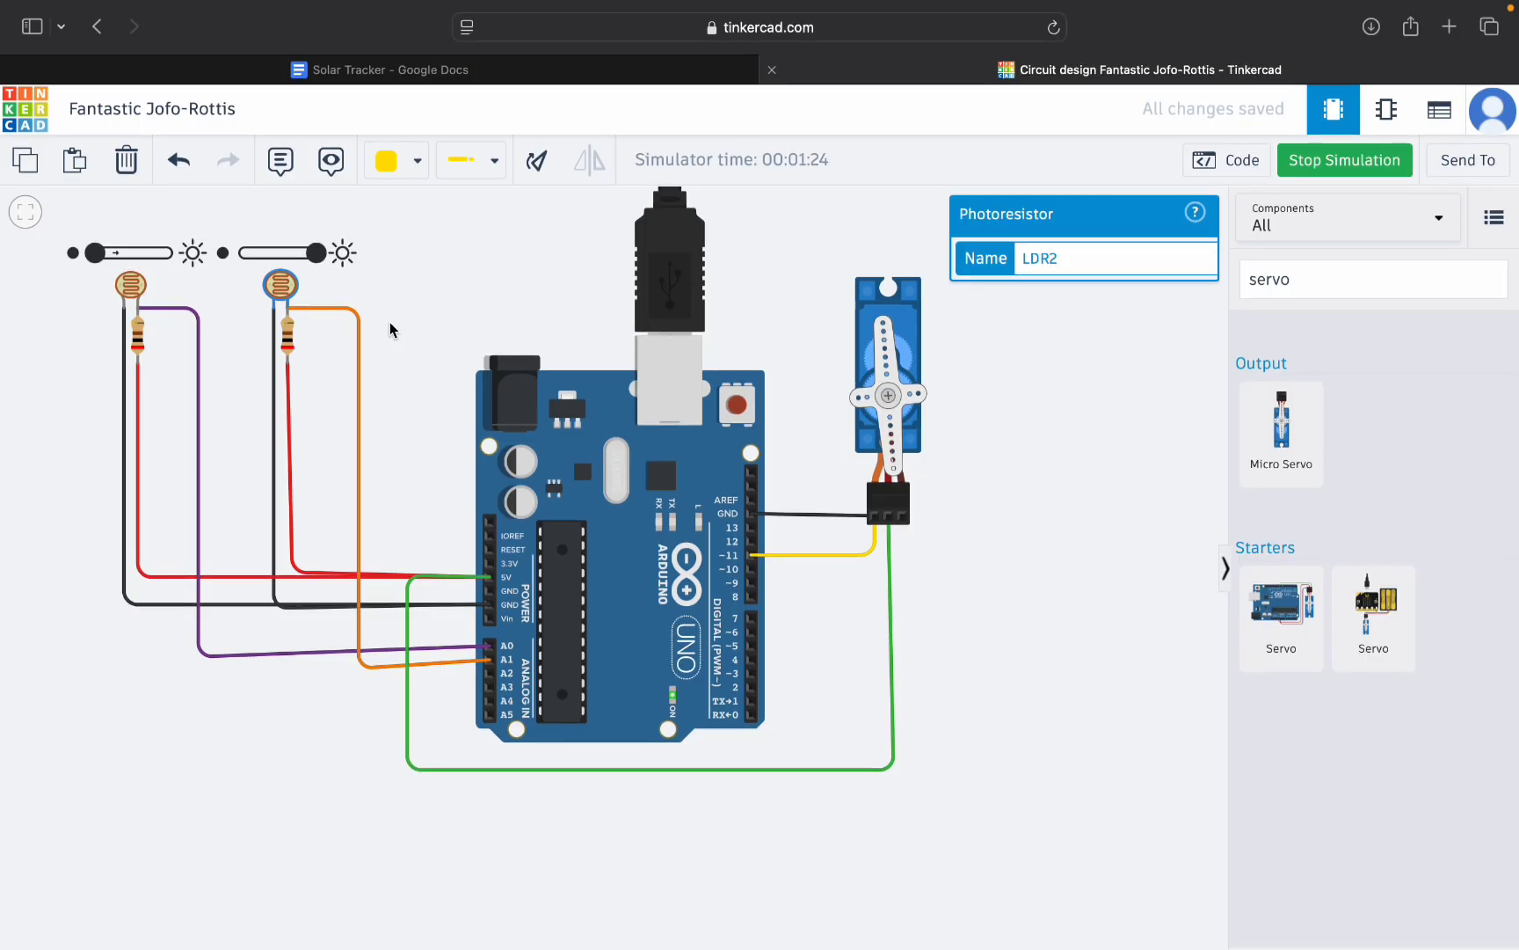
click(248, 252)
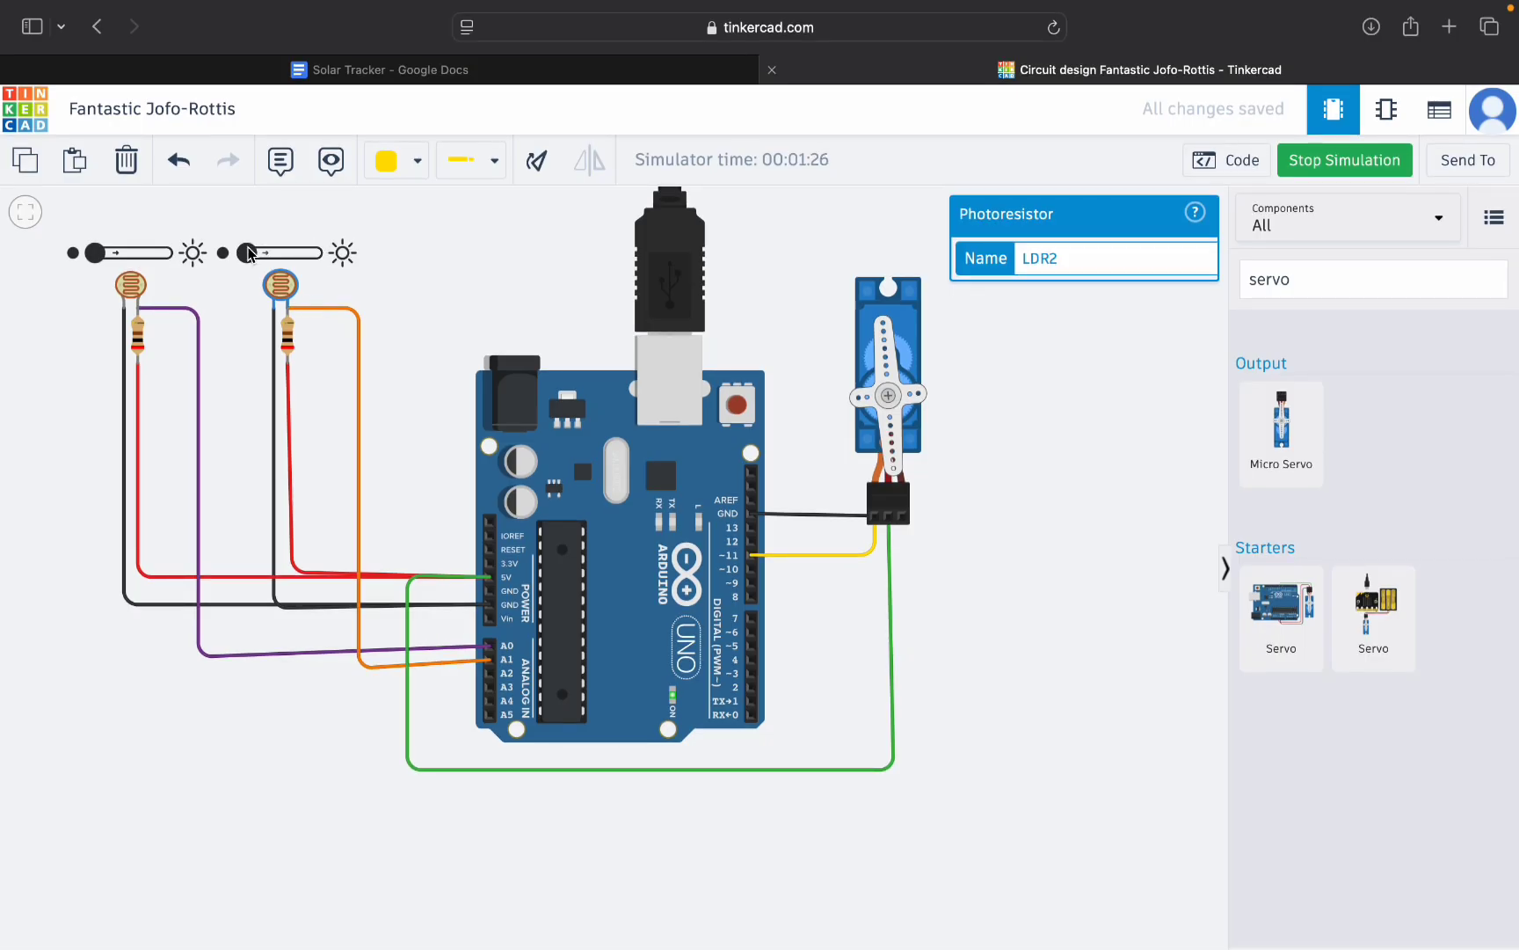
click(129, 254)
click(157, 255)
Switch to the Solar Tracker Google Docs document and locate its code explanation section.
click(349, 71)
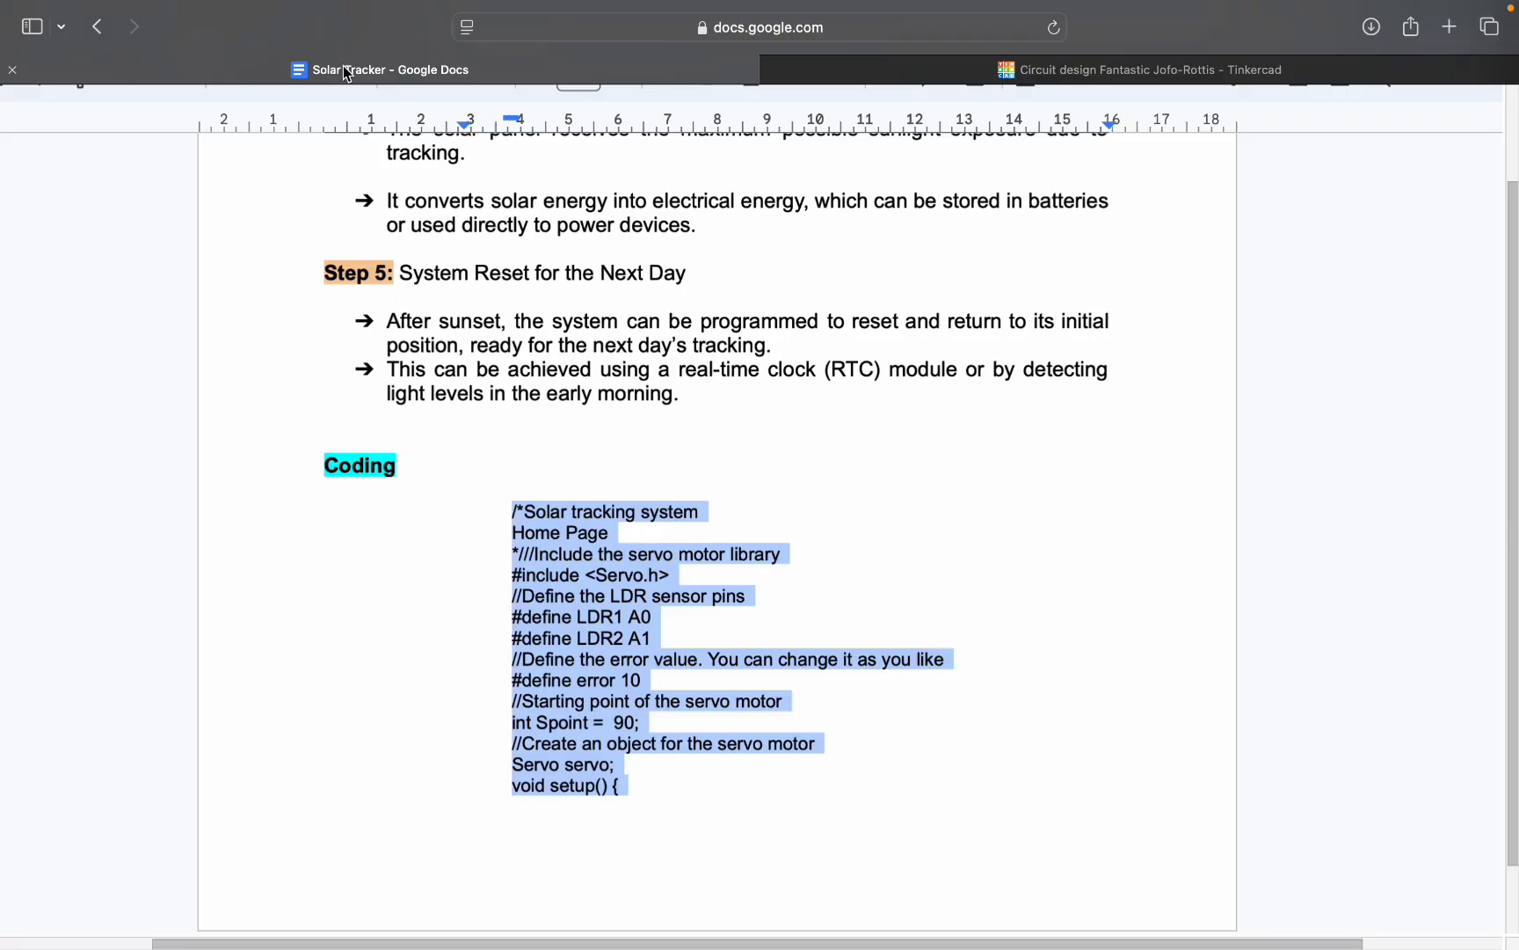
scroll(607, 447, down, 10)
scroll(607, 447, up, 3)
scroll(607, 450, up, 2)
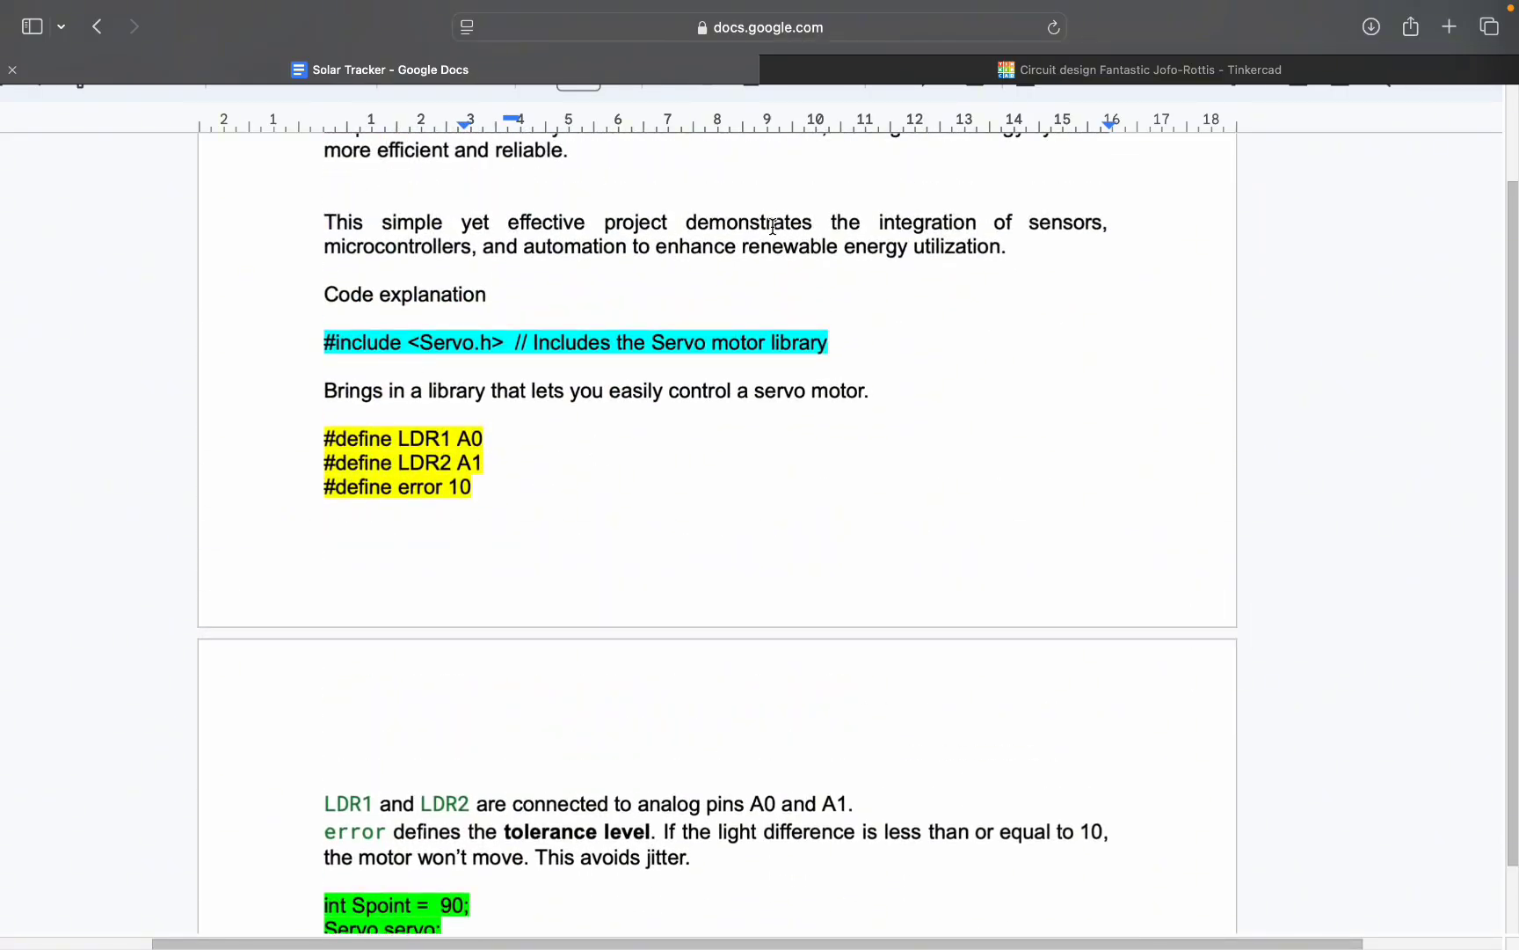
Return to Tinkercad, show the Arduino sketch from its first lines during the simulation, and dismiss the debugger help.
click(996, 69)
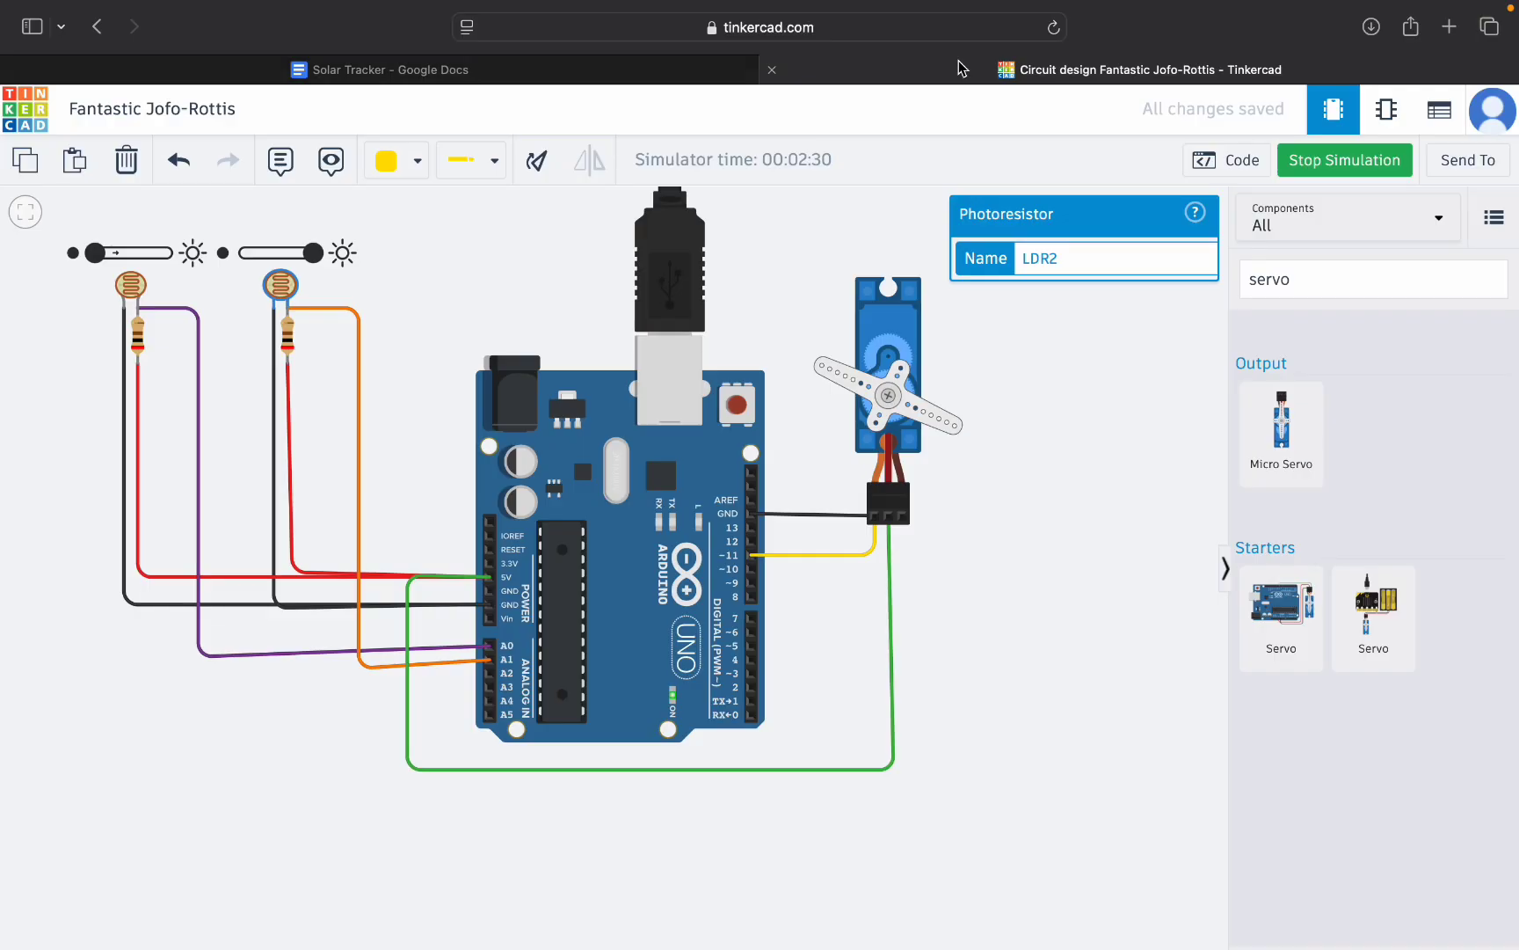
click(1228, 159)
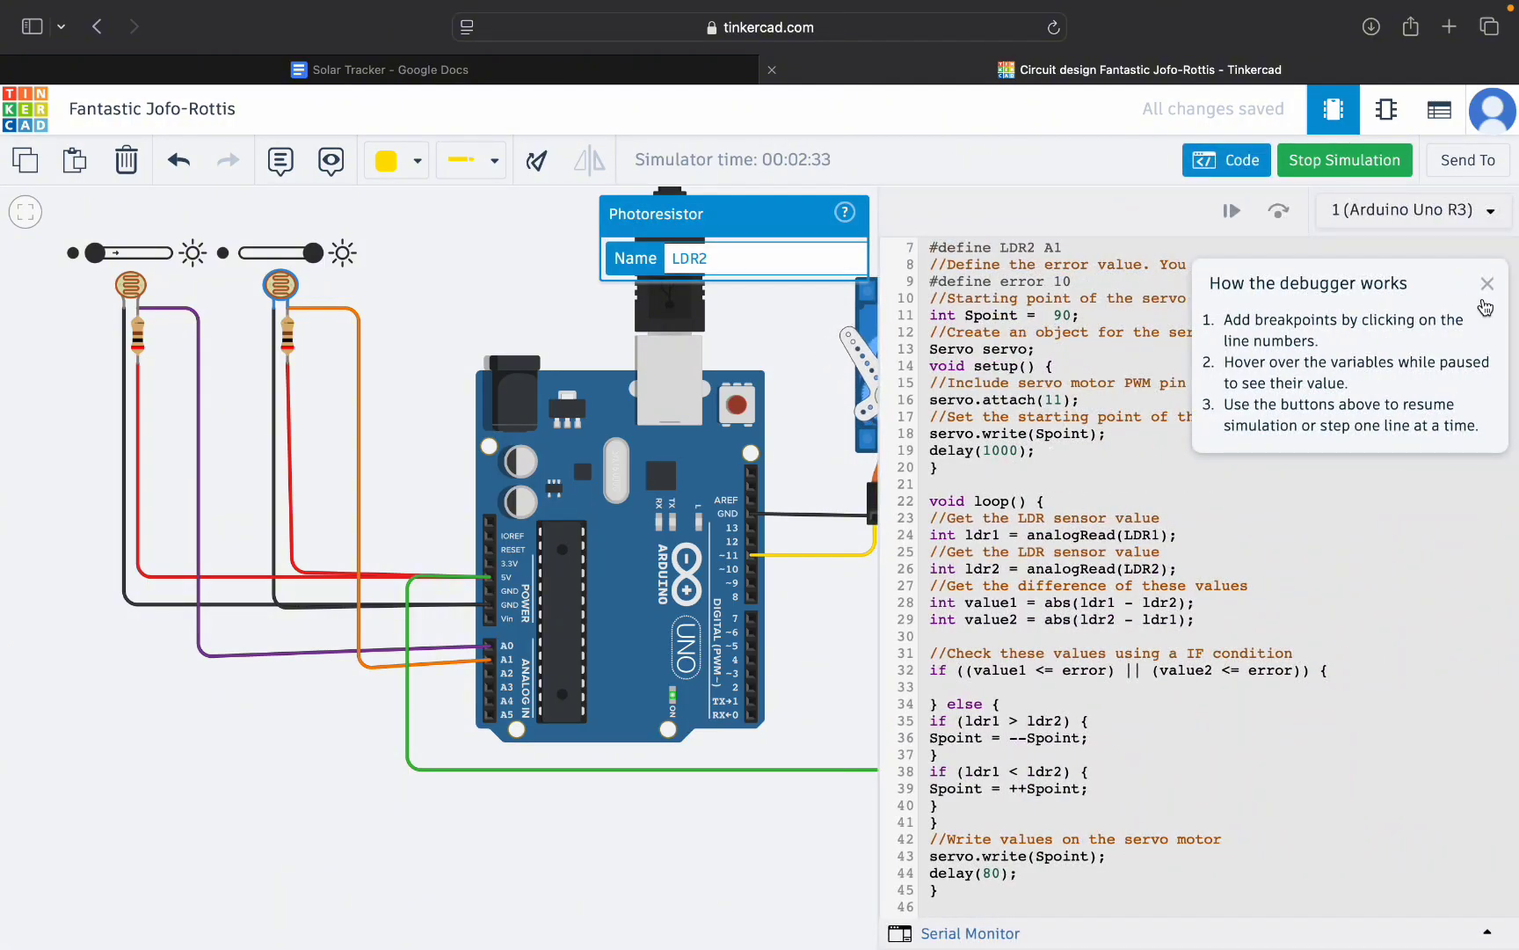
click(1487, 283)
scroll(1278, 363, up, 3)
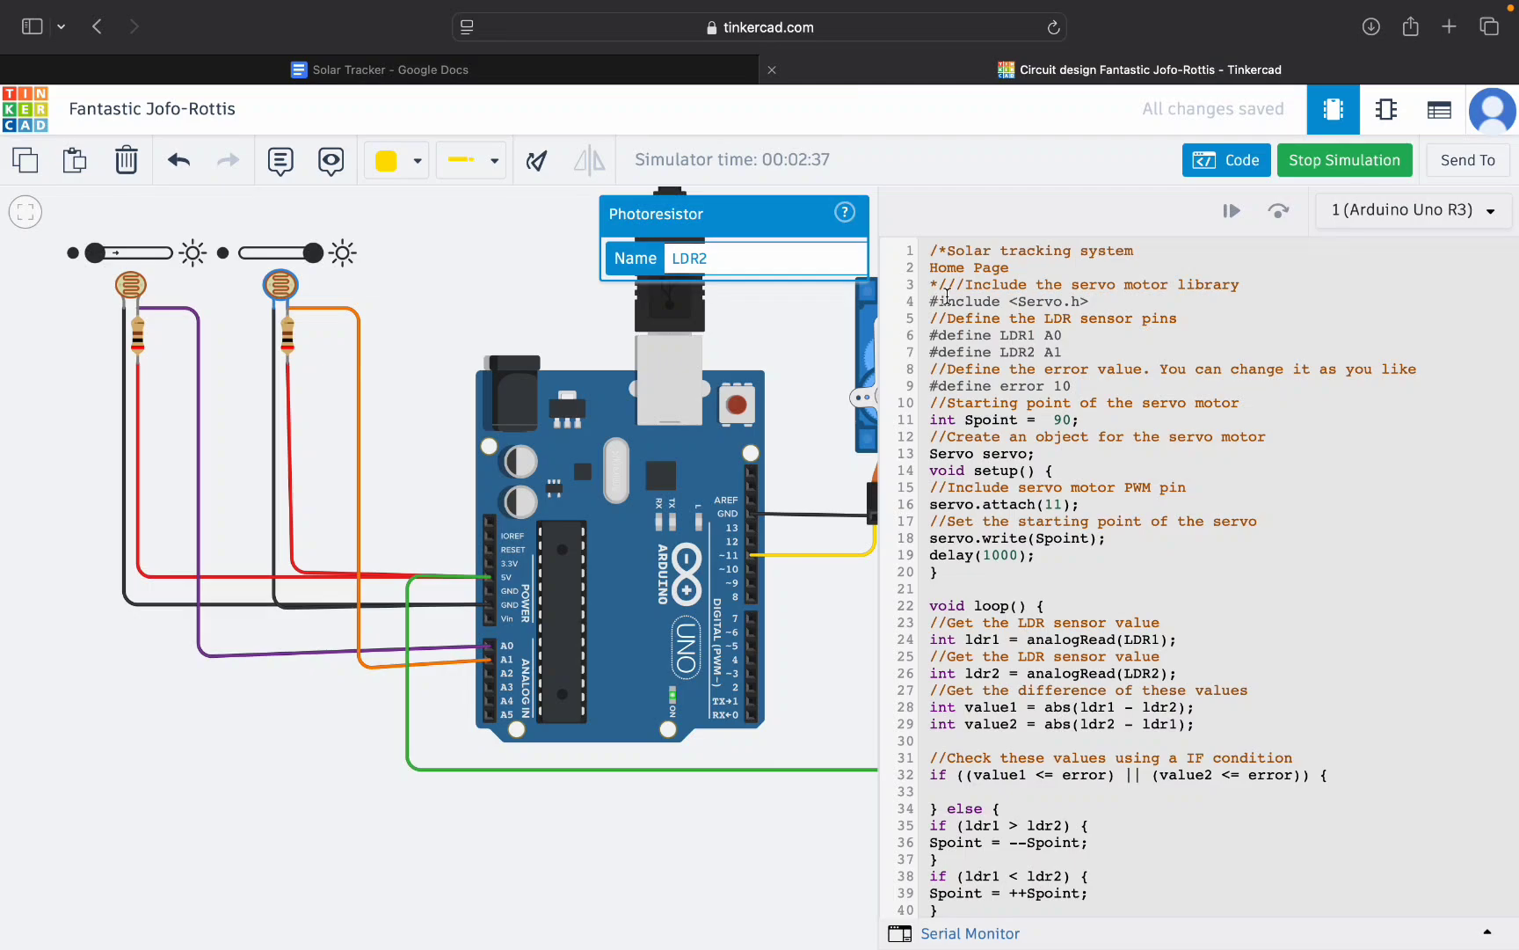
Read the Google Docs code explanation from the Servo.h include and LDR definitions through setup(), loop(), the light comparison and the servo write.
click(663, 71)
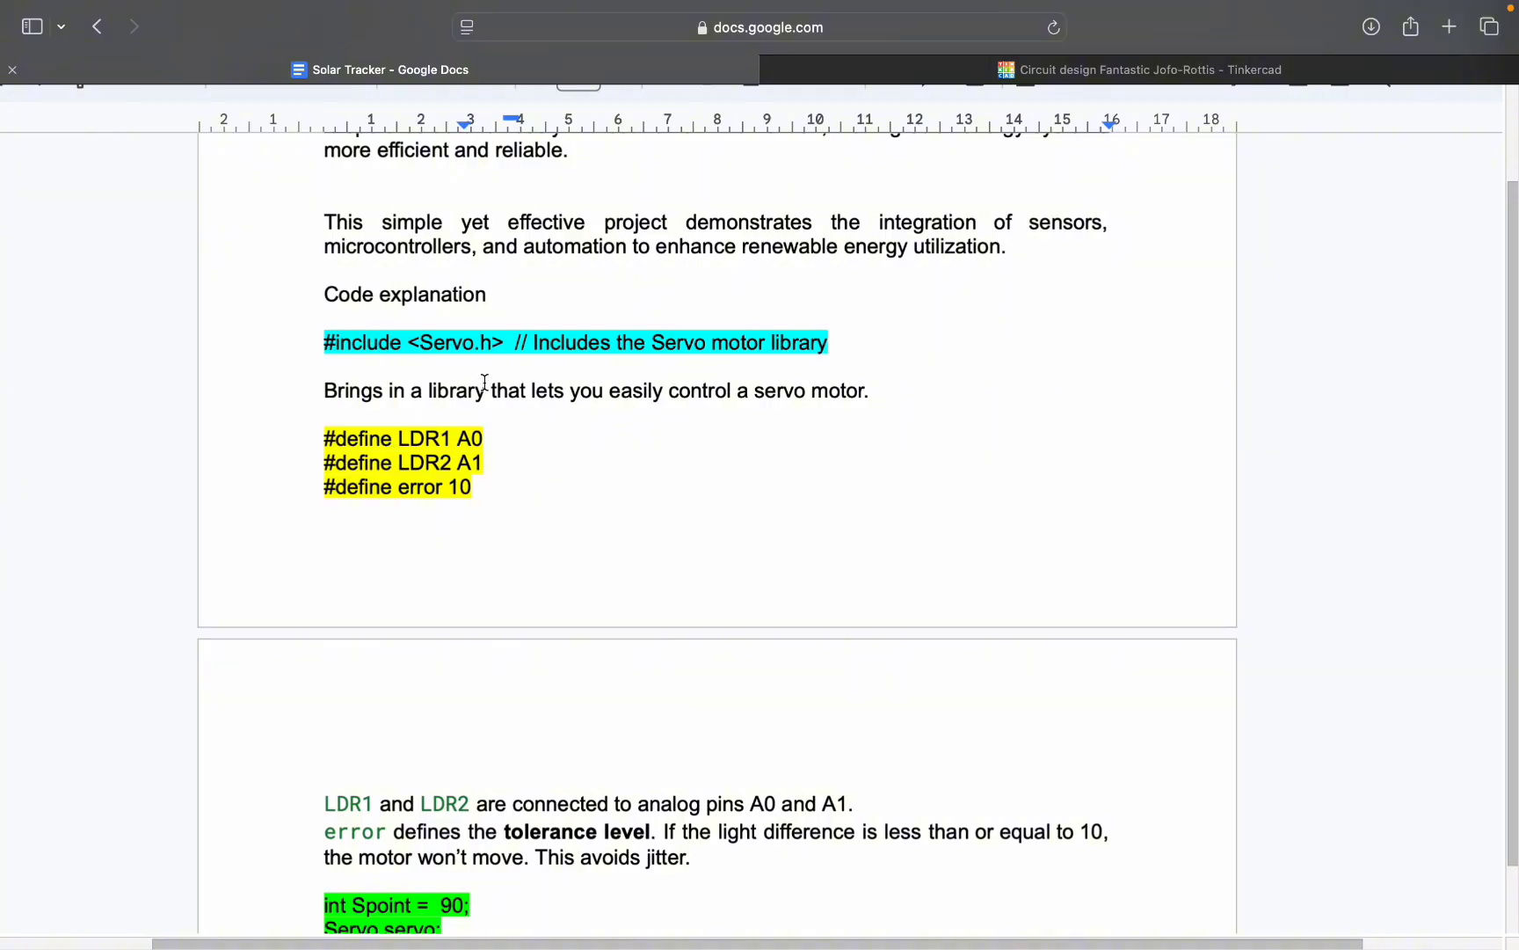
scroll(394, 526, down, 3)
scroll(394, 526, down, 1)
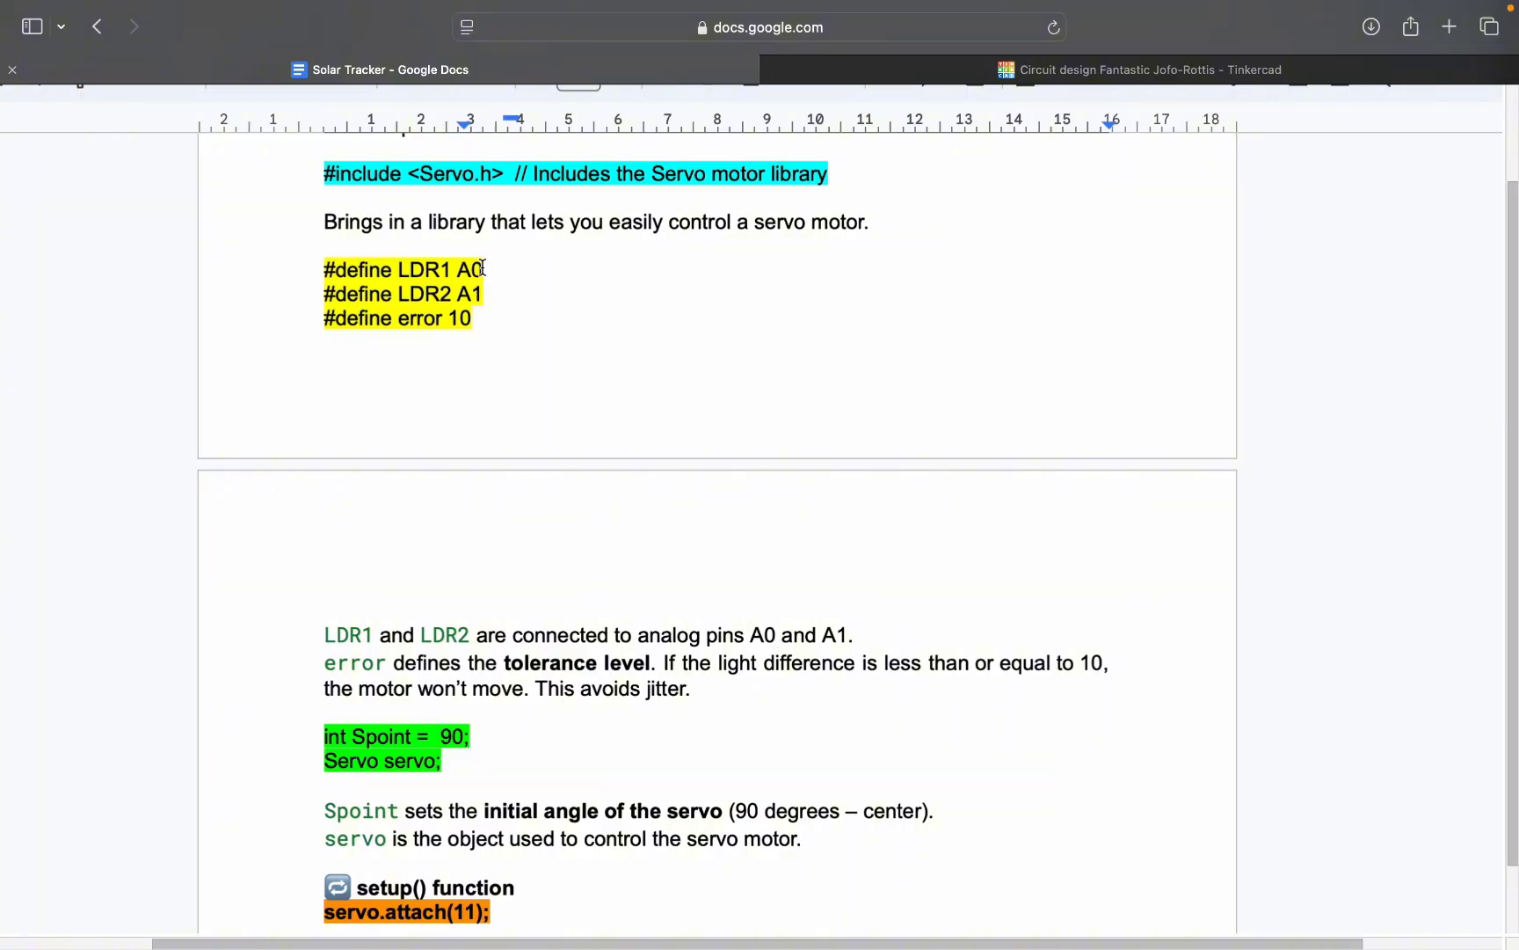
scroll(482, 328, down, 8)
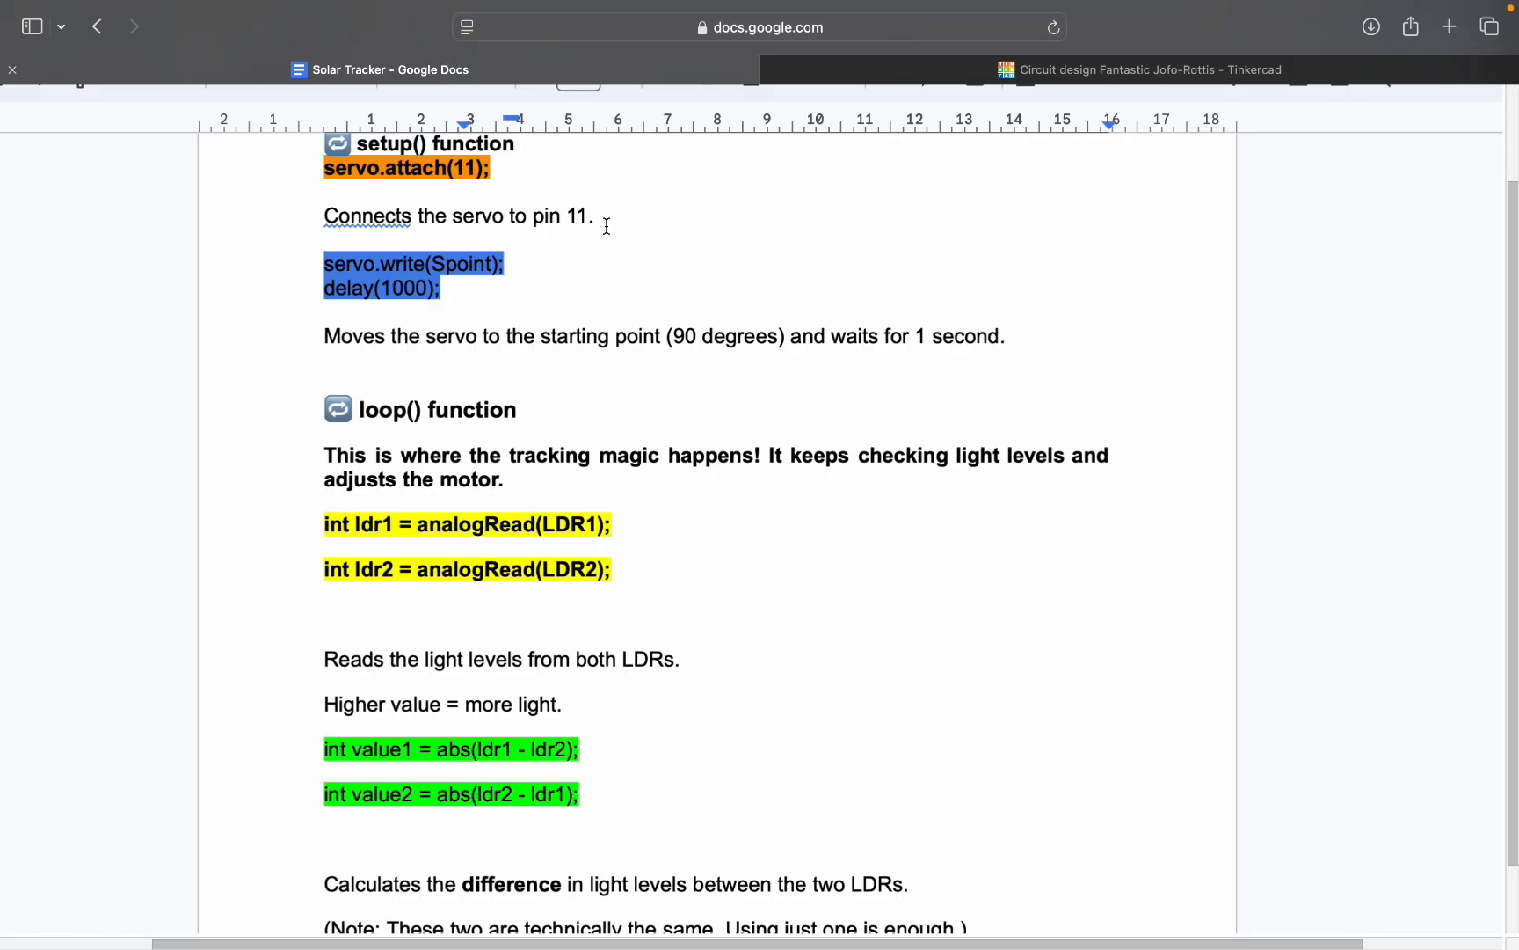
scroll(605, 228, down, 3)
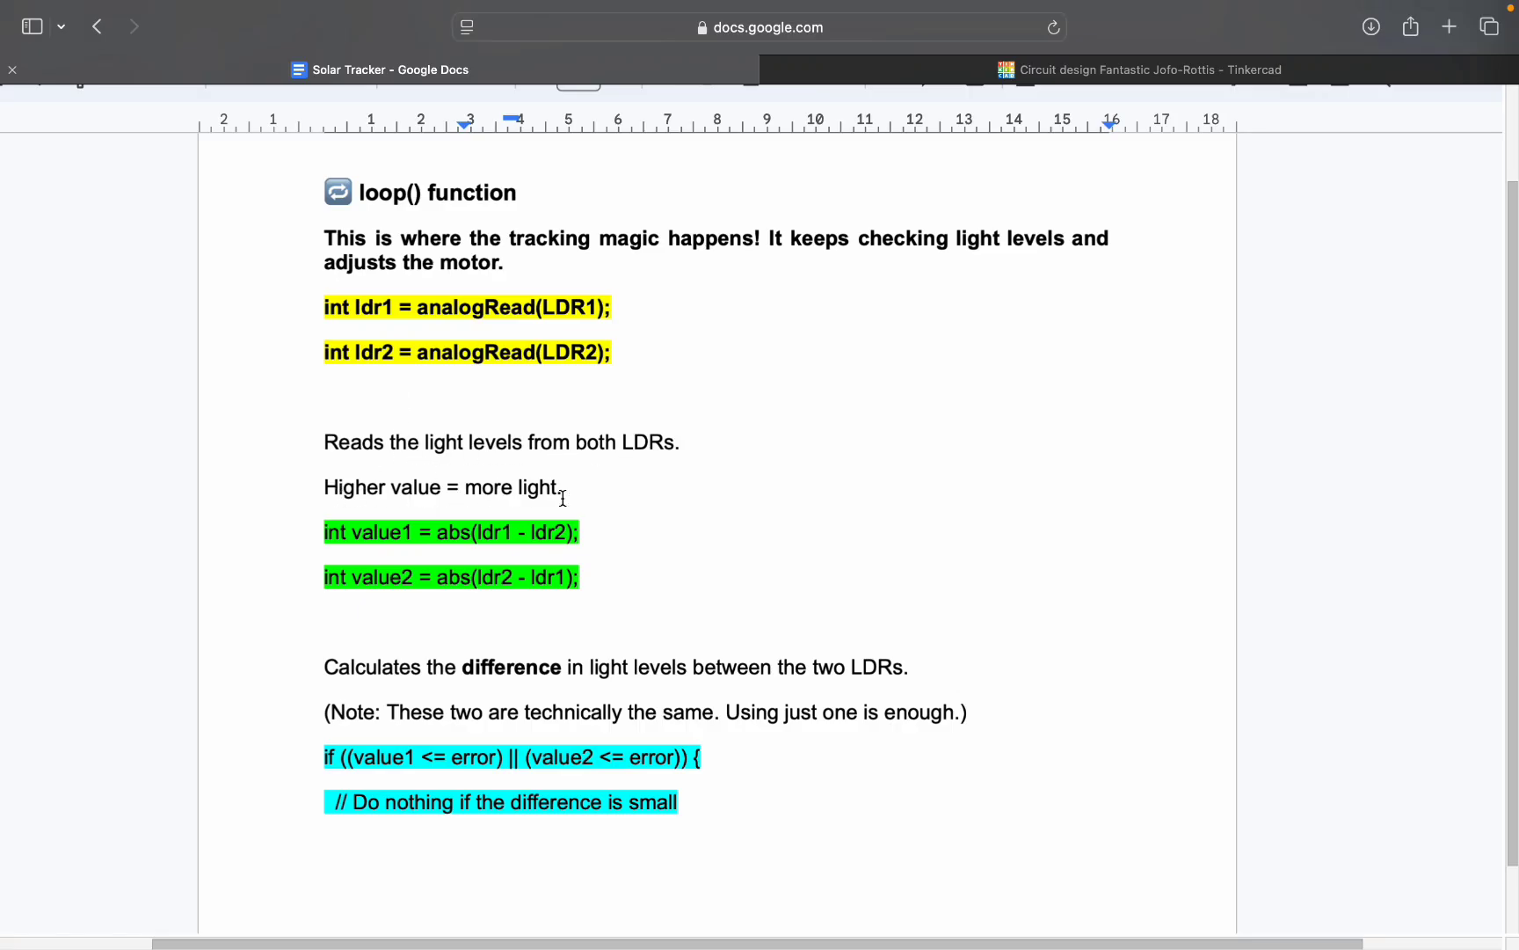
scroll(563, 498, down, 5)
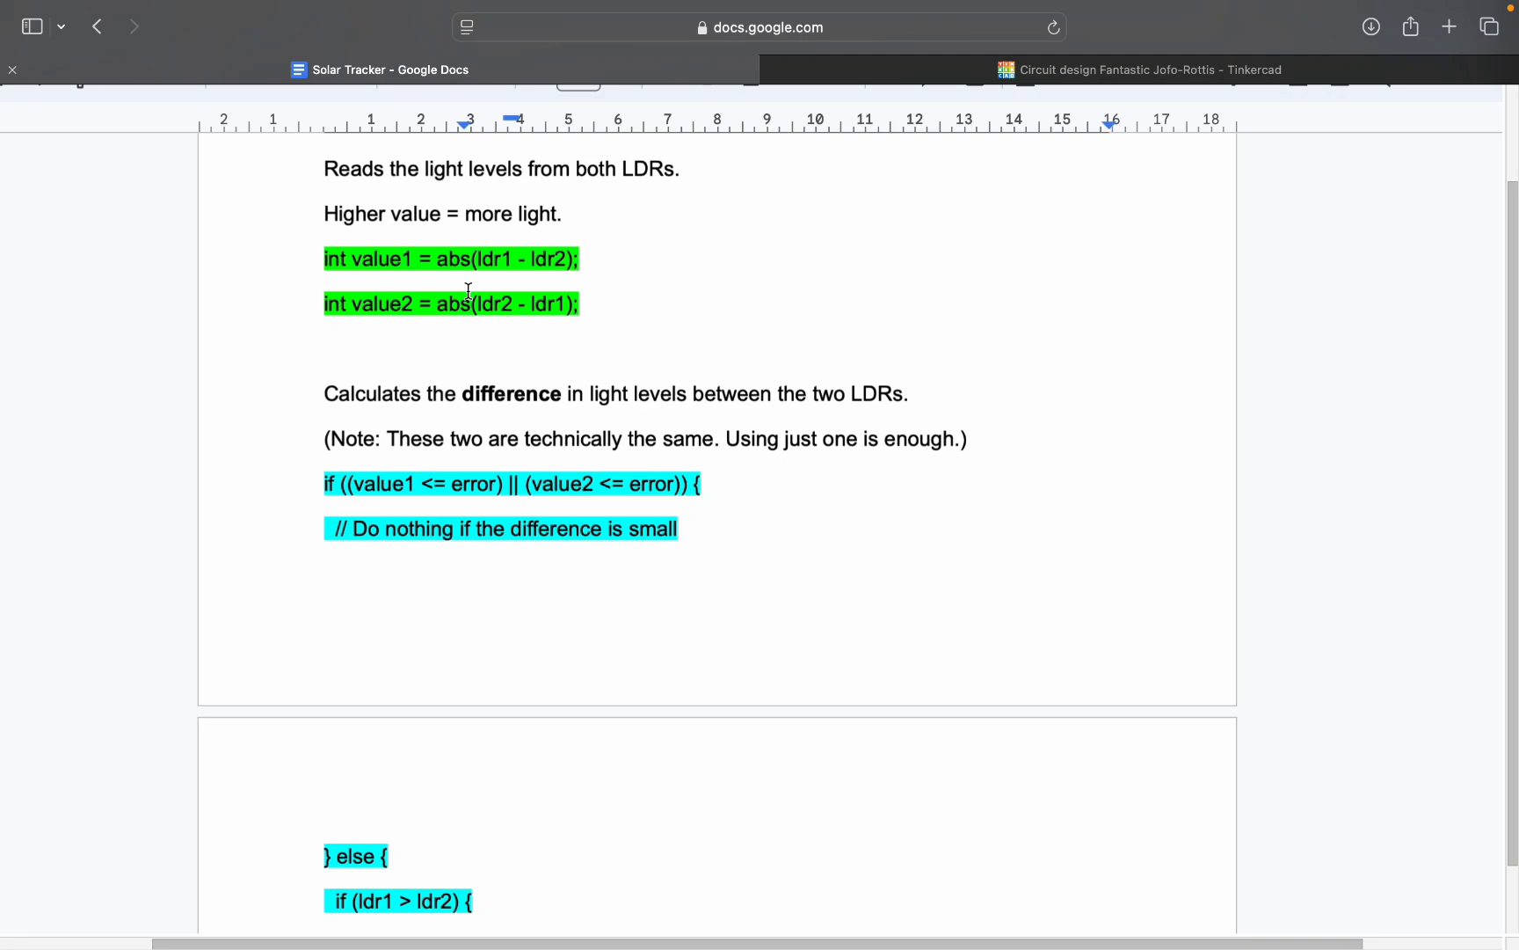
scroll(473, 285, up, 5)
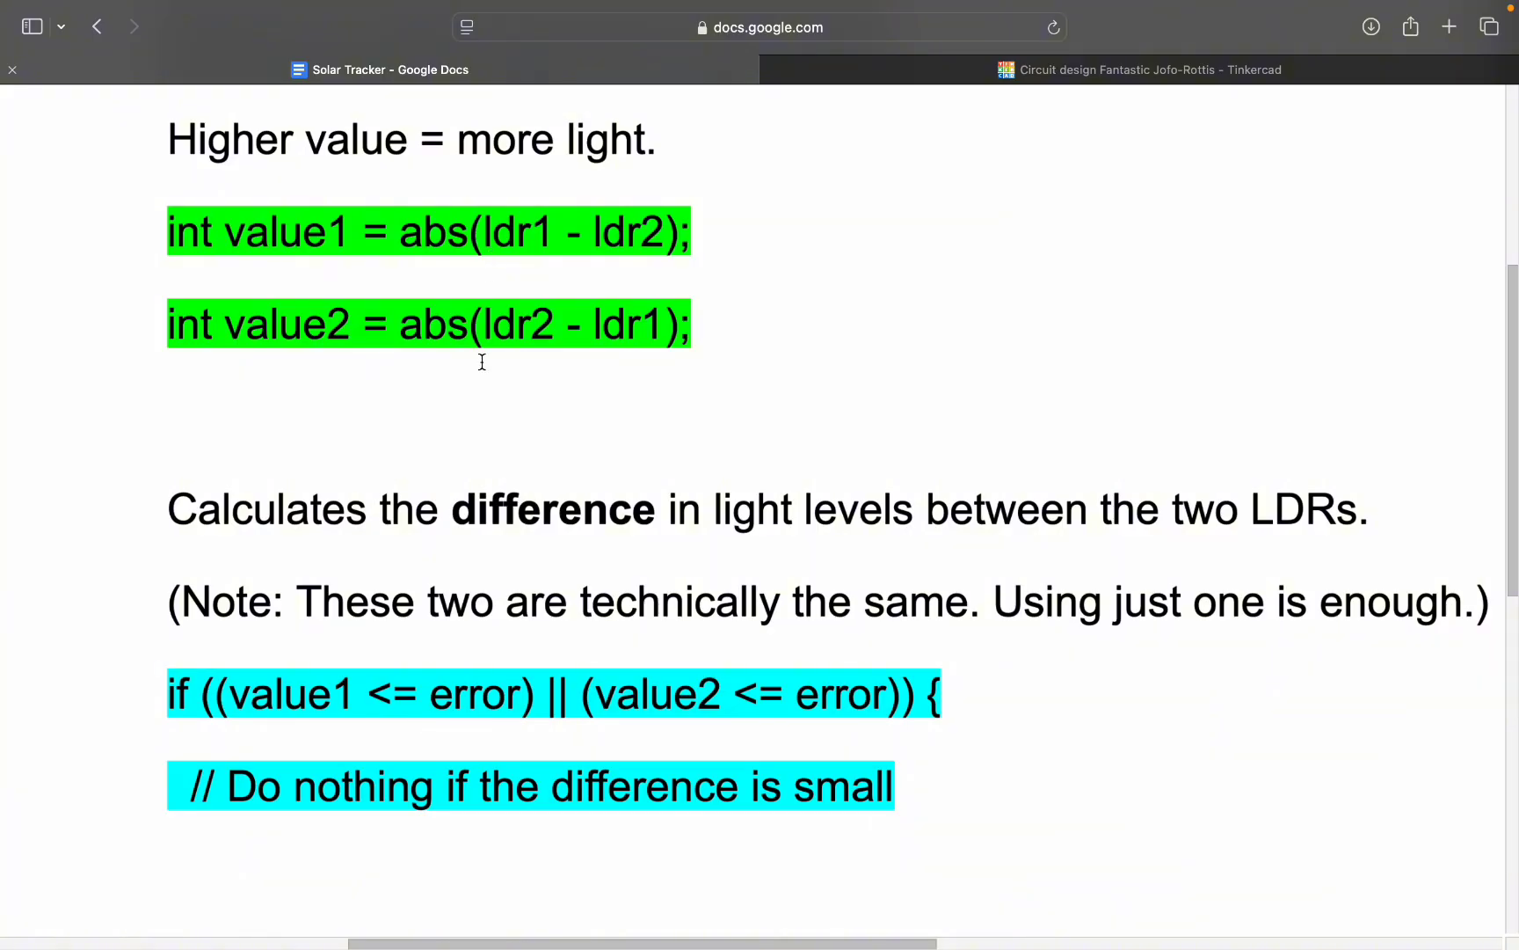
scroll(482, 361, down, 10)
scroll(482, 361, up, 6)
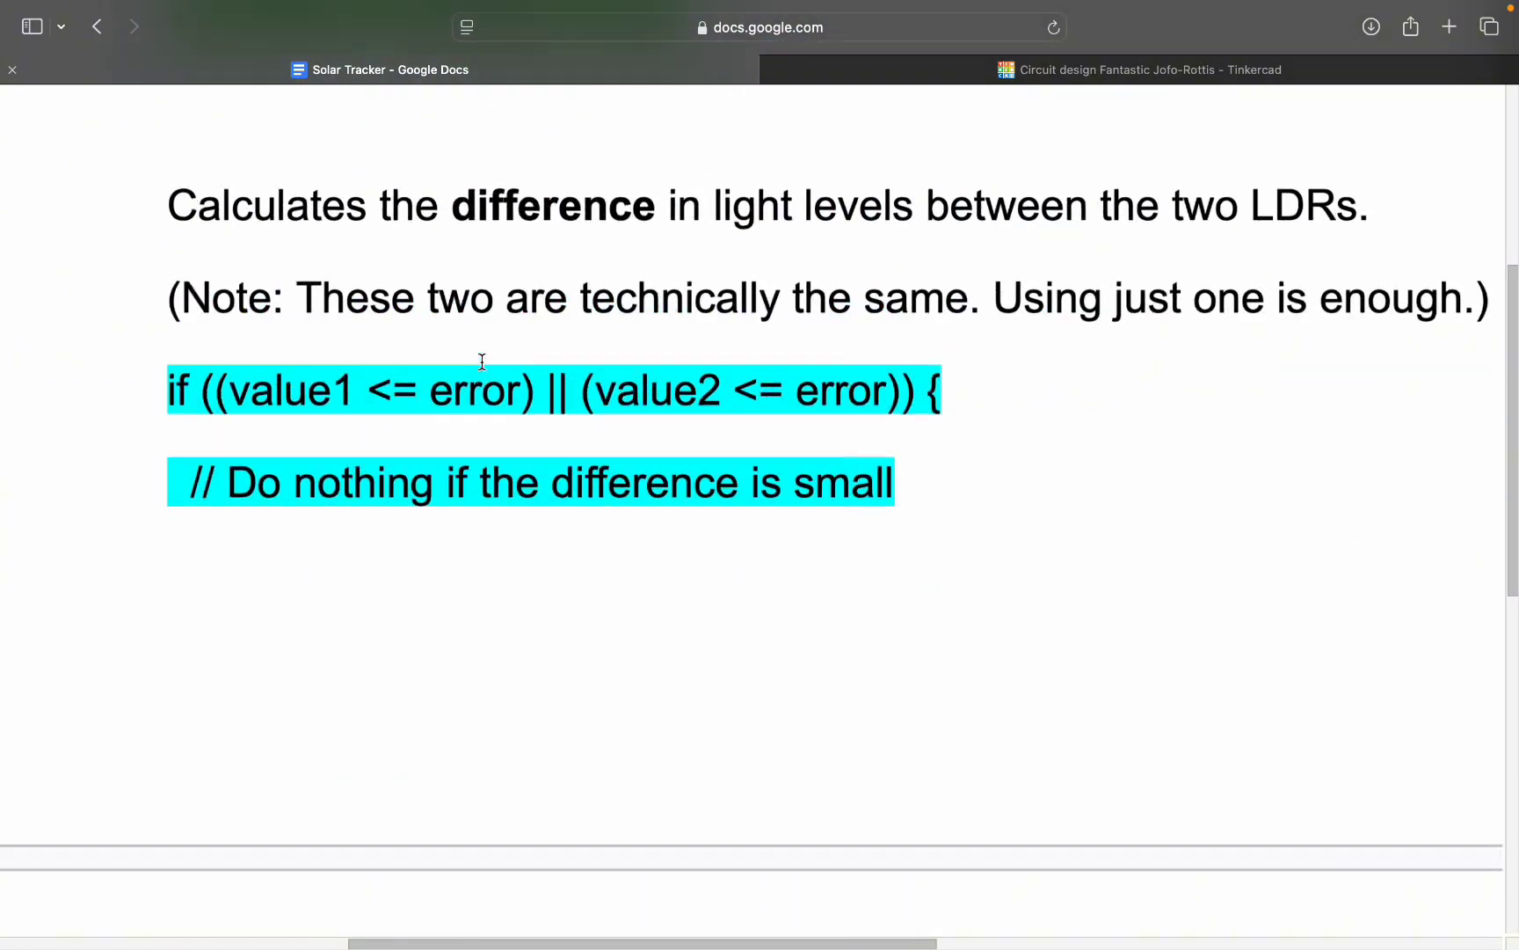
scroll(482, 362, down, 5)
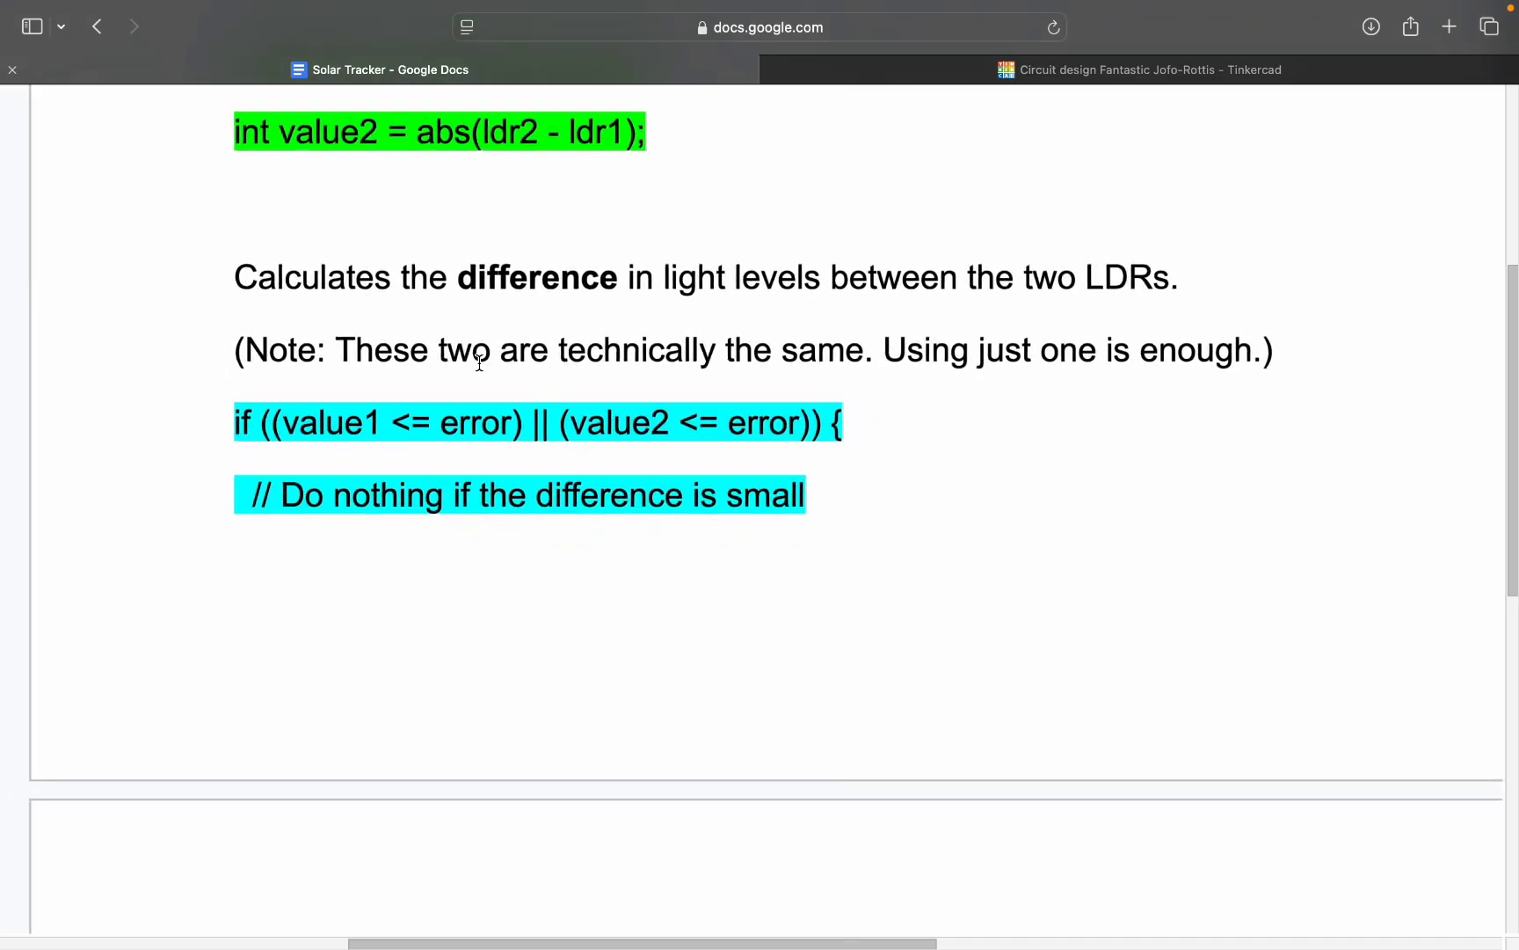
scroll(480, 361, down, 7)
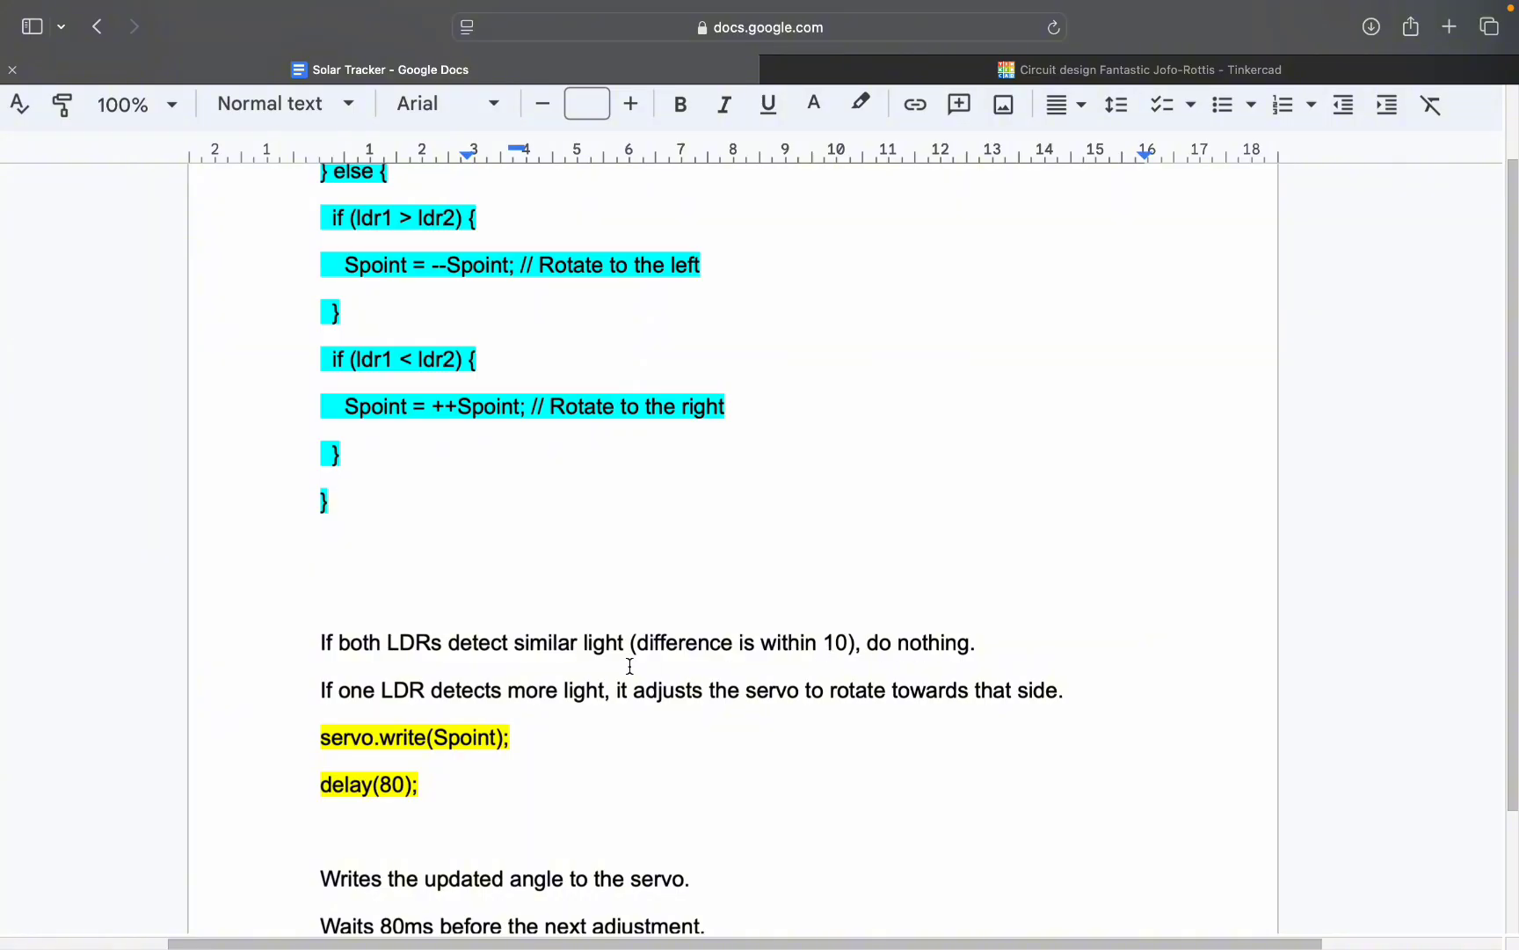
Return to Tinkercad, restart the simulation, and hide the code so the whole circuit is in view.
click(1140, 69)
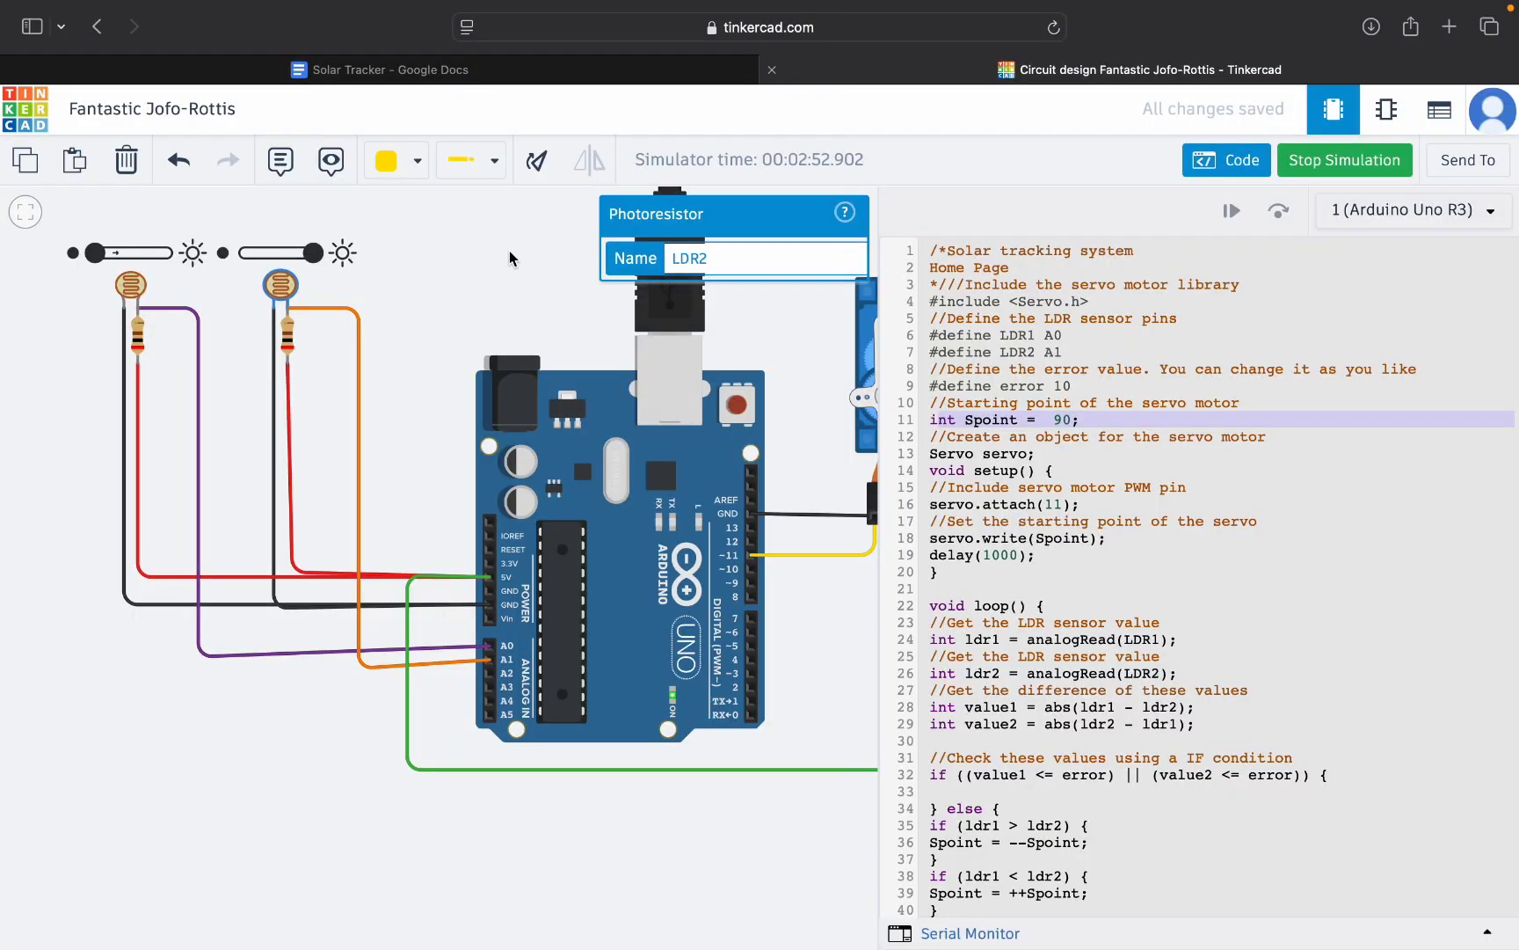
click(134, 253)
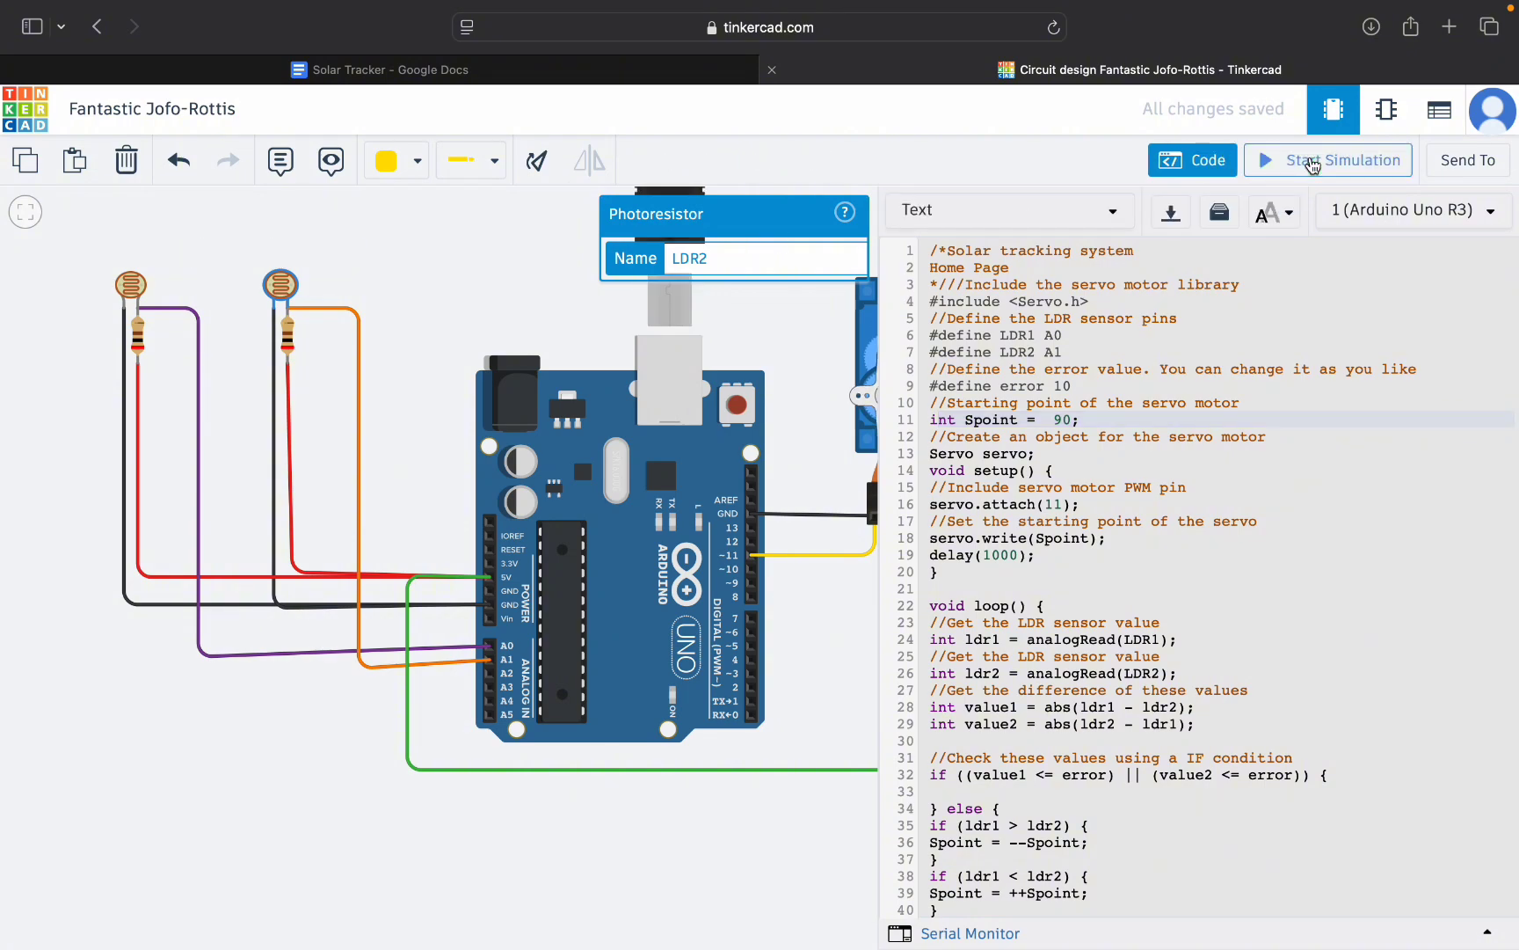
click(1312, 167)
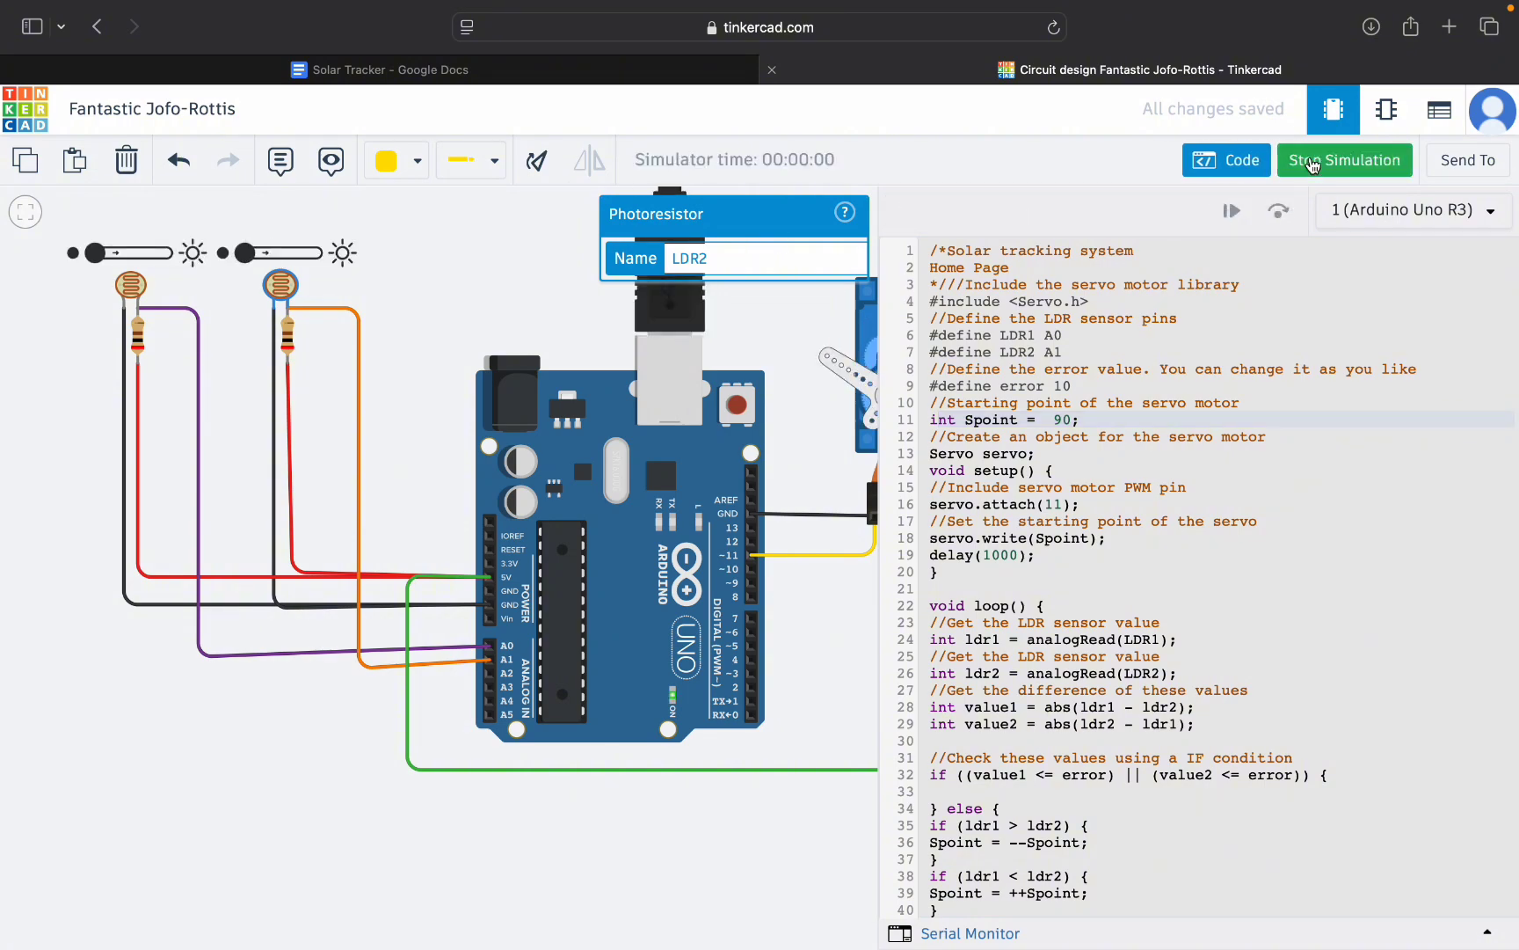
click(1224, 162)
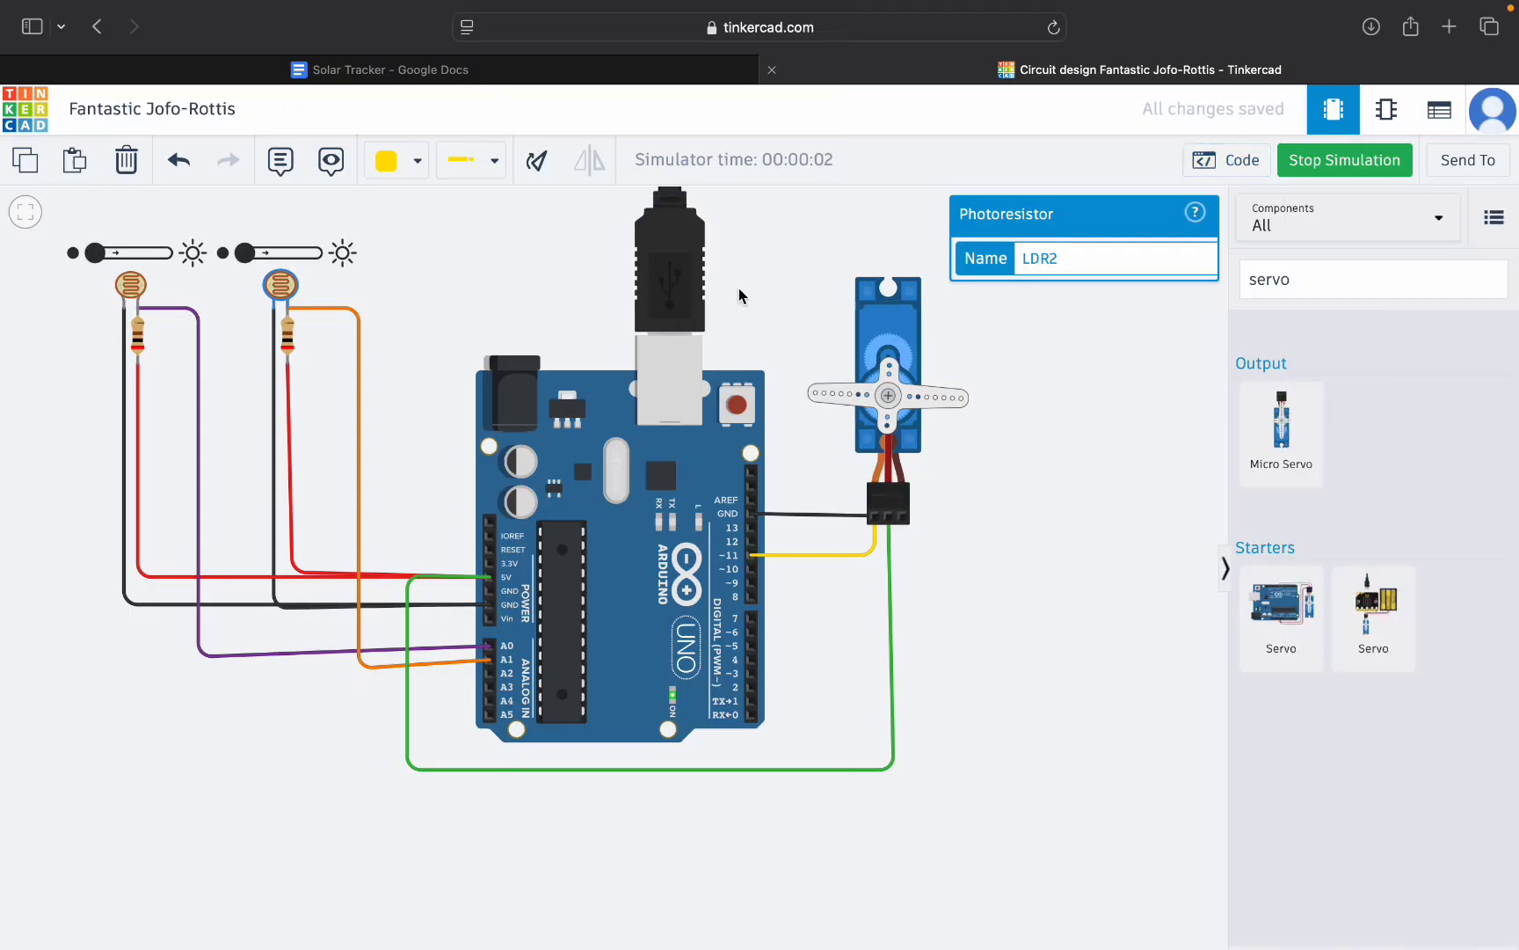
Set the light on both photoresistors to about mid-range to test the servo under equal light.
click(276, 253)
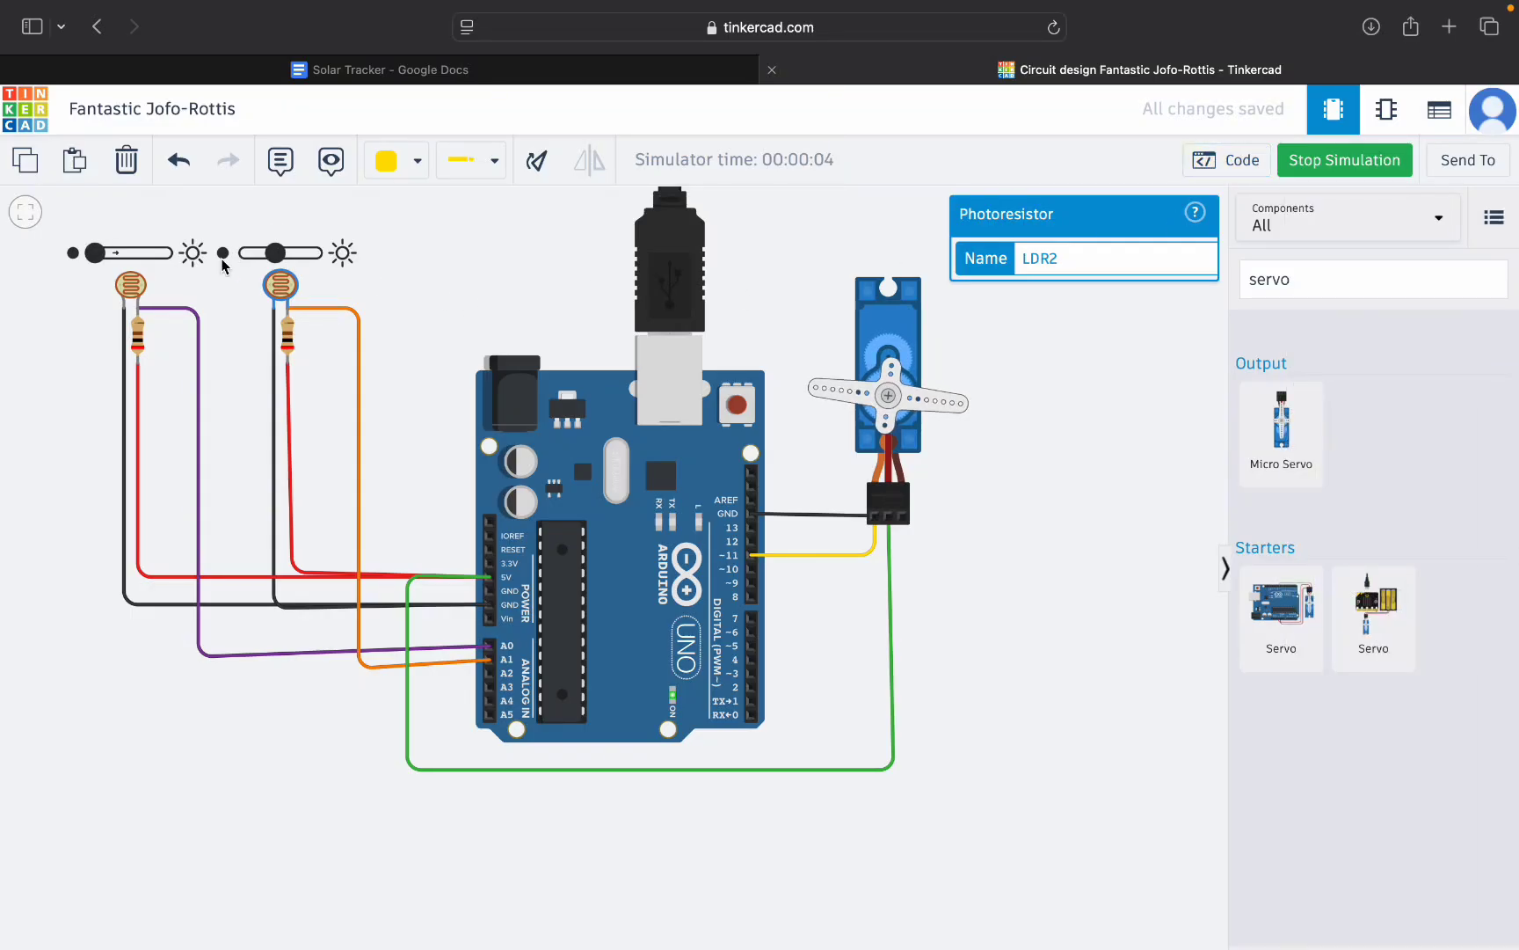
click(130, 254)
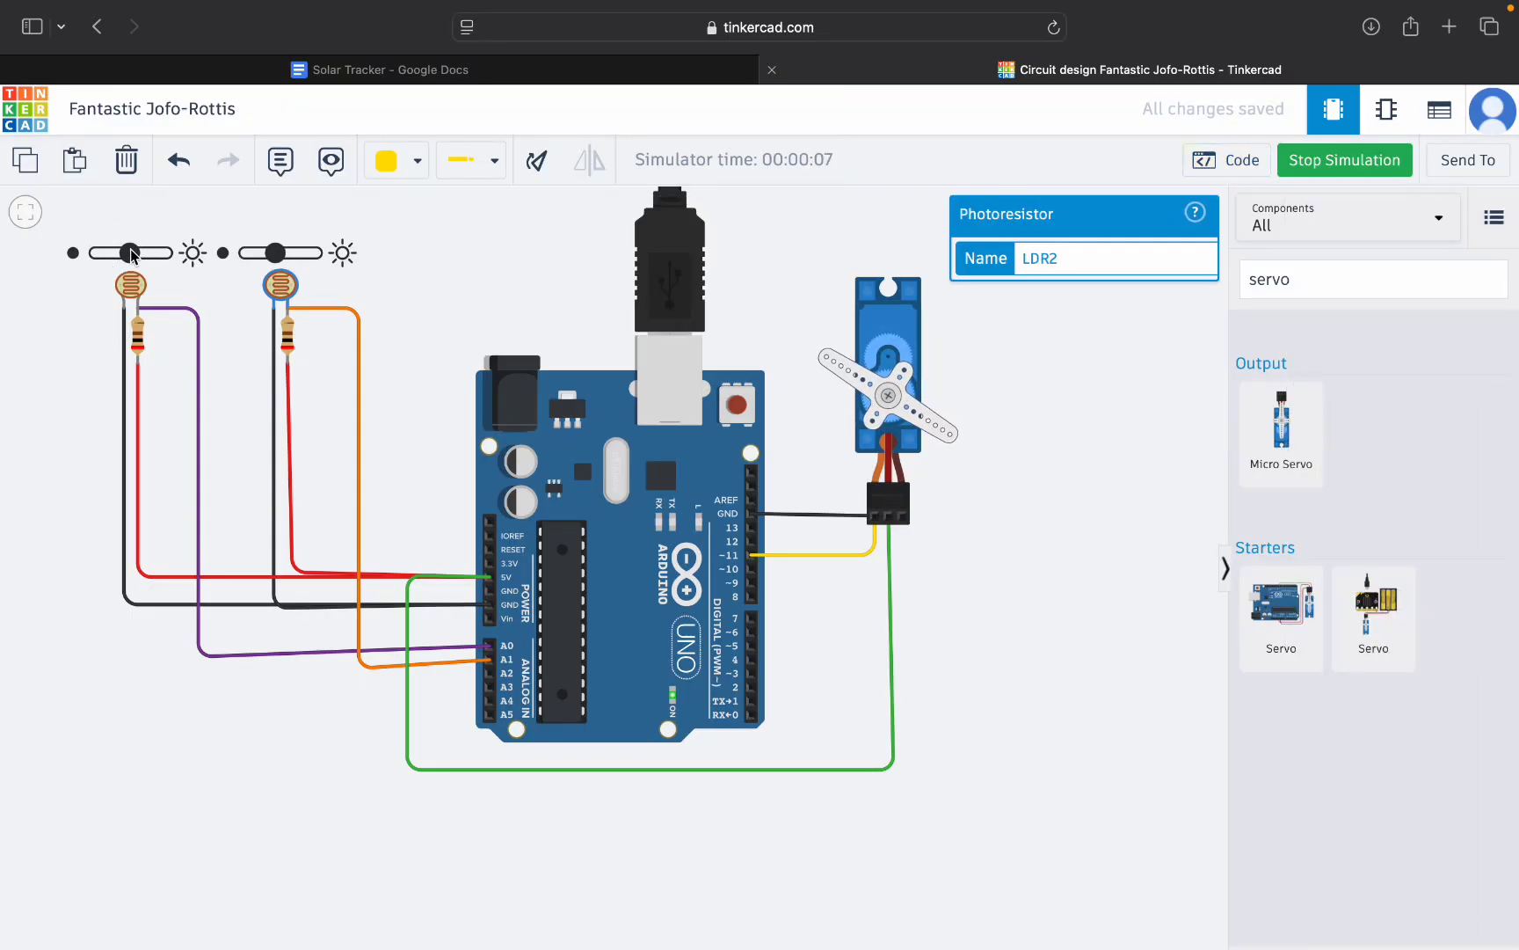
click(278, 251)
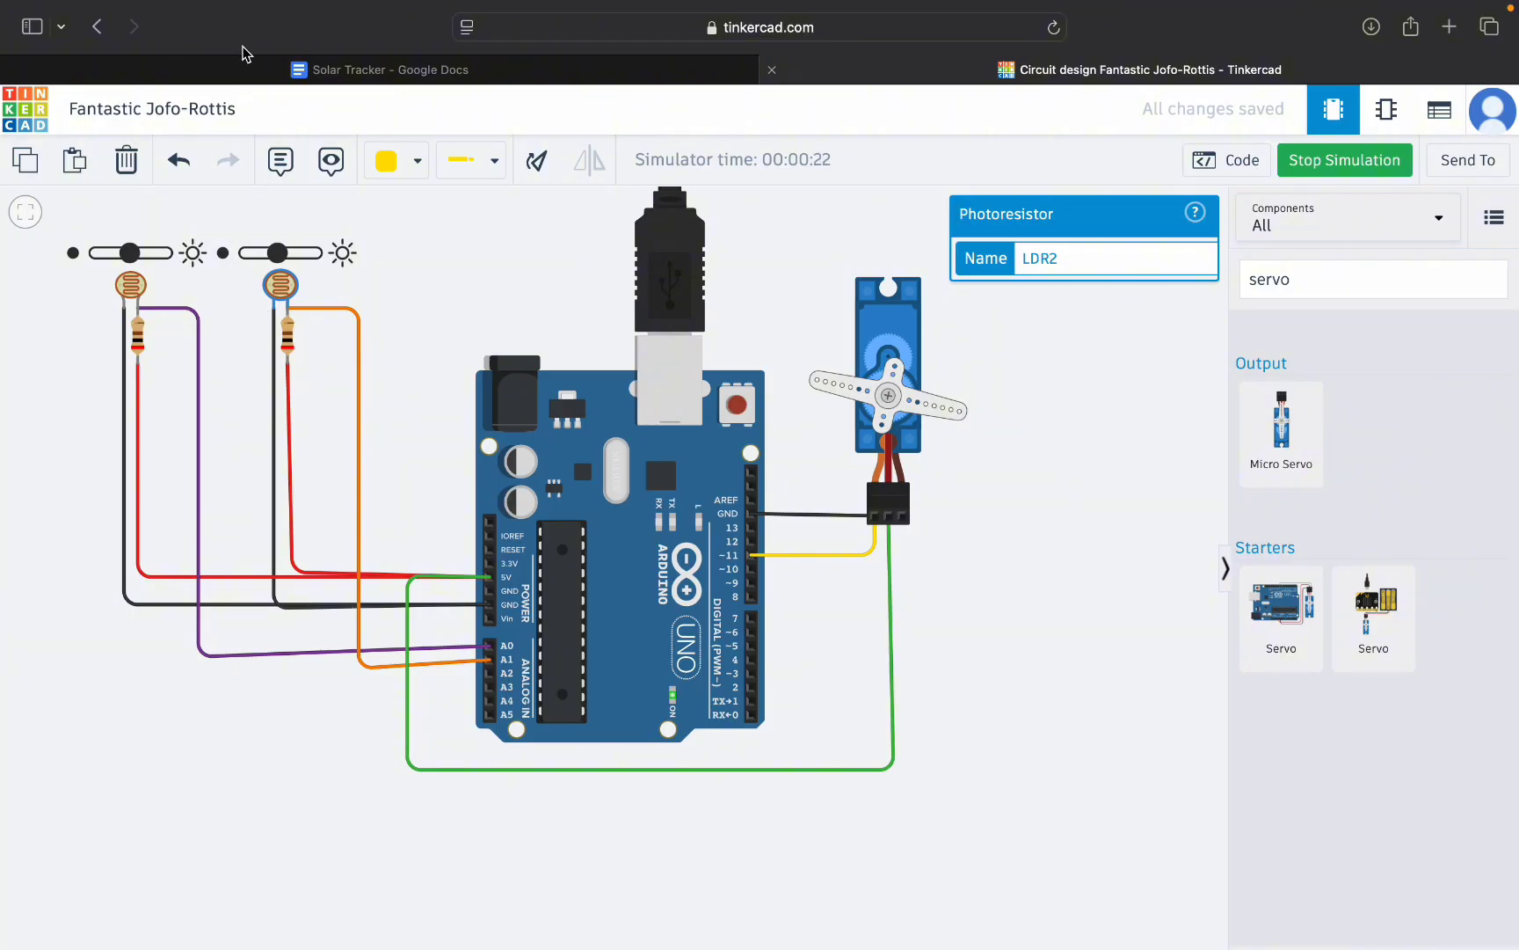
Switch to the Solar Tracker Google Docs document and read the explanation of servo.write(Spoint) and delay(80).
click(332, 69)
scroll(509, 498, down, 5)
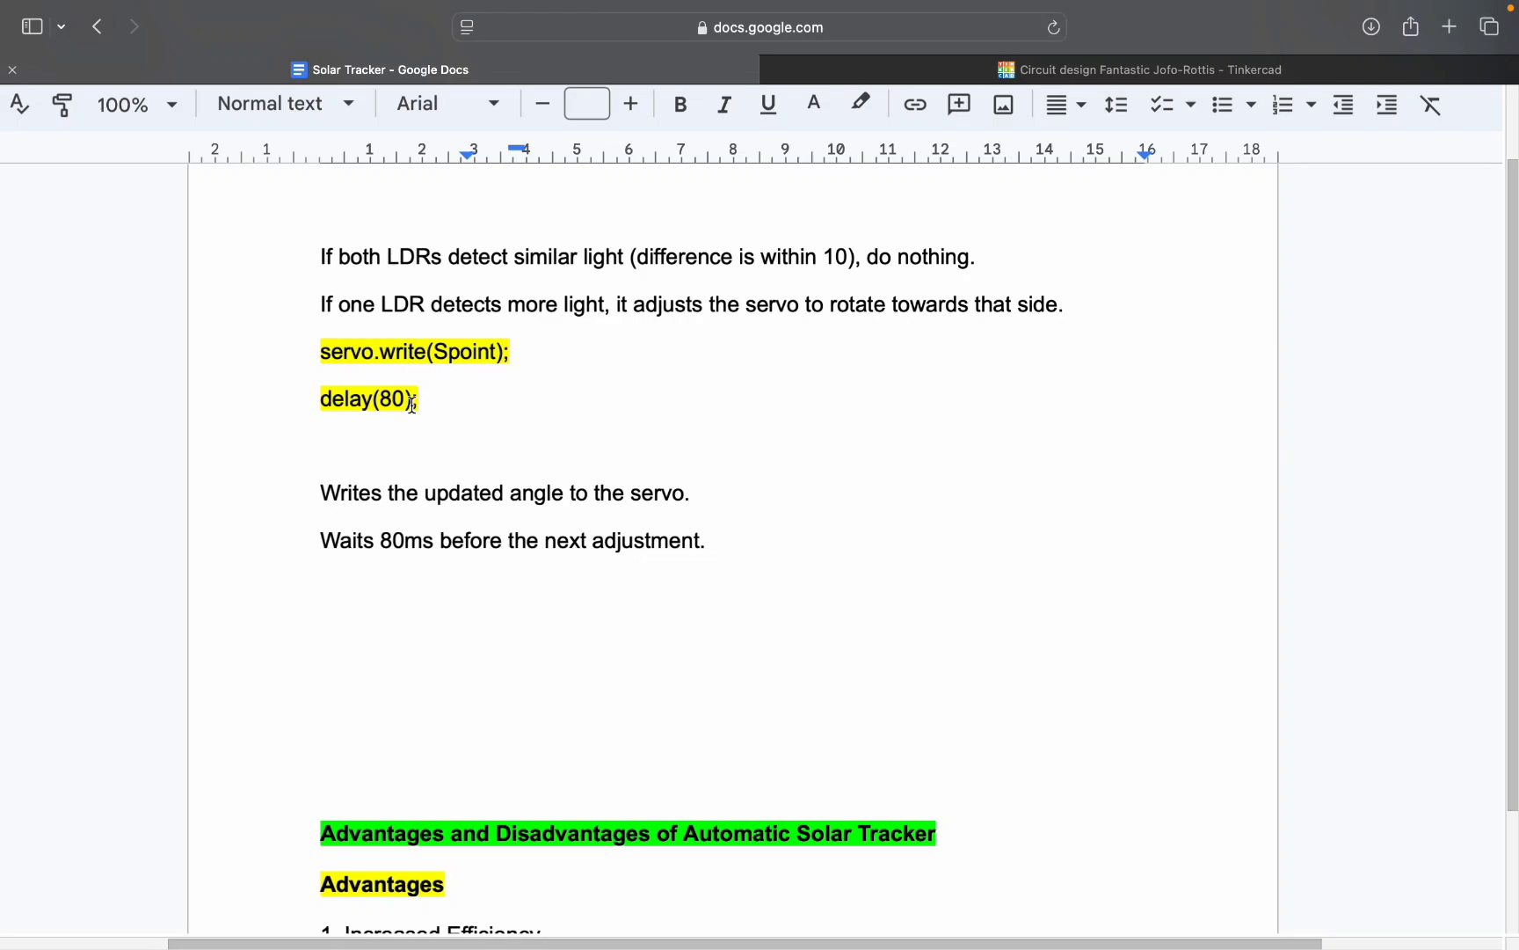
click(406, 400)
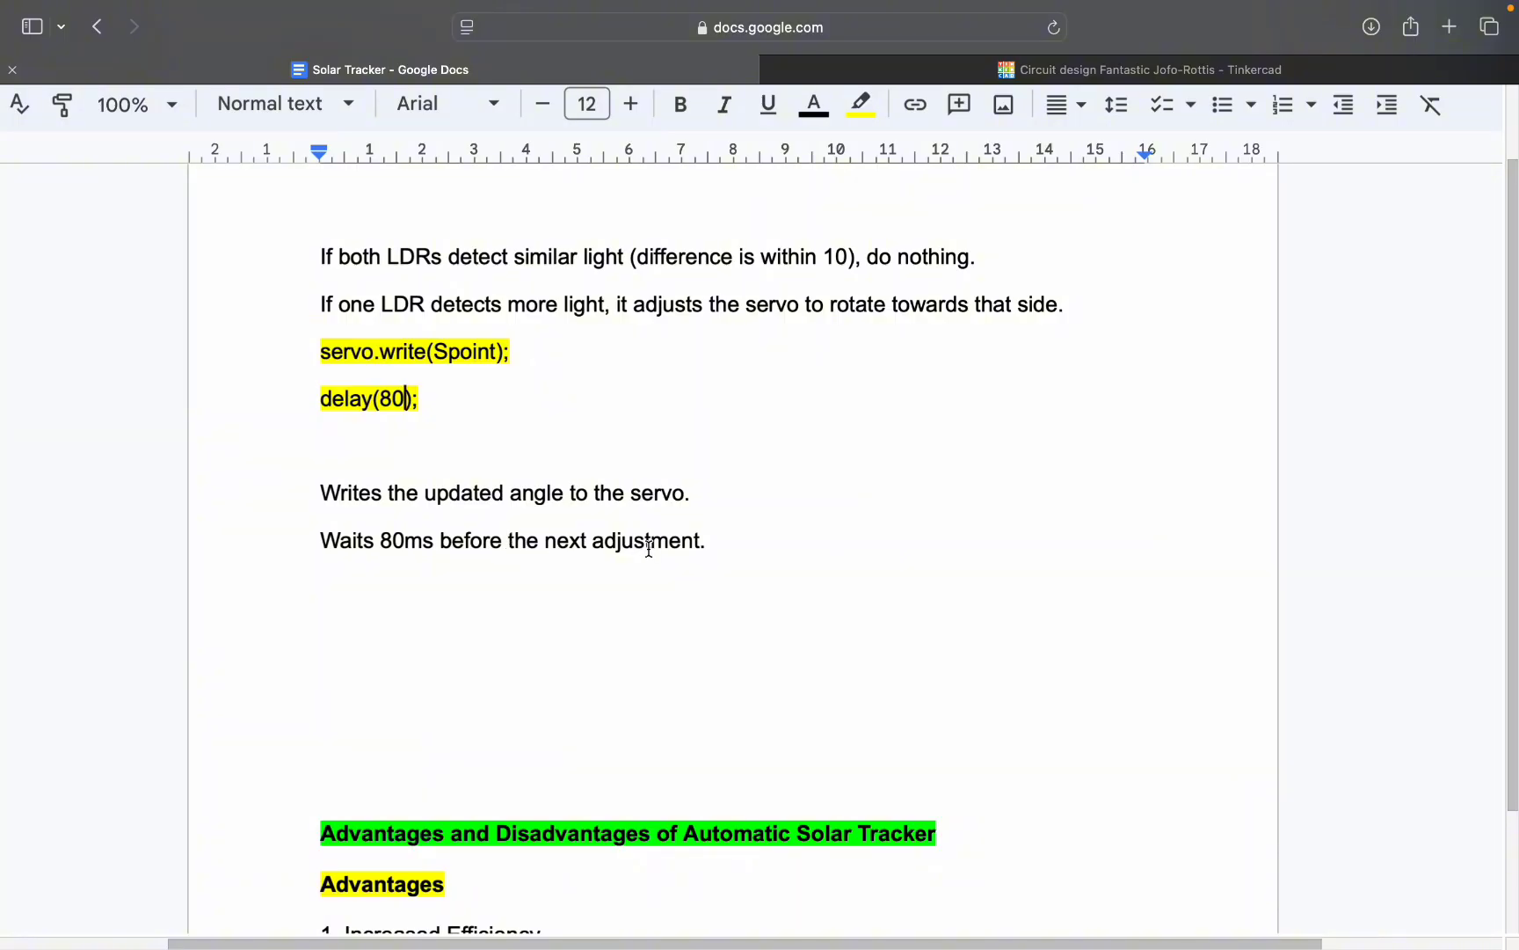
scroll(649, 548, down, 5)
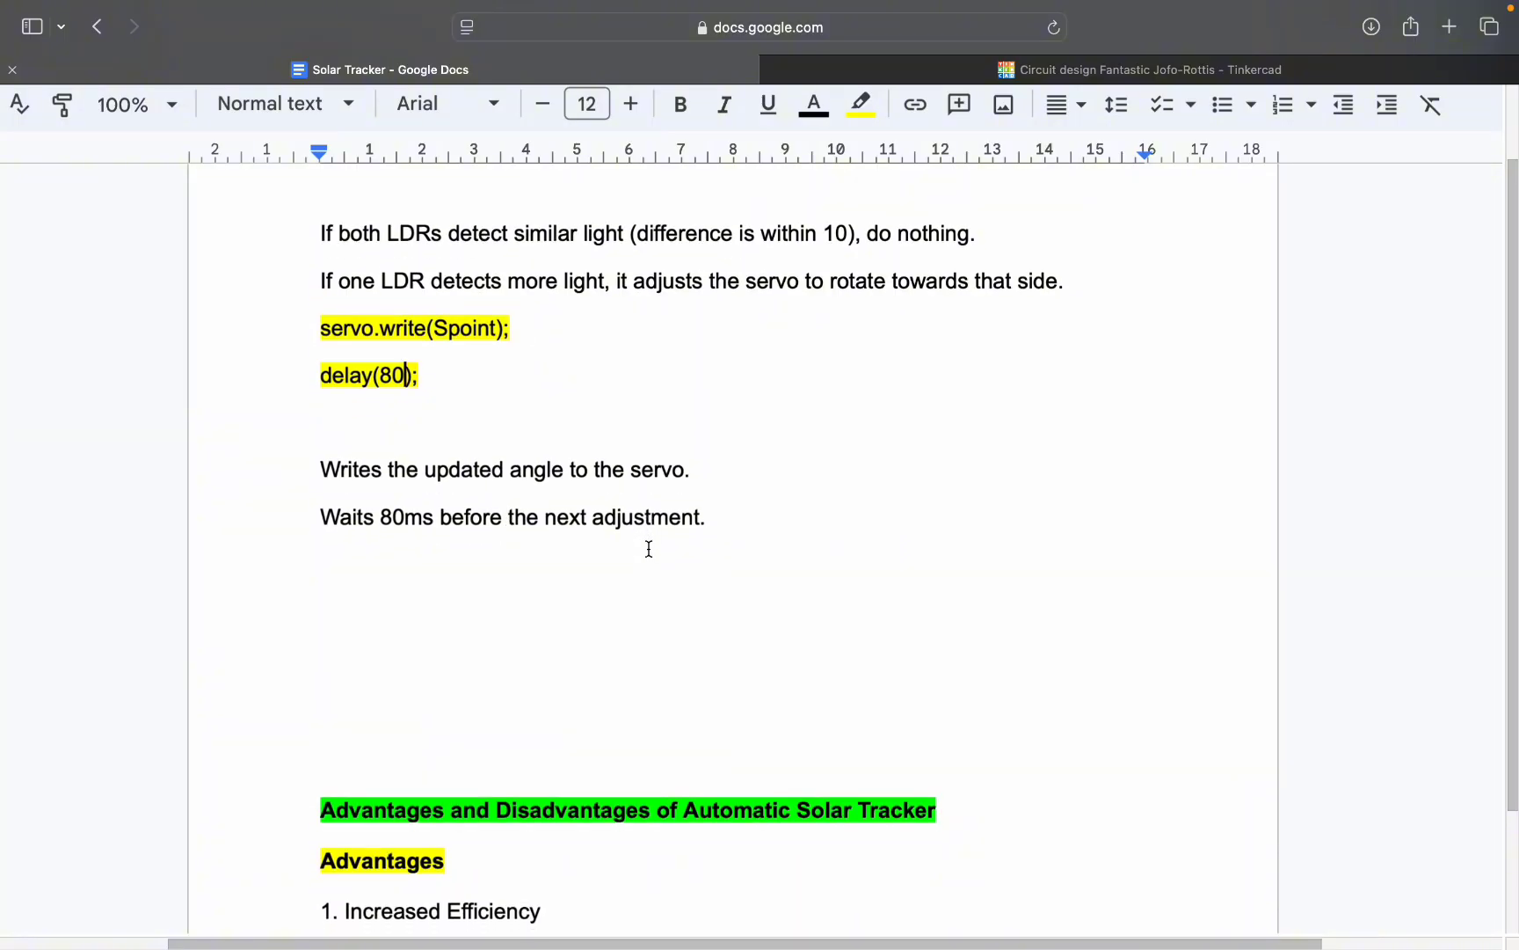
scroll(649, 548, up, 1)
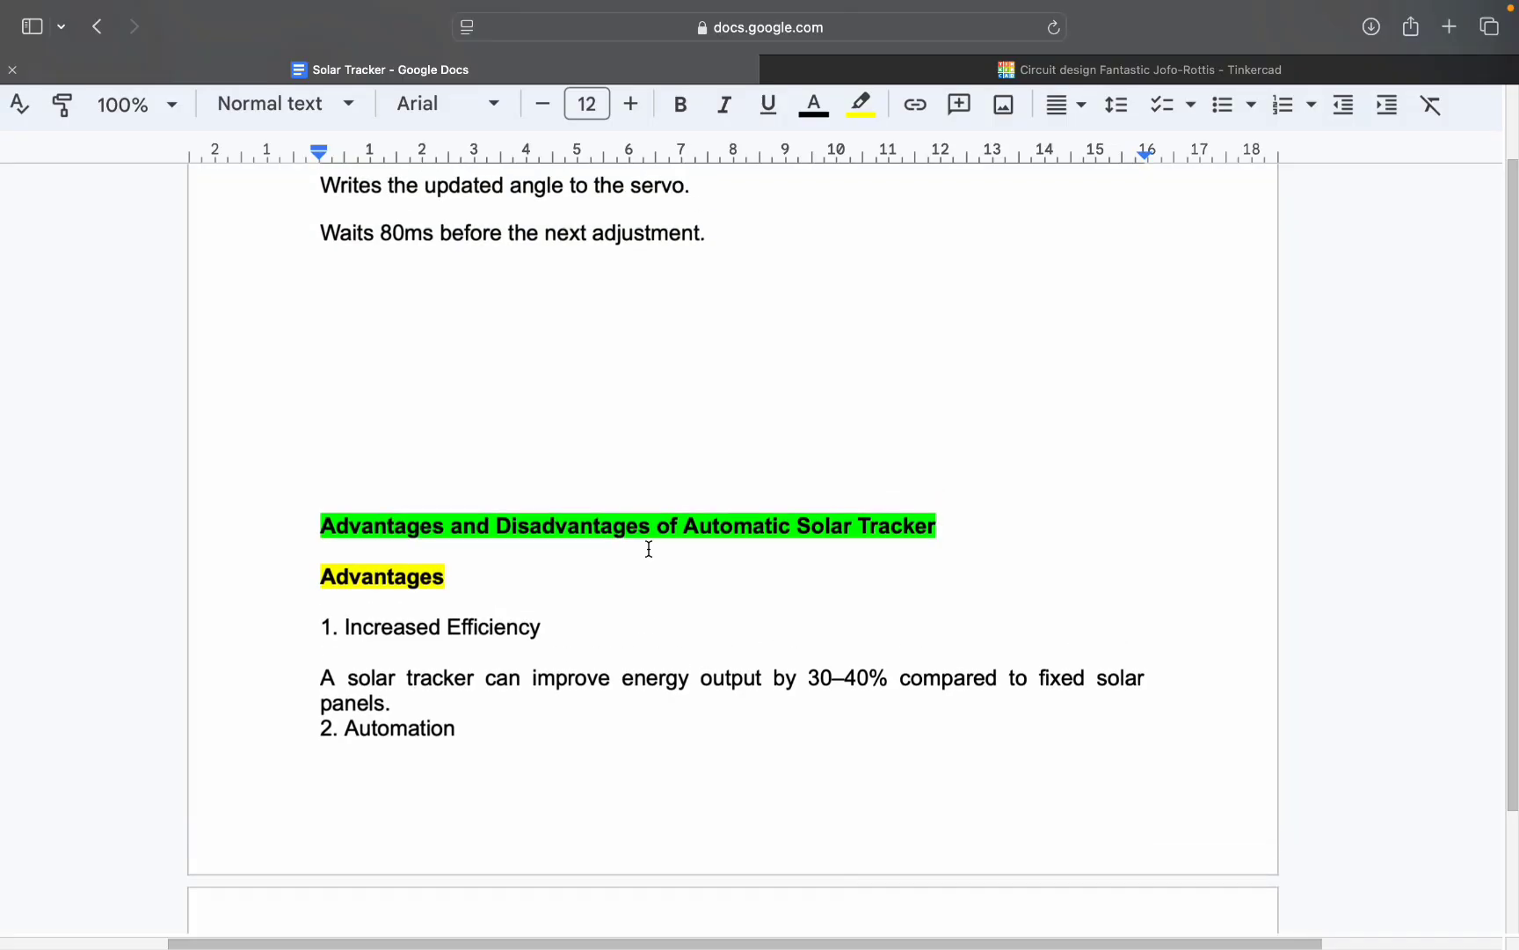
Return to Tinkercad and raise the light on LDR2 to about three quarters while the simulation runs.
click(905, 68)
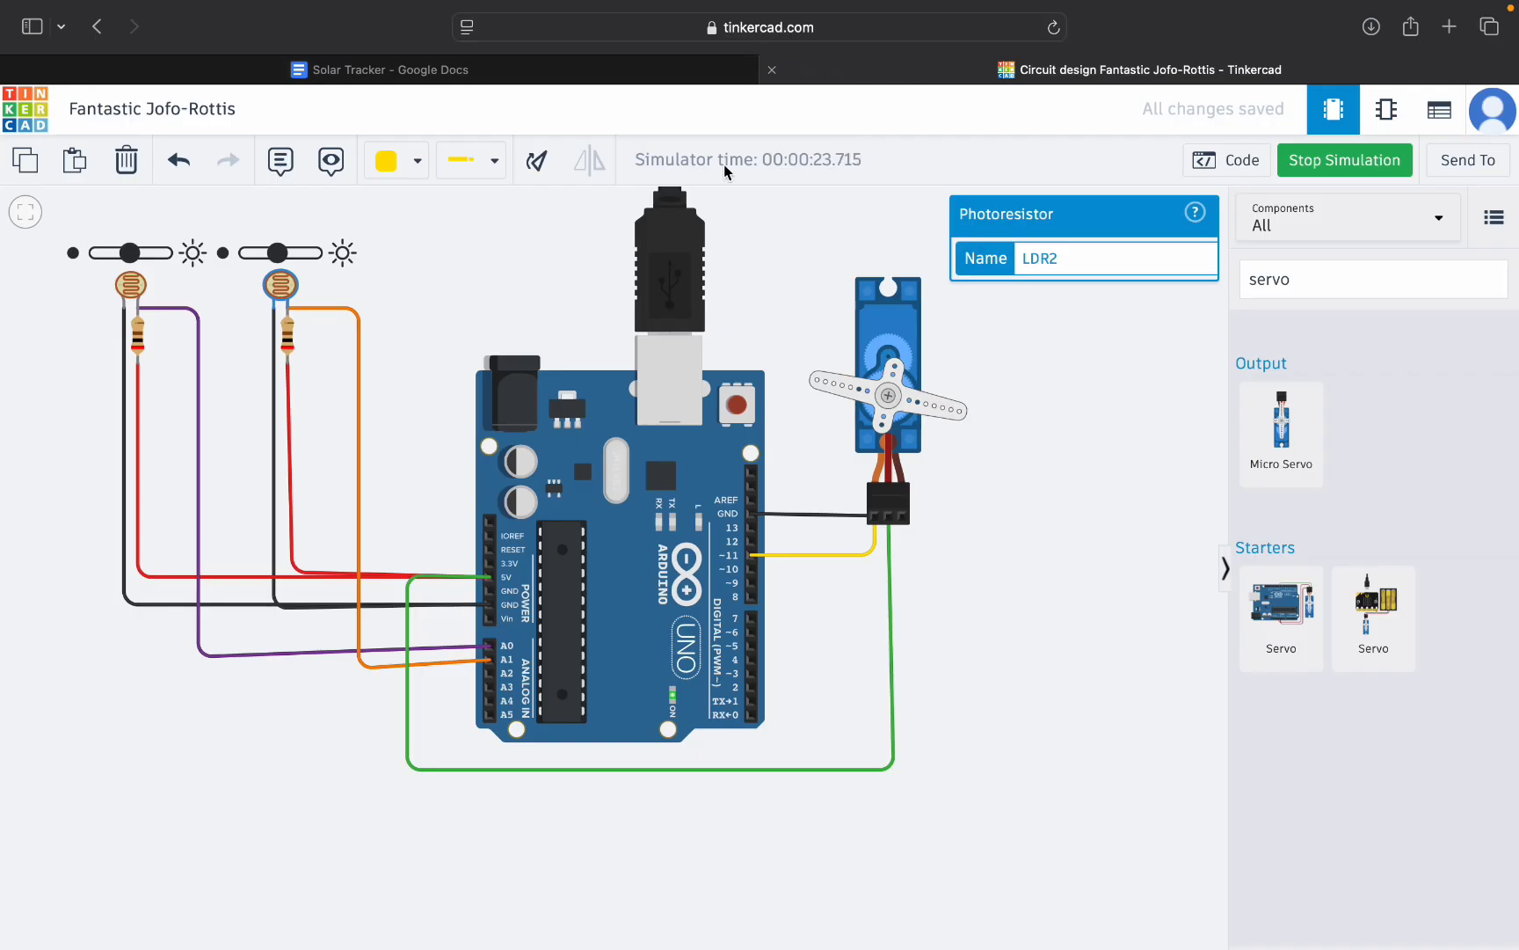
drag(286, 260, 298, 261)
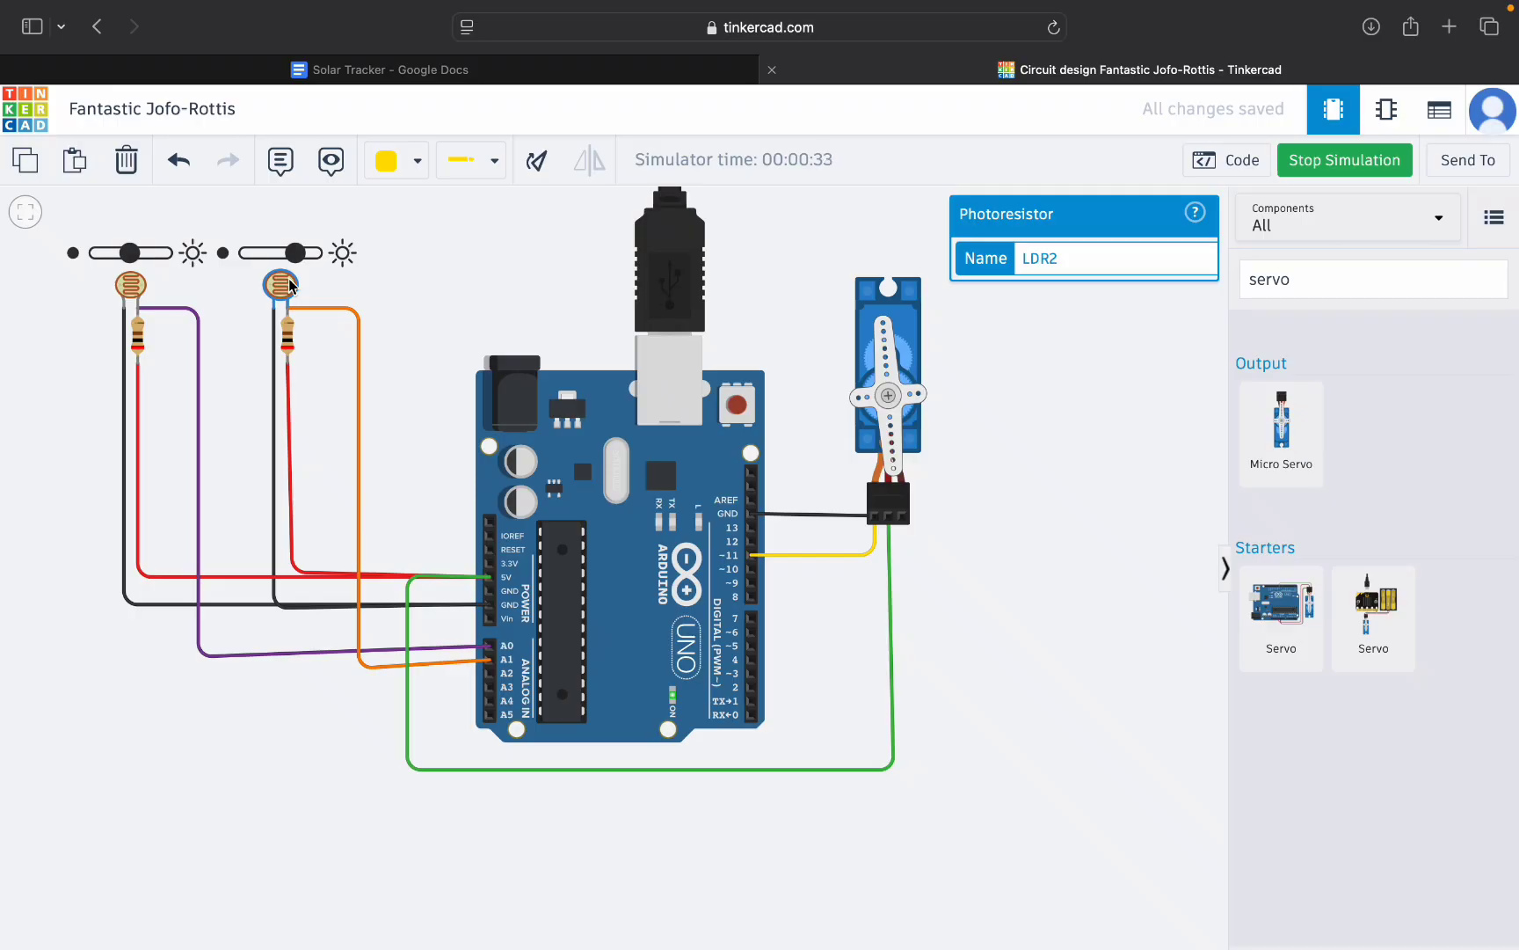
Switch to the Google Docs document and review the solar tracker's advantages, disadvantages, future scope and conclusion.
click(370, 69)
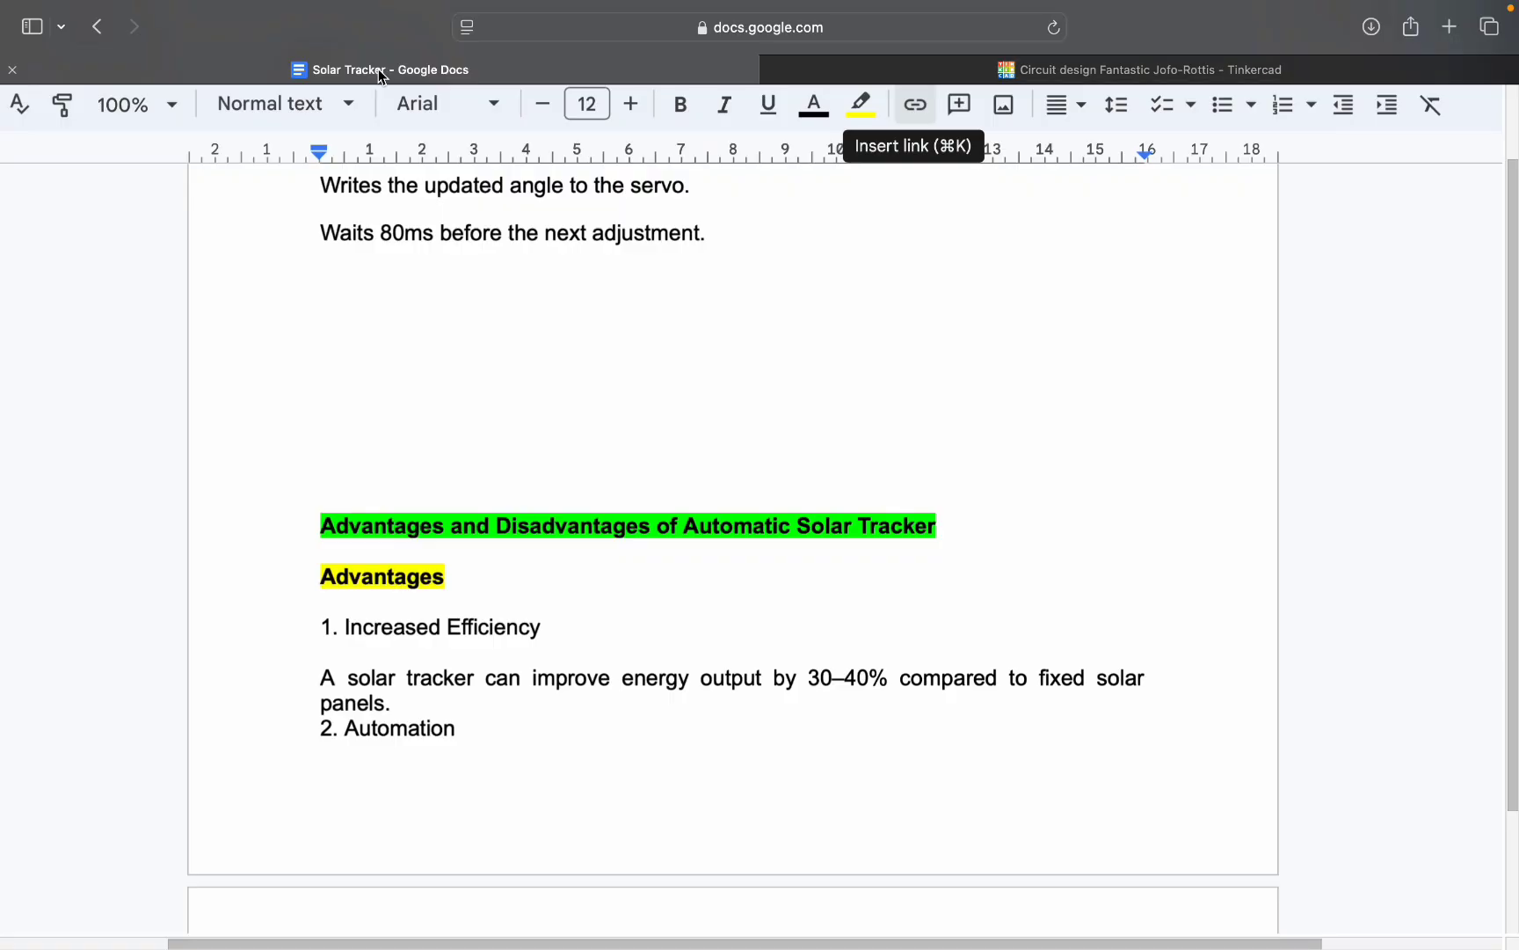
scroll(522, 381, up, 2)
scroll(522, 381, up, 2)
scroll(518, 382, down, 5)
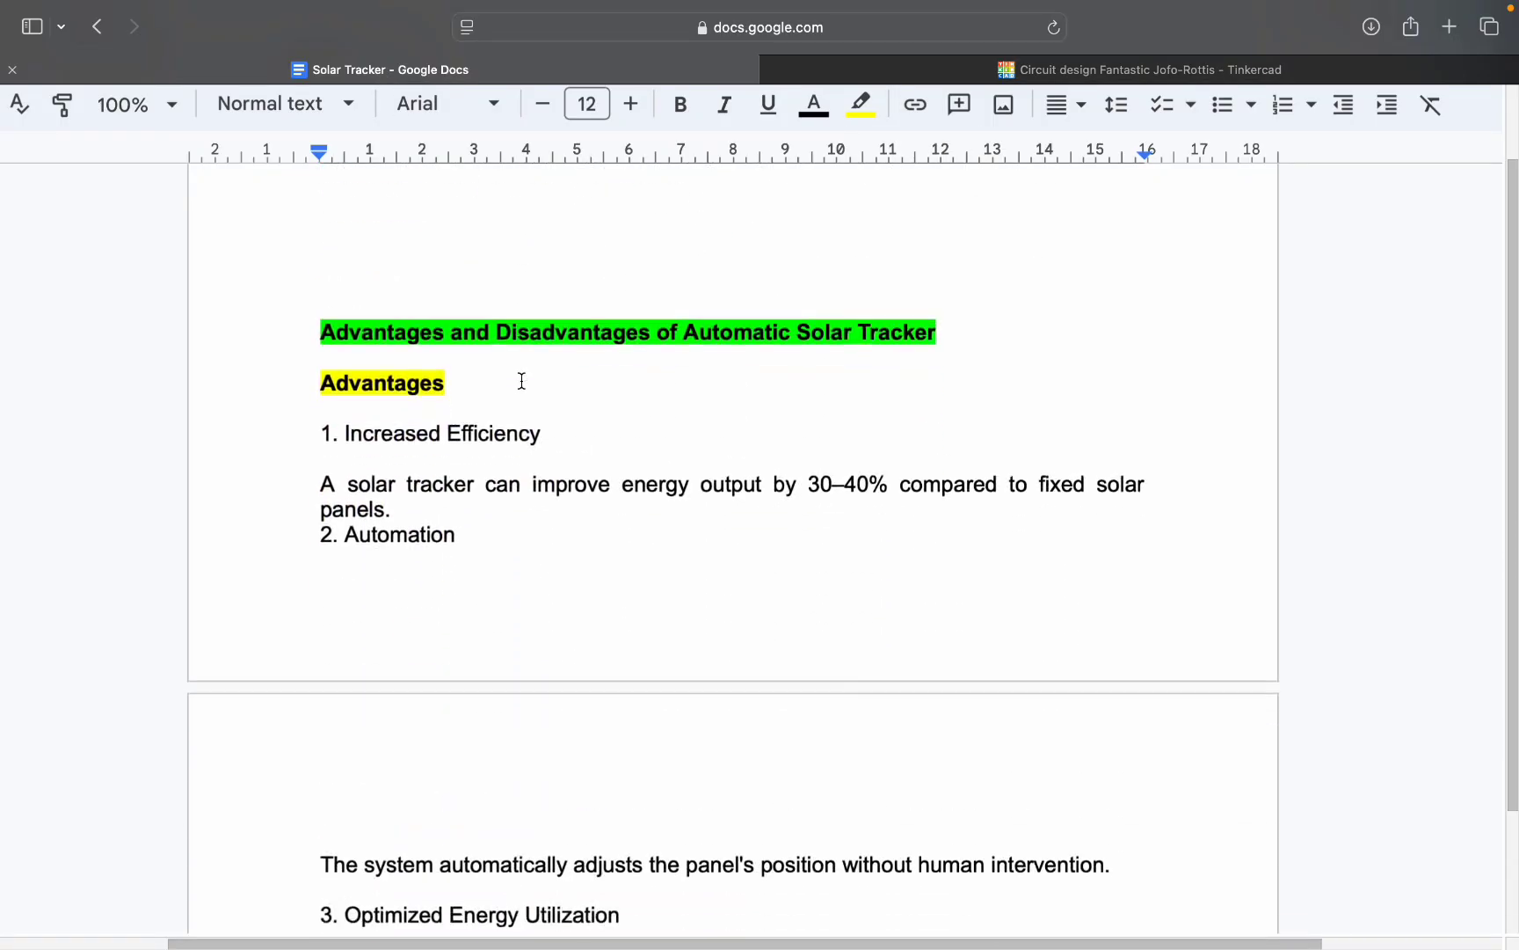
scroll(519, 382, up, 3)
scroll(522, 386, down, 7)
scroll(525, 388, down, 10)
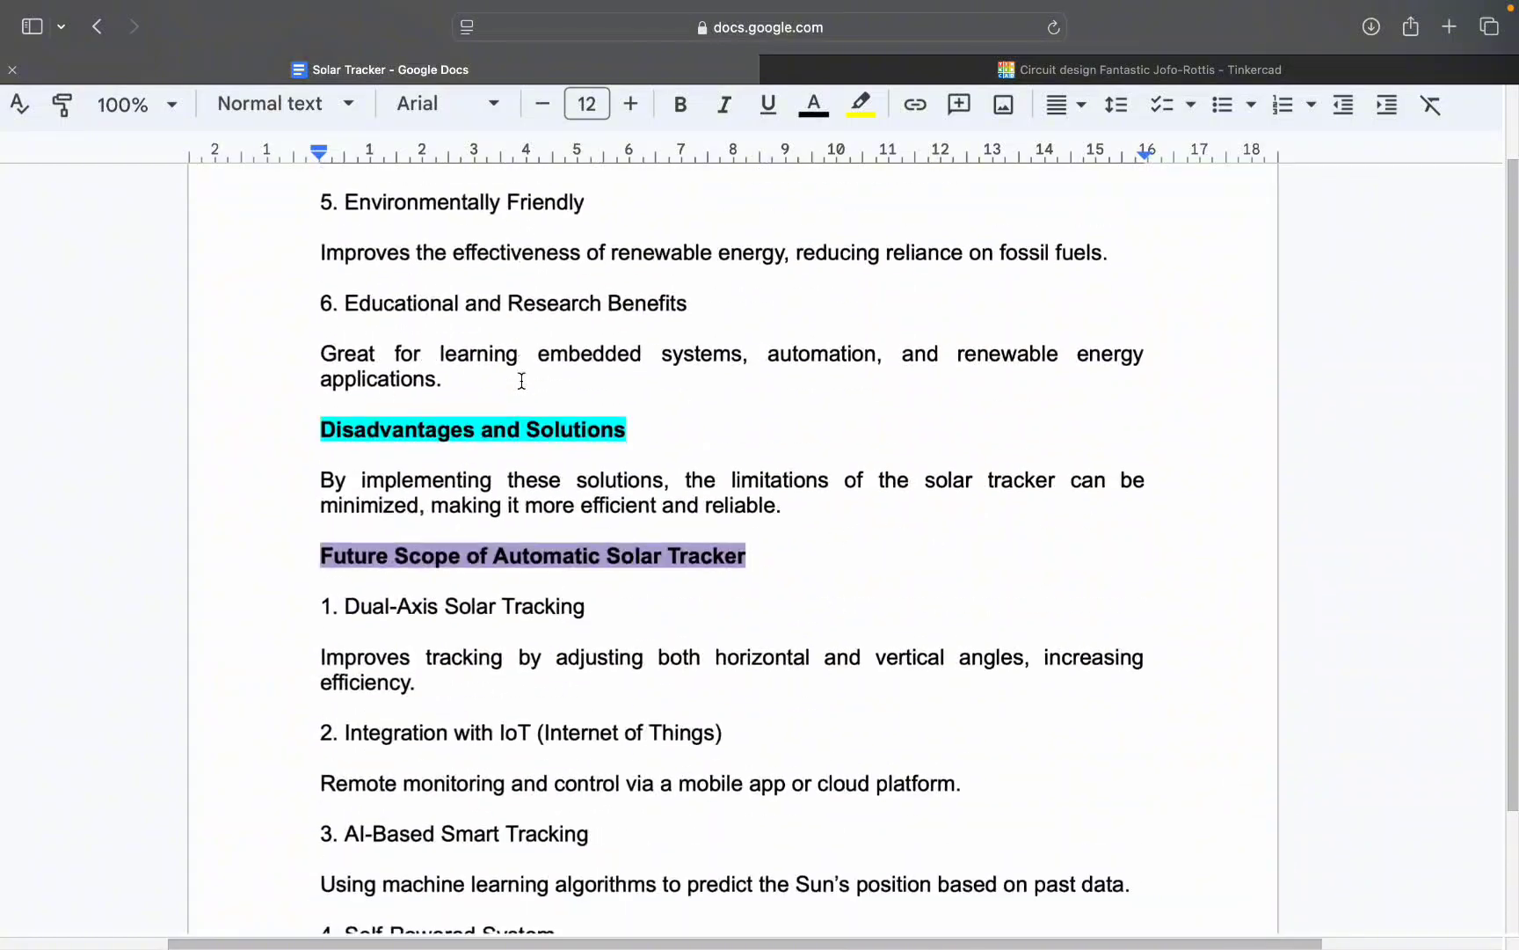
scroll(522, 381, down, 10)
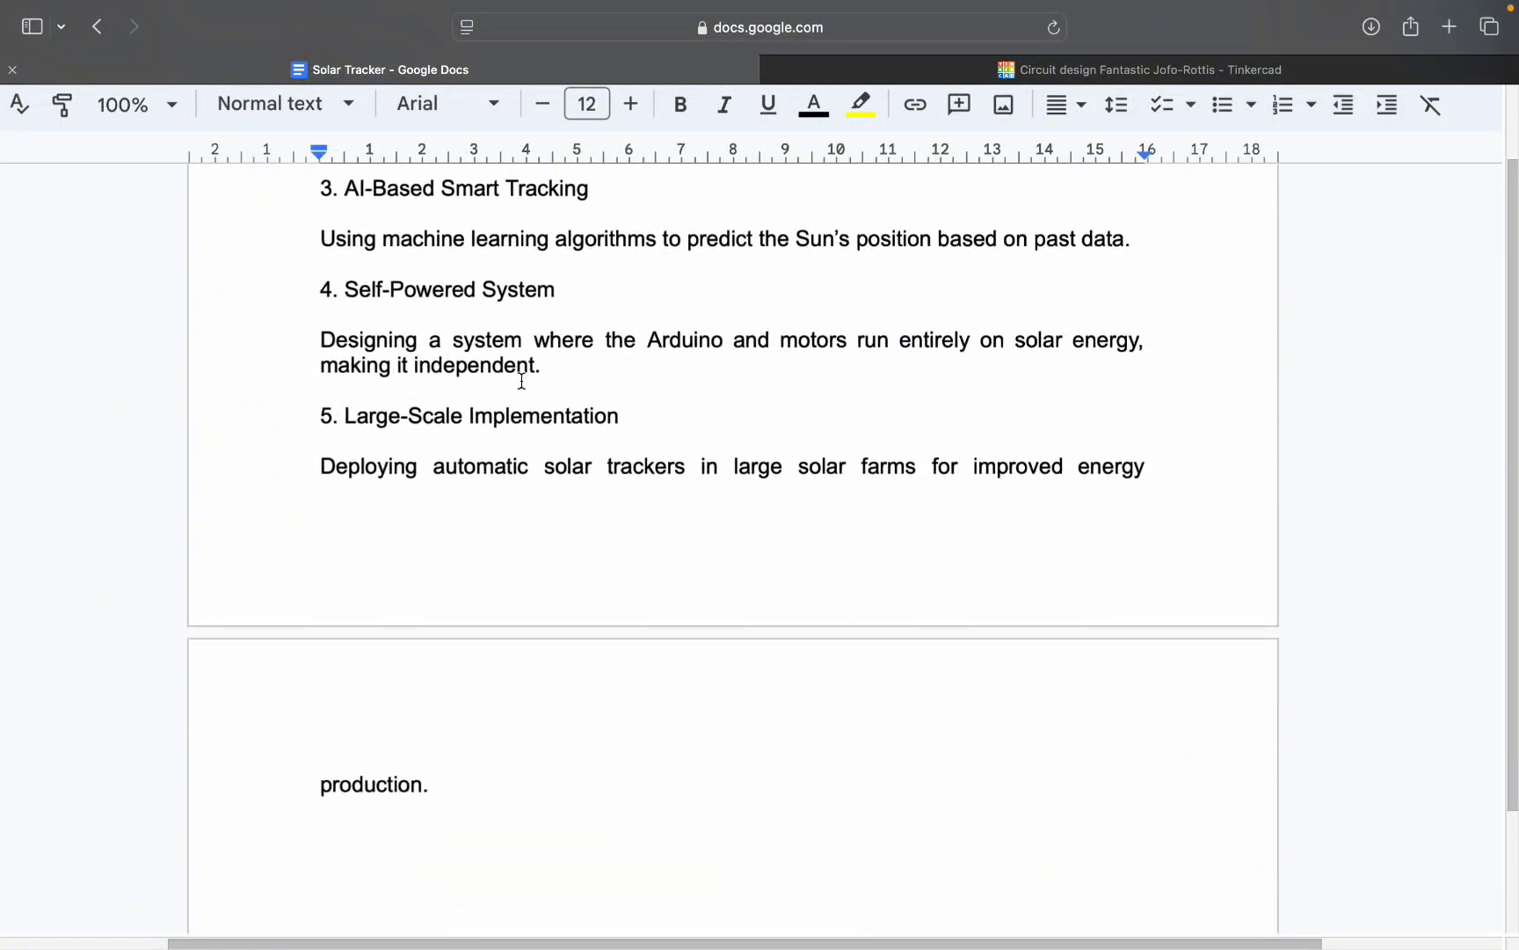
scroll(522, 380, down, 6)
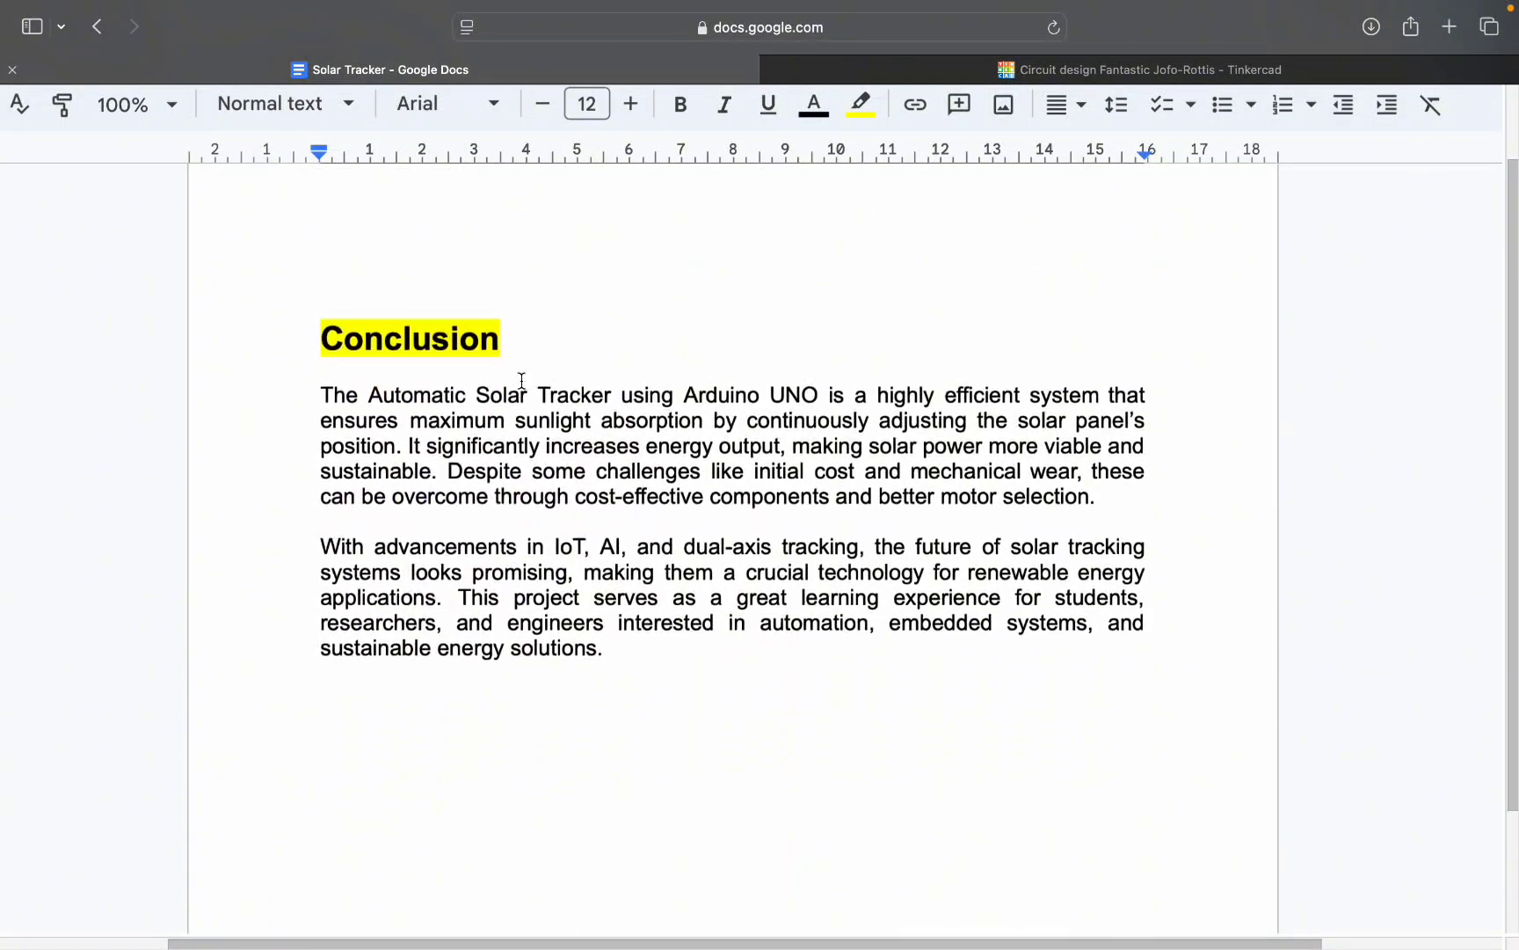
scroll(522, 381, up, 12)
scroll(522, 381, up, 3)
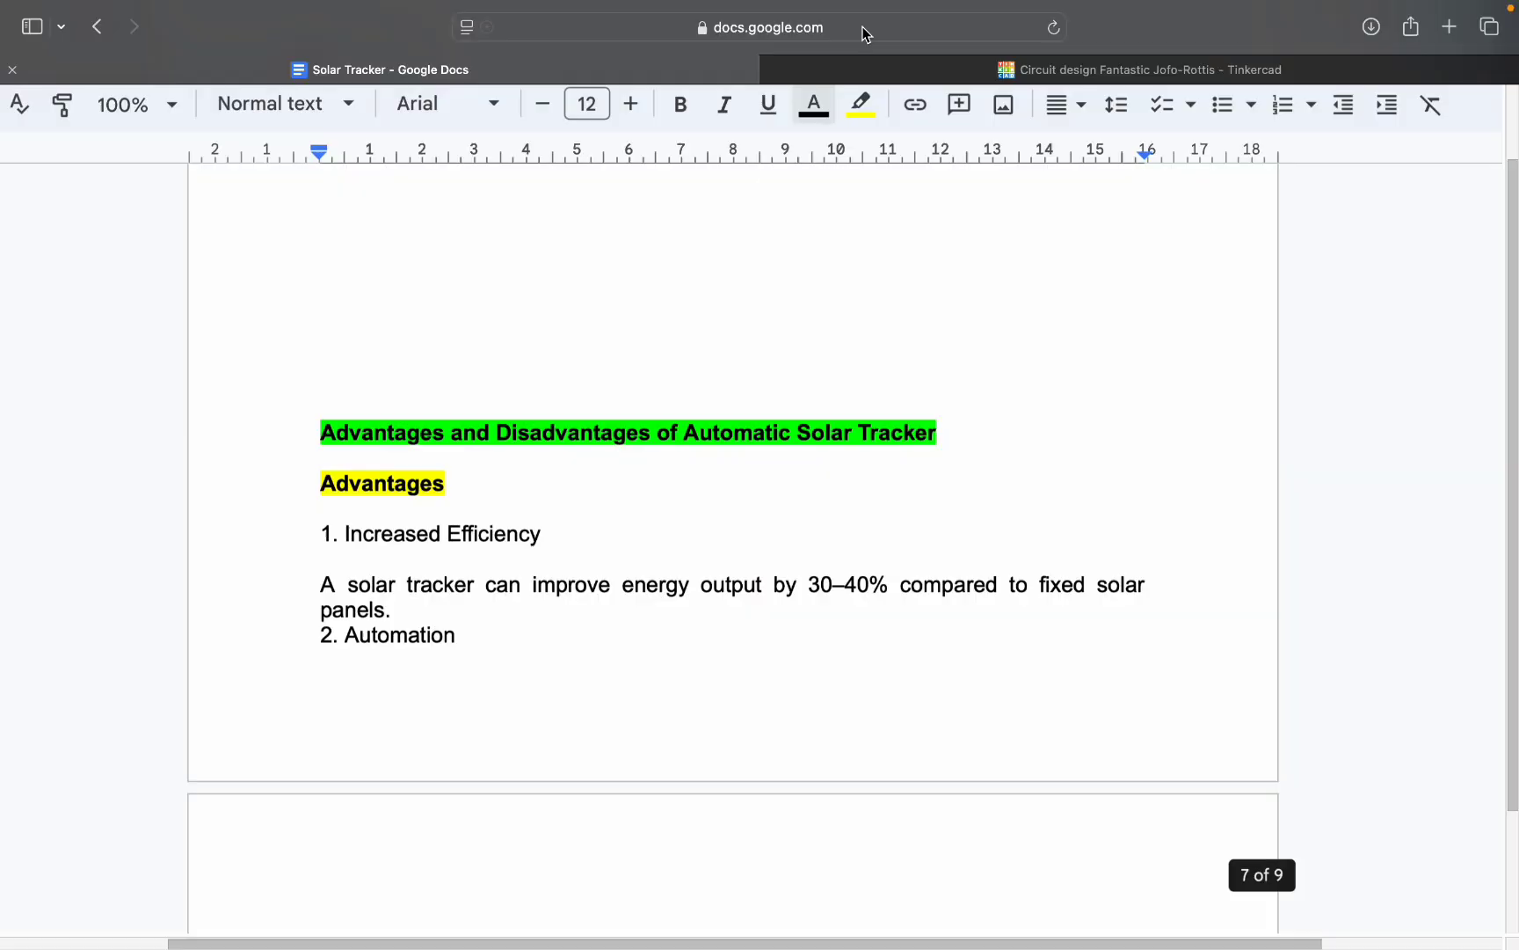
Return to the Tinkercad circuit and stop the simulation.
click(941, 73)
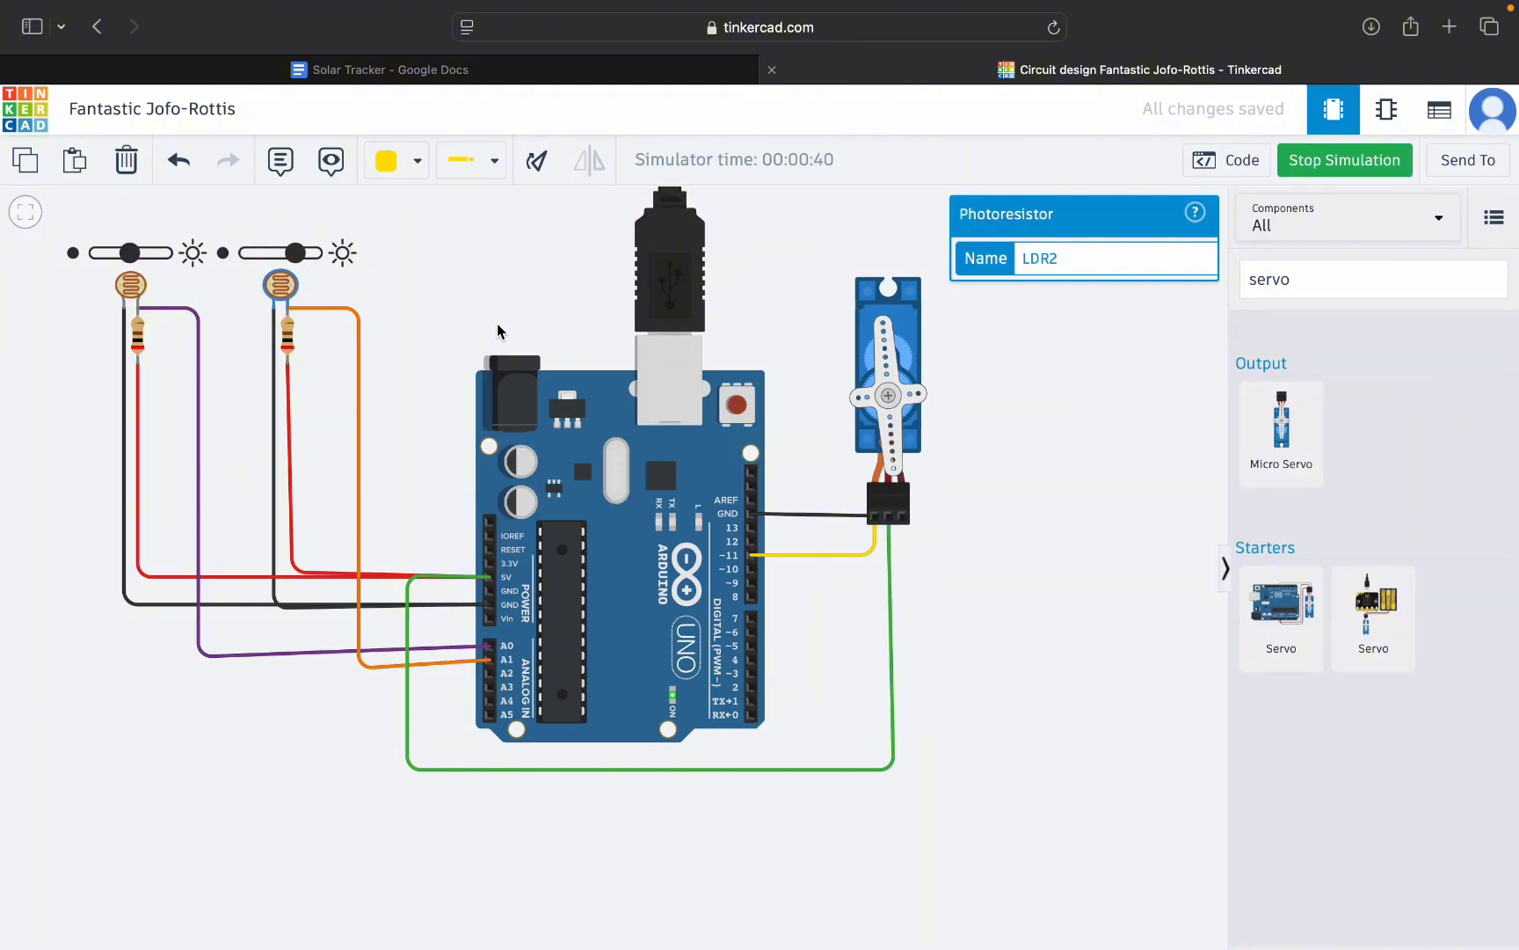
click(1344, 159)
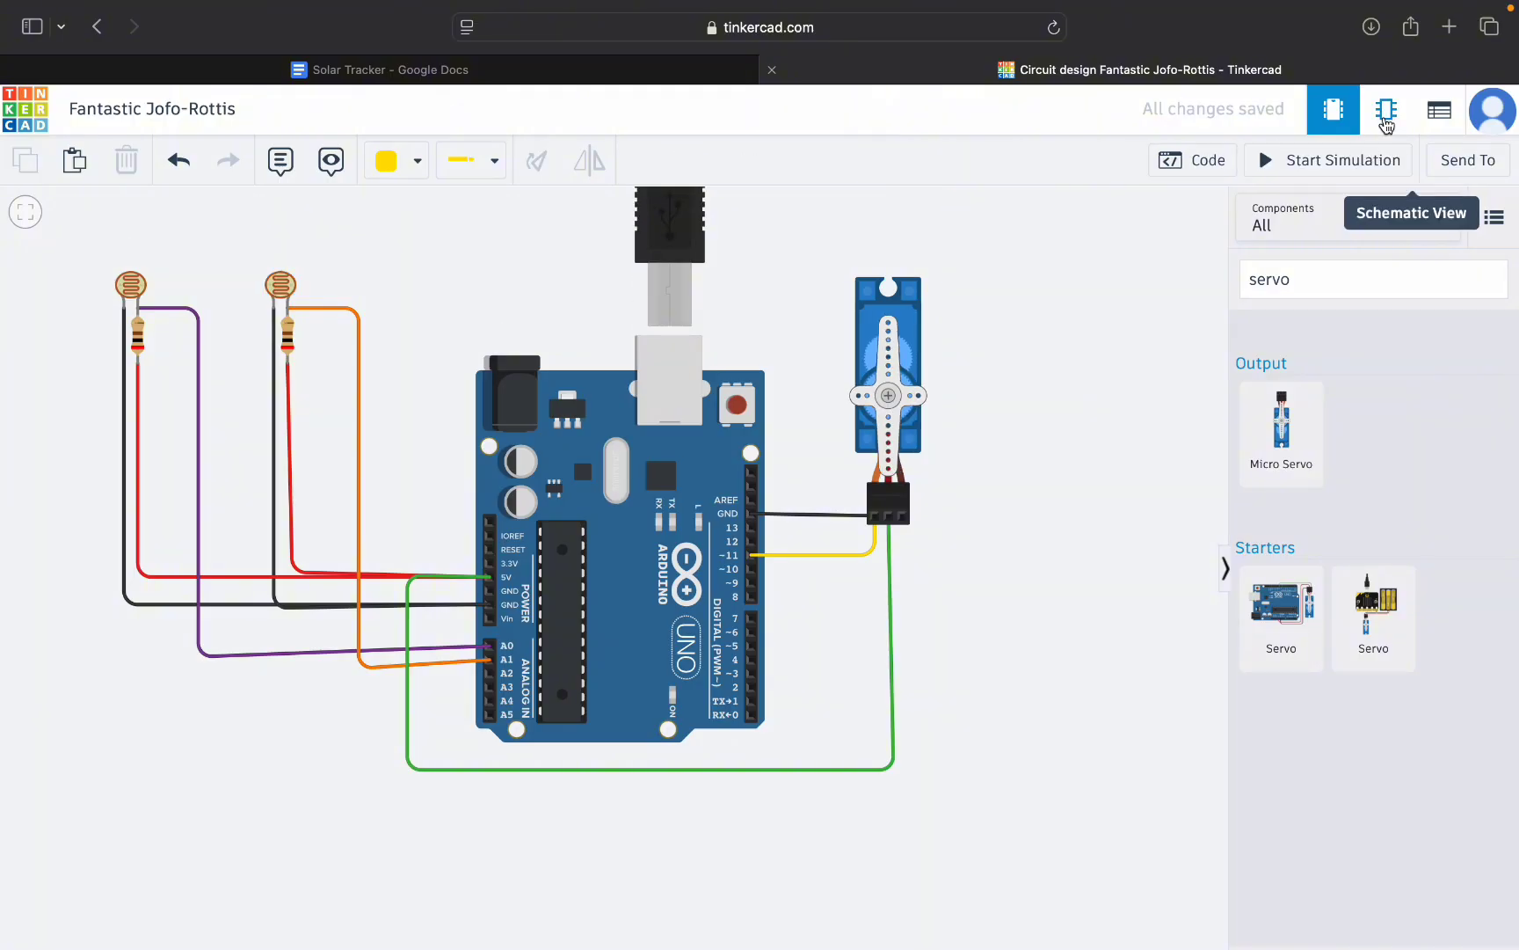
Examine the solar tracker circuit's schematic up close, followed by its component list.
click(1386, 124)
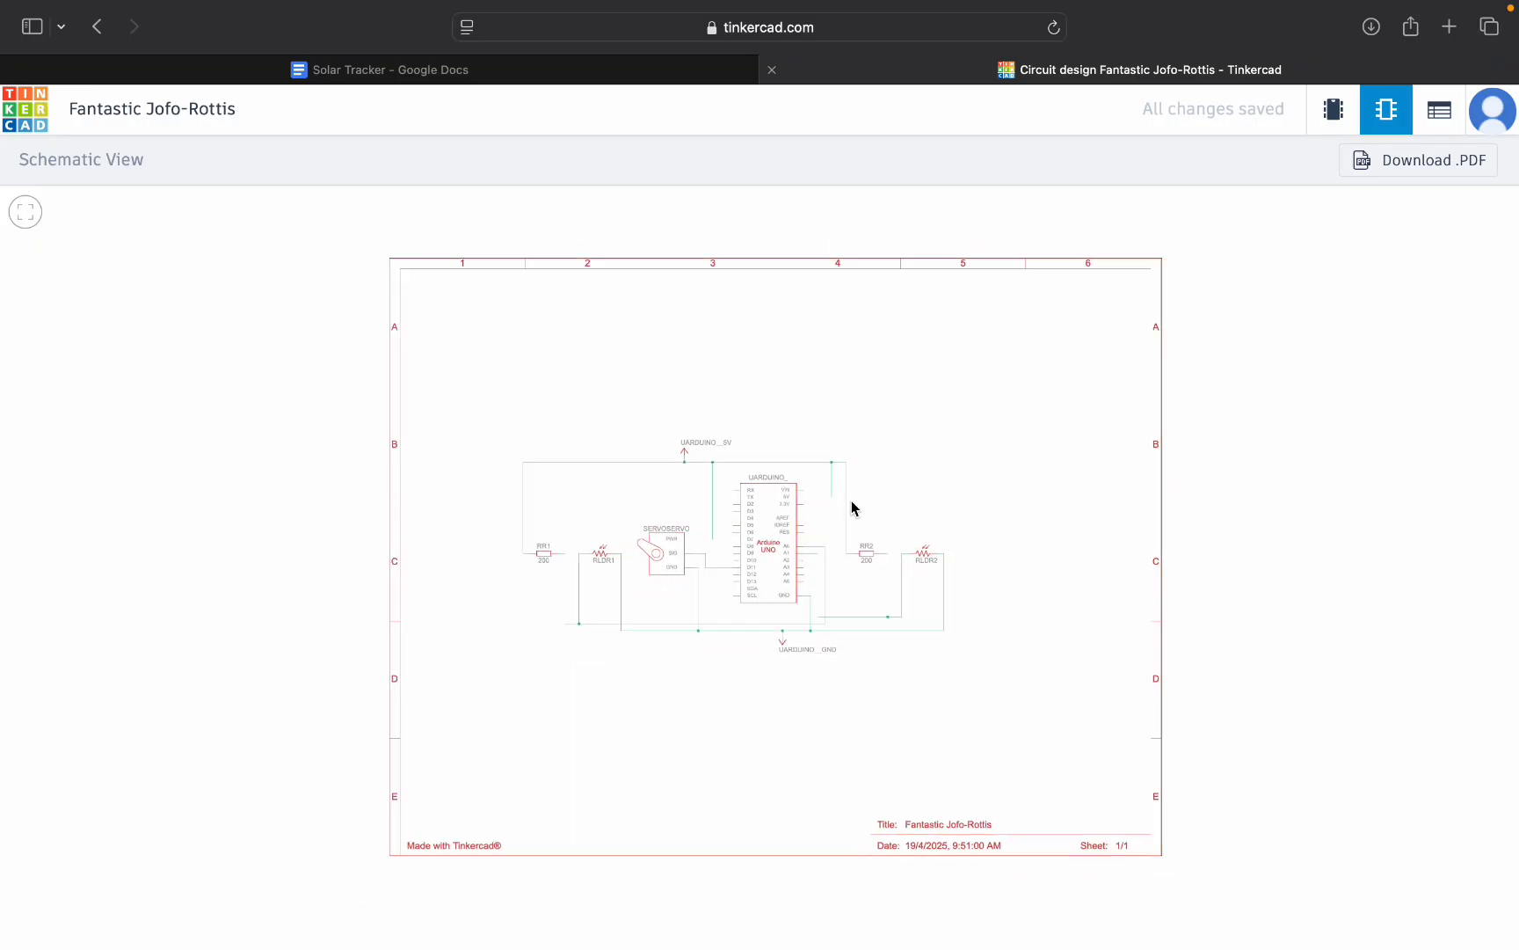
scroll(852, 508, up, 5)
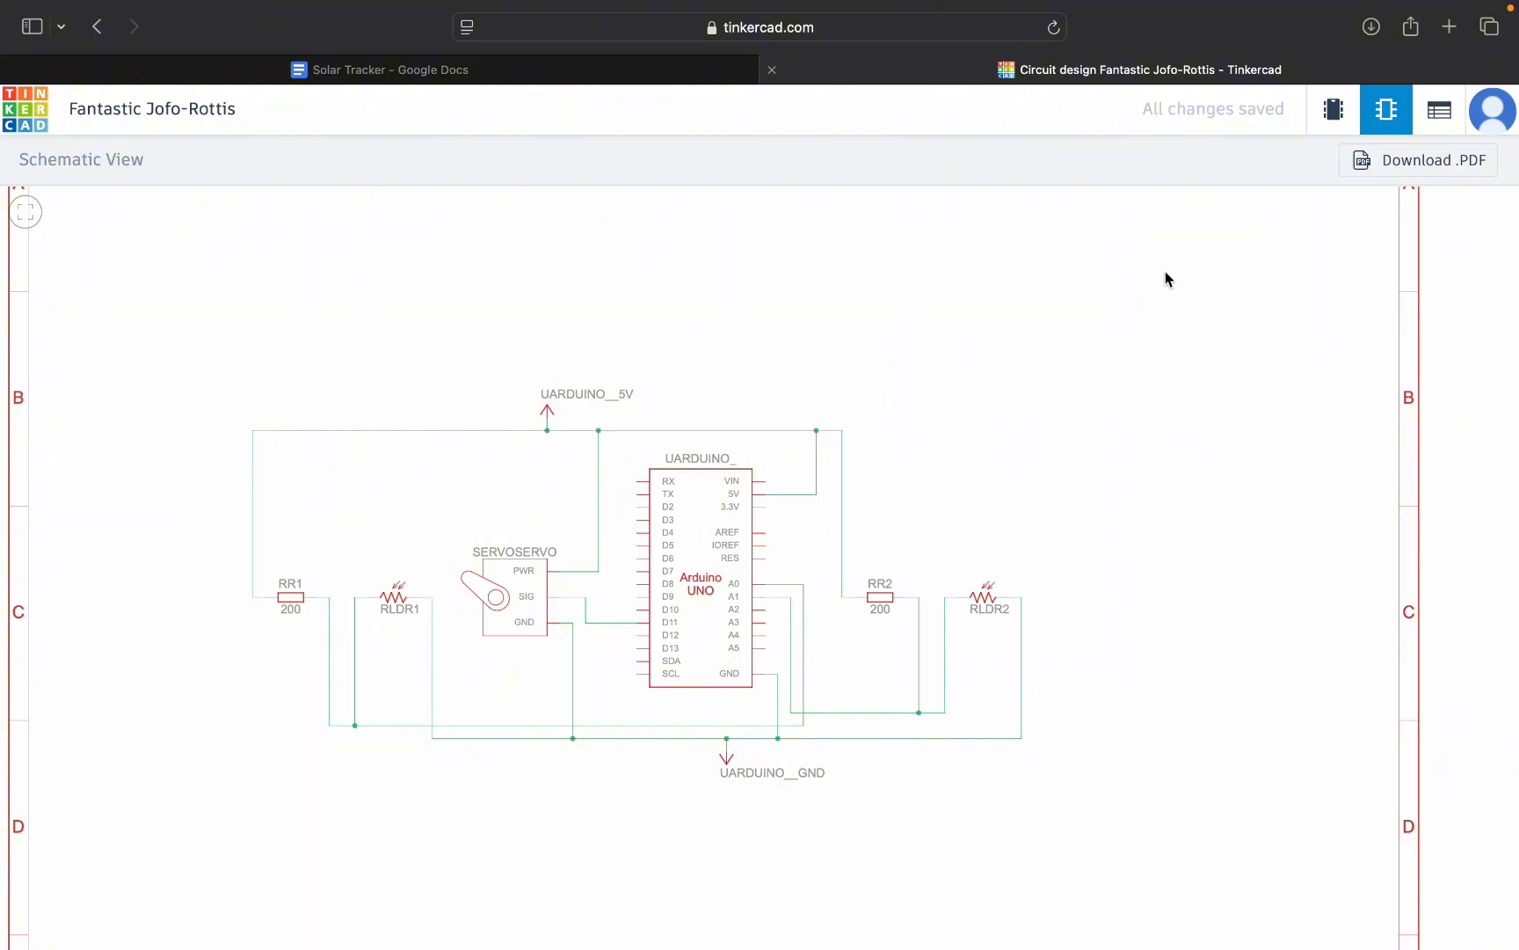
click(1439, 113)
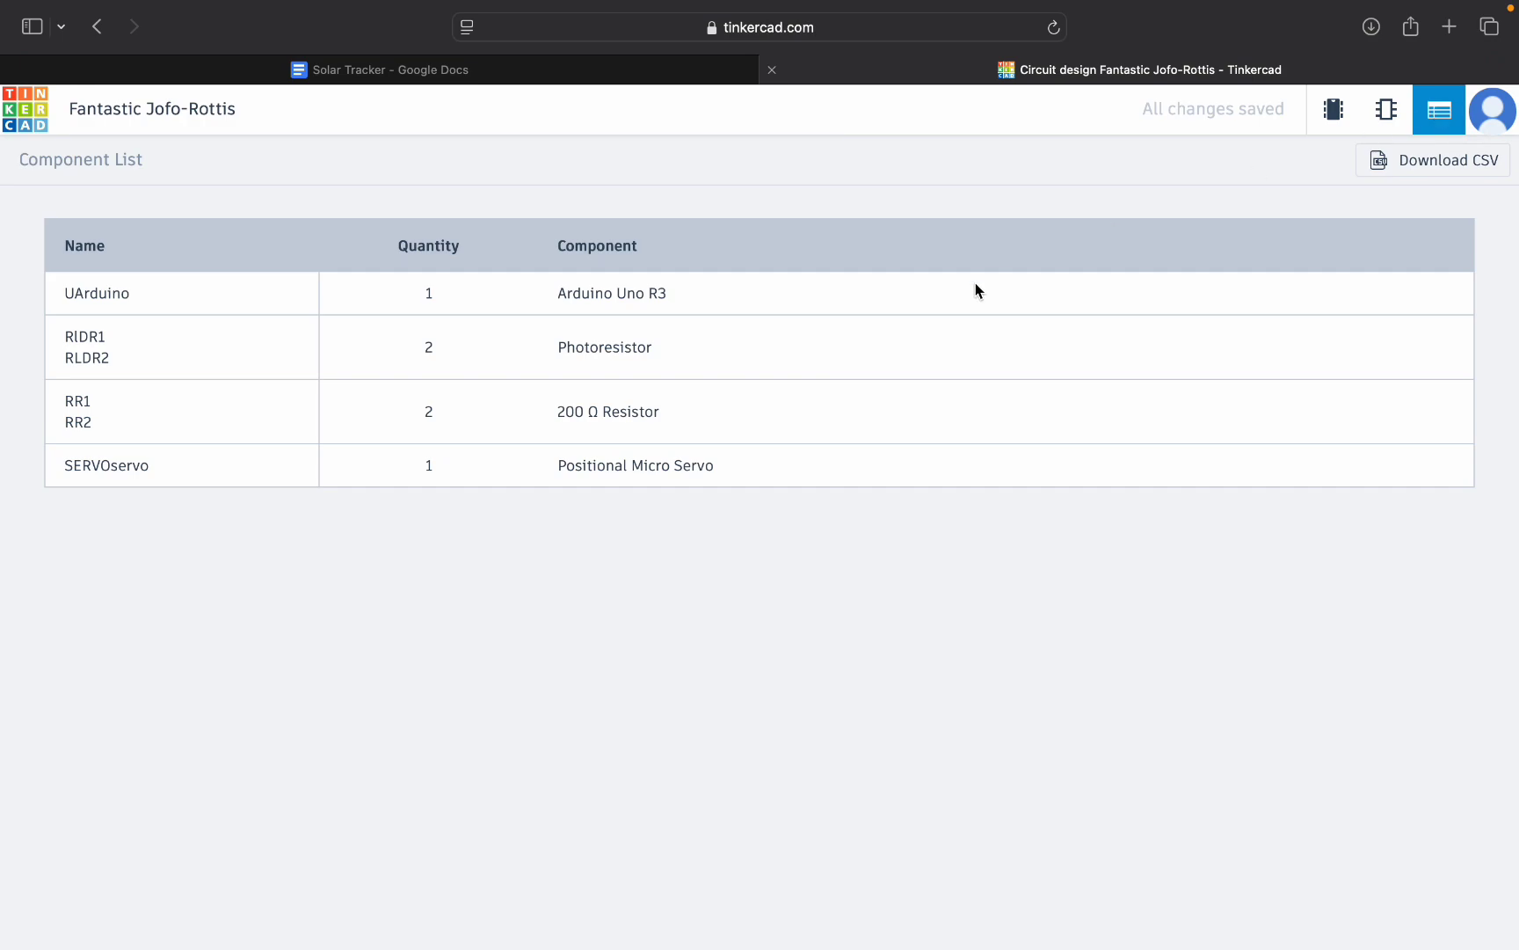